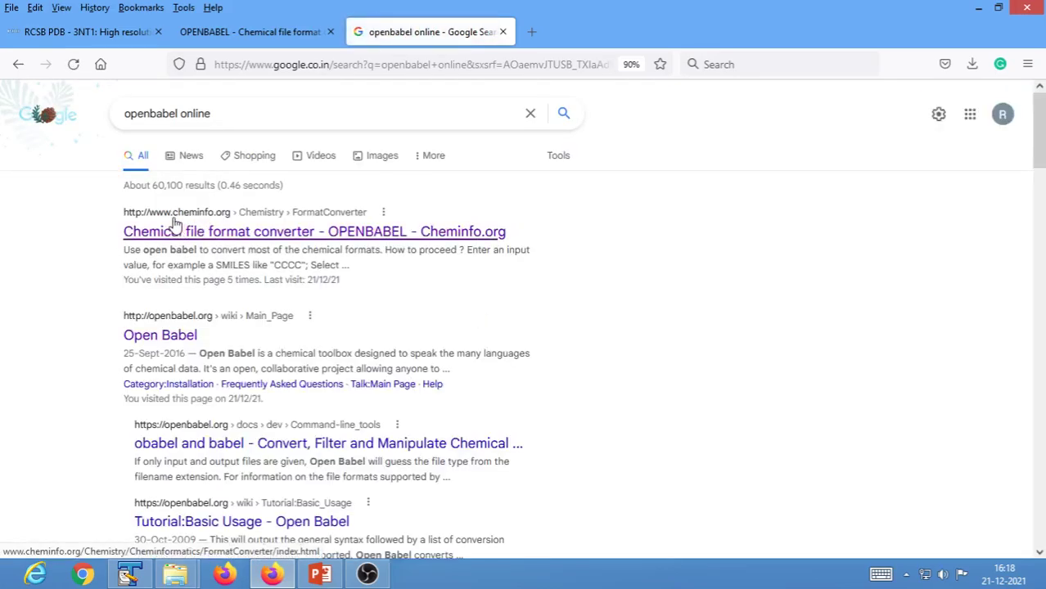
# - Bring up the Cheminfo OpenBabel format converter page, look it over, and check the docking workflow slide in PowerPoint
pyautogui.click(222, 215)
pyautogui.click(236, 36)
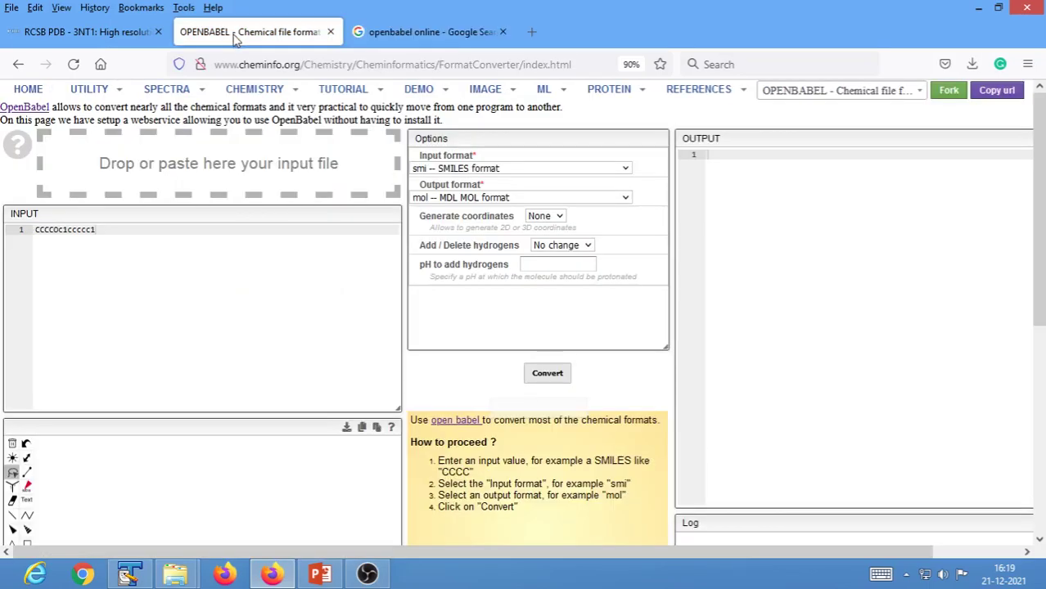
pyautogui.scroll(-5, 215, 307)
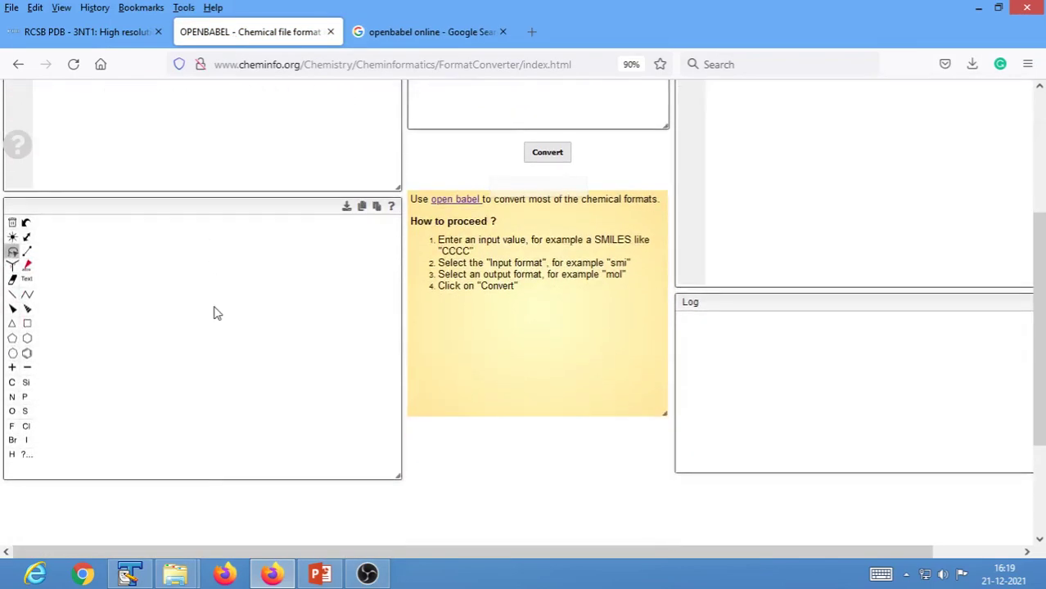
pyautogui.scroll(5, 215, 307)
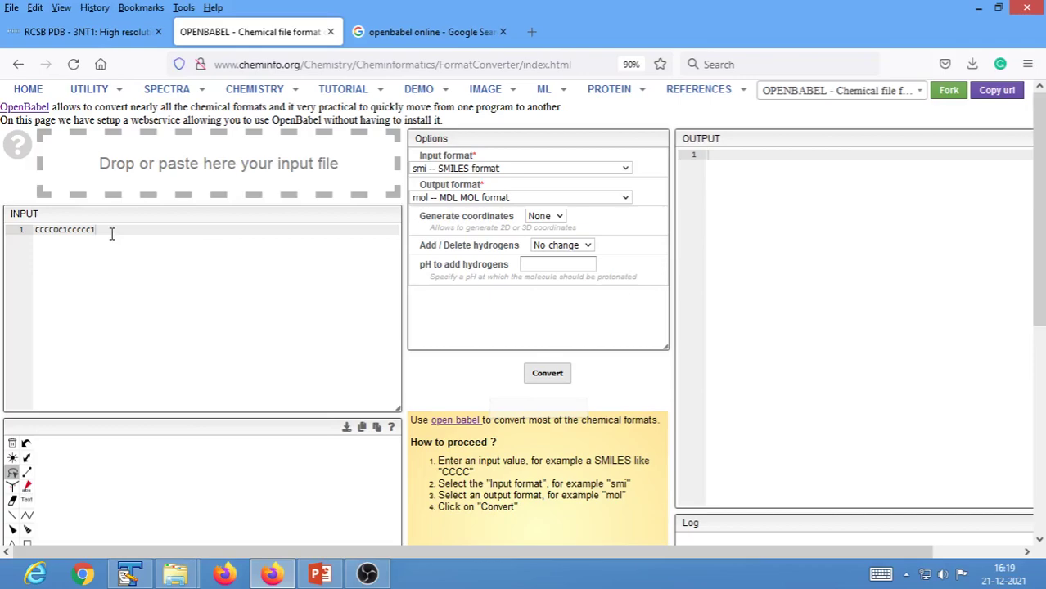
pyautogui.click(319, 574)
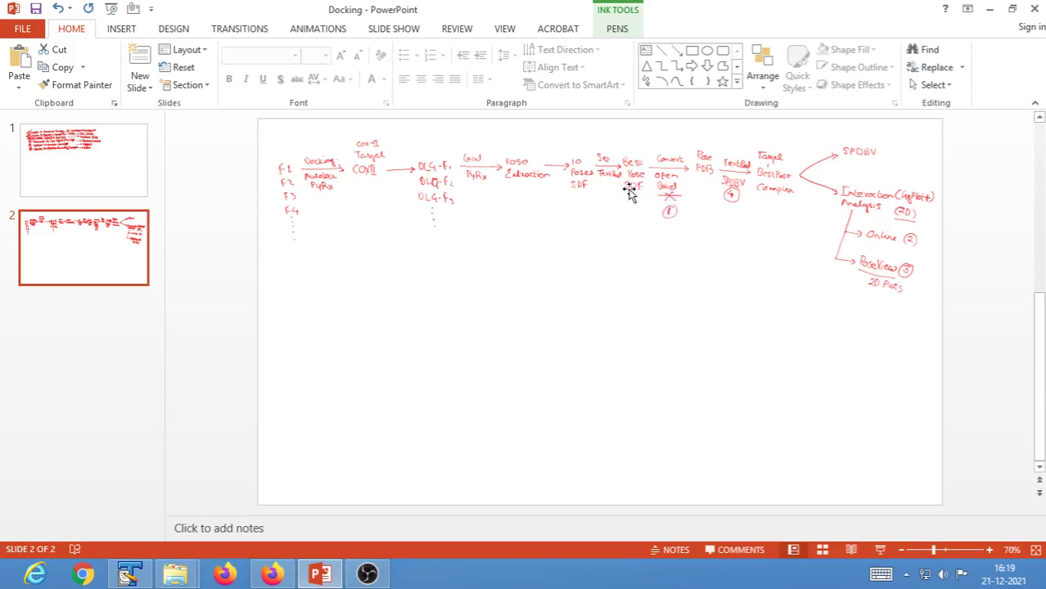
pyautogui.click(989, 9)
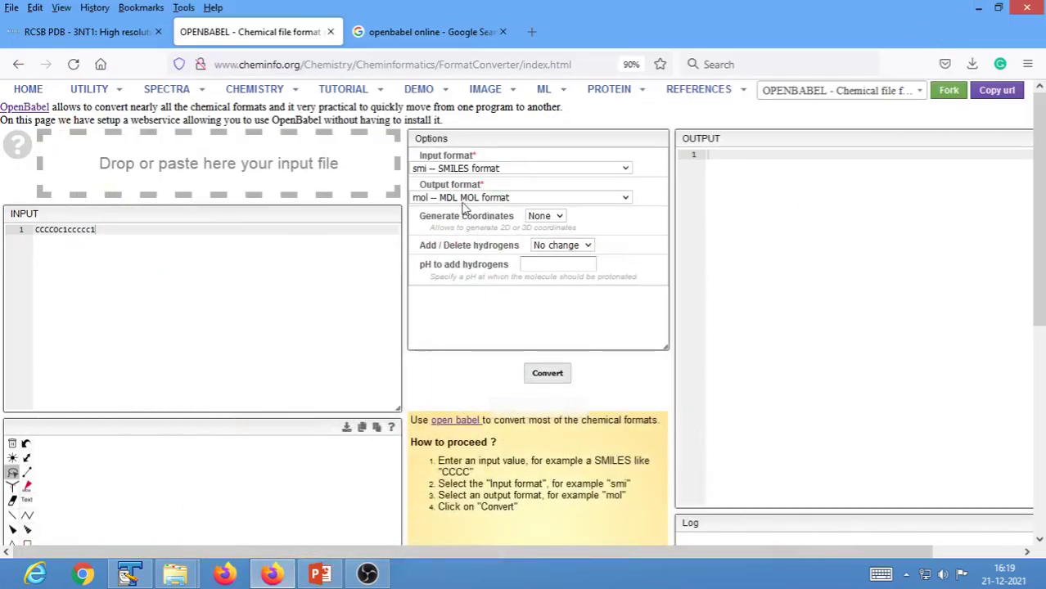
# - Set the converter's input format to "sdf -- MDL MOL format"
pyautogui.click(449, 171)
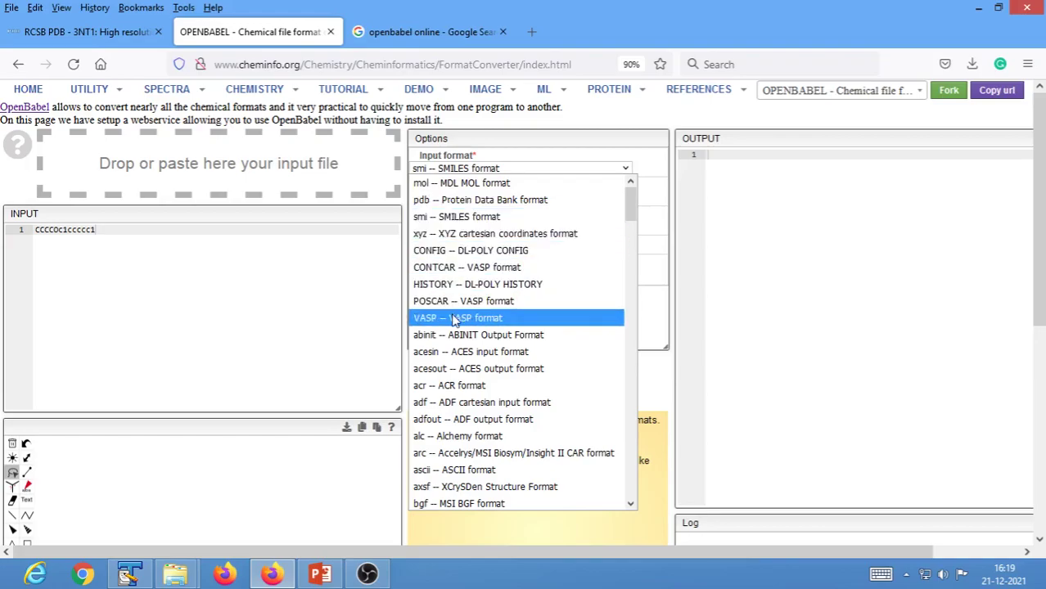
pyautogui.scroll(-4, 454, 319)
pyautogui.scroll(-8, 454, 321)
pyautogui.scroll(-20, 454, 321)
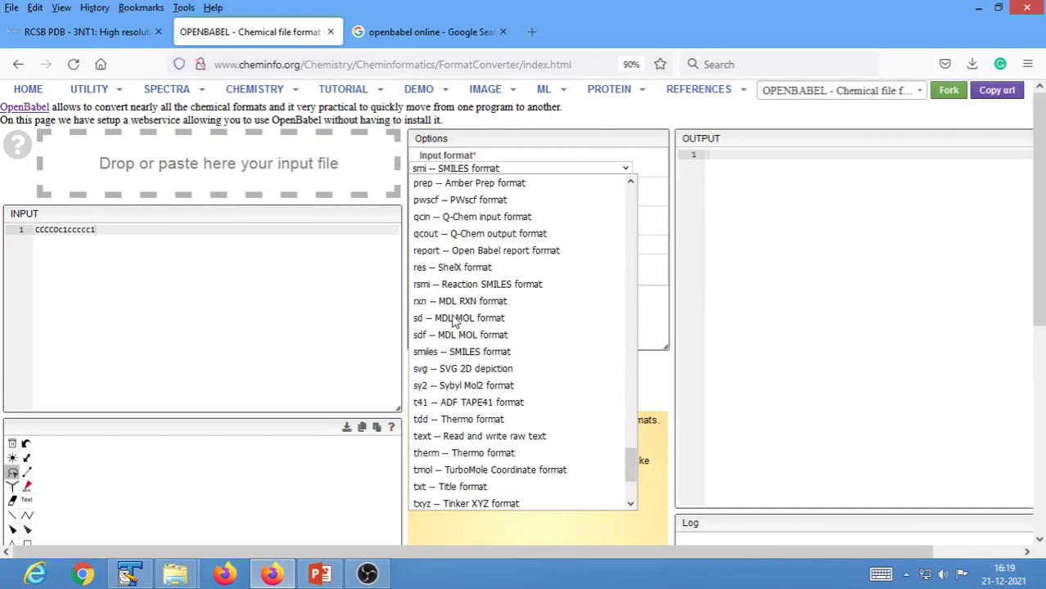
pyautogui.click(460, 335)
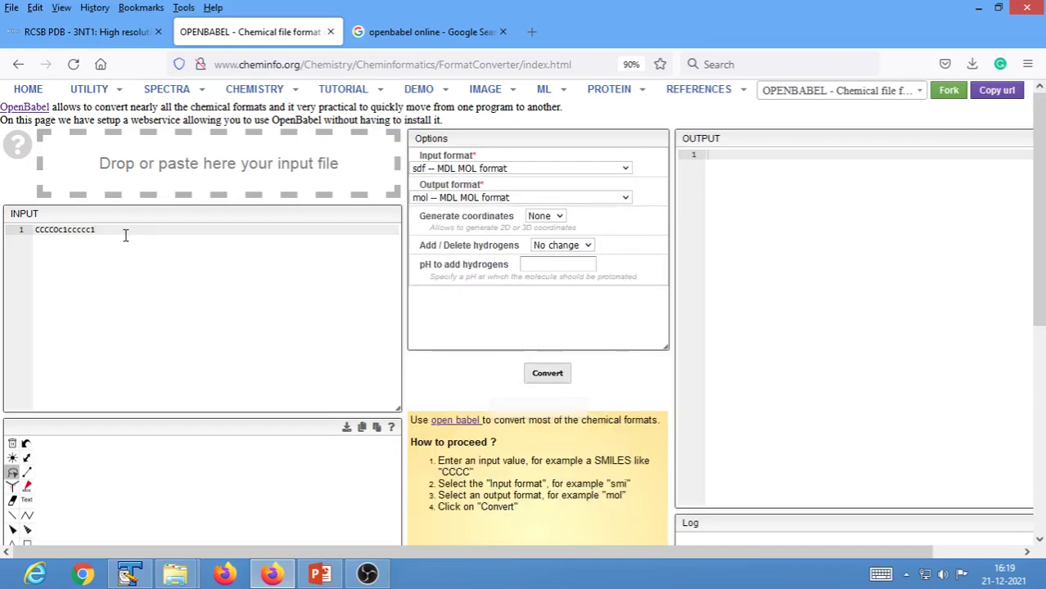
# - Clear the sample SMILES string from the converter's input
pyautogui.press('BackSpace')
pyautogui.press('BackSpace')
pyautogui.press('BackSpace')
pyautogui.press('BackSpace')
pyautogui.press('BackSpace')
pyautogui.press('BackSpace')
pyautogui.press('BackSpace')
pyautogui.press('BackSpace')
pyautogui.press('BackSpace')
pyautogui.press('BackSpace')
pyautogui.press('BackSpace')
pyautogui.press('BackSpace')
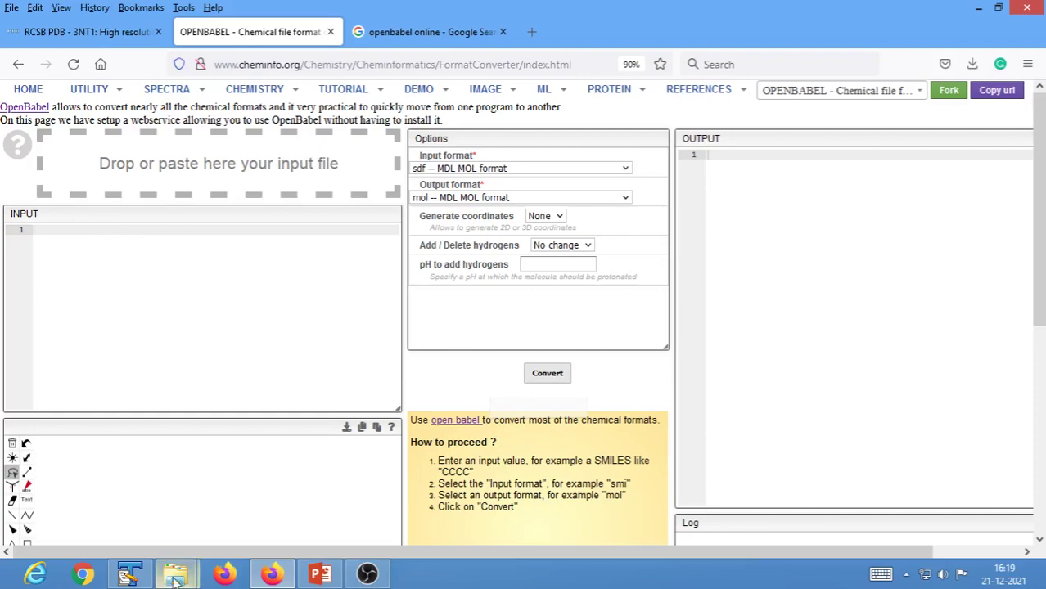
# - Switch to File Explorer and open 2prime-Hydroxy_flavone_bestpose.sdf from the "2 Poses" folder in TextPad
pyautogui.moveTo(174, 574)
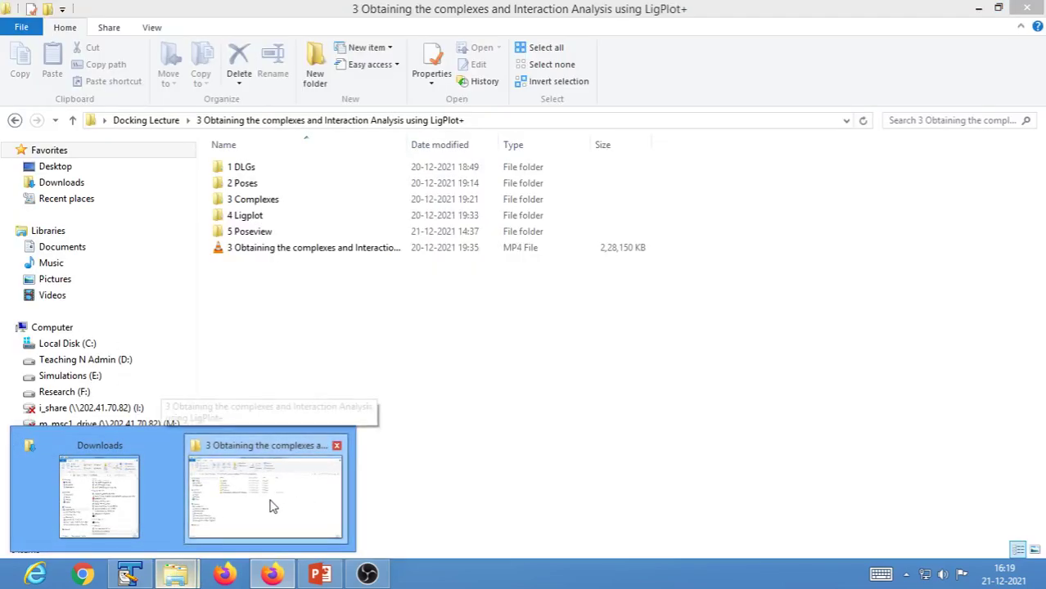
pyautogui.click(270, 502)
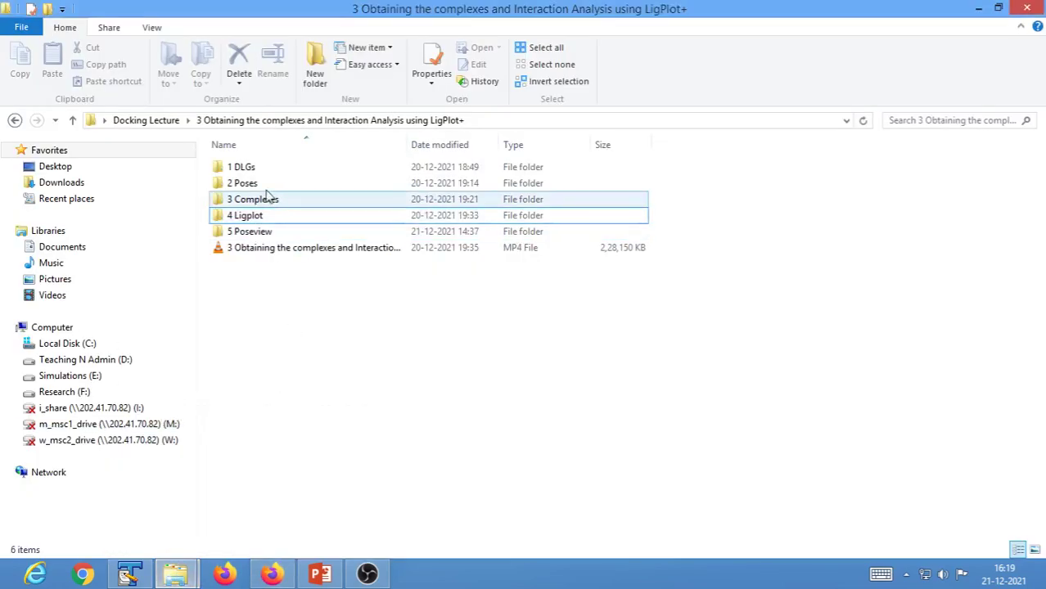
pyautogui.click(243, 185)
pyautogui.doubleClick(243, 185)
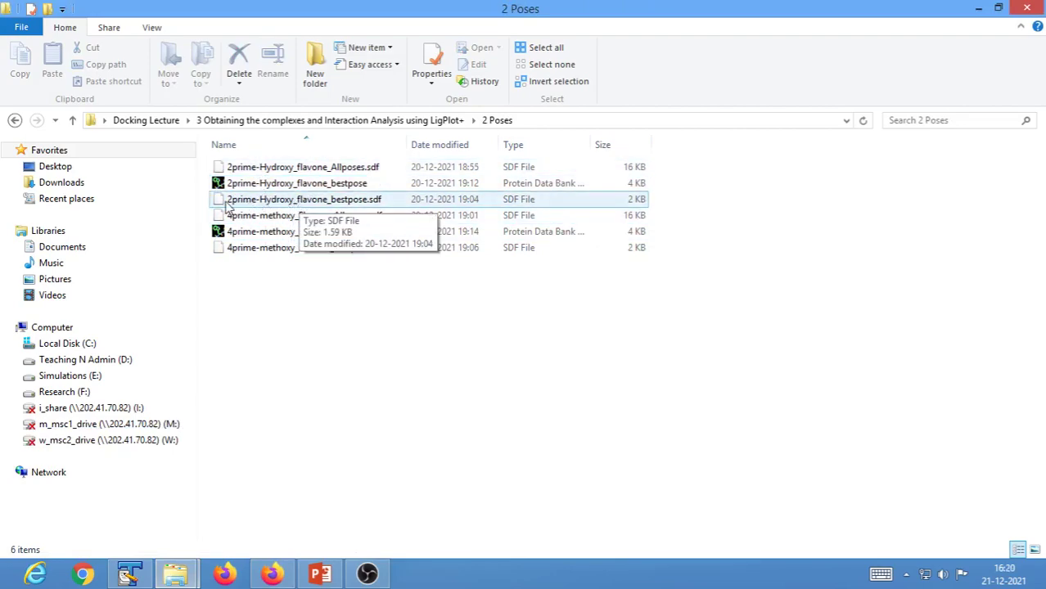
pyautogui.rightClick(295, 205)
pyautogui.click(342, 341)
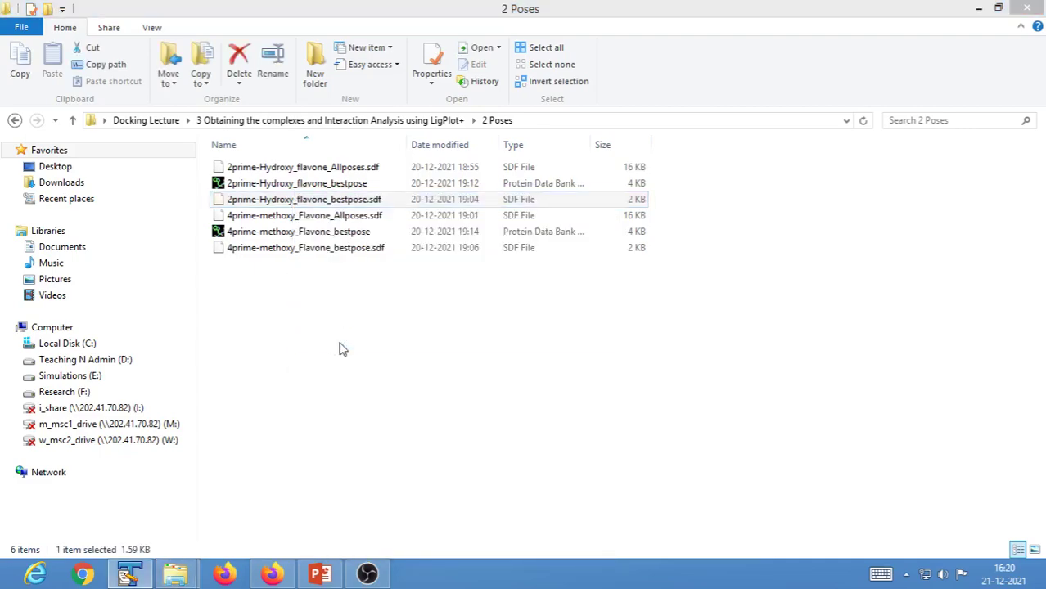
# - Copy the entire contents of 2prime-Hydroxy_flavone_bestpose.sdf
pyautogui.scroll(9, 181, 350)
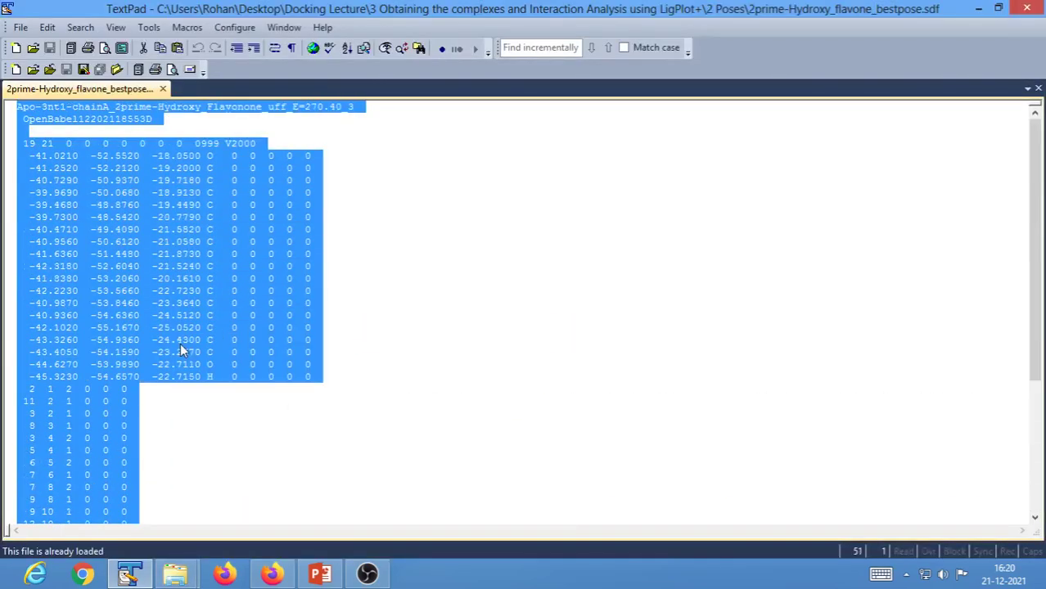
pyautogui.click(119, 278)
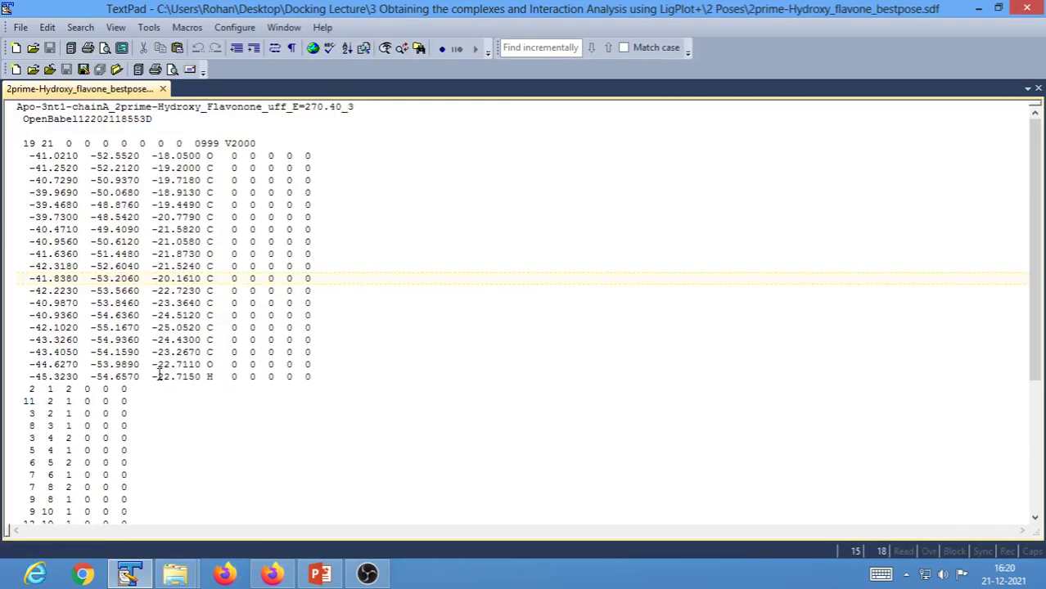
pyautogui.click(47, 28)
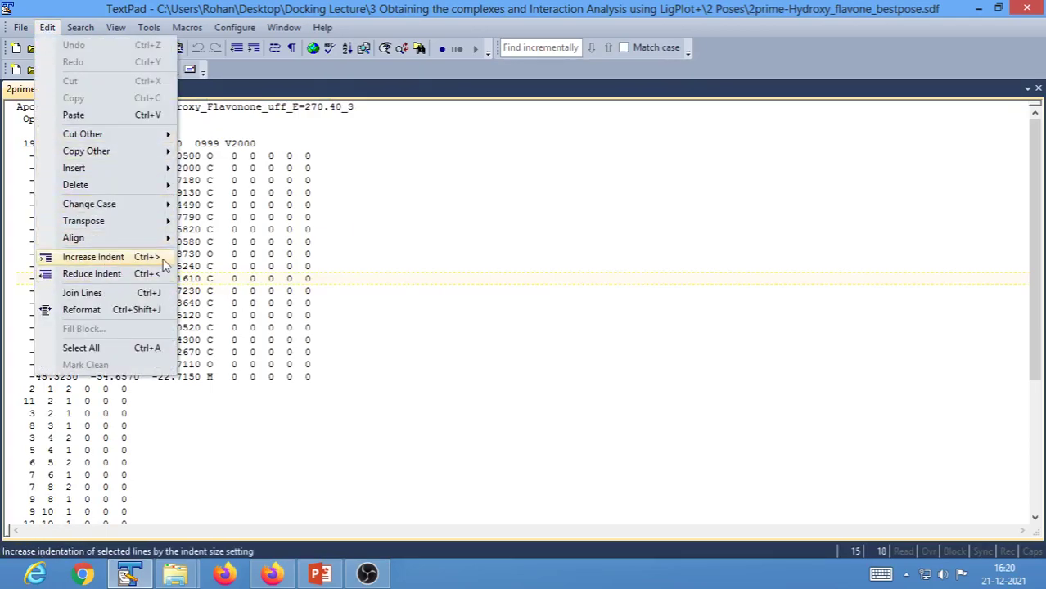
pyautogui.click(90, 349)
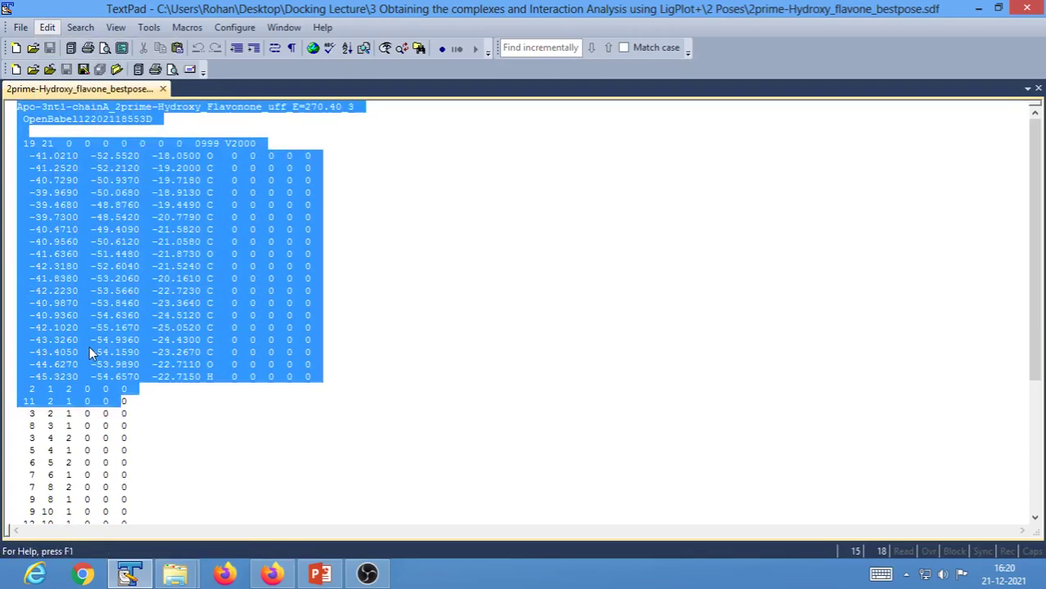
pyautogui.click(45, 29)
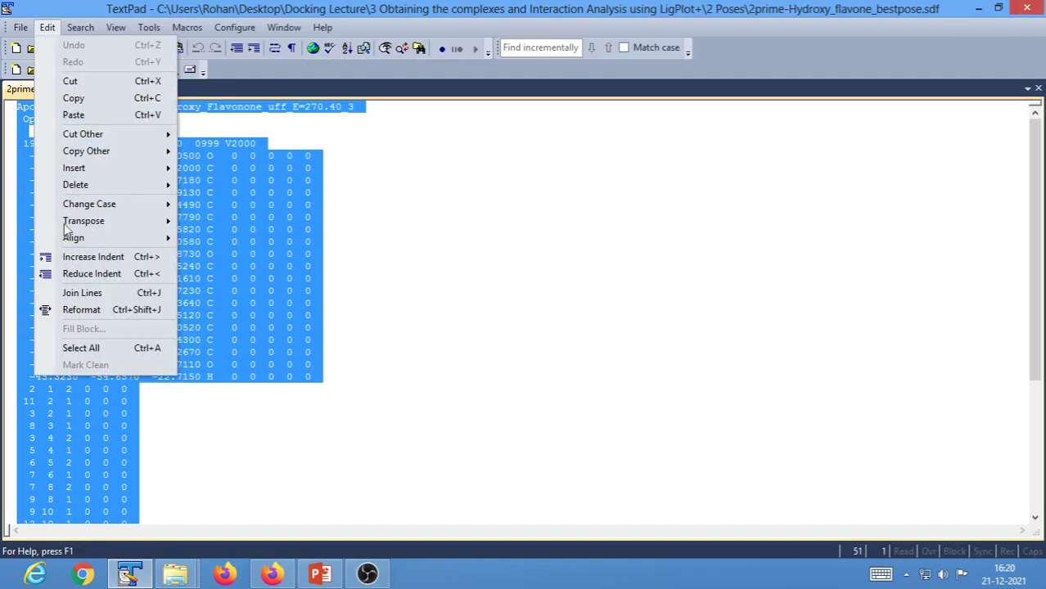
pyautogui.click(65, 98)
# - Switch back to the OpenBabel converter in Firefox and paste the copied SDF contents as the input
pyautogui.click(272, 573)
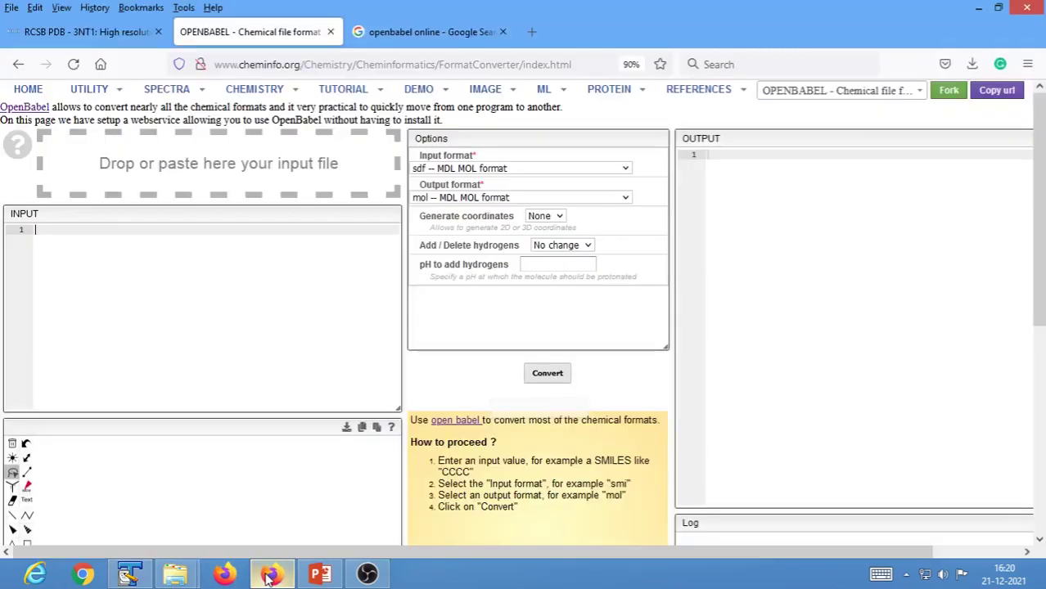
pyautogui.rightClick(49, 232)
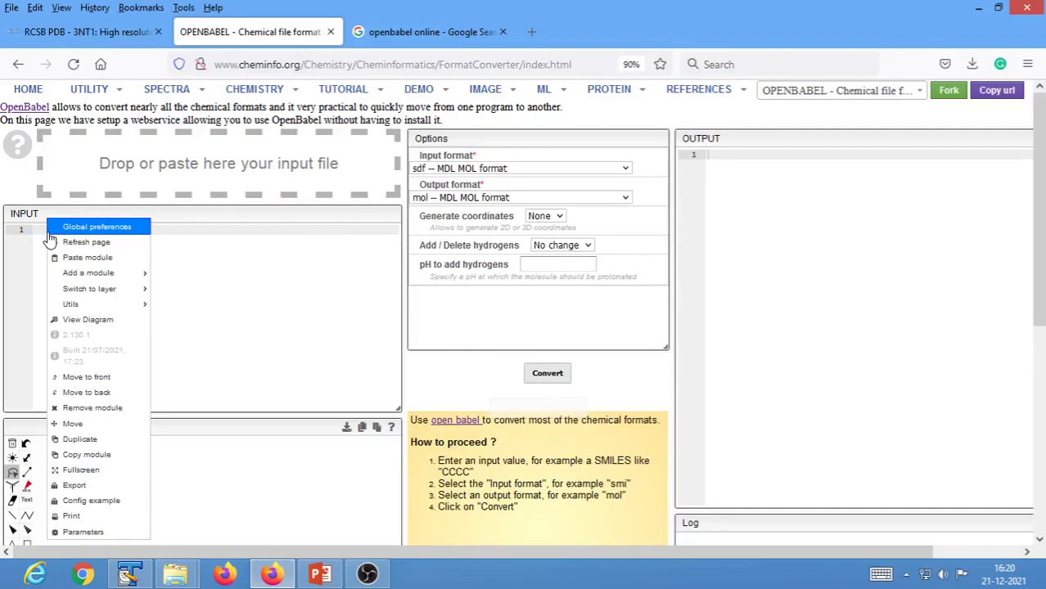
pyautogui.click(189, 289)
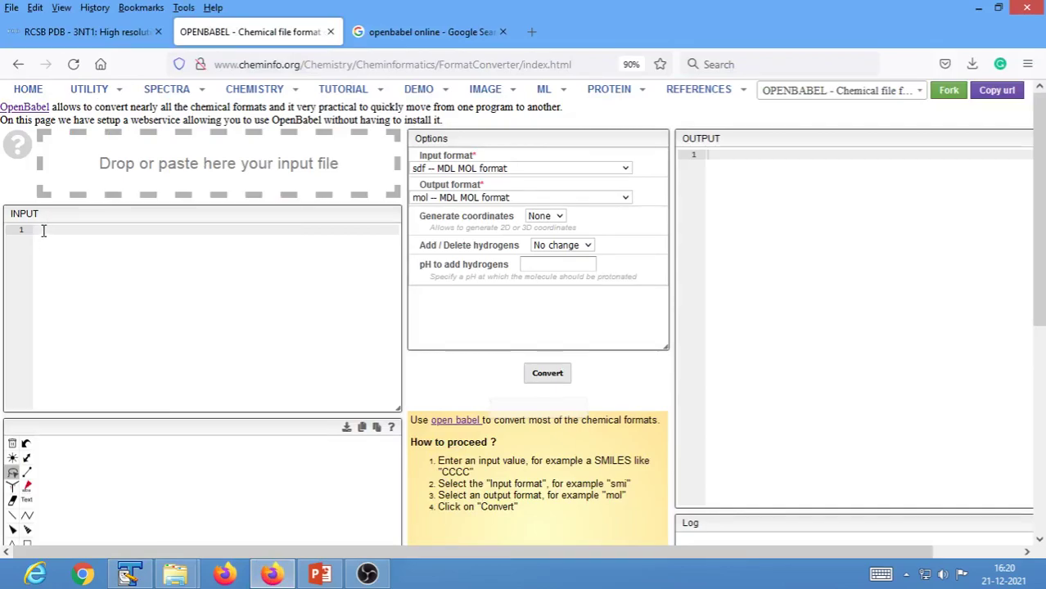
pyautogui.rightClick(44, 235)
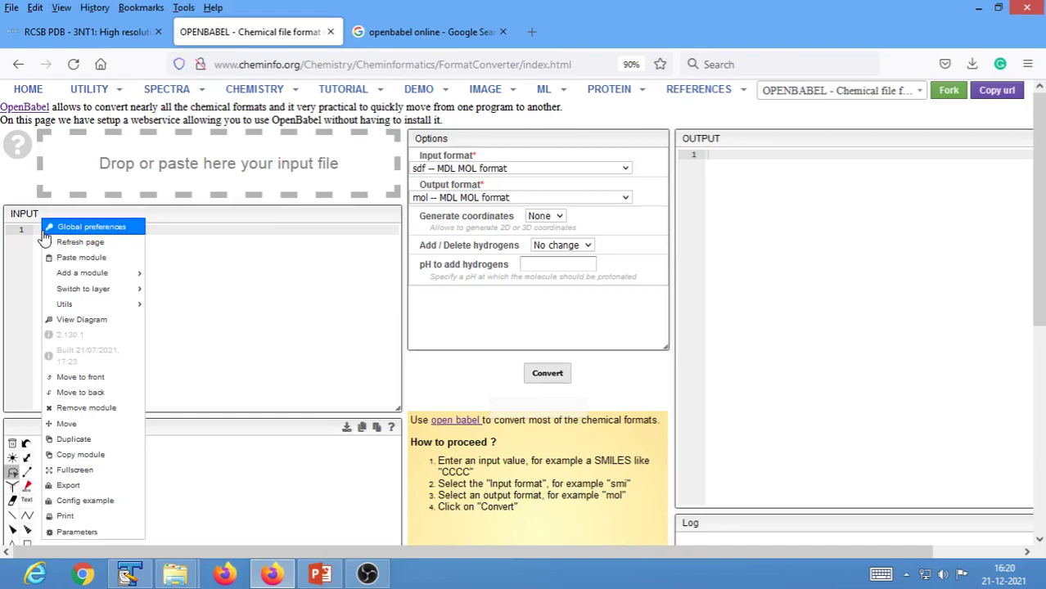
pyautogui.click(197, 263)
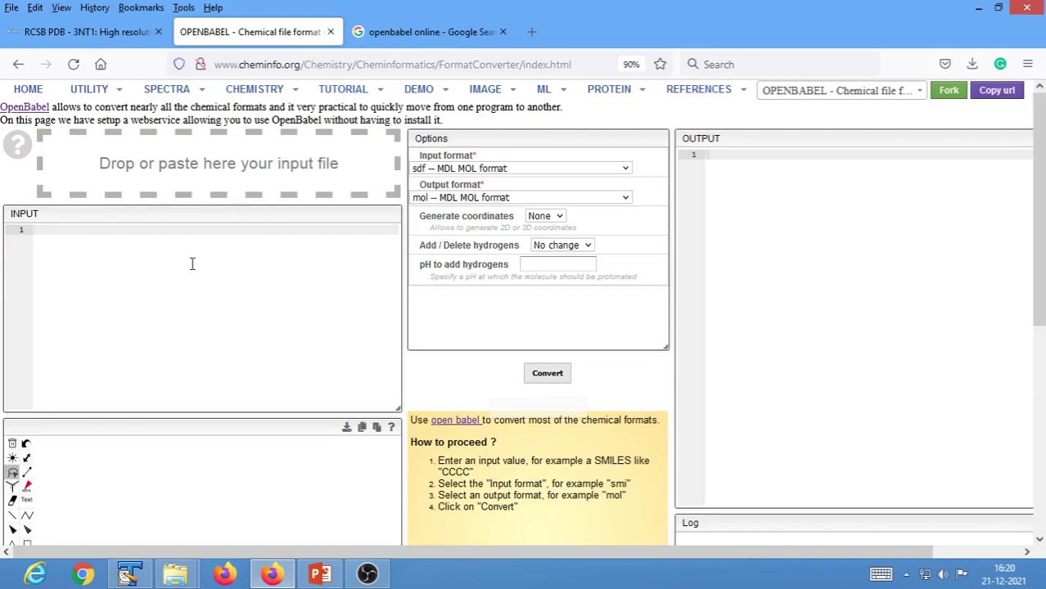
pyautogui.hotkey('ctrl', 'v')
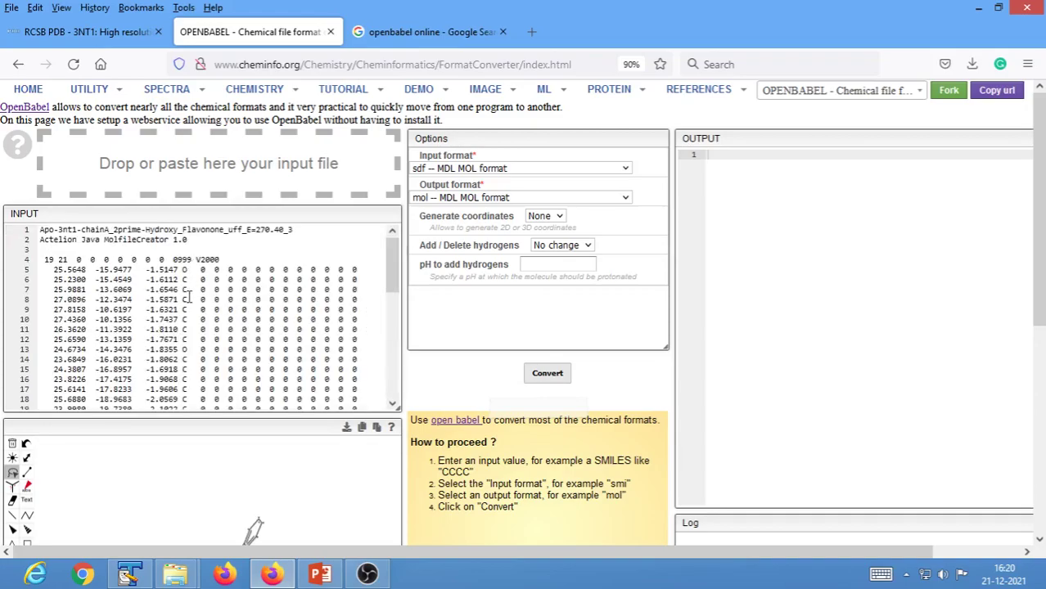
# - Examine the drawn structure of the pasted molecule and compare the converter's input with the original SDF text in TextPad
pyautogui.scroll(-10, 152, 292)
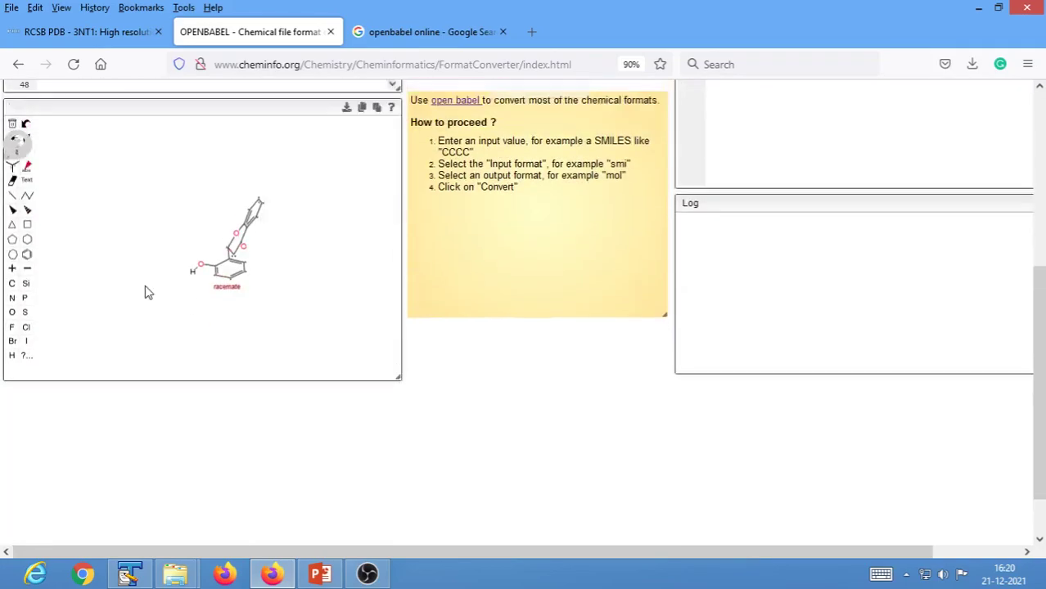
pyautogui.scroll(10, 148, 292)
pyautogui.click(135, 577)
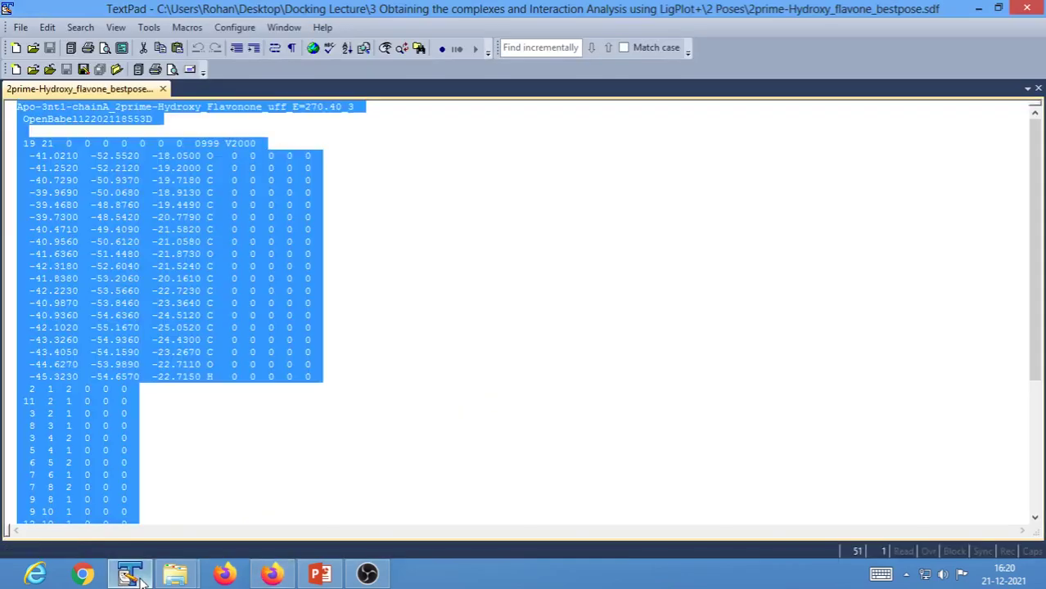
pyautogui.click(235, 253)
pyautogui.scroll(-4, 218, 290)
pyautogui.scroll(4, 218, 290)
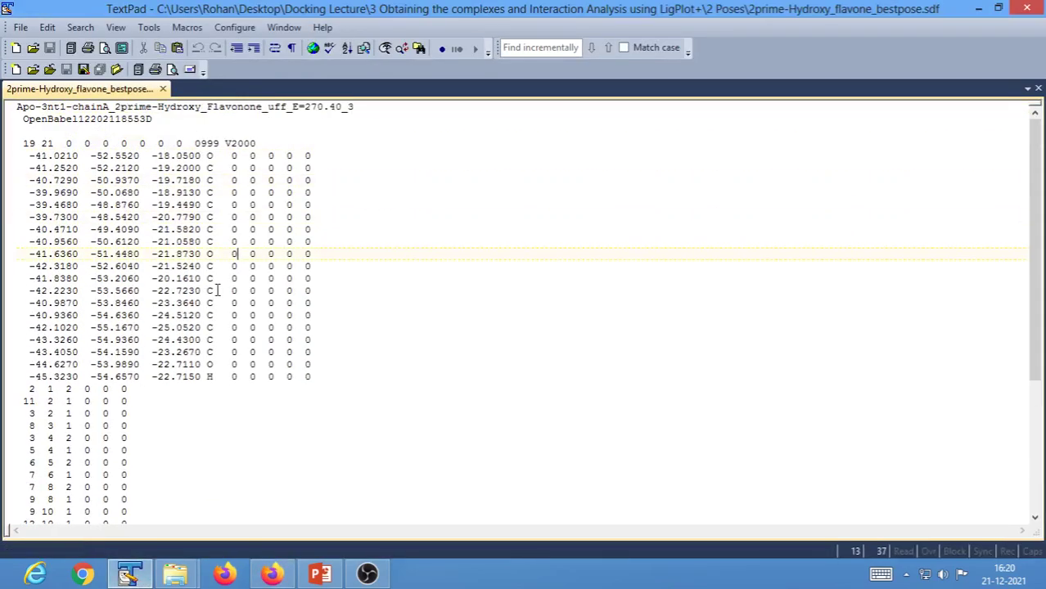
pyautogui.click(978, 8)
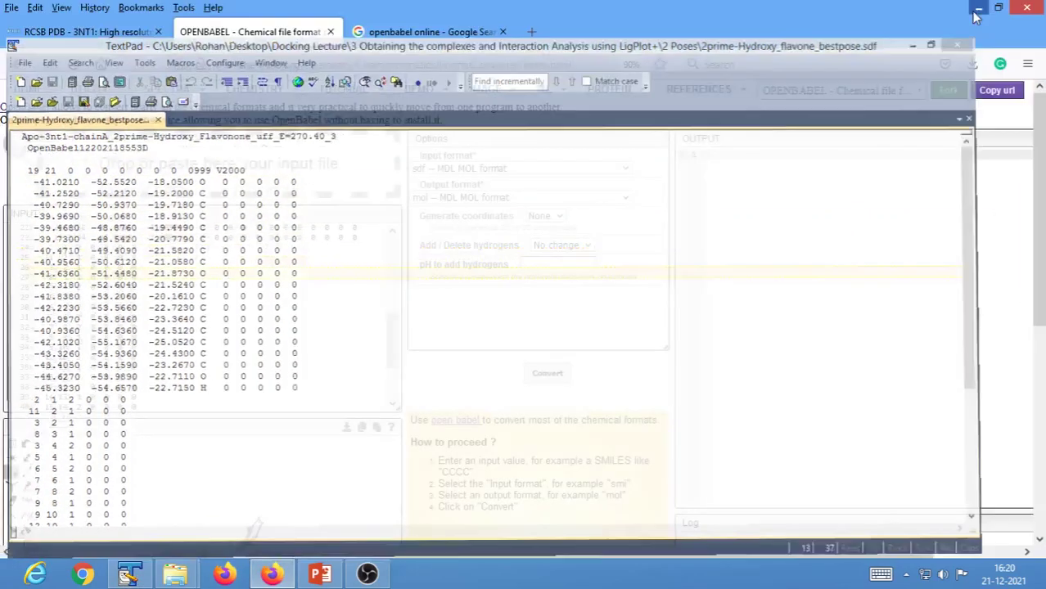
pyautogui.scroll(7, 195, 301)
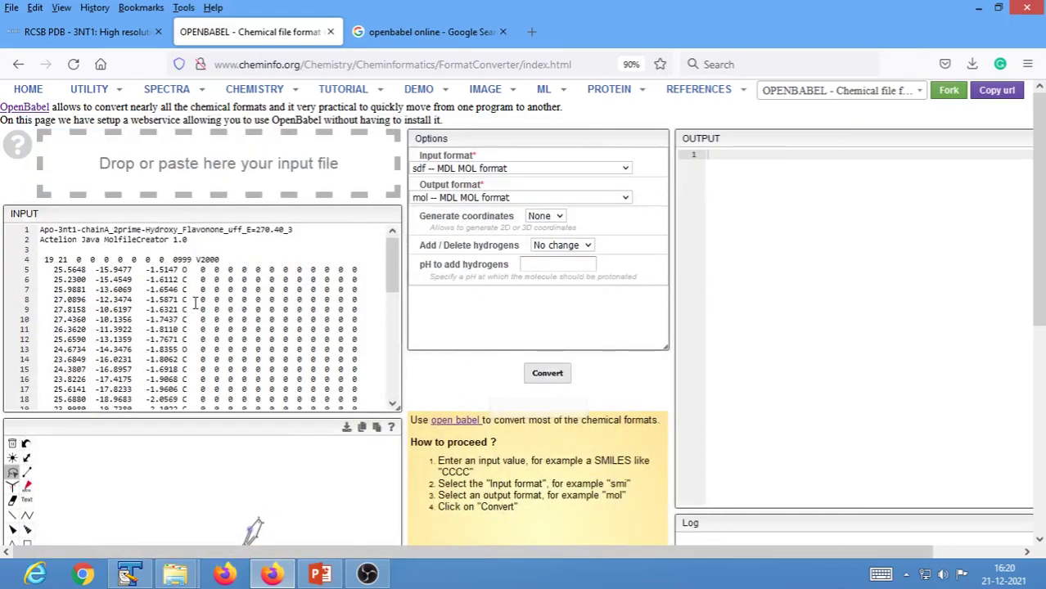
# - Set the output format to "pdb -- Protein Data Bank format" and convert the pasted molecule
pyautogui.click(439, 200)
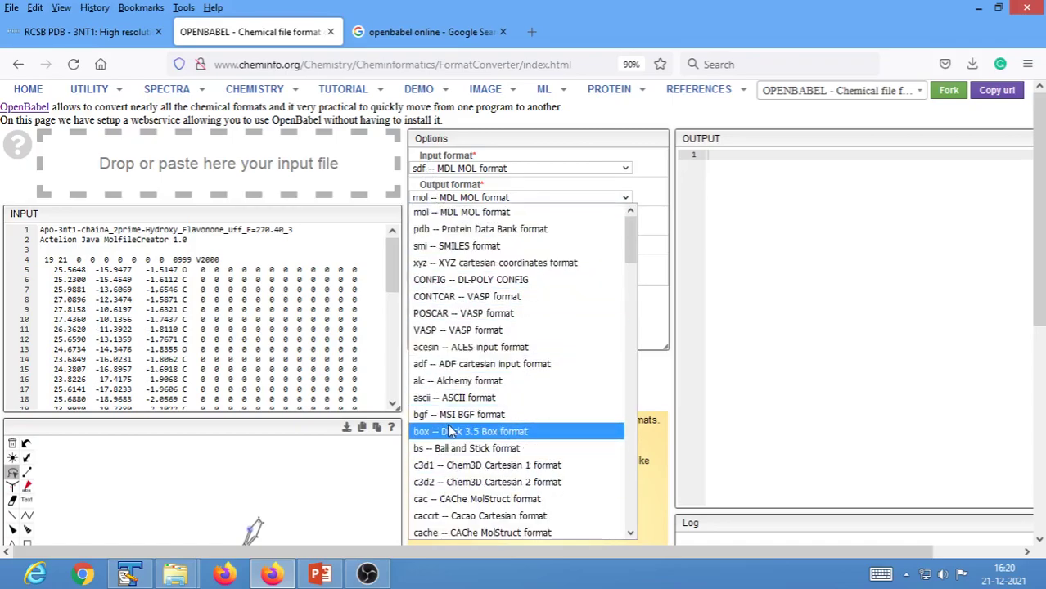
pyautogui.scroll(-15, 449, 432)
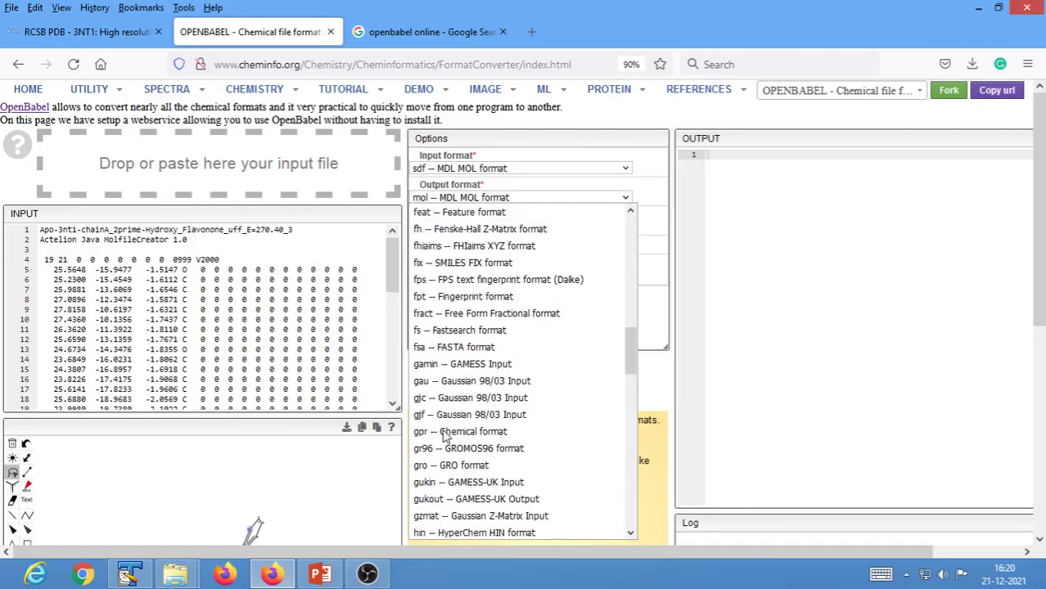
pyautogui.scroll(-6, 446, 438)
pyautogui.scroll(4, 446, 438)
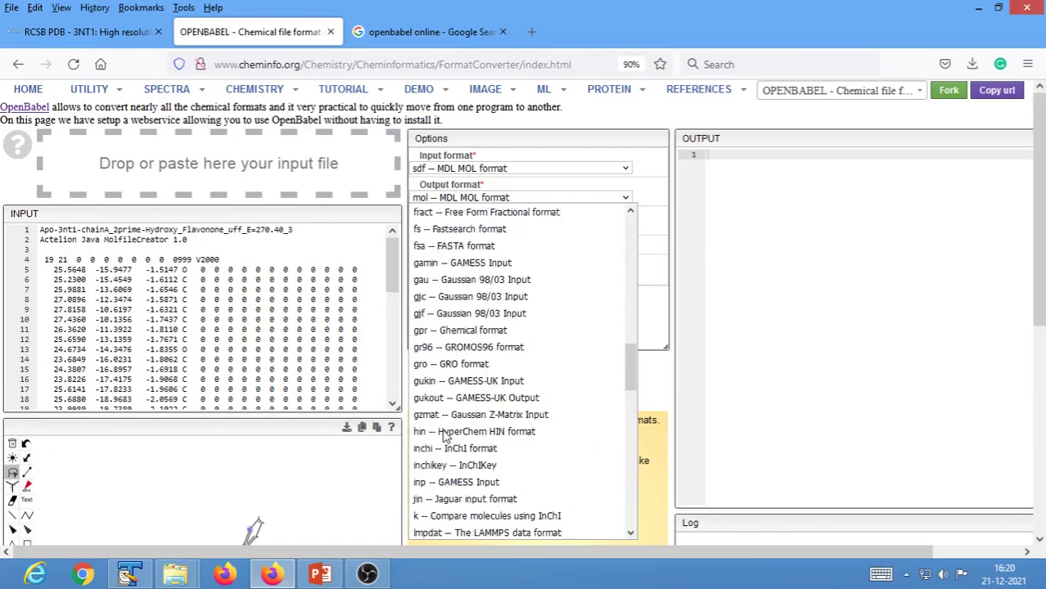
pyautogui.scroll(17, 446, 436)
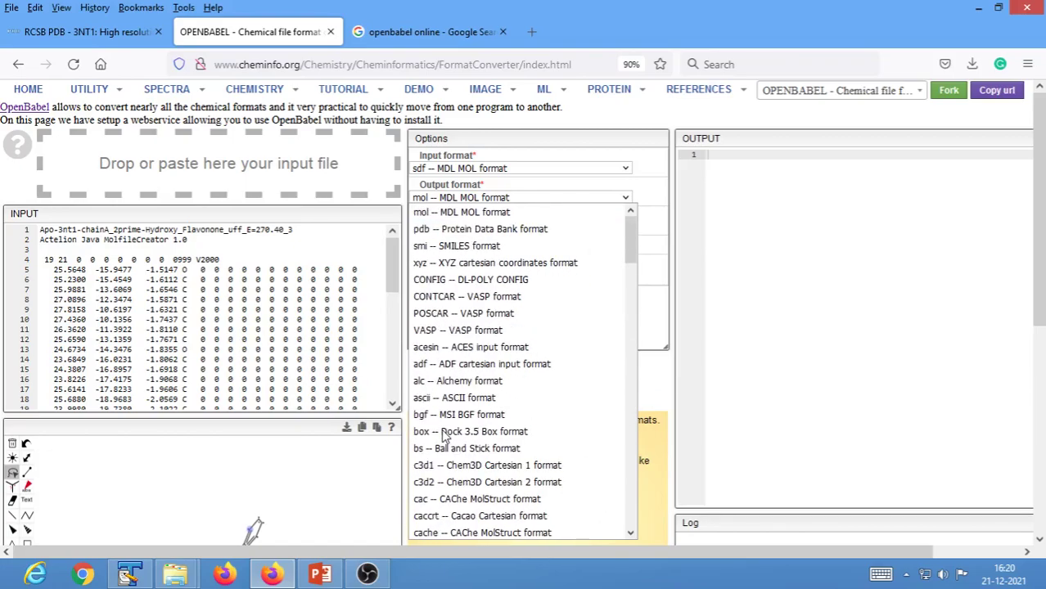
pyautogui.click(452, 229)
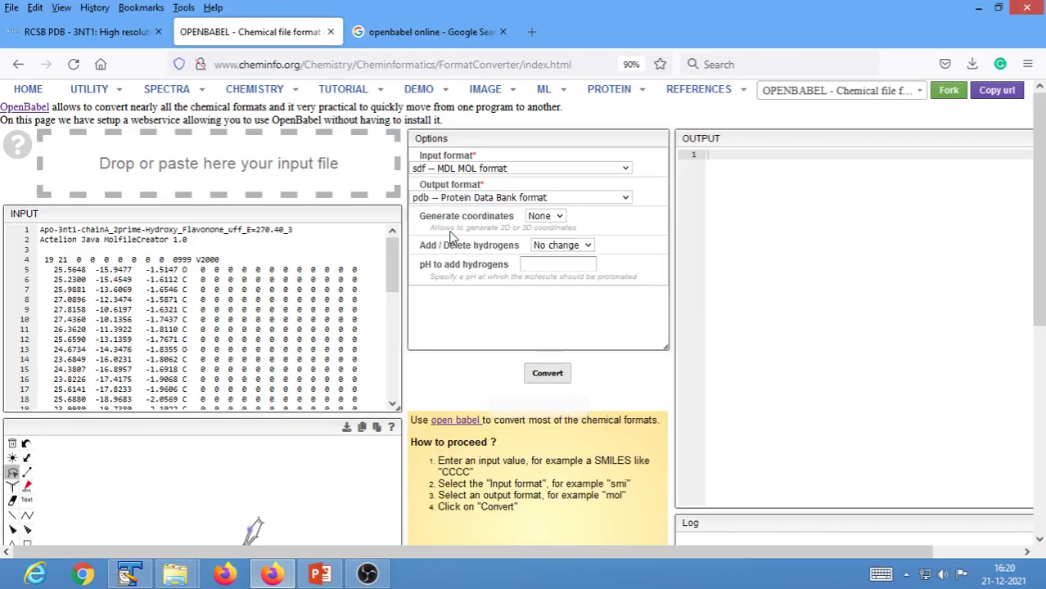
pyautogui.click(549, 377)
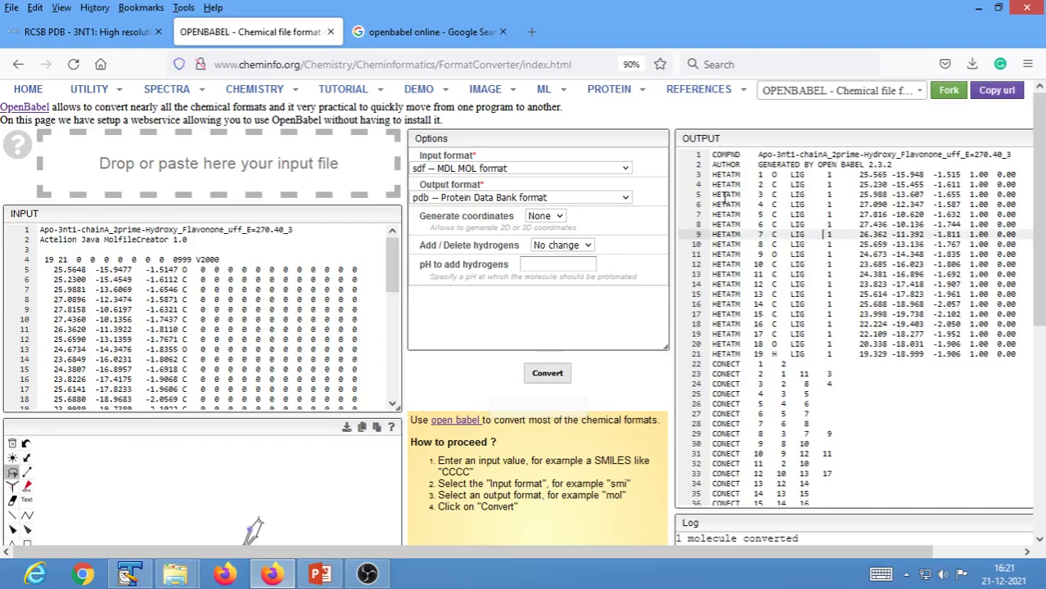
# - Copy the entire converted PDB text from the converter's output
pyautogui.click(711, 153)
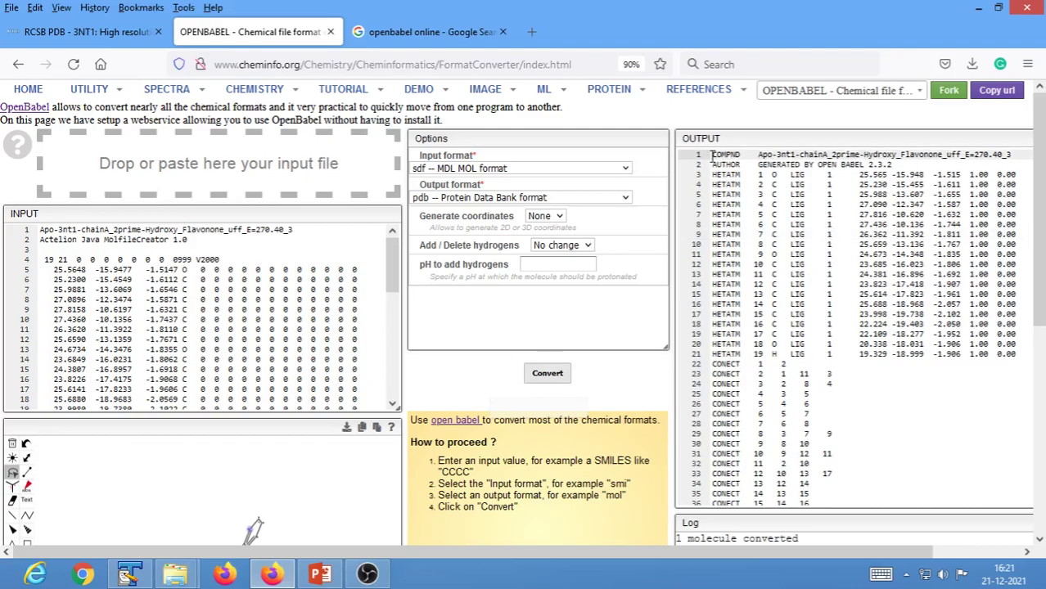
pyautogui.moveTo(711, 154); pyautogui.dragTo(778, 559)
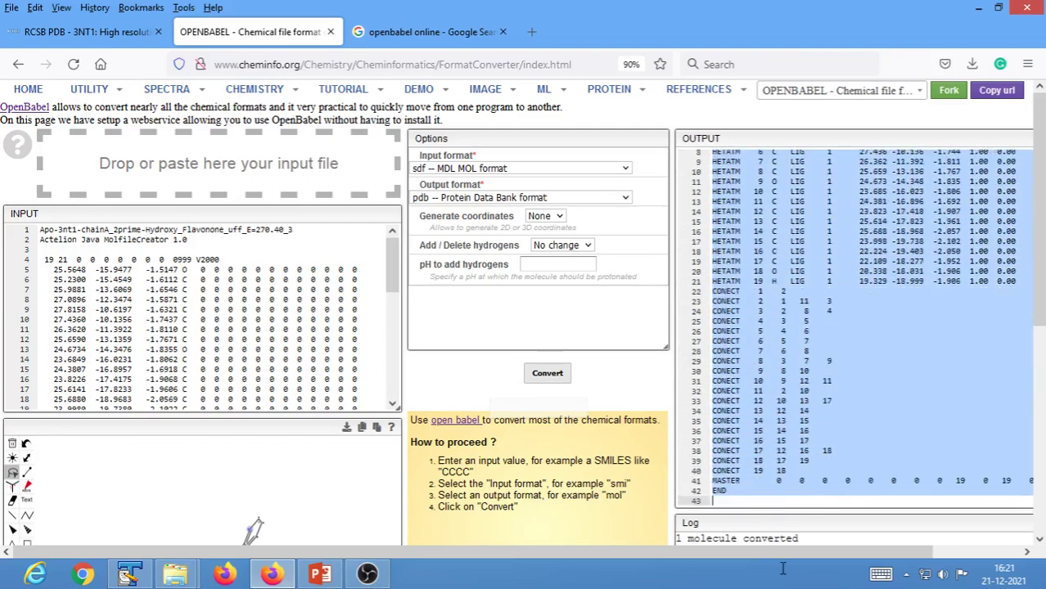
pyautogui.rightClick(741, 403)
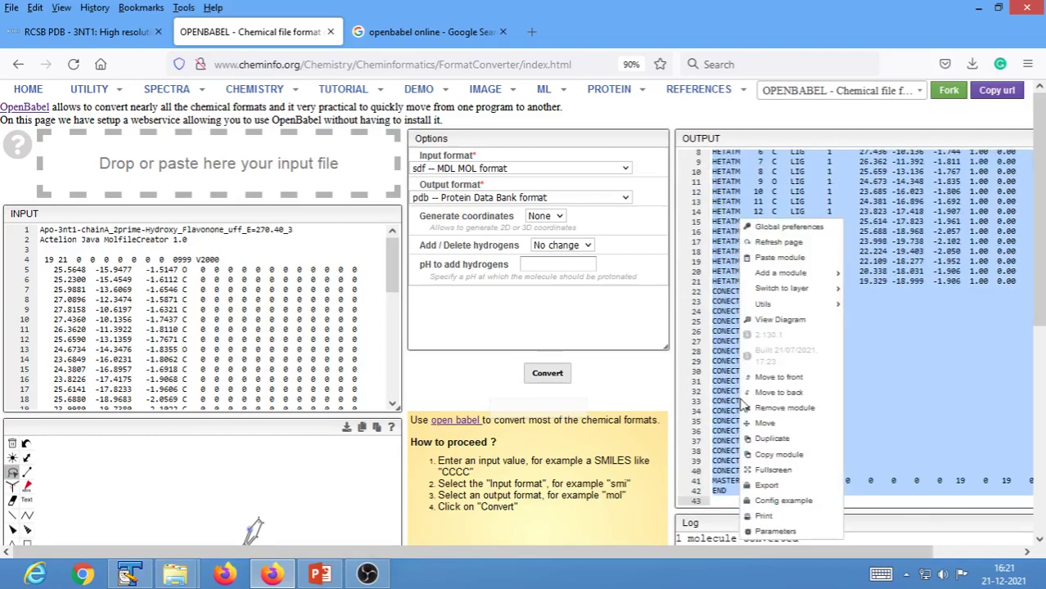
pyautogui.click(889, 244)
pyautogui.scroll(2, 859, 225)
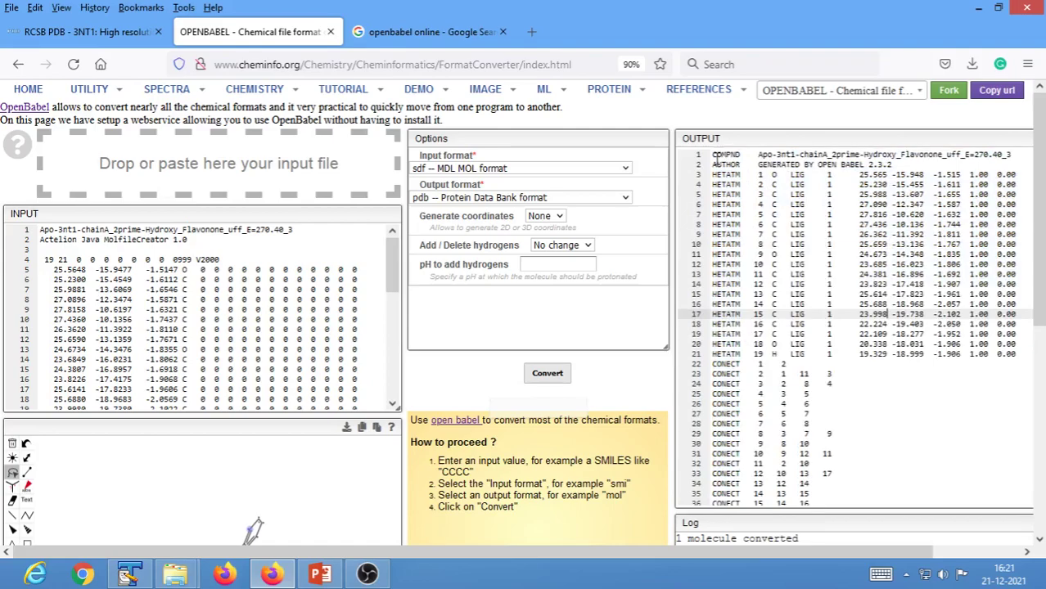
pyautogui.moveTo(714, 156); pyautogui.dragTo(823, 565)
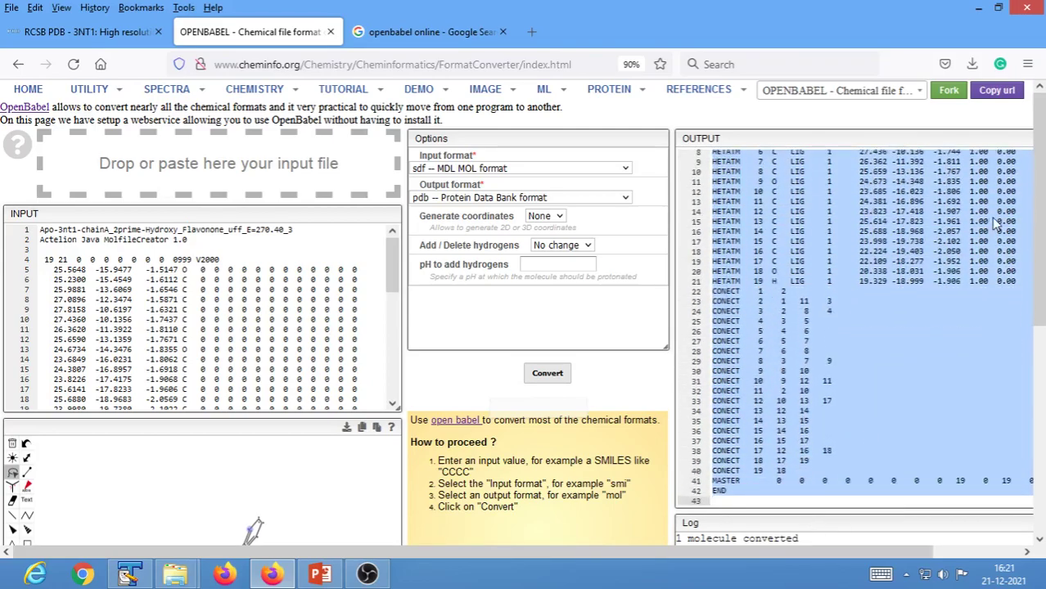
# - Switch to TextPad, close the original SDF file, and minimize the remaining windows to reach the desktop
pyautogui.click(138, 579)
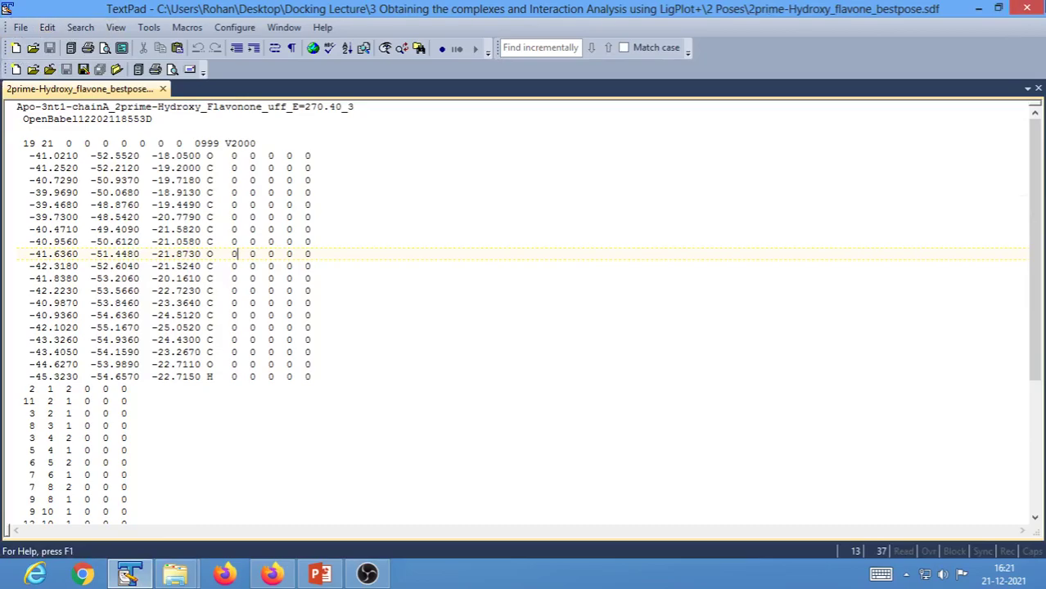
pyautogui.click(1028, 9)
pyautogui.click(976, 13)
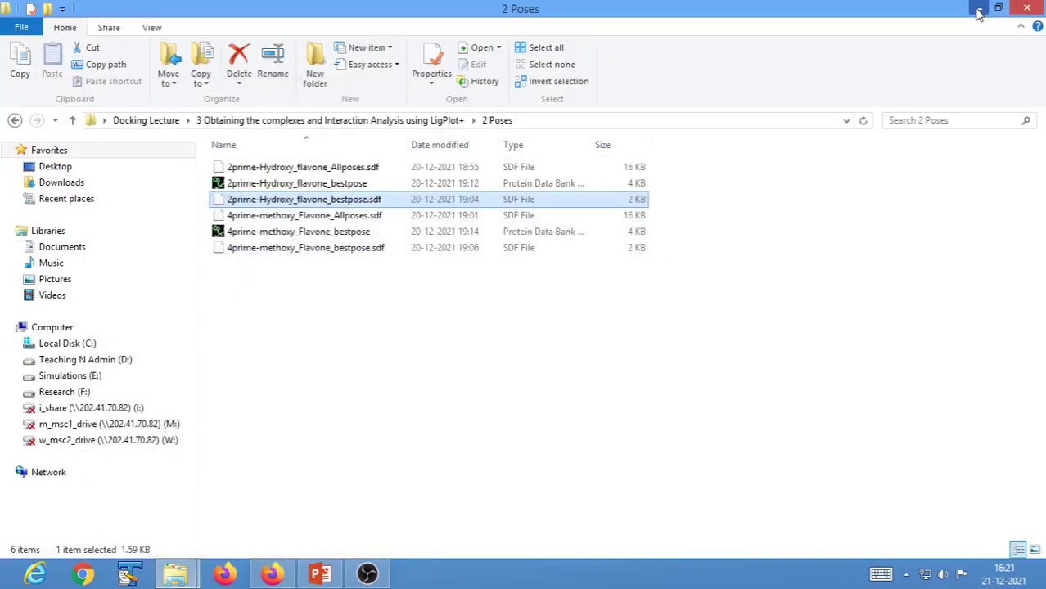
pyautogui.click(979, 13)
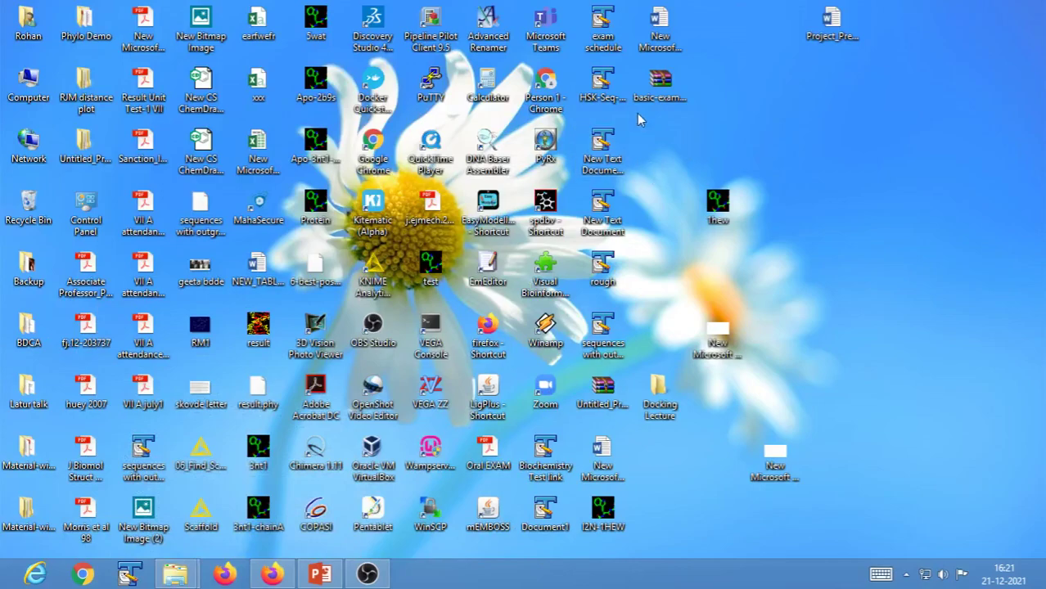
# - Create a new text document on the desktop and open it for editing in TextPad
pyautogui.rightClick(803, 112)
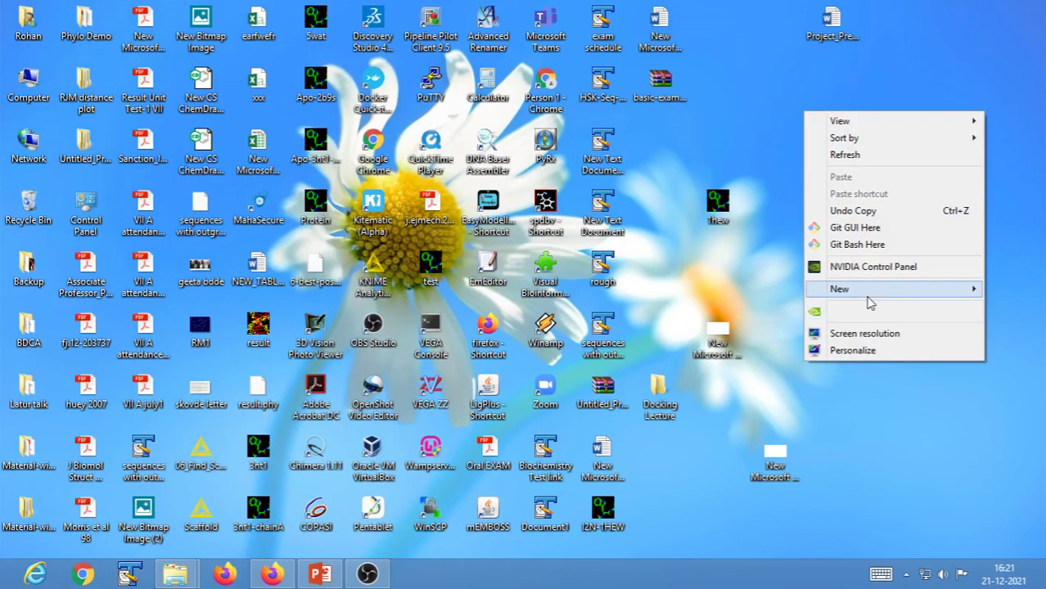
pyautogui.moveTo(867, 296)
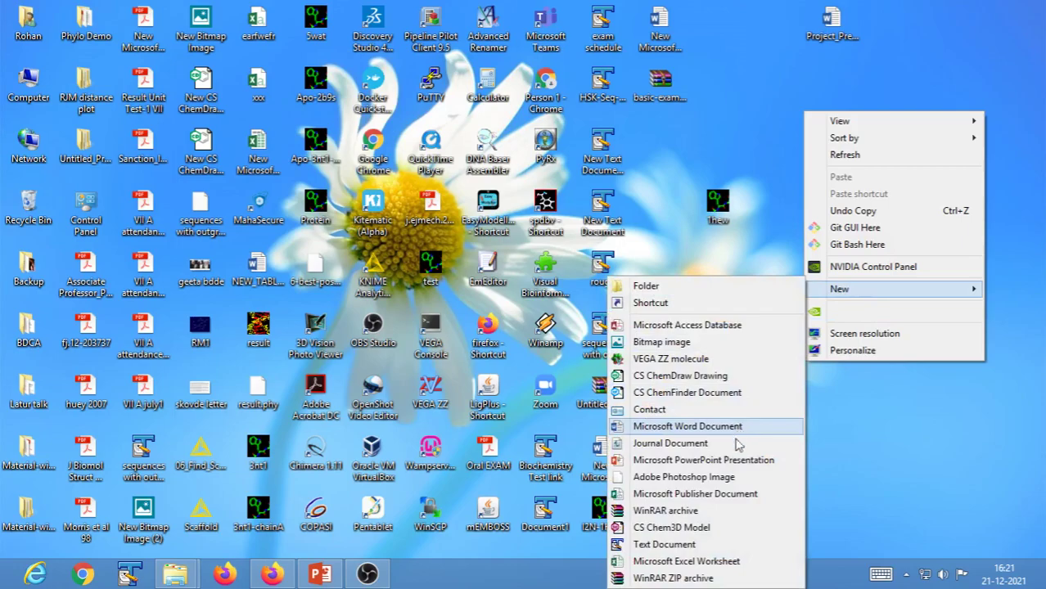
pyautogui.click(680, 546)
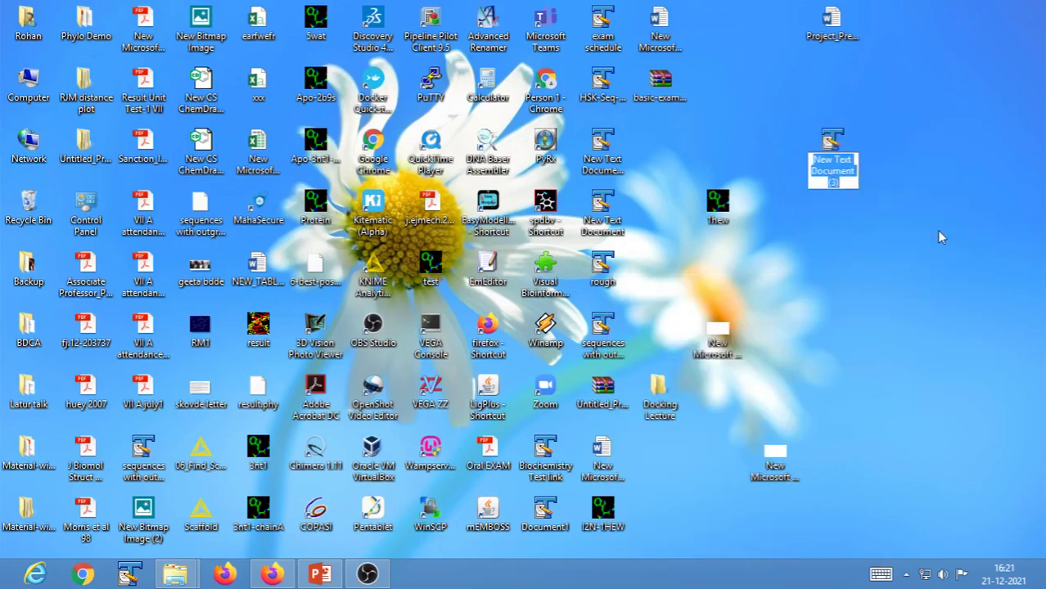
pyautogui.click(855, 138)
pyautogui.rightClick(824, 136)
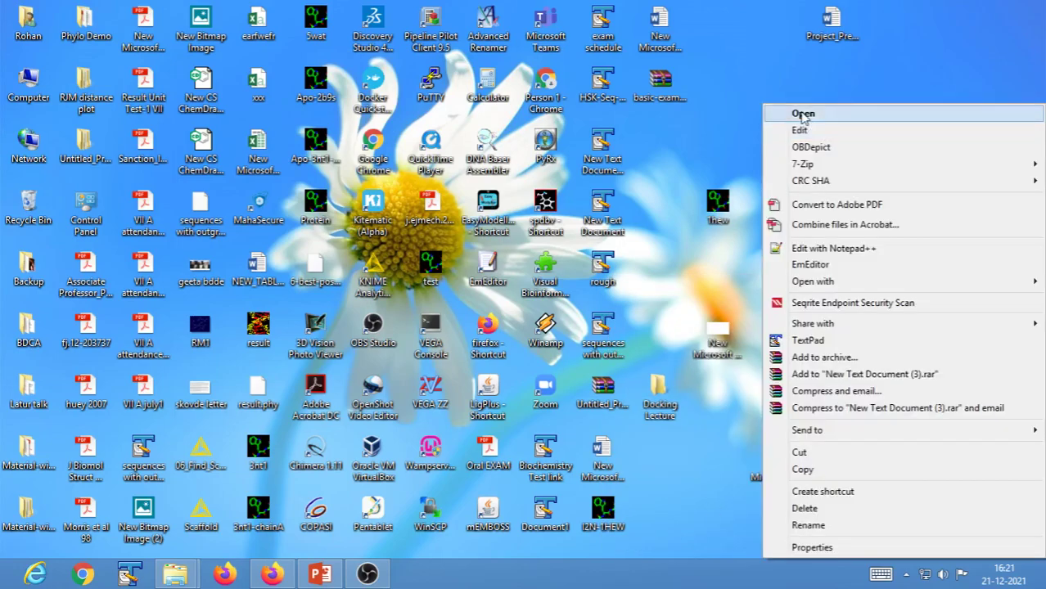
pyautogui.click(798, 135)
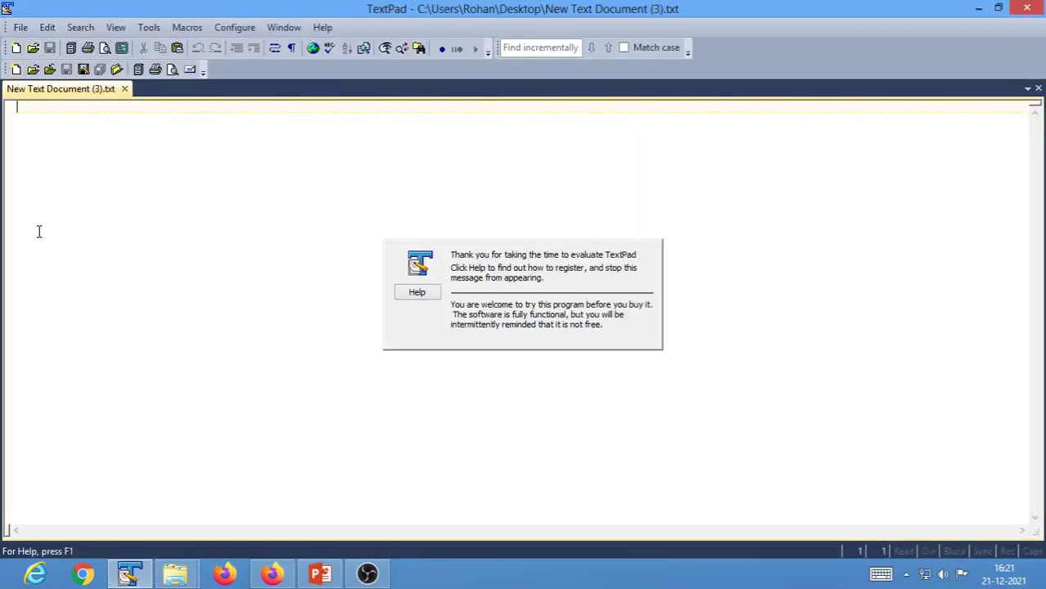
# - Paste the copied PDB text into the empty document and review it from the COMPND line to END
pyautogui.hotkey('ctrl', 'v')
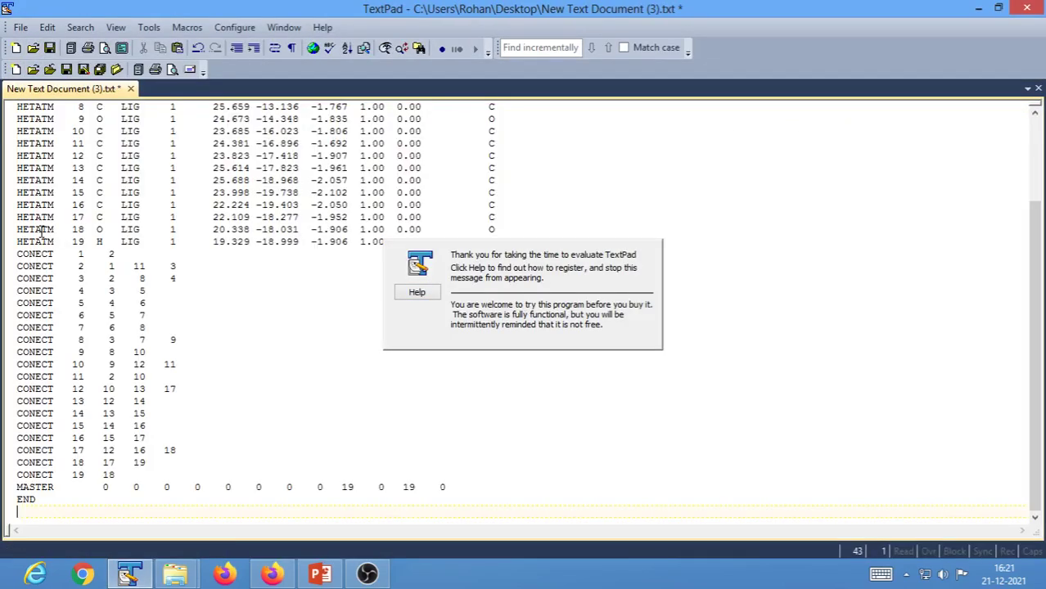
pyautogui.scroll(3, 164, 301)
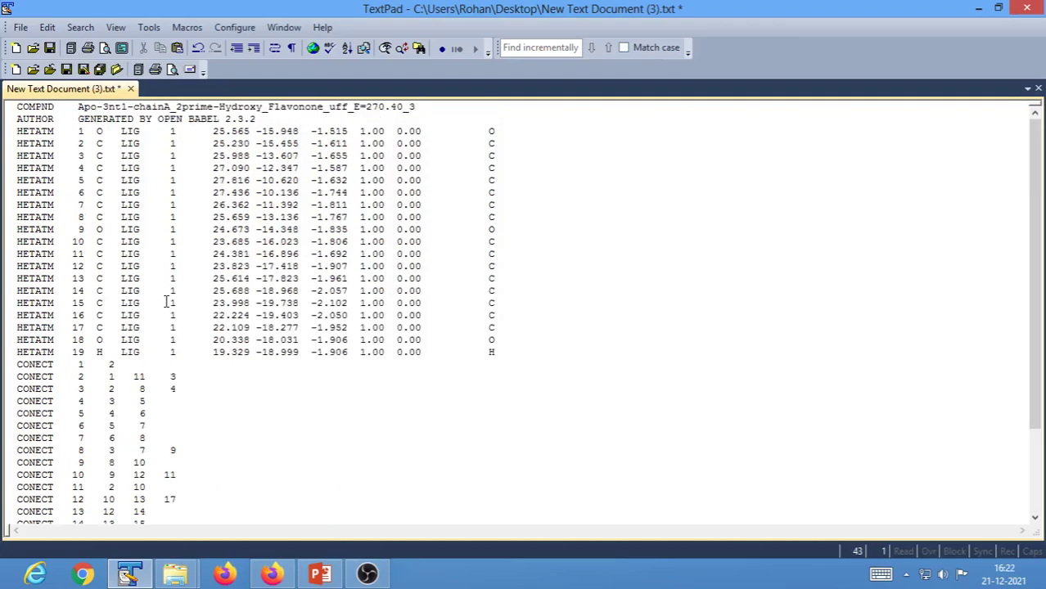
pyautogui.scroll(-7, 165, 301)
pyautogui.scroll(7, 164, 301)
pyautogui.scroll(-7, 166, 303)
pyautogui.scroll(7, 123, 464)
# - Copy the compound name "2prime-Hydroxy_Flavonone" from the COMPND line
pyautogui.moveTo(175, 107); pyautogui.dragTo(324, 106)
pyautogui.hotkey('ctrl', 'c')
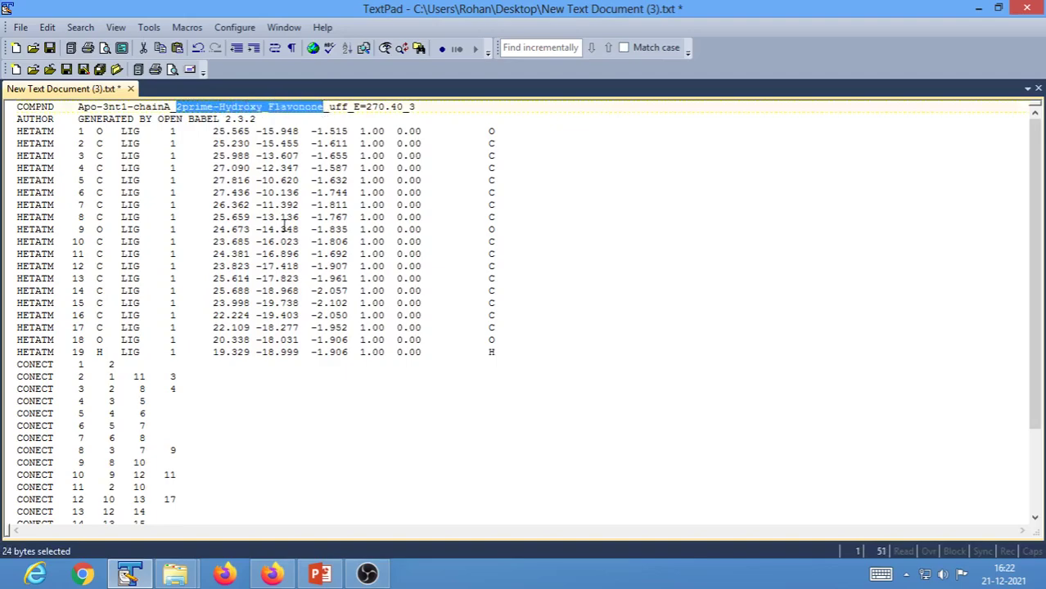
pyautogui.click(307, 193)
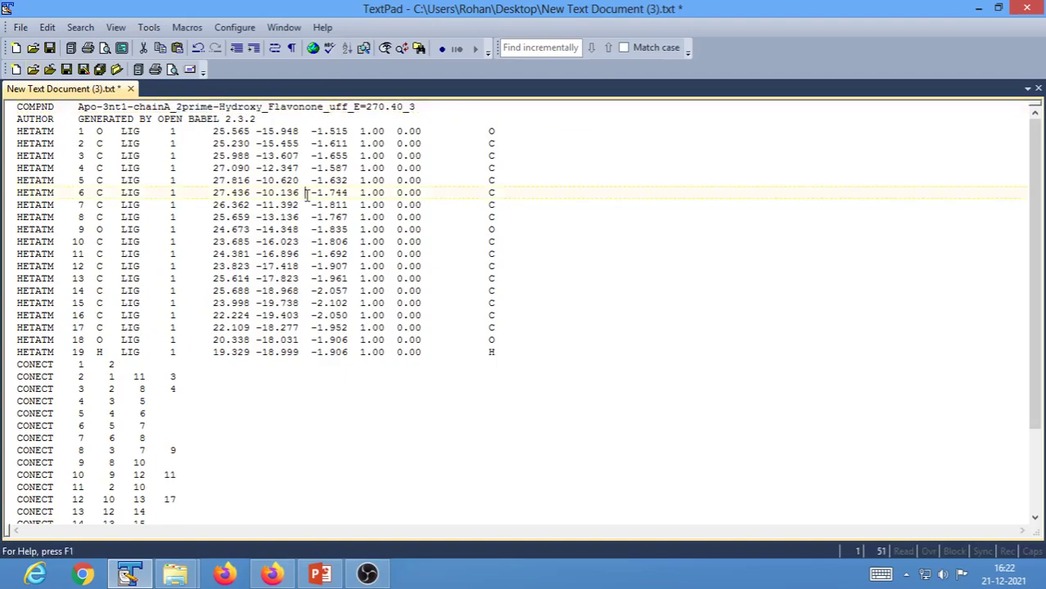
# - Start saving the document under a new name and go to the Docking Lecture folder on the desktop
pyautogui.click(20, 29)
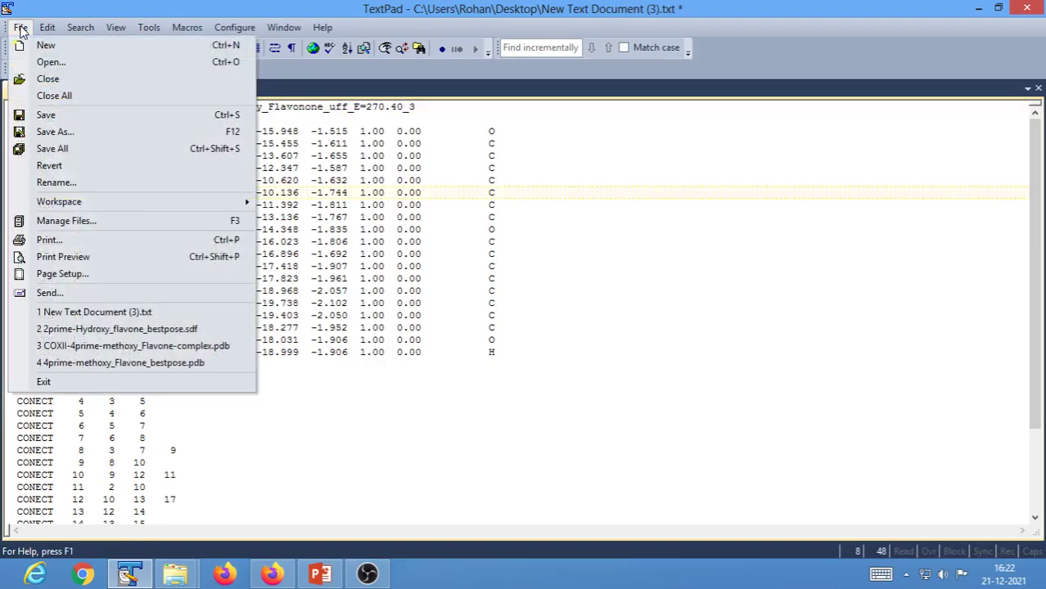
pyautogui.click(66, 137)
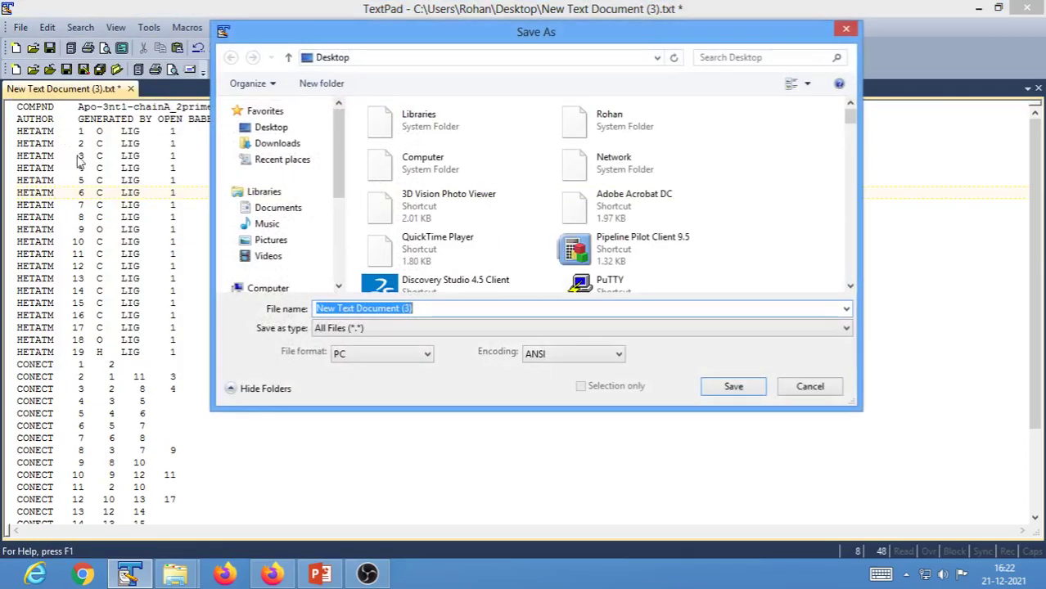
pyautogui.click(801, 209)
pyautogui.scroll(-10, 802, 209)
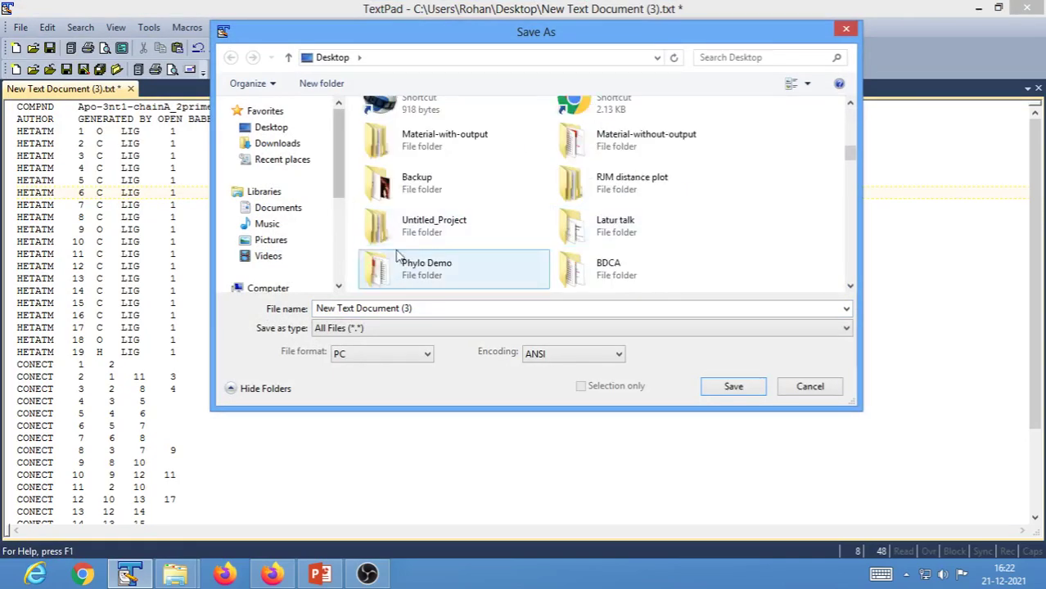
pyautogui.scroll(-2, 771, 207)
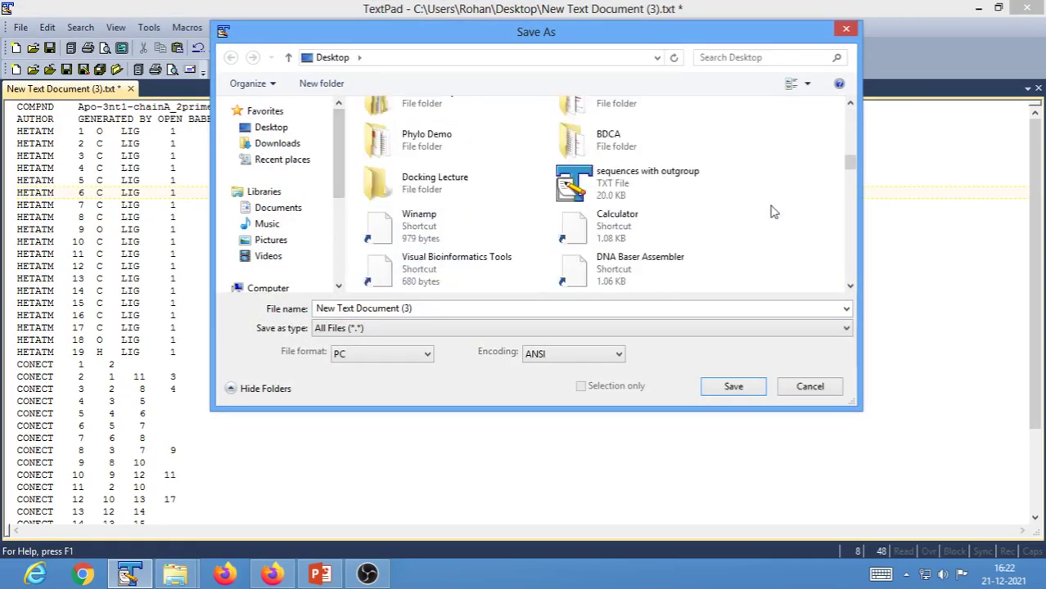
pyautogui.click(421, 180)
pyautogui.doubleClick(422, 180)
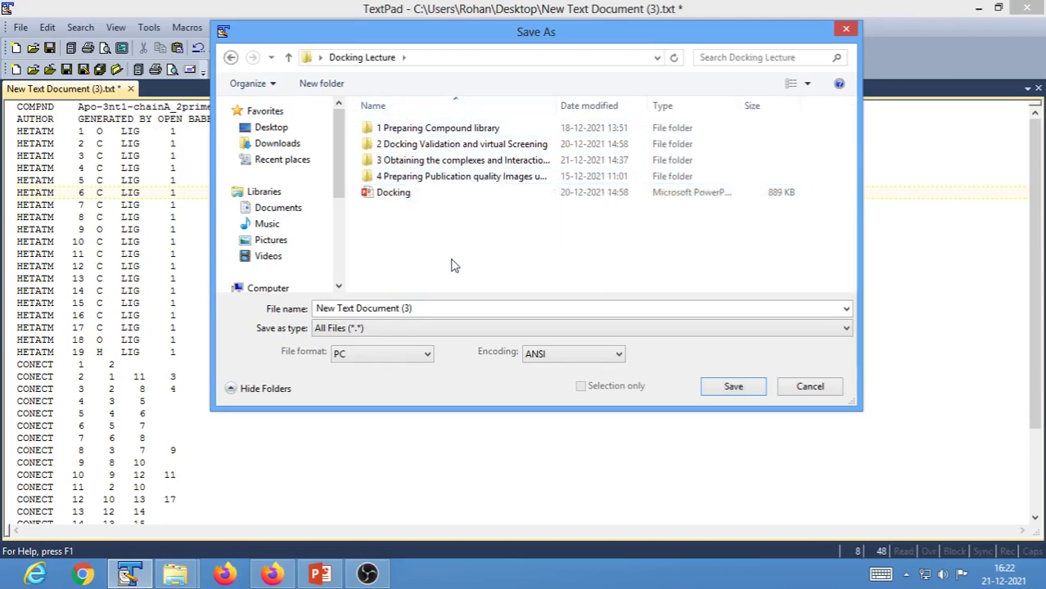
# - Create a folder named "Failsafe measures" inside Docking Lecture and open it as the save location
pyautogui.click(374, 307)
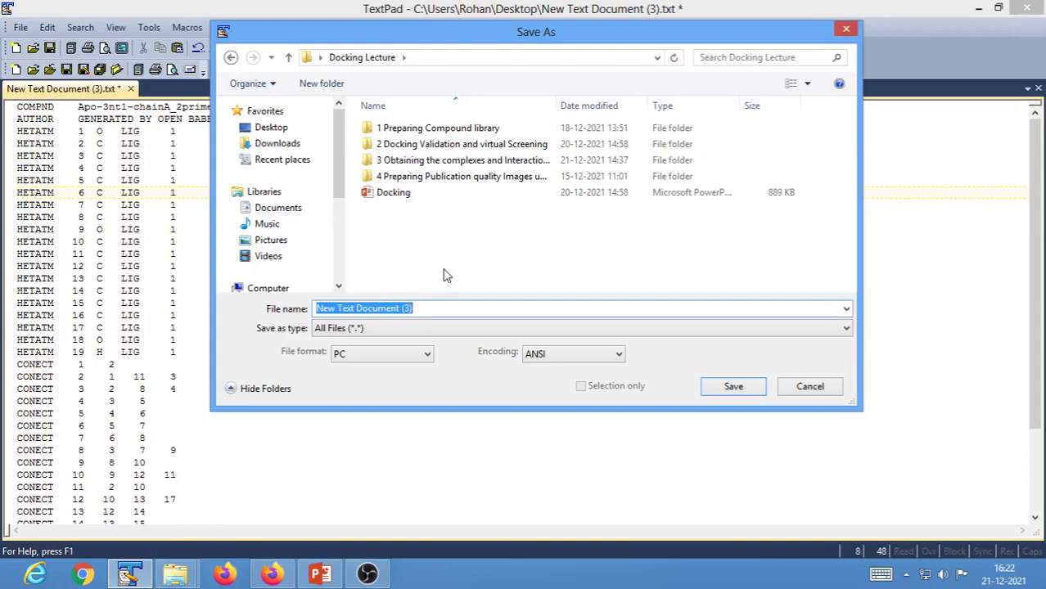
pyautogui.click(422, 248)
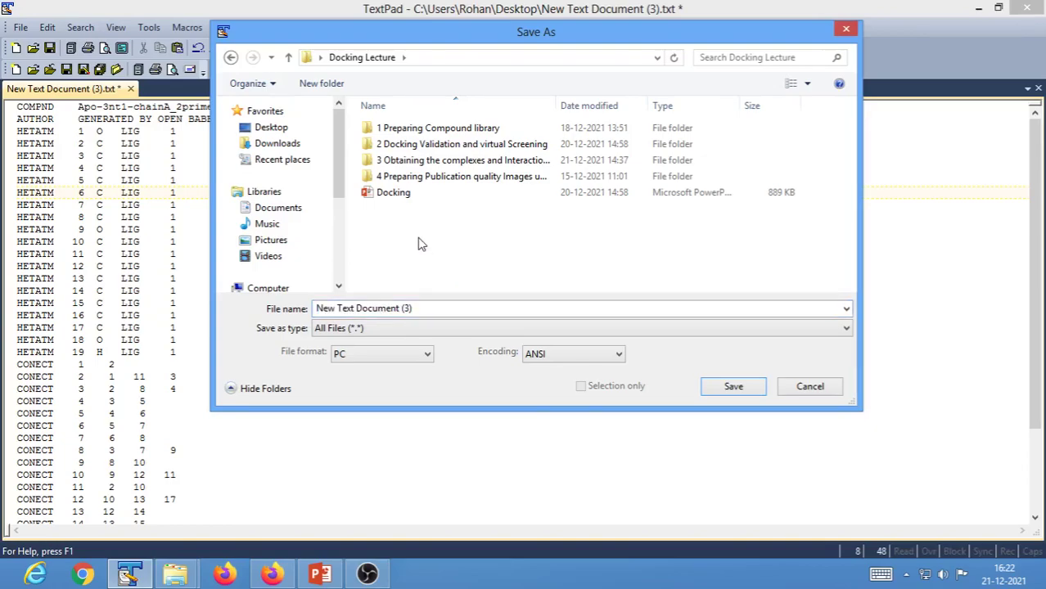
pyautogui.rightClick(419, 239)
pyautogui.moveTo(492, 436)
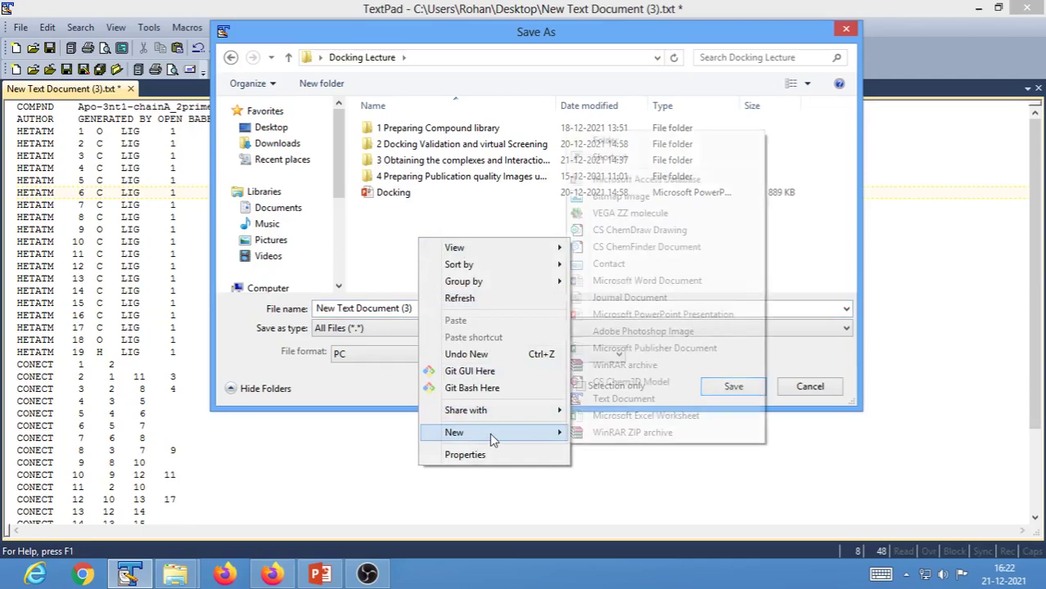
pyautogui.click(602, 141)
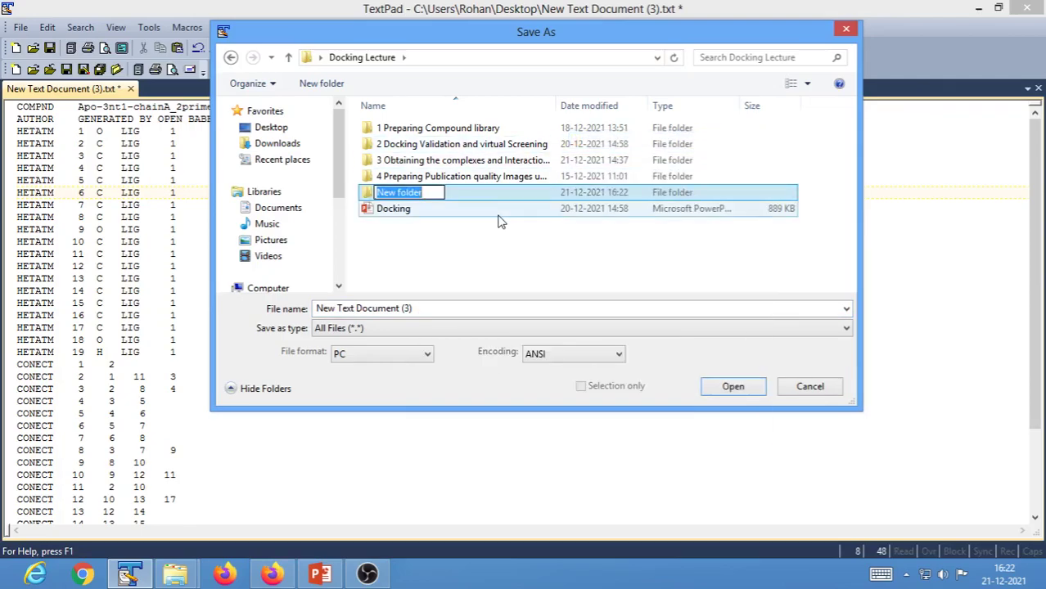
pyautogui.write('Failsafe')
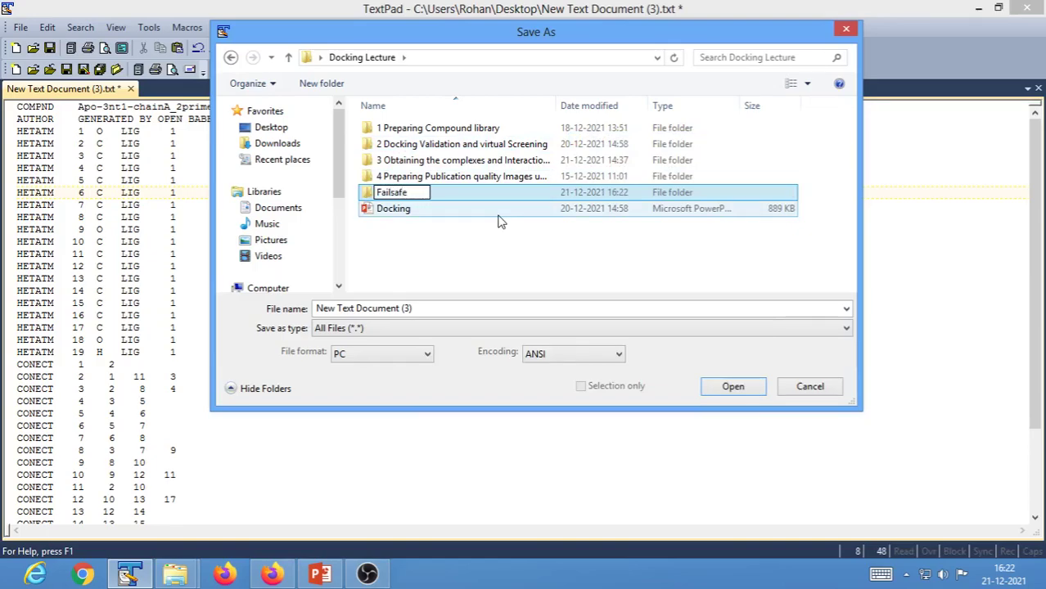
pyautogui.write(' measures')
pyautogui.click(434, 252)
pyautogui.doubleClick(416, 193)
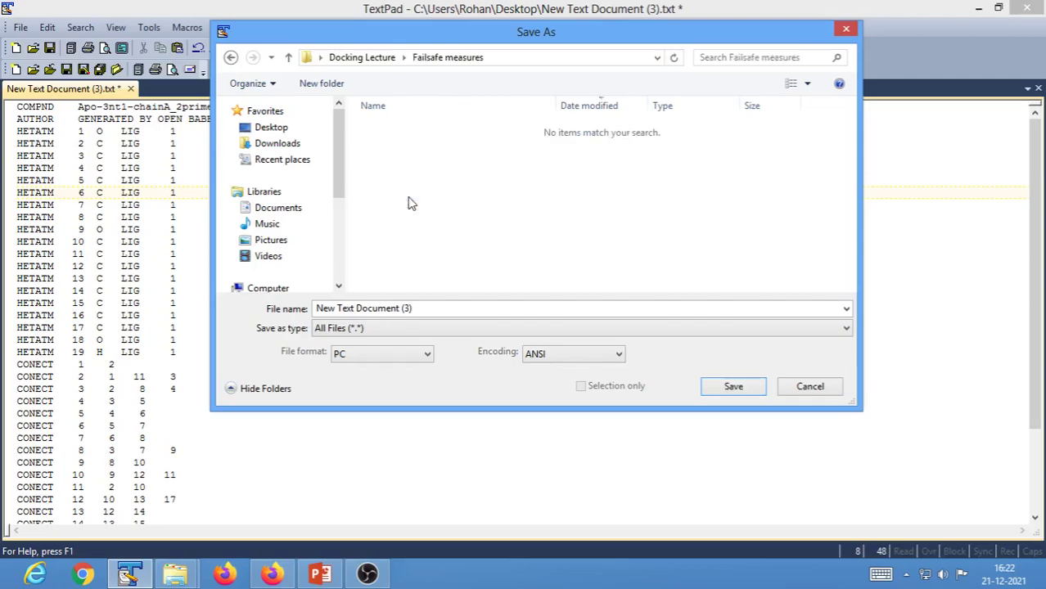
# - Create a subfolder named "Online openbabel" inside Failsafe measures and open it as the save location
pyautogui.rightClick(374, 141)
pyautogui.moveTo(436, 335)
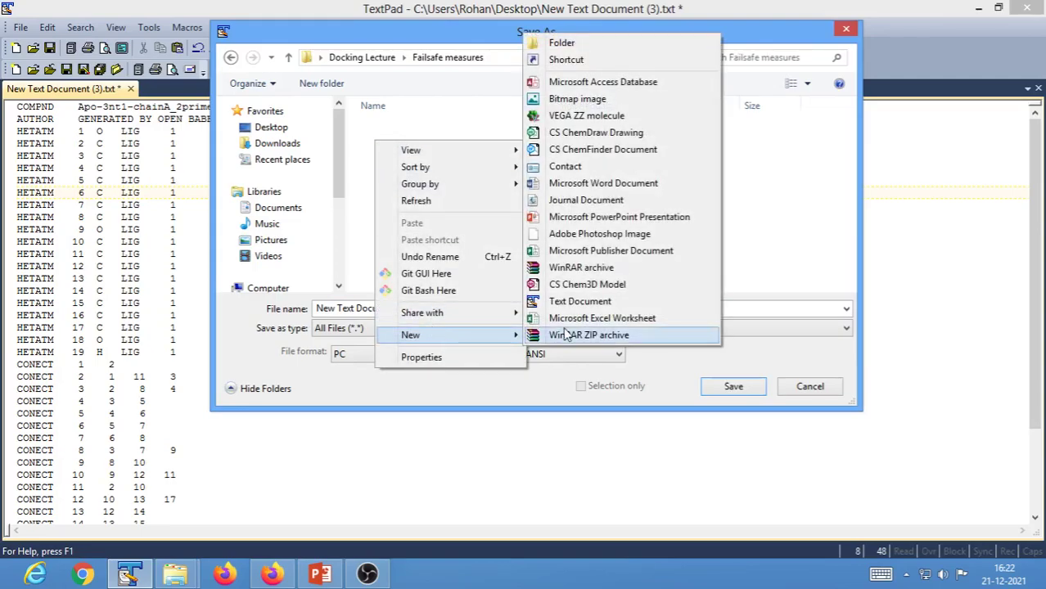
pyautogui.click(563, 39)
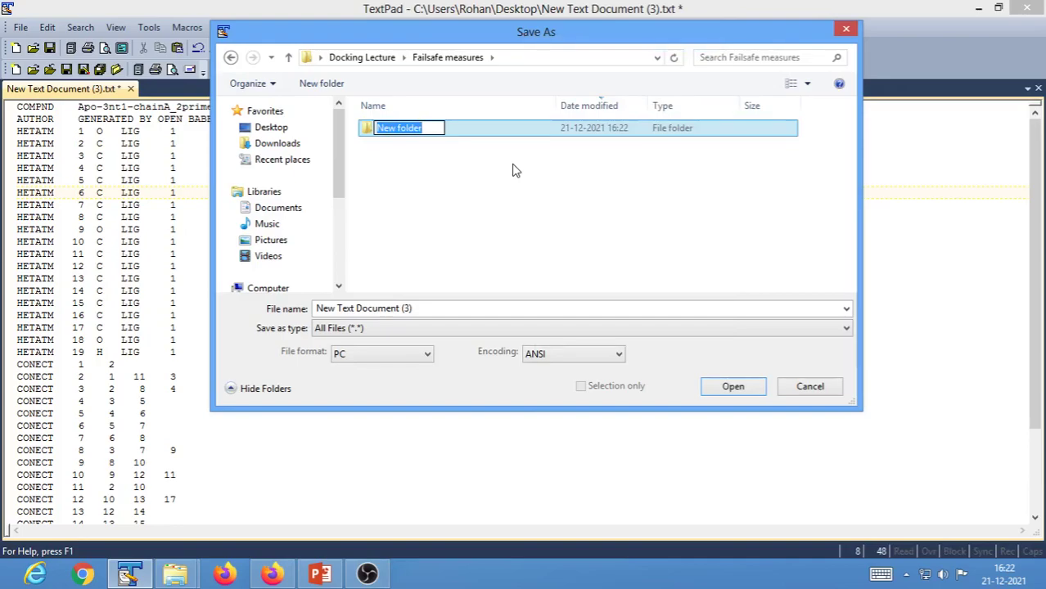
pyautogui.write('Onli')
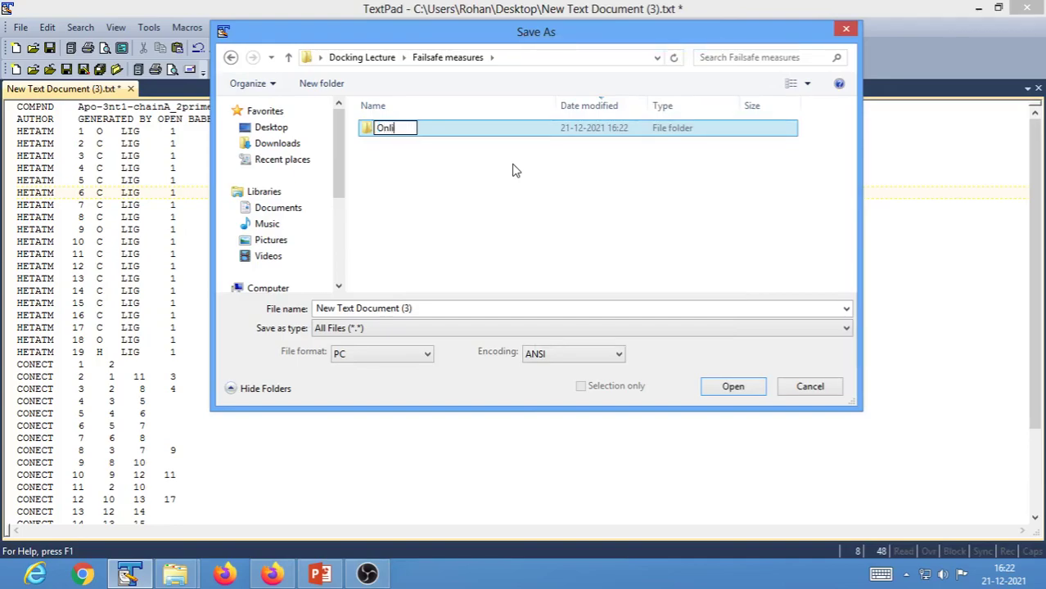
pyautogui.write('ne open')
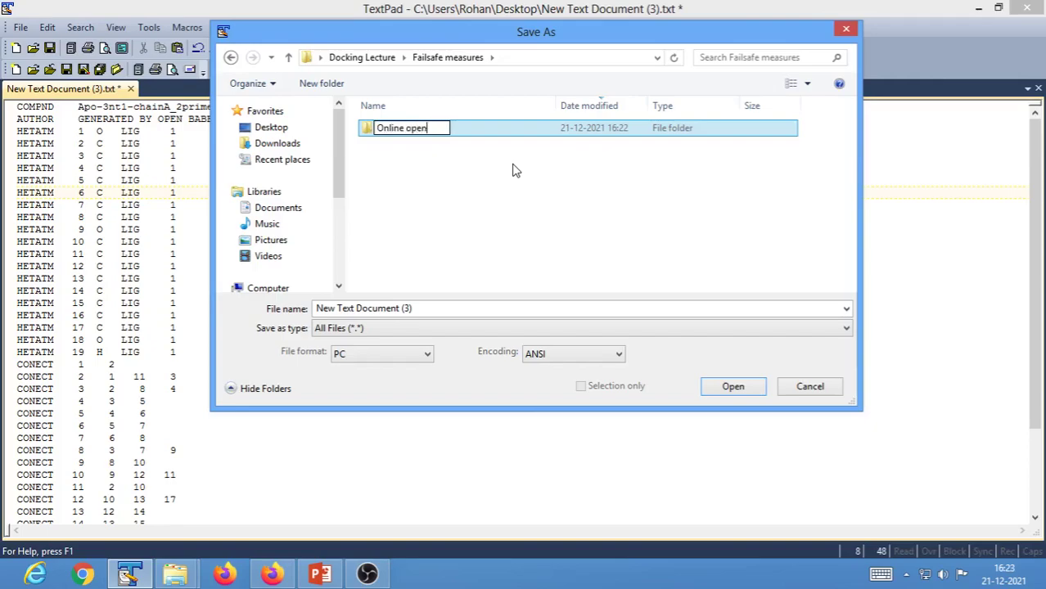
pyautogui.write(' babel')
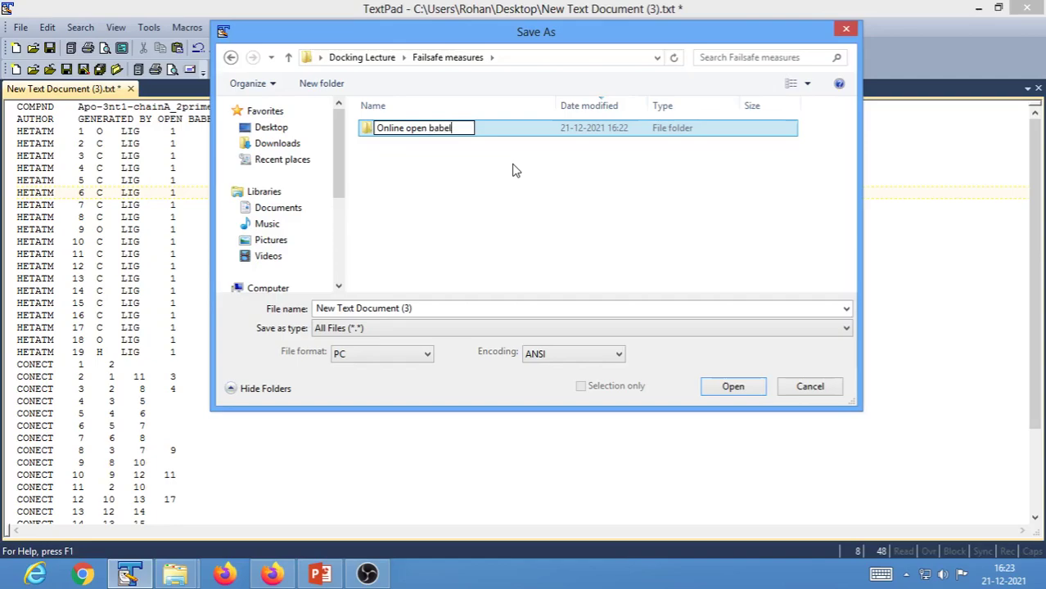
pyautogui.press('BackSpace')
pyautogui.click(485, 186)
pyautogui.doubleClick(413, 129)
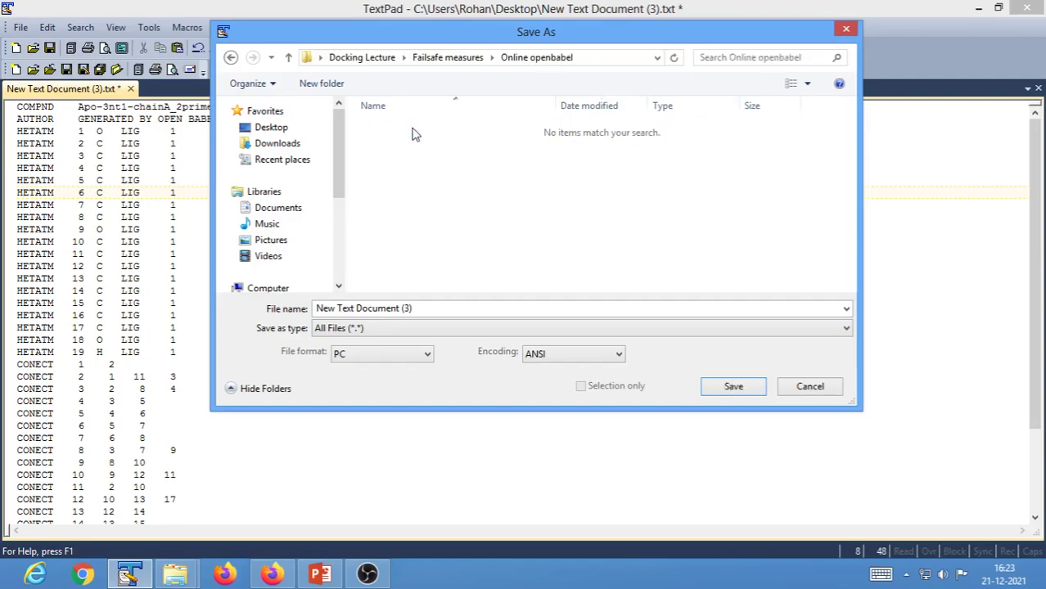
# - Save the document as 2prime-Hydroxy_Flavonone.pdb in the Online openbabel folder and close the text editor
pyautogui.click(398, 307)
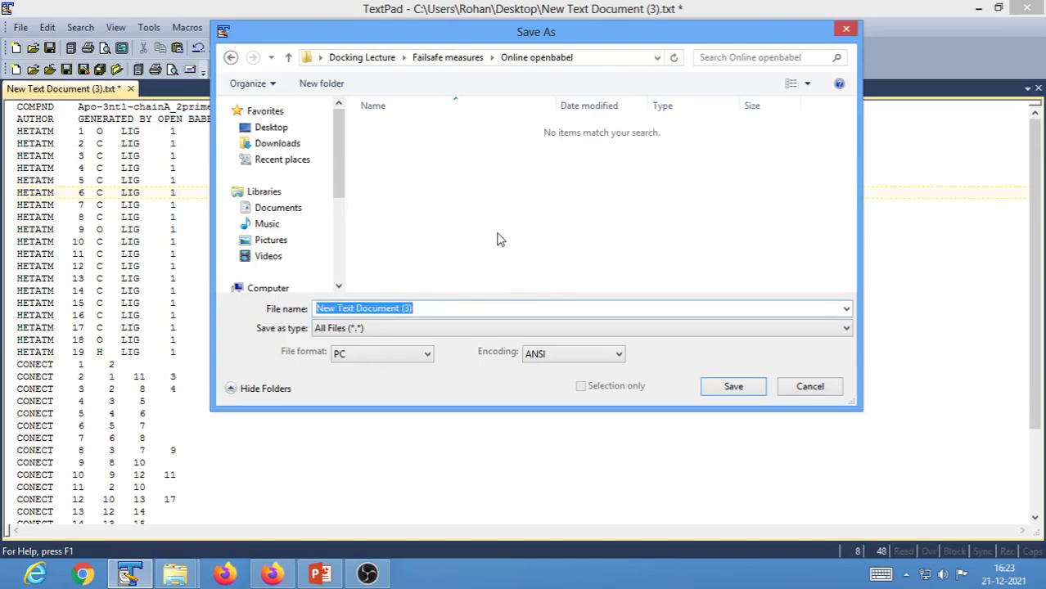
pyautogui.hotkey('ctrl', 'v')
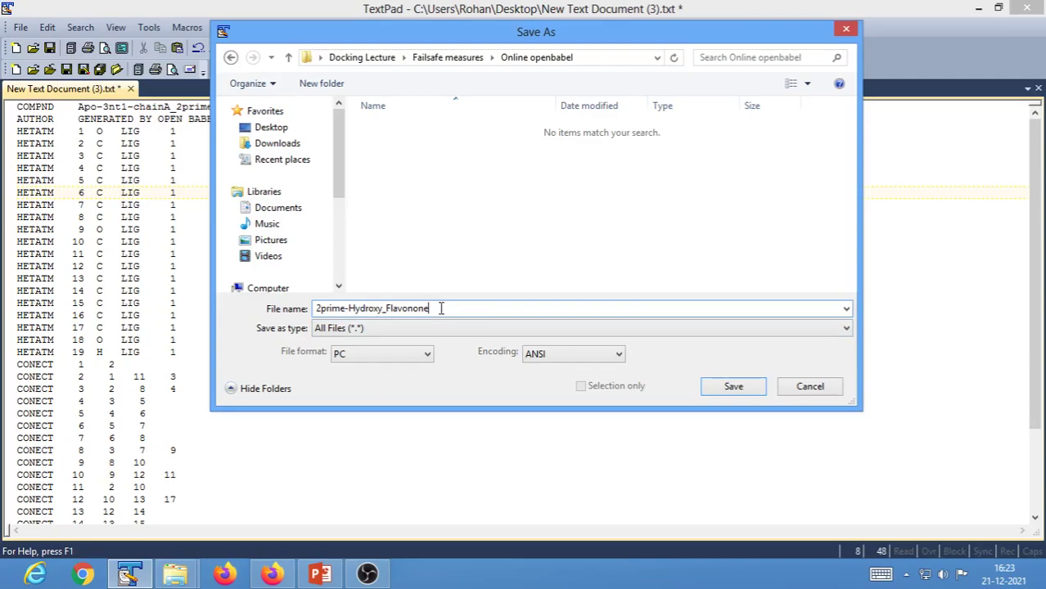
pyautogui.write('pdb')
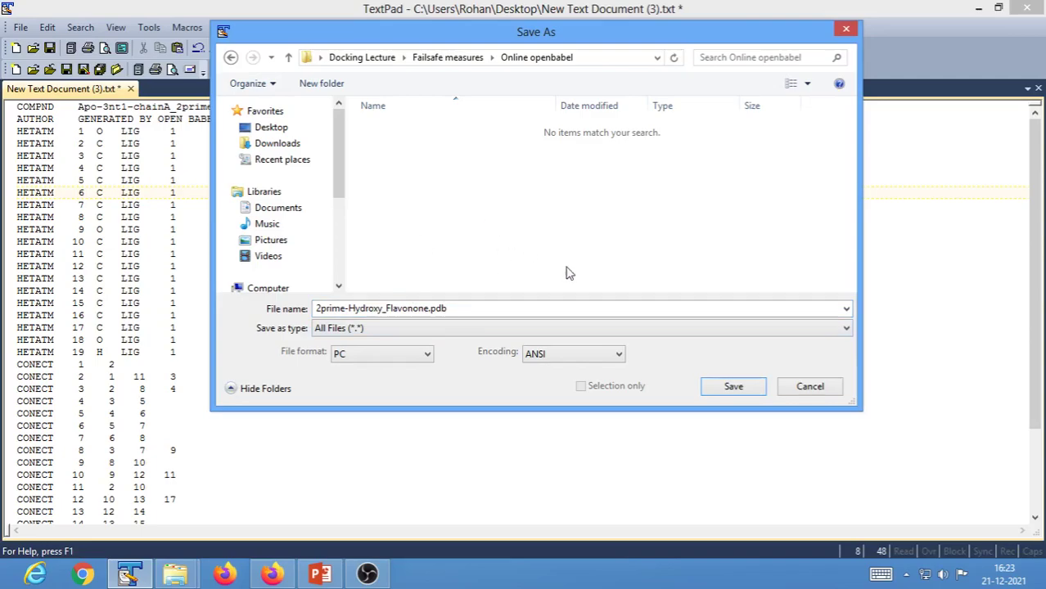
pyautogui.click(734, 387)
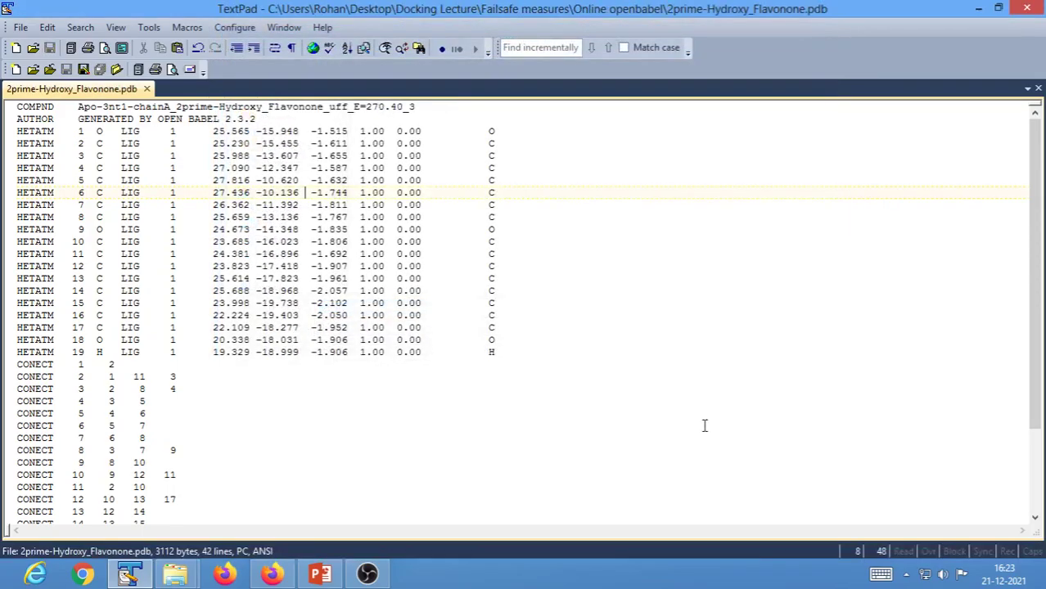
pyautogui.click(1023, 11)
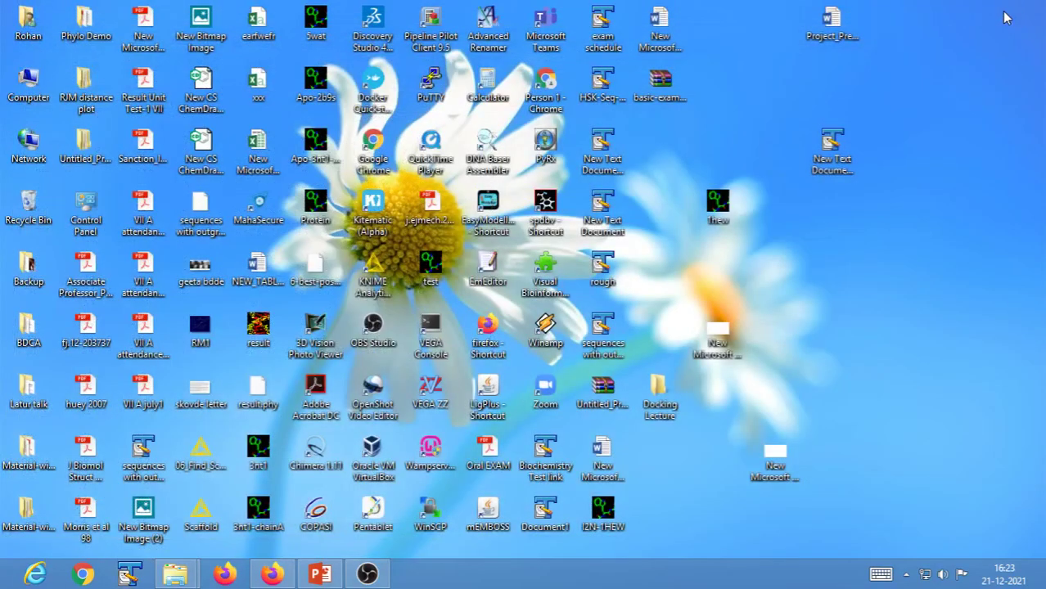
# - Switch to the file explorer and open the Online openbabel folder inside Docking Lecture's Failsafe measures folder
pyautogui.click(321, 576)
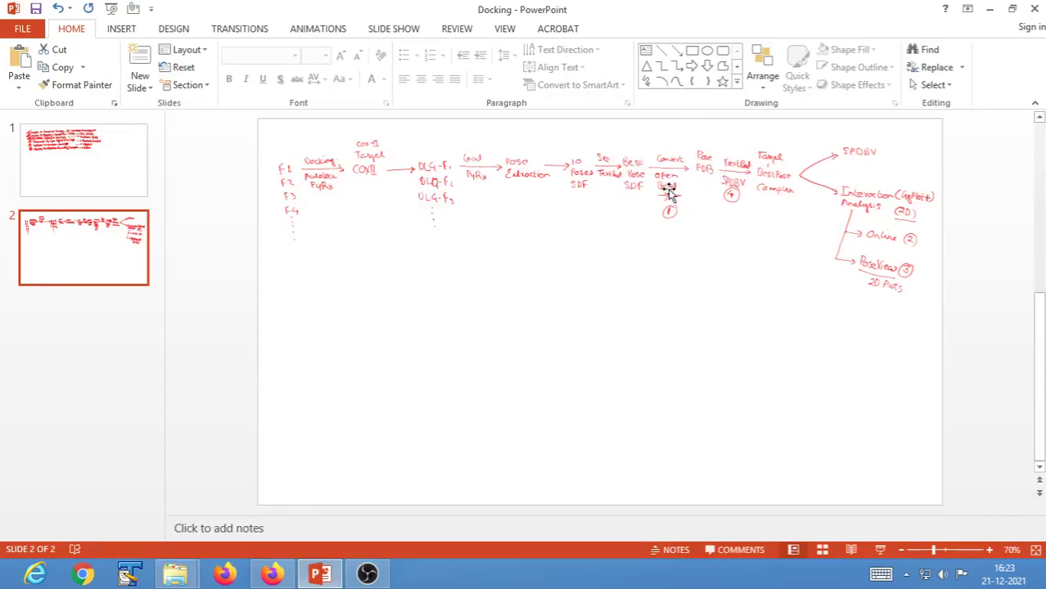
pyautogui.click(990, 10)
pyautogui.moveTo(174, 574)
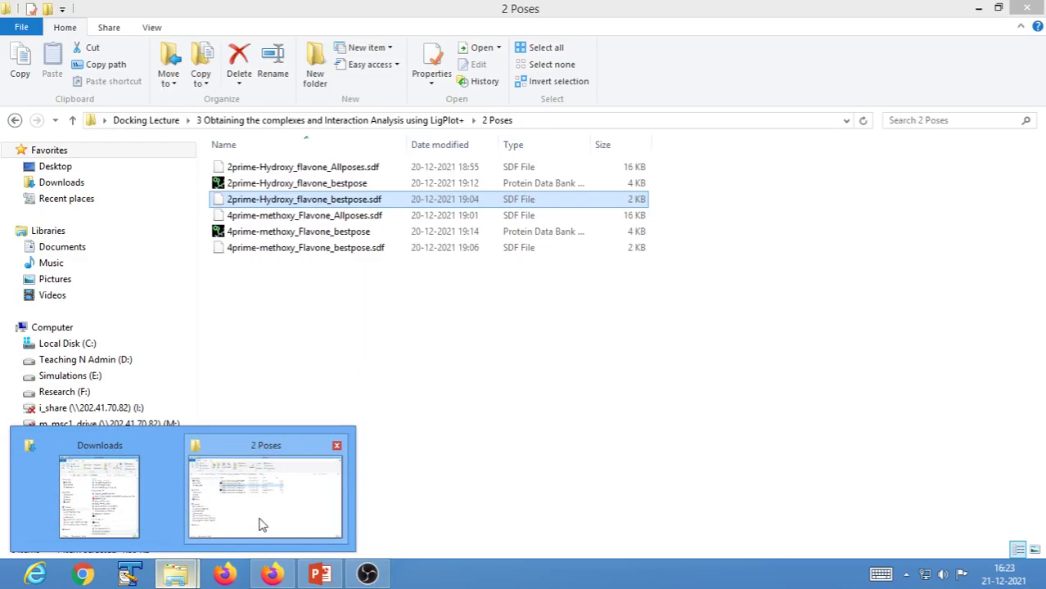
pyautogui.click(260, 525)
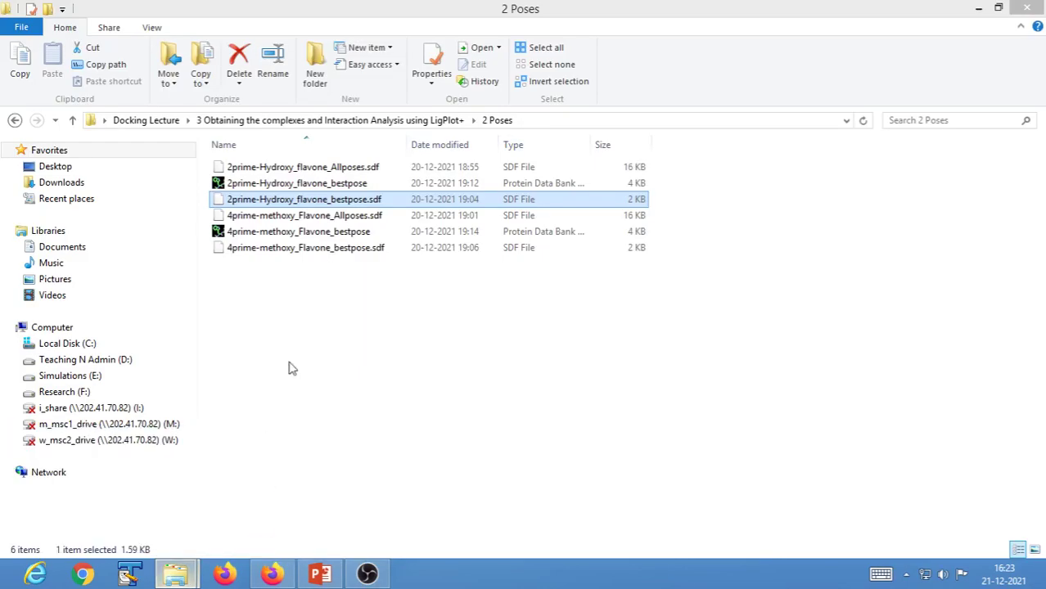
pyautogui.click(350, 121)
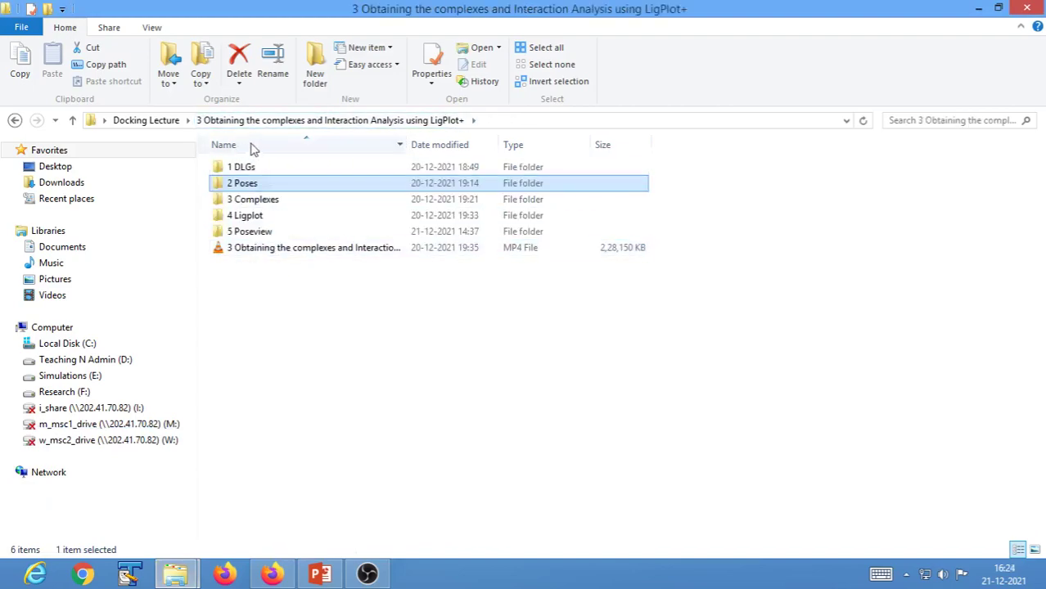
pyautogui.click(154, 123)
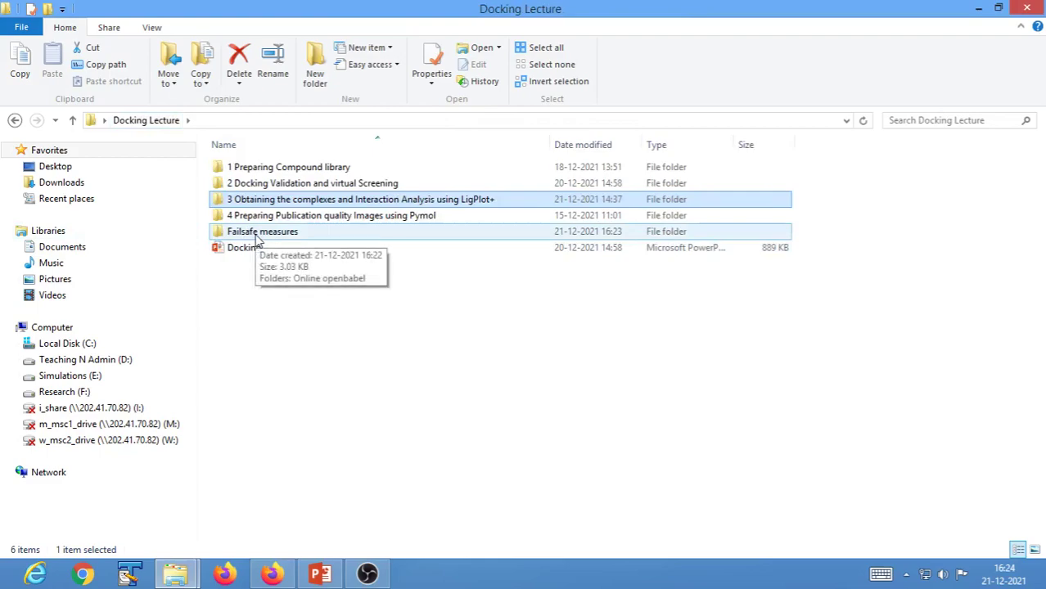
pyautogui.doubleClick(262, 232)
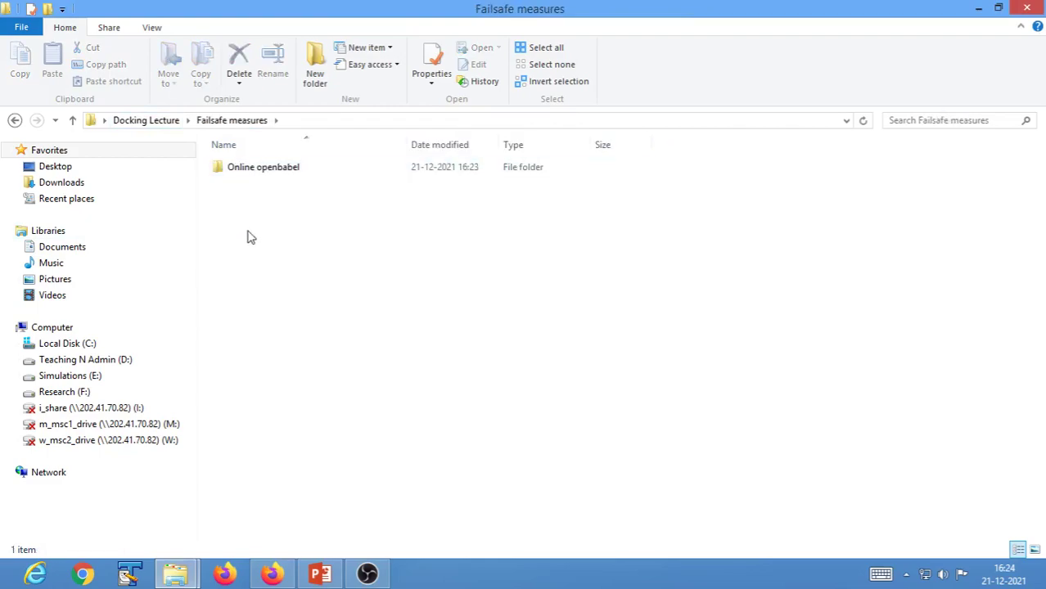
pyautogui.click(251, 174)
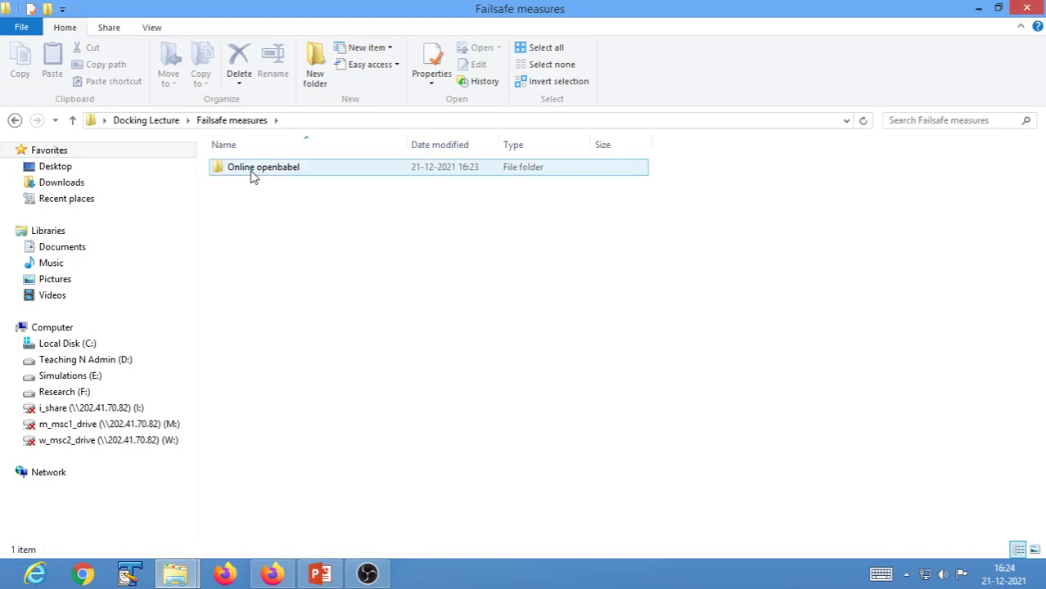
pyautogui.doubleClick(253, 175)
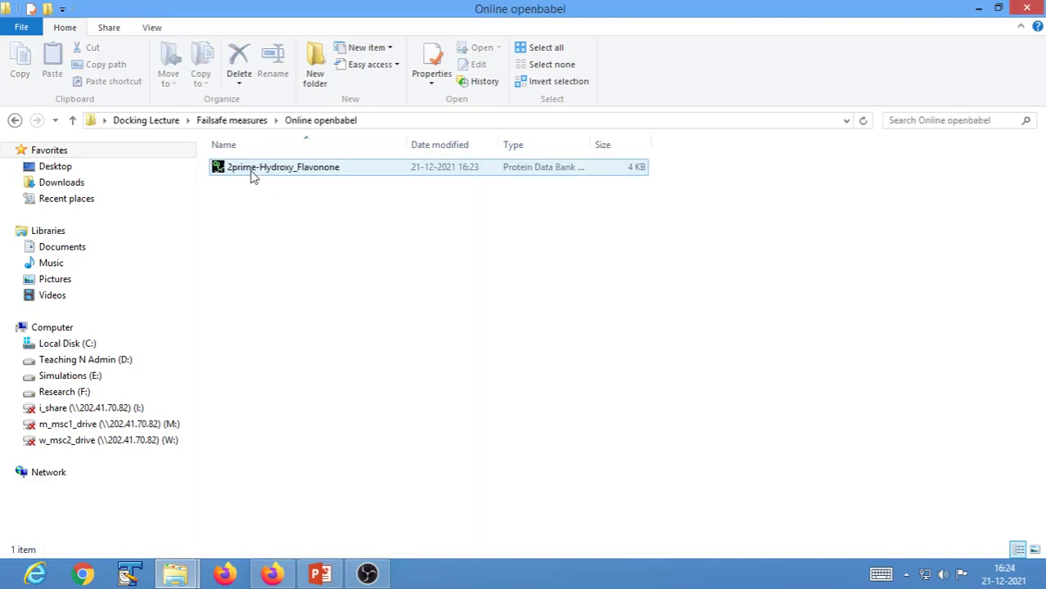
# - Launch Swiss-PdbViewer beside the reduced folder window and load the 2prime-Hydroxy_Flavonone PDB file into it
pyautogui.click(998, 9)
pyautogui.moveTo(617, 22); pyautogui.dragTo(324, 63)
pyautogui.doubleClick(540, 214)
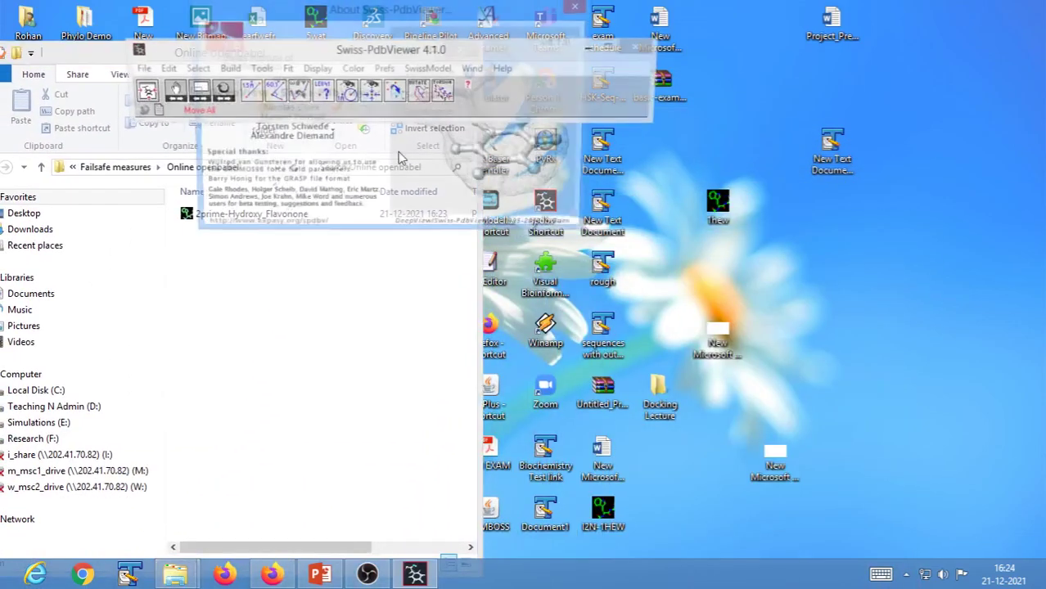
pyautogui.click(582, 10)
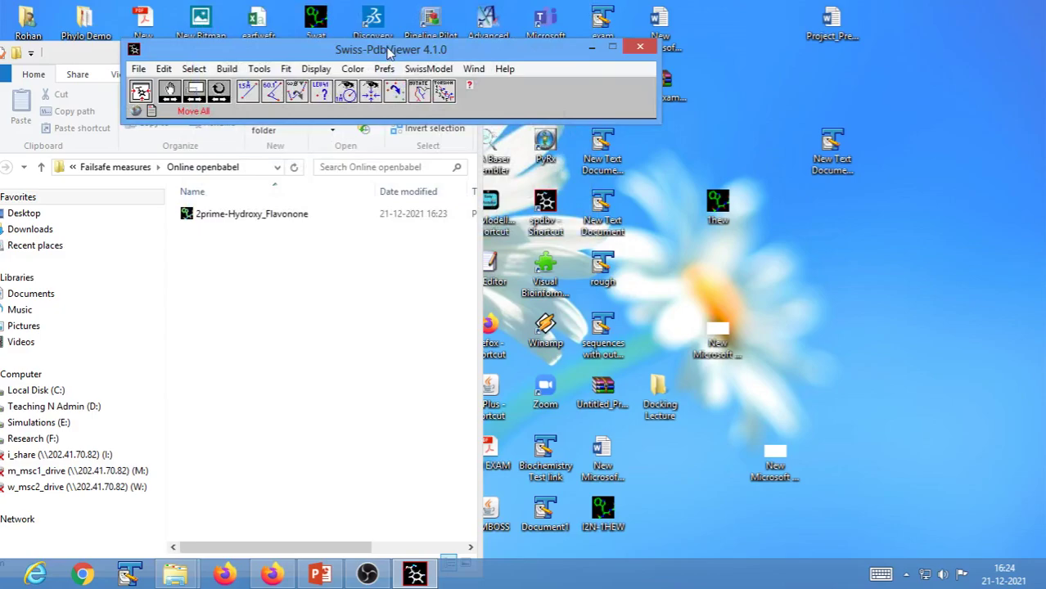
pyautogui.moveTo(390, 46); pyautogui.dragTo(606, 44)
pyautogui.moveTo(245, 214); pyautogui.dragTo(735, 114)
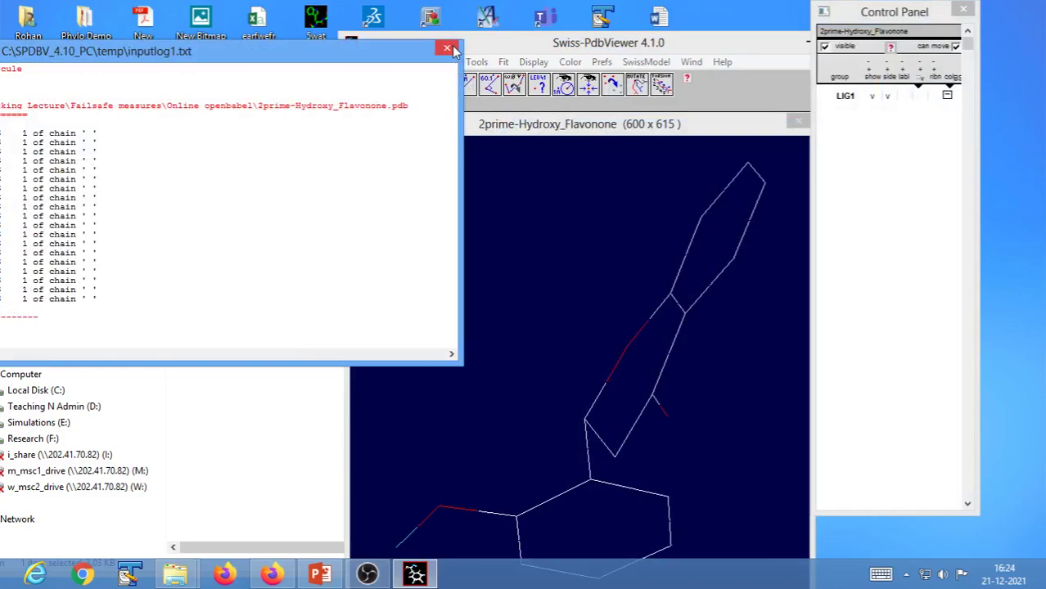
# - Dismiss the input log, rotate the 2prime-Hydroxy_Flavonone molecule to inspect its structure, and close Swiss-PdbViewer
pyautogui.click(449, 49)
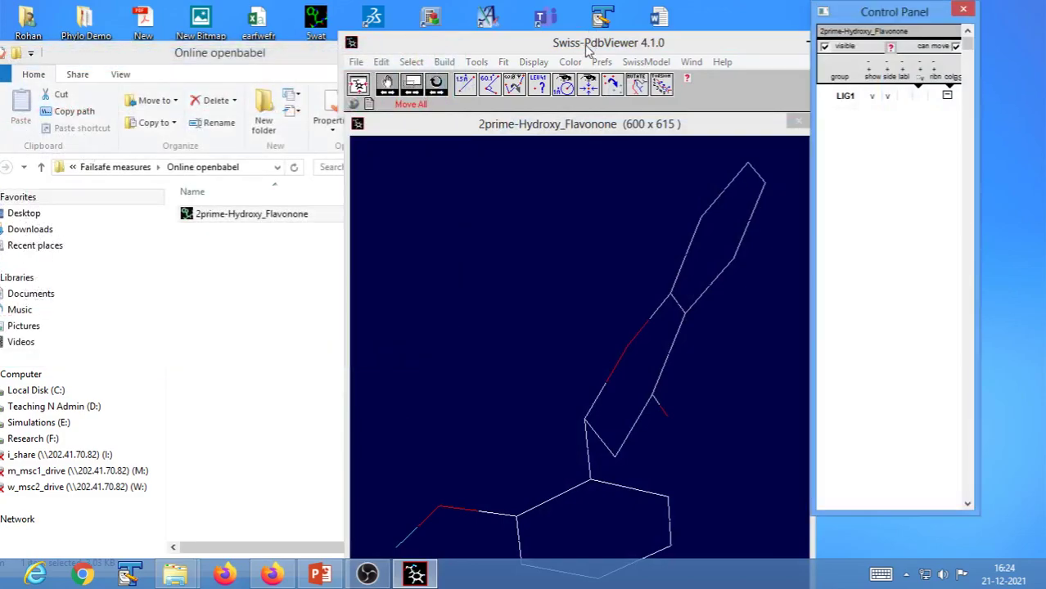
pyautogui.moveTo(589, 43); pyautogui.dragTo(567, 15)
pyautogui.moveTo(705, 367); pyautogui.dragTo(529, 413)
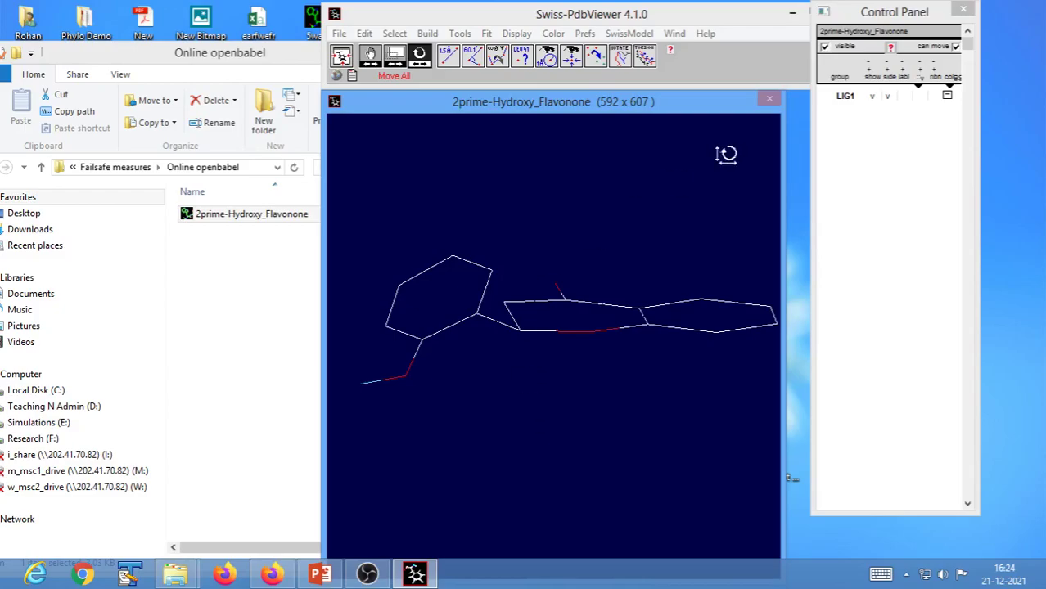
pyautogui.moveTo(668, 23); pyautogui.dragTo(601, 37)
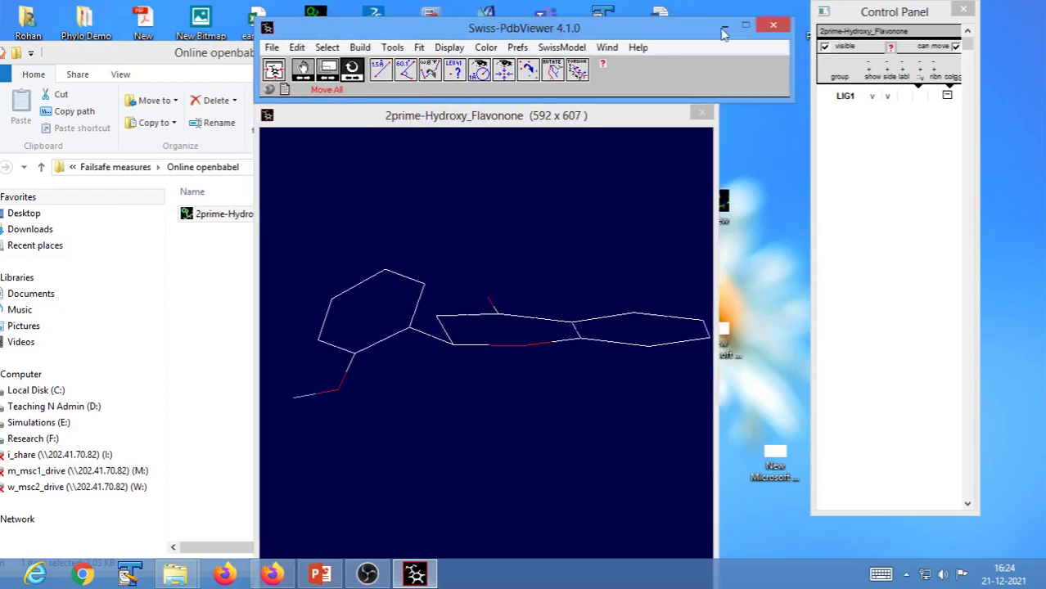
pyautogui.click(779, 25)
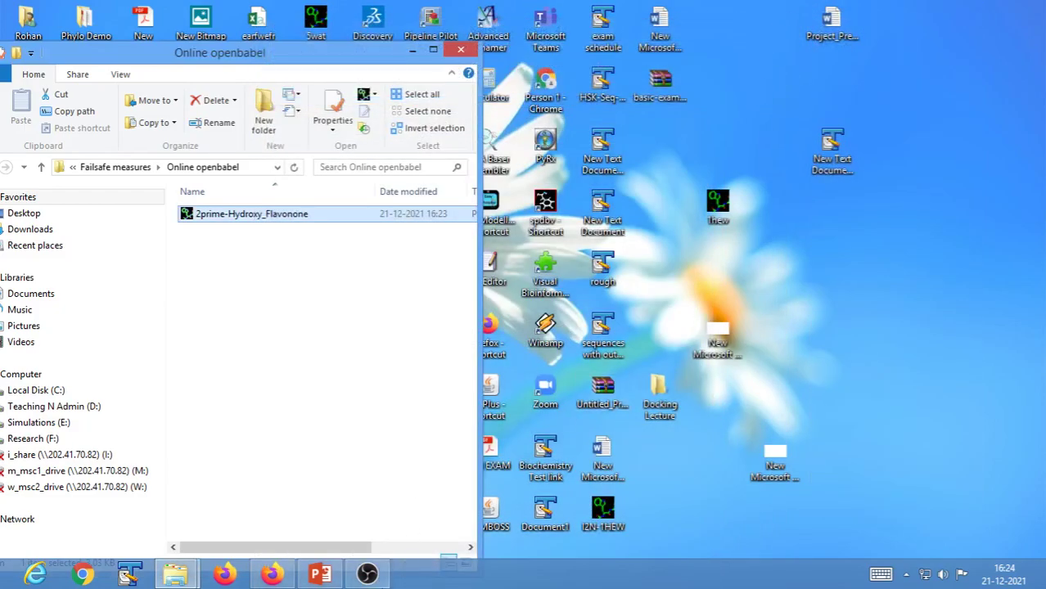
# - Open the 2prime-Hydroxy_Flavonone file in PyMOL, rotate the molecule to inspect it, and close PyMOL
pyautogui.rightClick(252, 225)
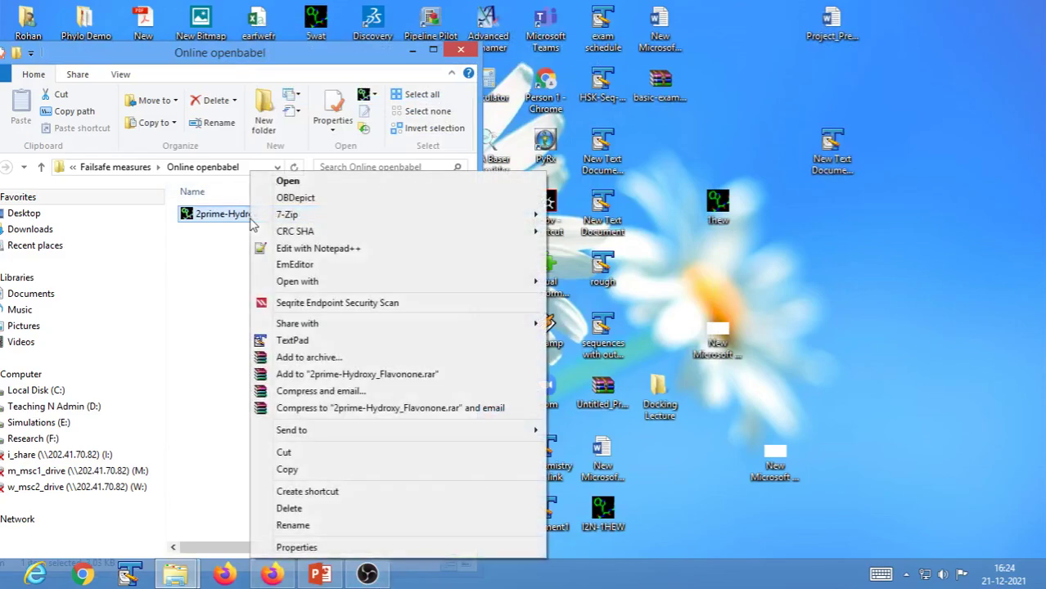
pyautogui.doubleClick(221, 224)
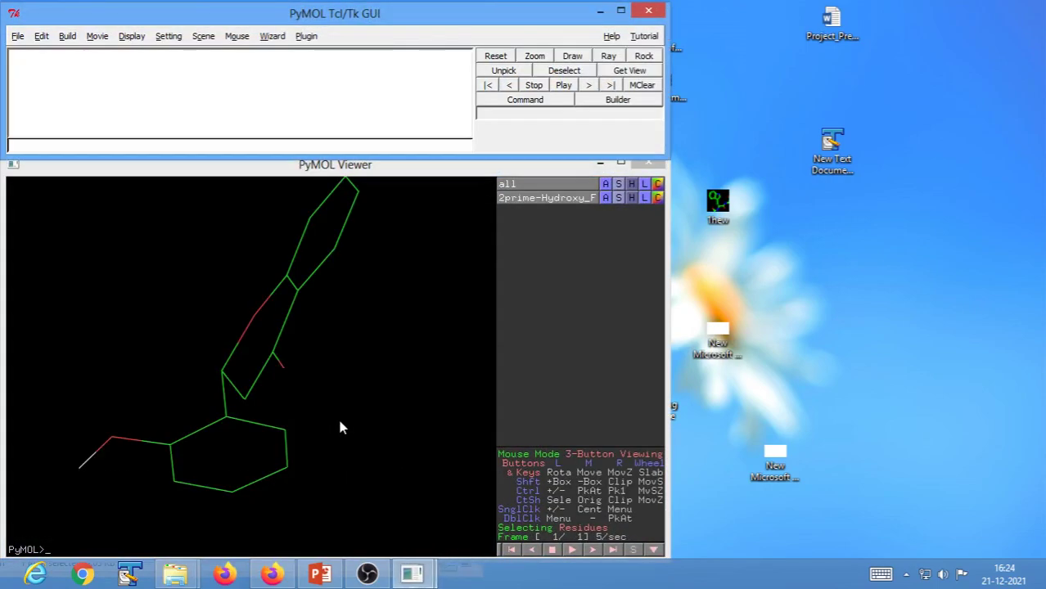
pyautogui.moveTo(342, 427); pyautogui.dragTo(341, 351)
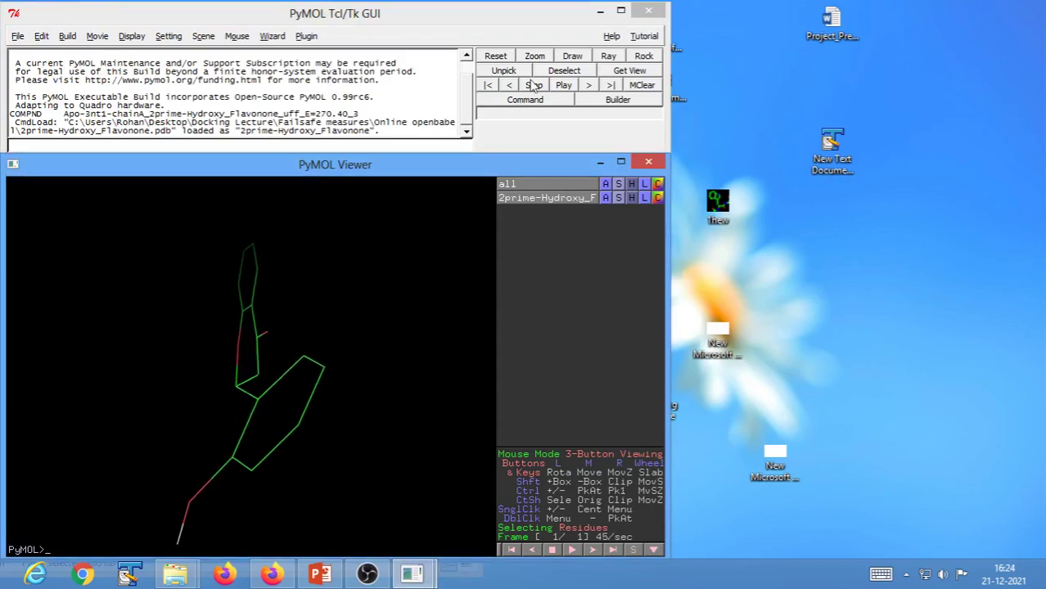
pyautogui.click(648, 11)
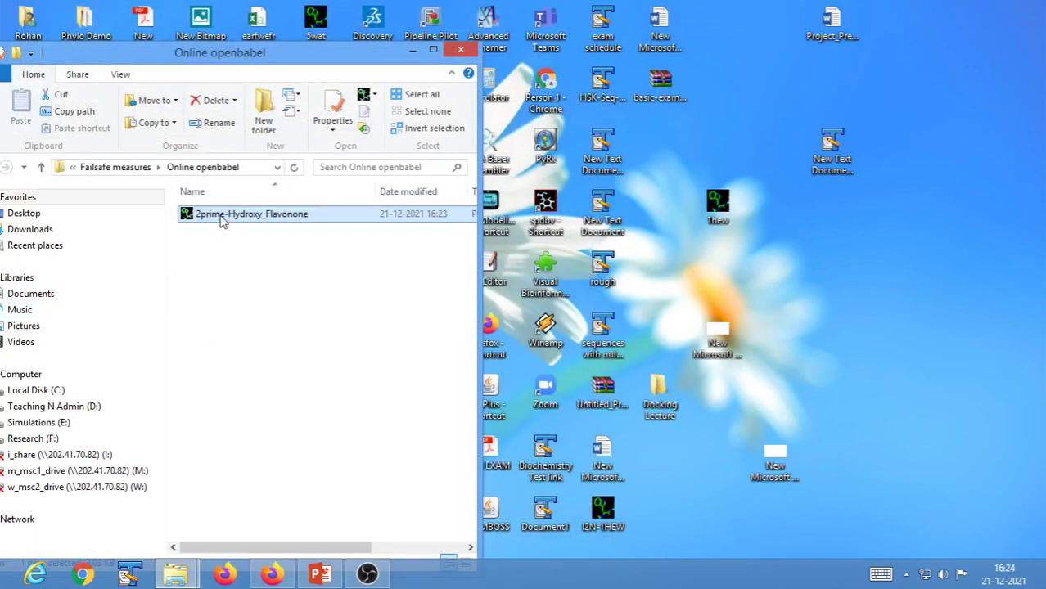
# - Review the SDF input and PDB output on the OpenBabel converter page in Firefox, and the docking workflow slide in PowerPoint
pyautogui.click(273, 576)
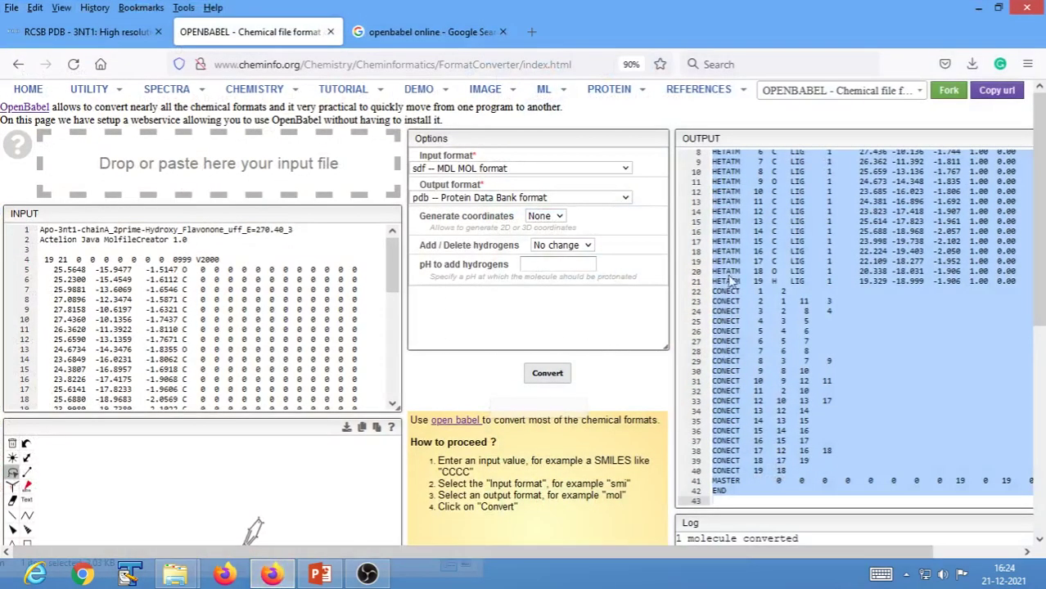
pyautogui.click(811, 248)
pyautogui.scroll(3, 811, 253)
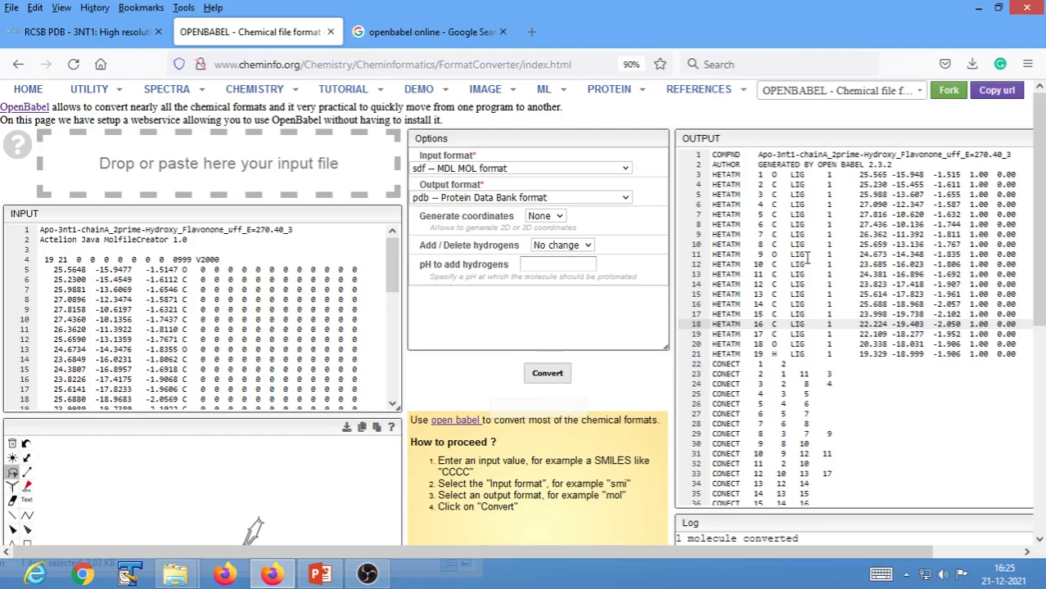
pyautogui.scroll(-3, 162, 310)
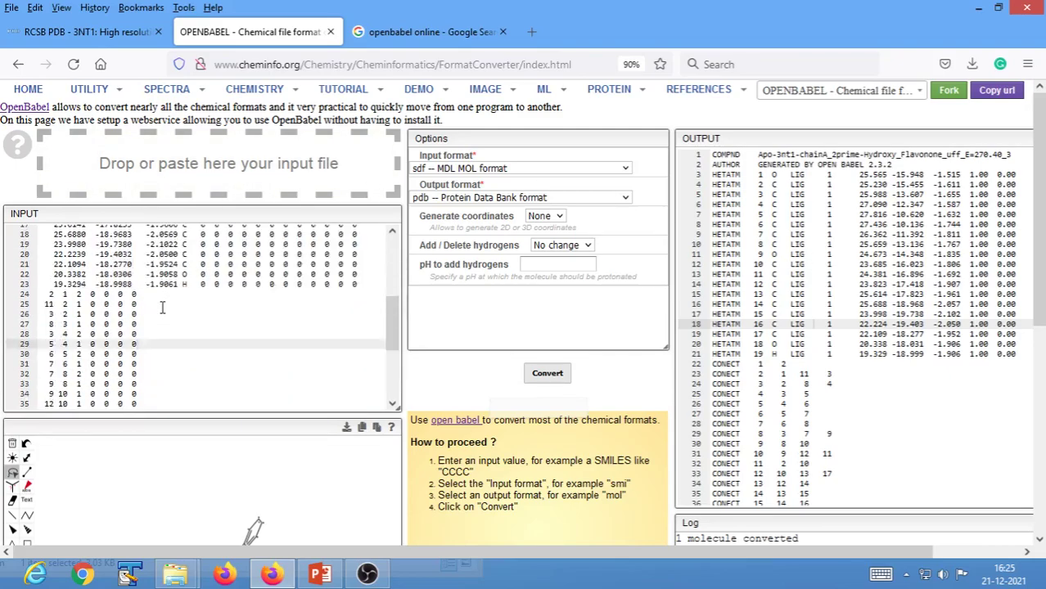
pyautogui.scroll(3, 162, 309)
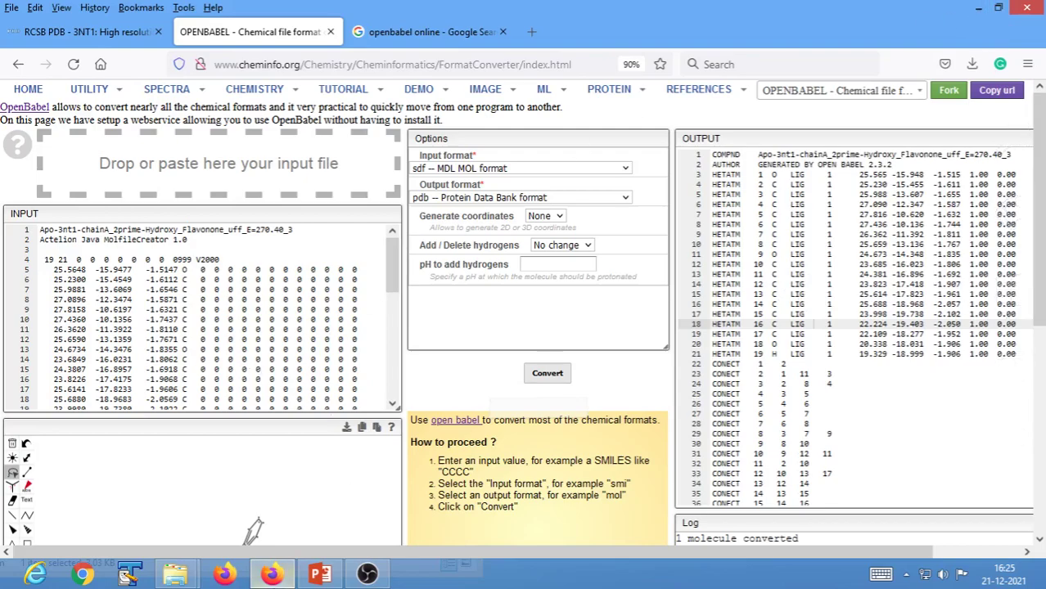
pyautogui.click(318, 578)
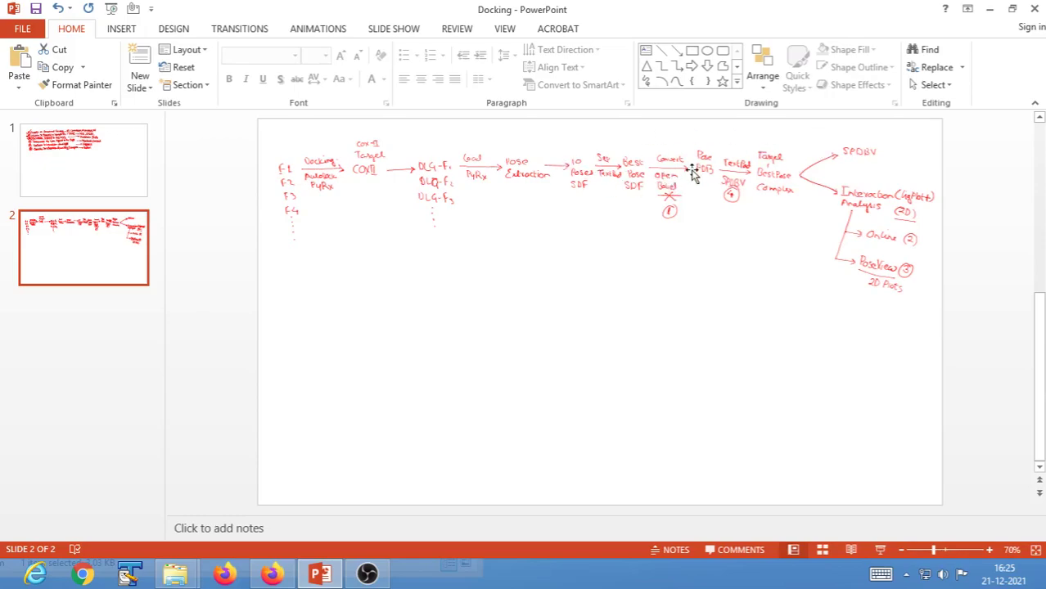
pyautogui.click(271, 574)
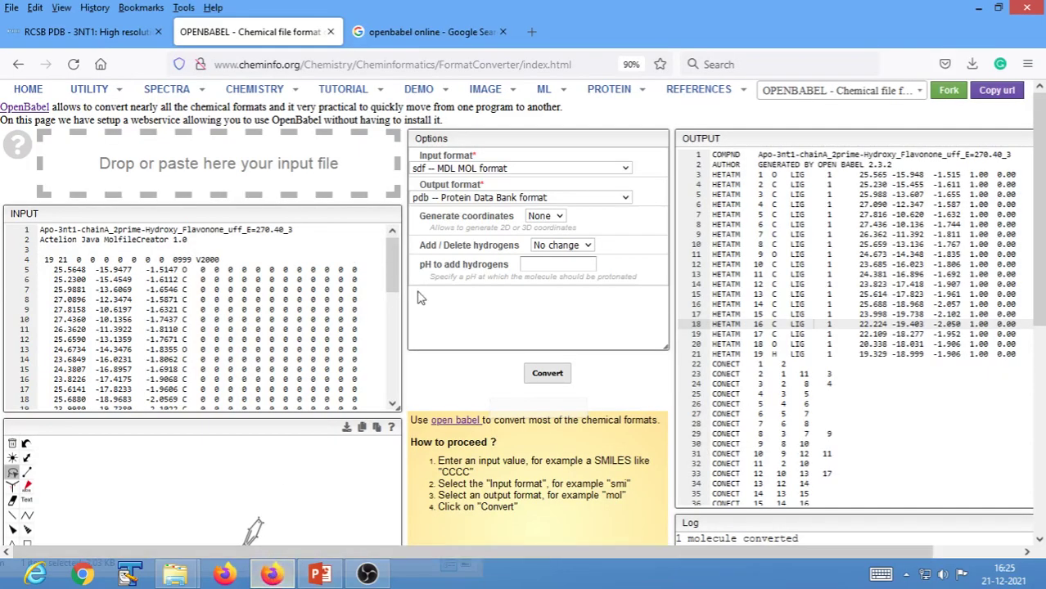
pyautogui.click(978, 10)
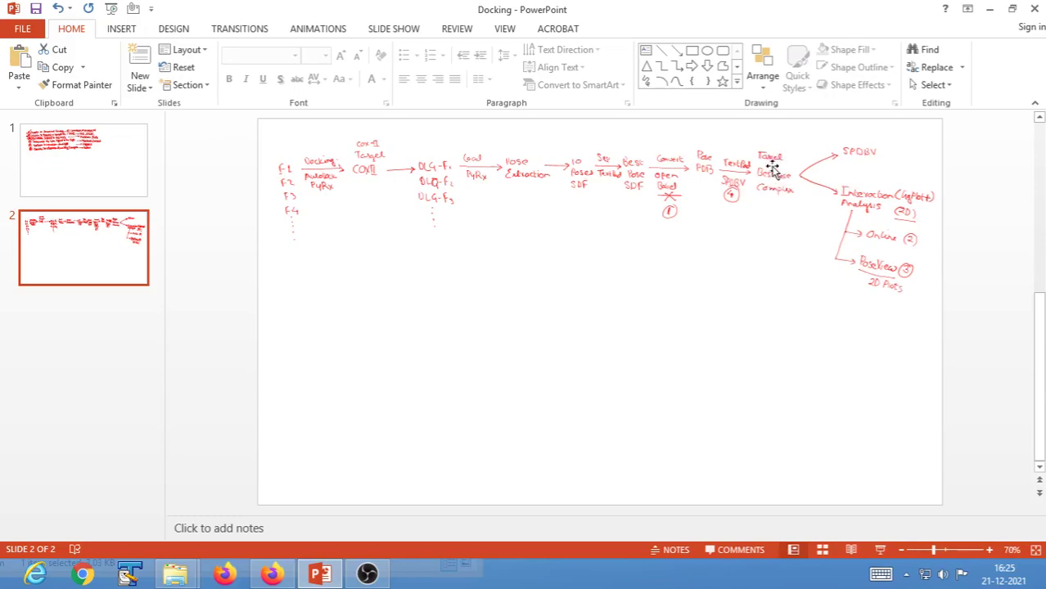
pyautogui.click(988, 13)
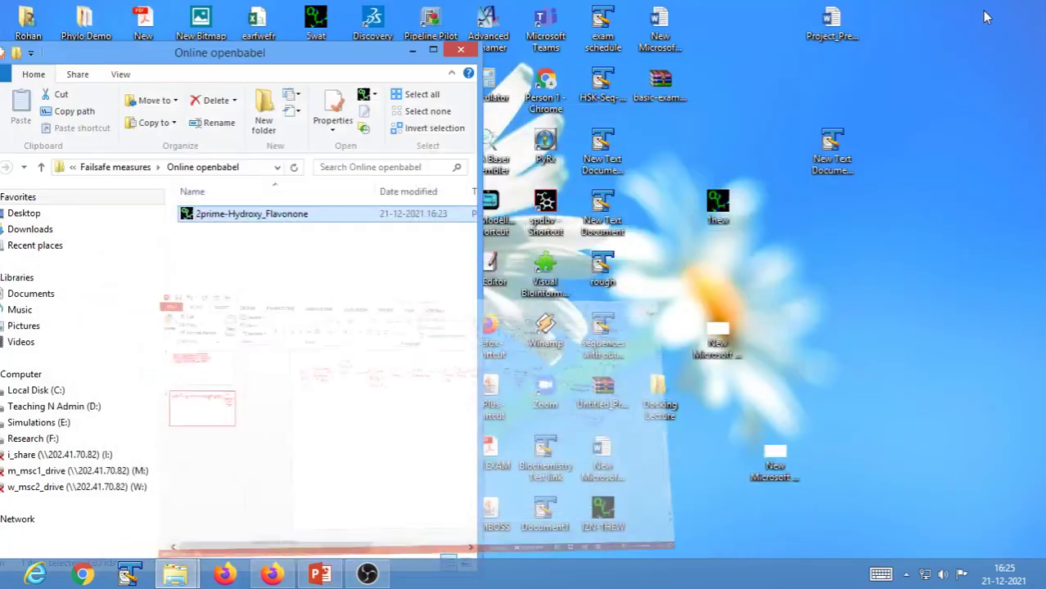
# - Maximize the folder window and open "3 Obtaining the complexes and Interaction Analysis using LigPlot+" inside Docking Lecture
pyautogui.click(432, 50)
pyautogui.moveTo(311, 167); pyautogui.dragTo(239, 125)
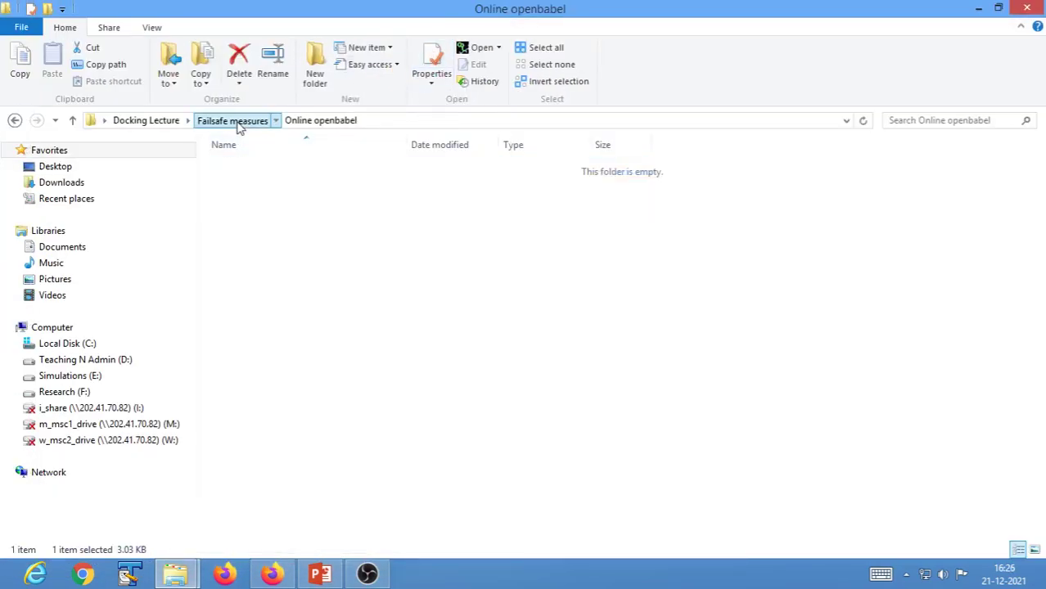
pyautogui.click(239, 124)
pyautogui.click(140, 121)
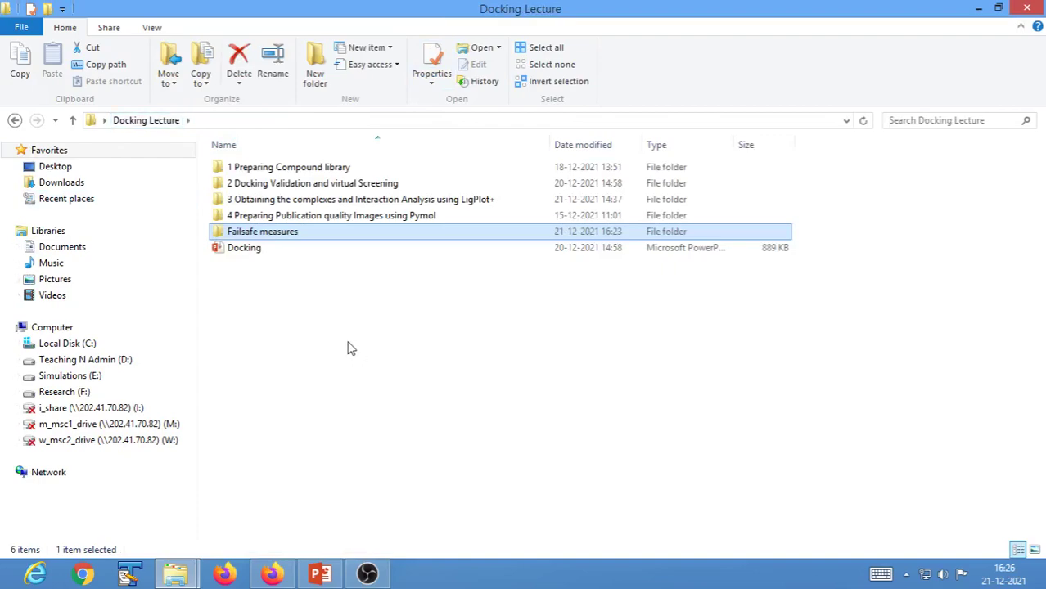
pyautogui.doubleClick(288, 201)
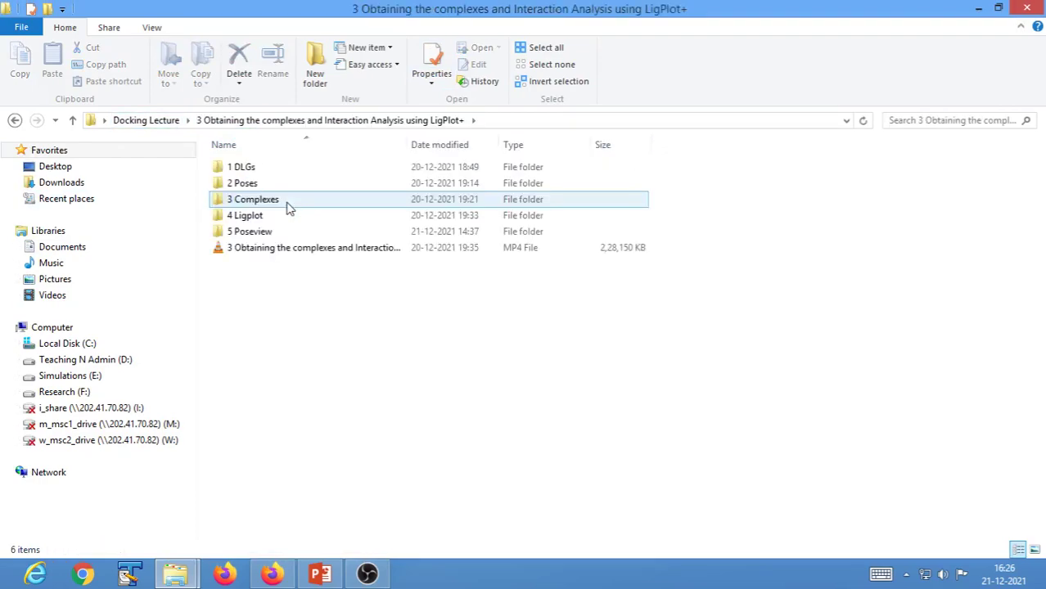
# - Copy the 2prime-Hydroxy_flavone_bestpose and Apo-3nt1-chainA files from the 3 Complexes folder
pyautogui.doubleClick(262, 235)
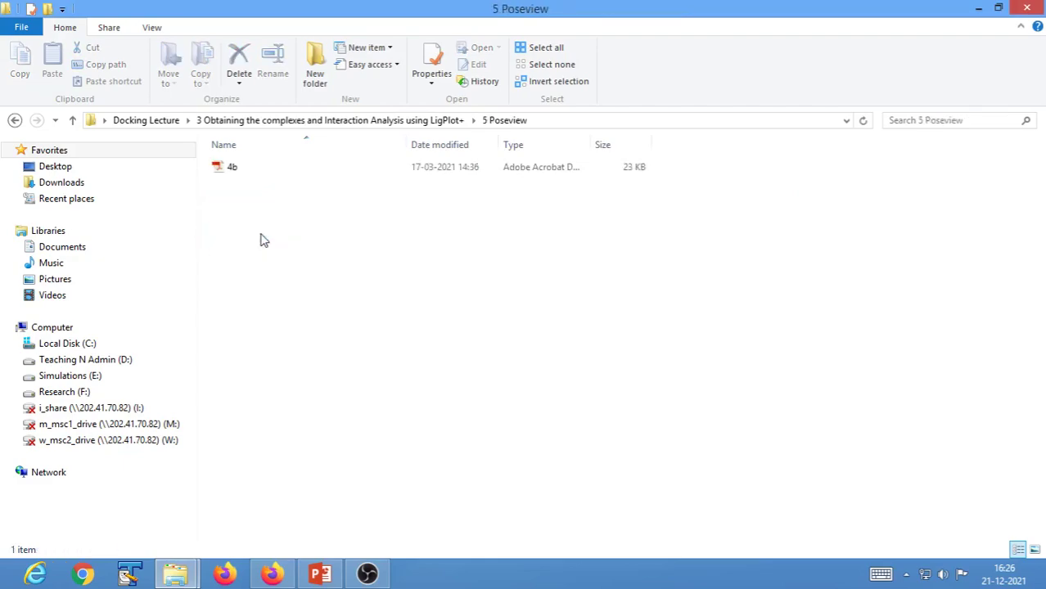
pyautogui.click(290, 121)
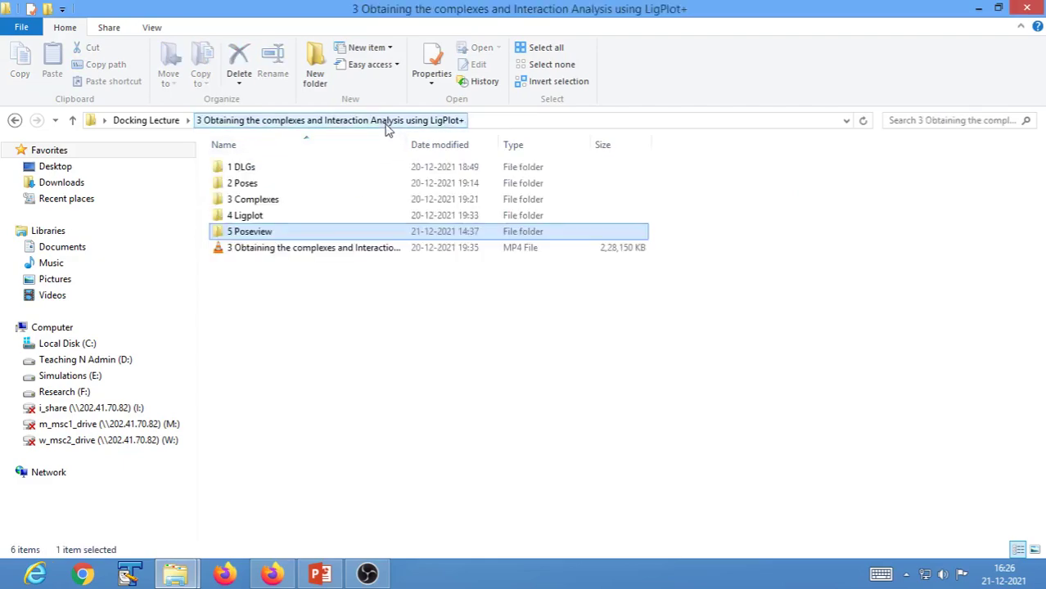
pyautogui.doubleClick(256, 205)
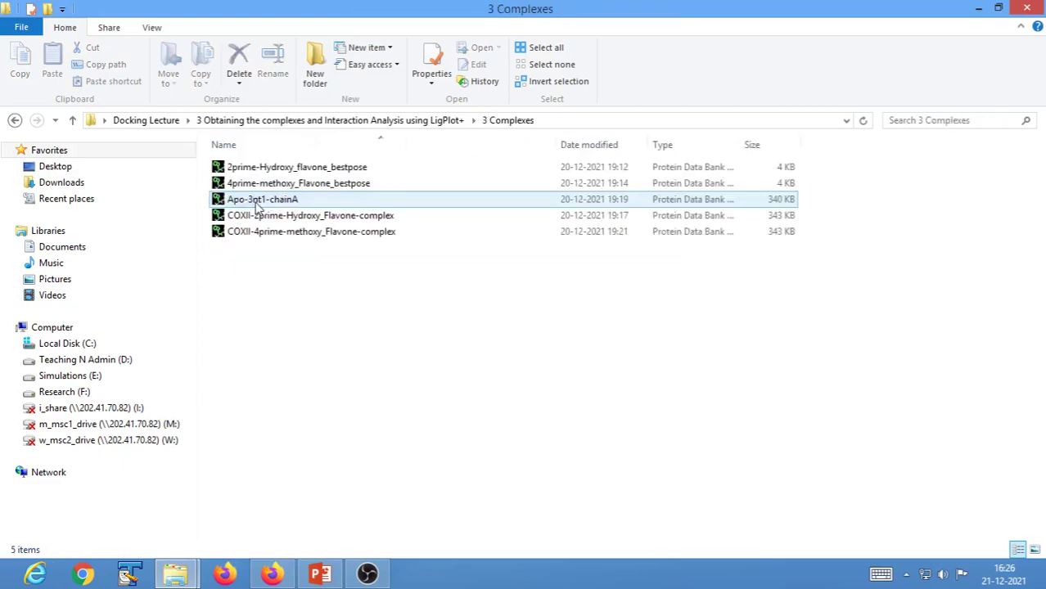
pyautogui.click(299, 172)
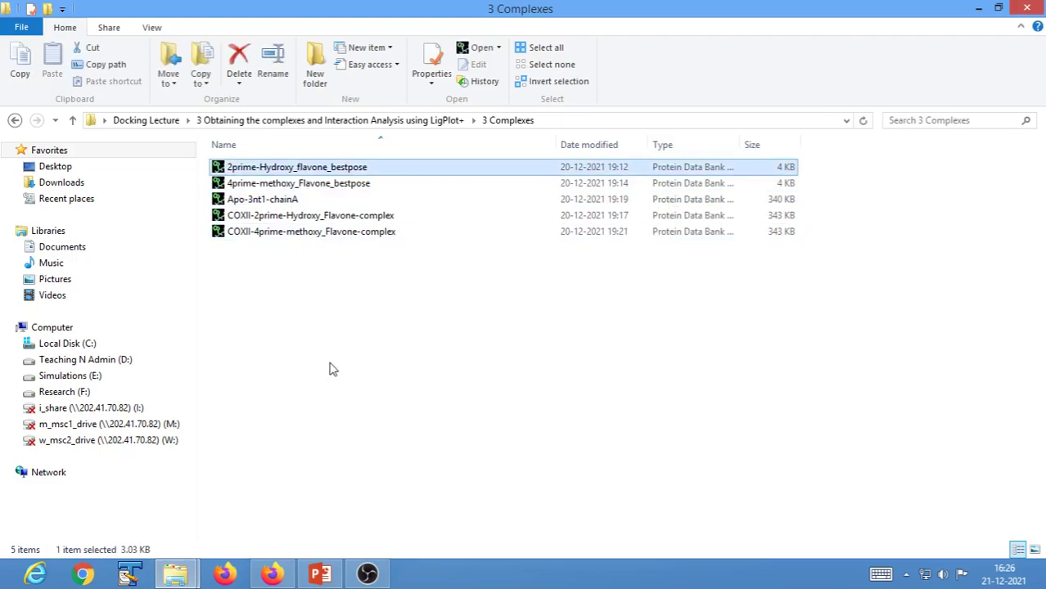
pyautogui.keyDown('ctrl'); pyautogui.click(291, 201); pyautogui.keyUp('ctrl')
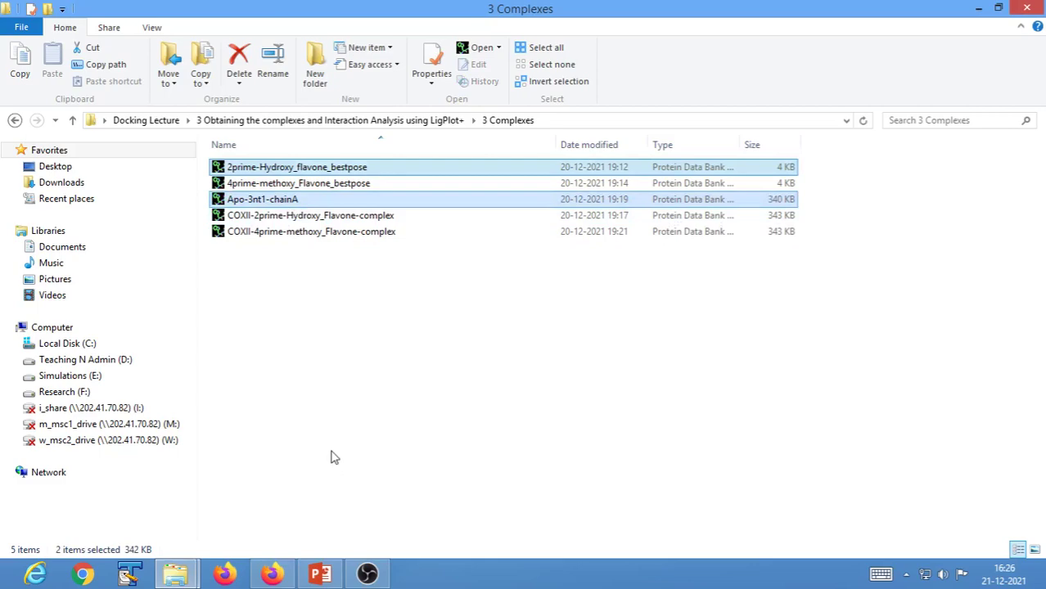
pyautogui.hotkey('ctrl', 'c')
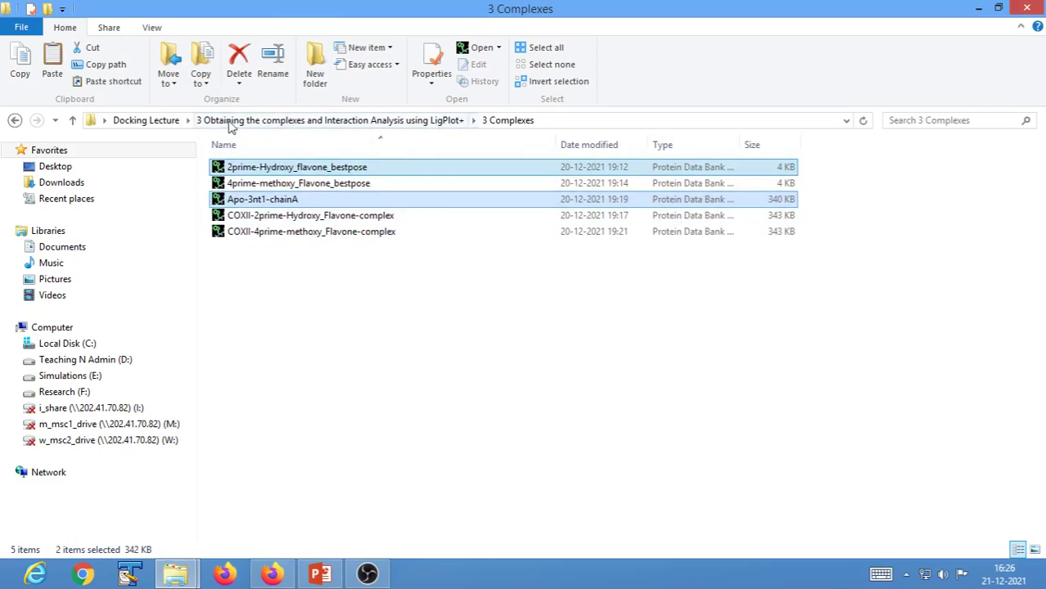
# - Create a folder named "Using SPDBV for generating Protein ligand complexes" inside Docking Lecture's Failsafe measures folder
pyautogui.click(145, 123)
pyautogui.doubleClick(243, 235)
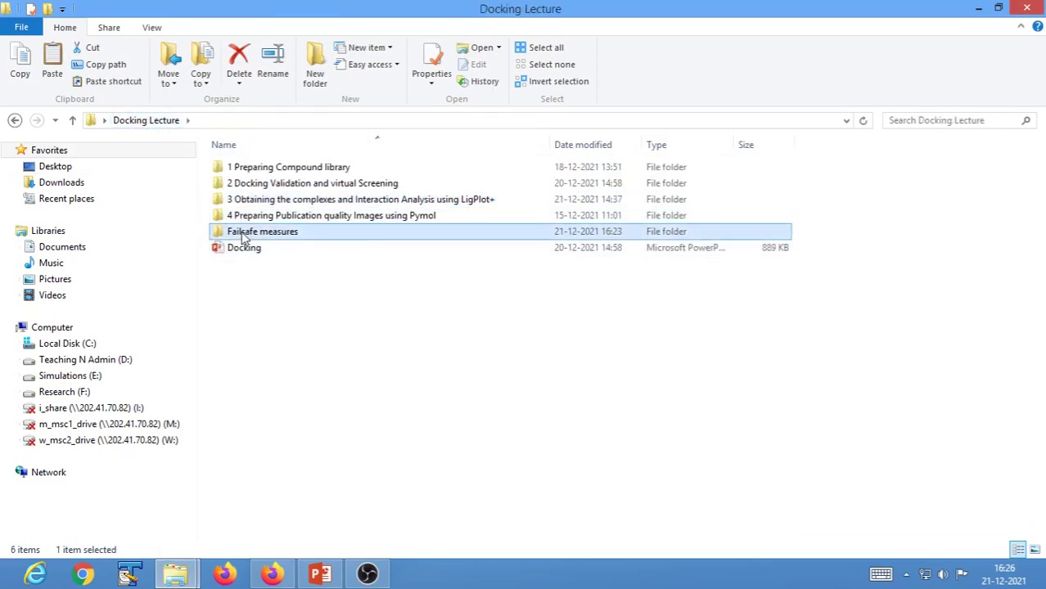
pyautogui.rightClick(241, 234)
pyautogui.moveTo(334, 451)
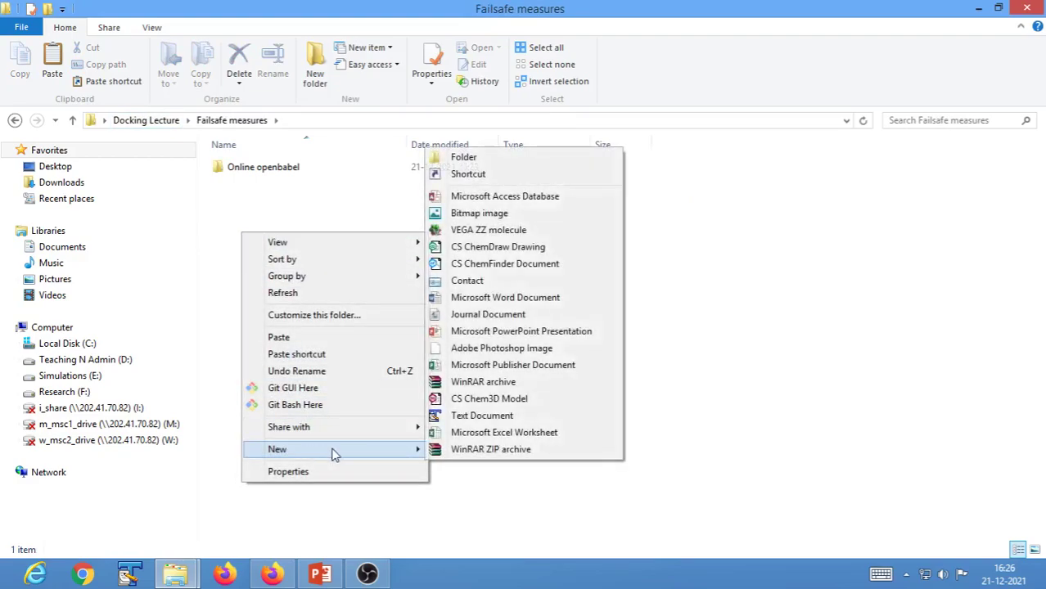
pyautogui.click(458, 159)
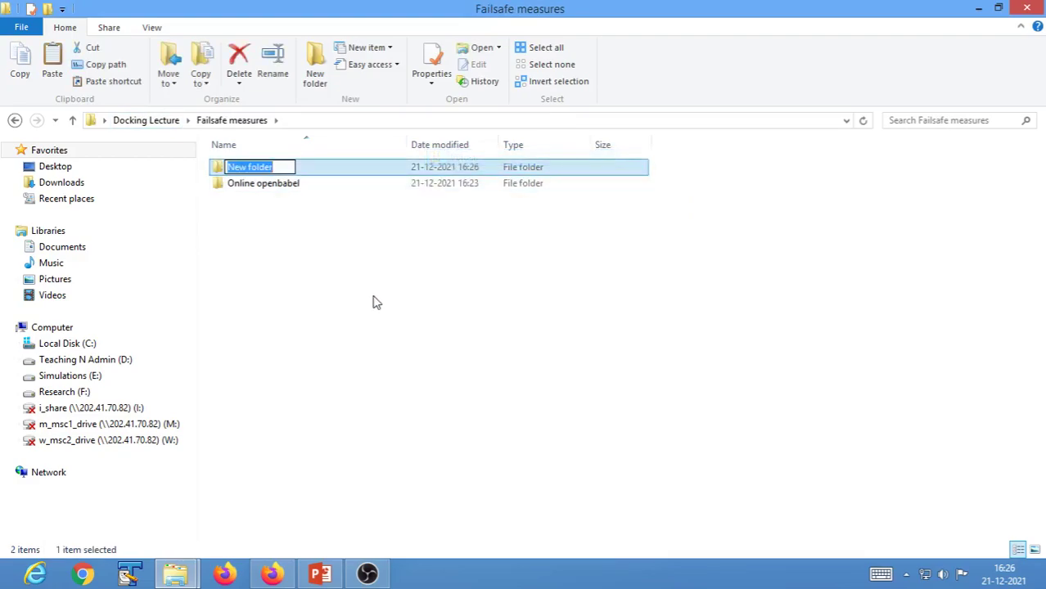
pyautogui.write('Usi')
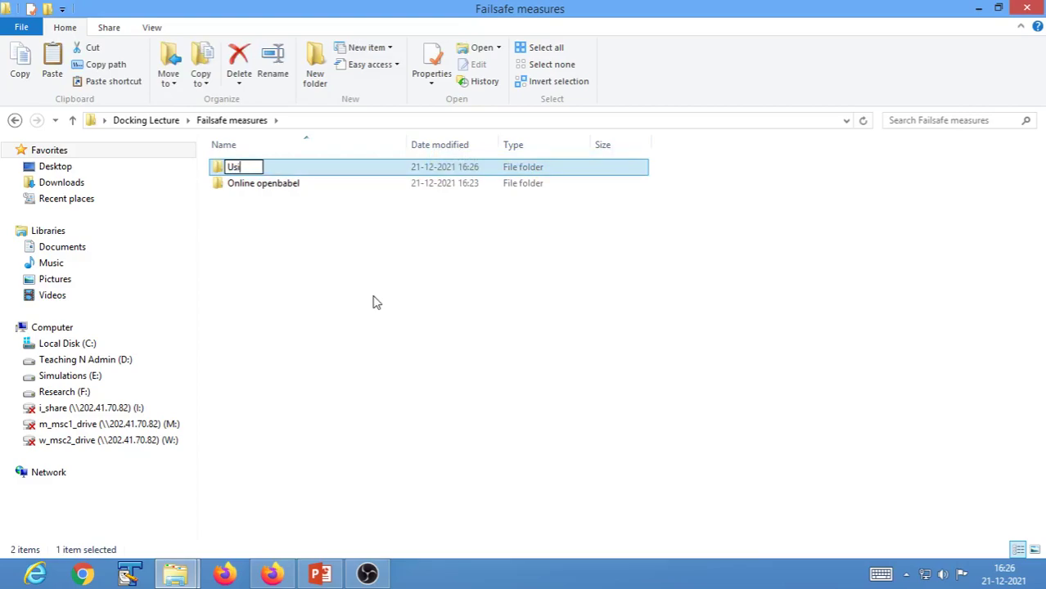
pyautogui.write('ng ')
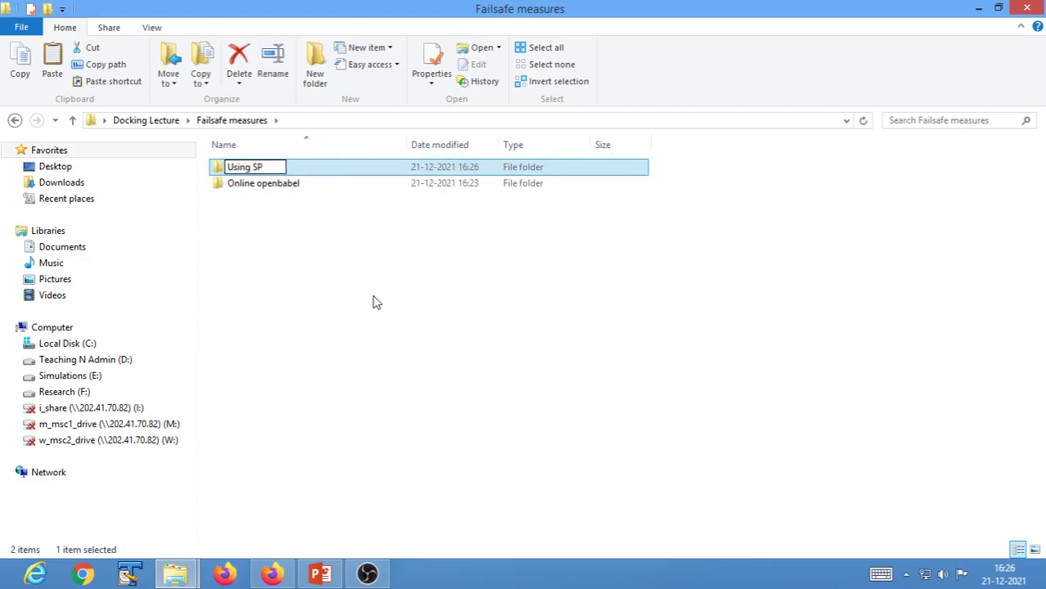
pyautogui.write('SPDBV for')
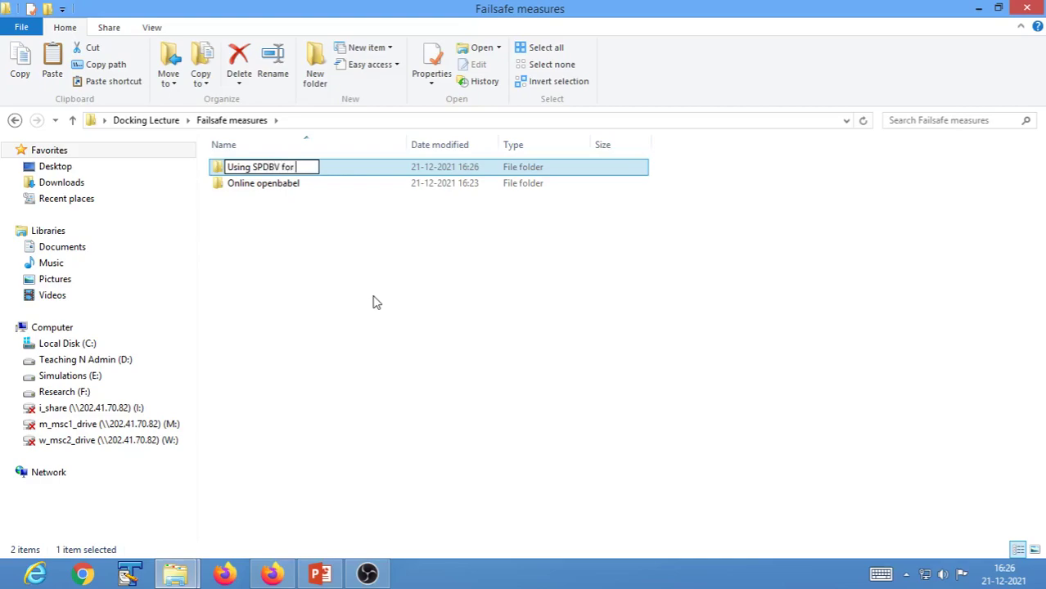
pyautogui.write(' generat')
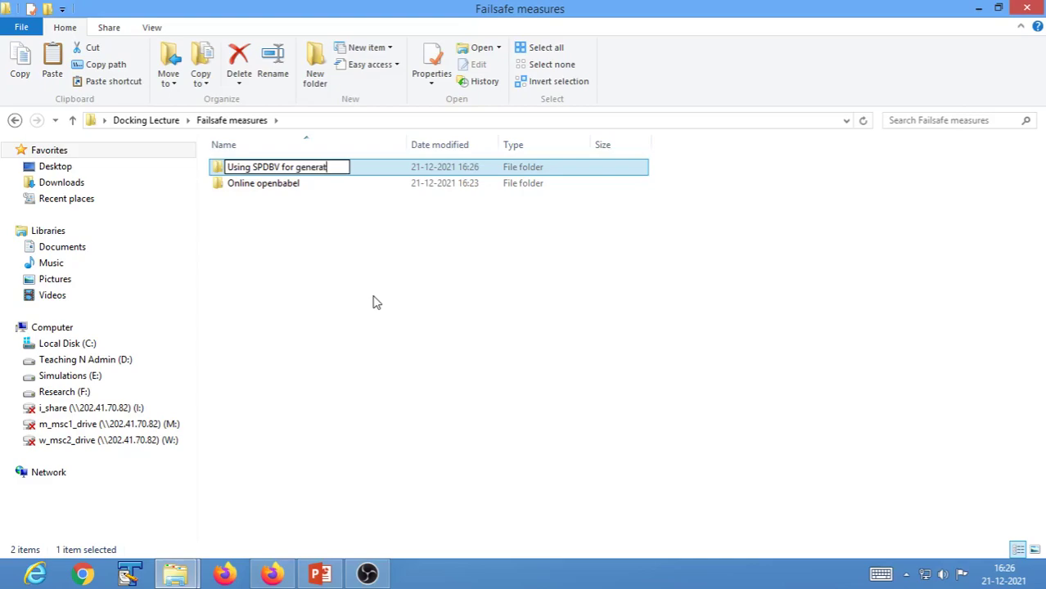
pyautogui.write('ing Prote')
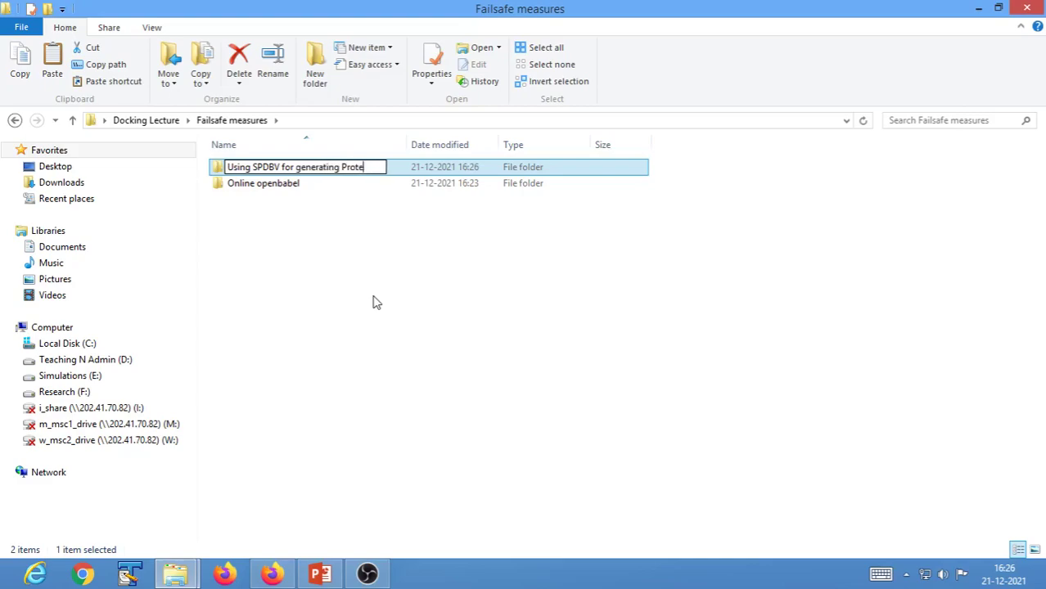
pyautogui.write('in ligan')
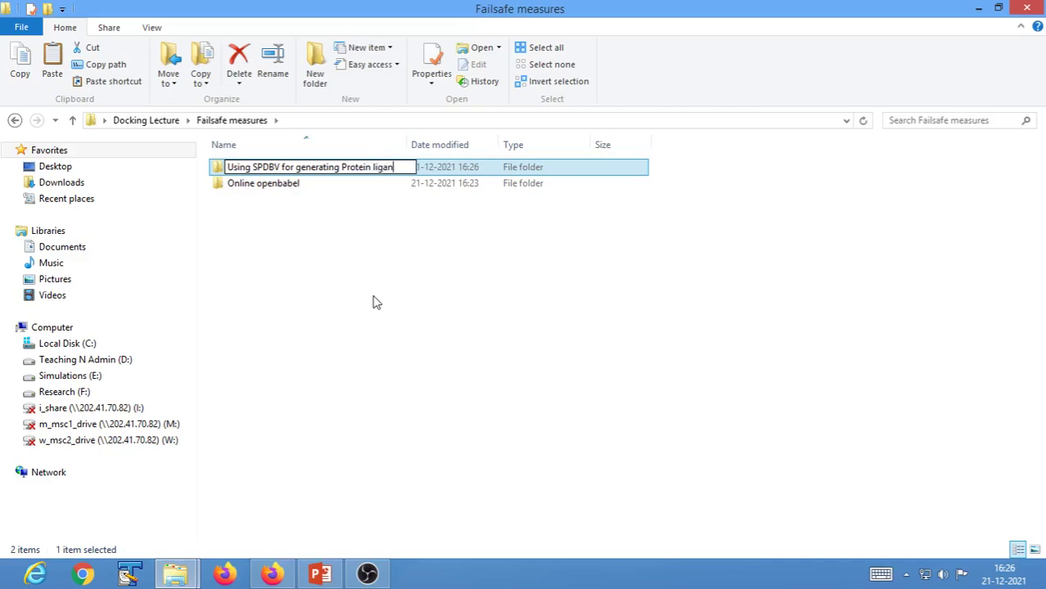
pyautogui.write('d complexes')
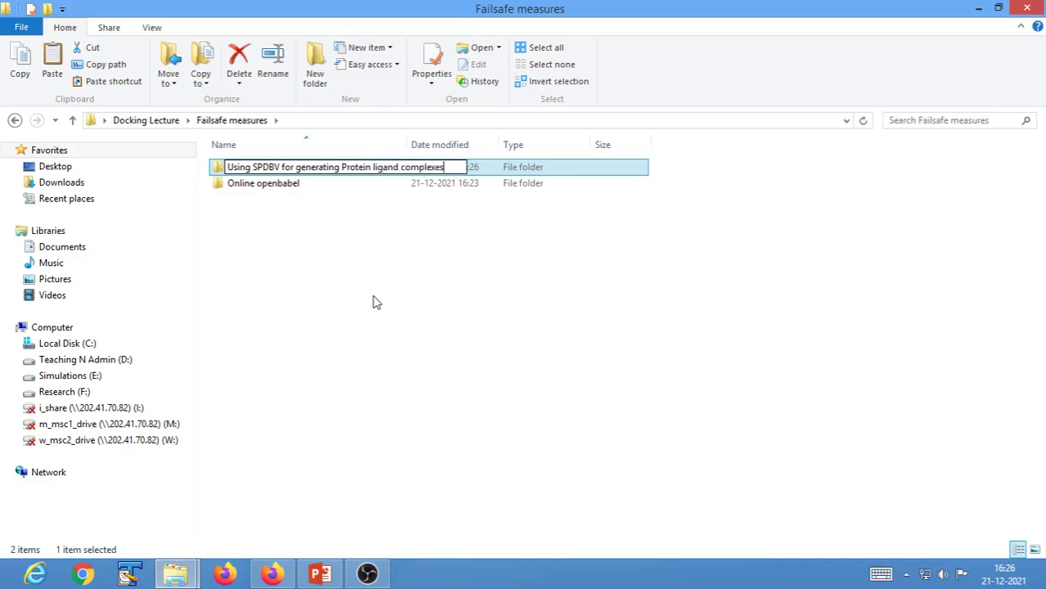
pyautogui.click(372, 303)
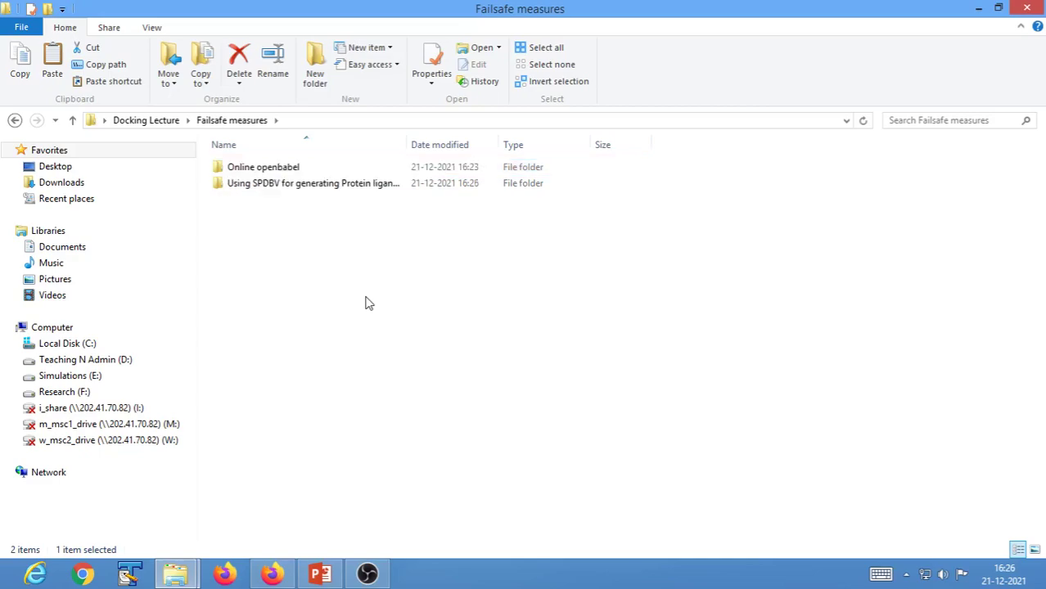
# - Paste the two copied PDB files into the new SPDBV folder and check the docking workflow slide in PowerPoint
pyautogui.doubleClick(339, 188)
pyautogui.rightClick(330, 199)
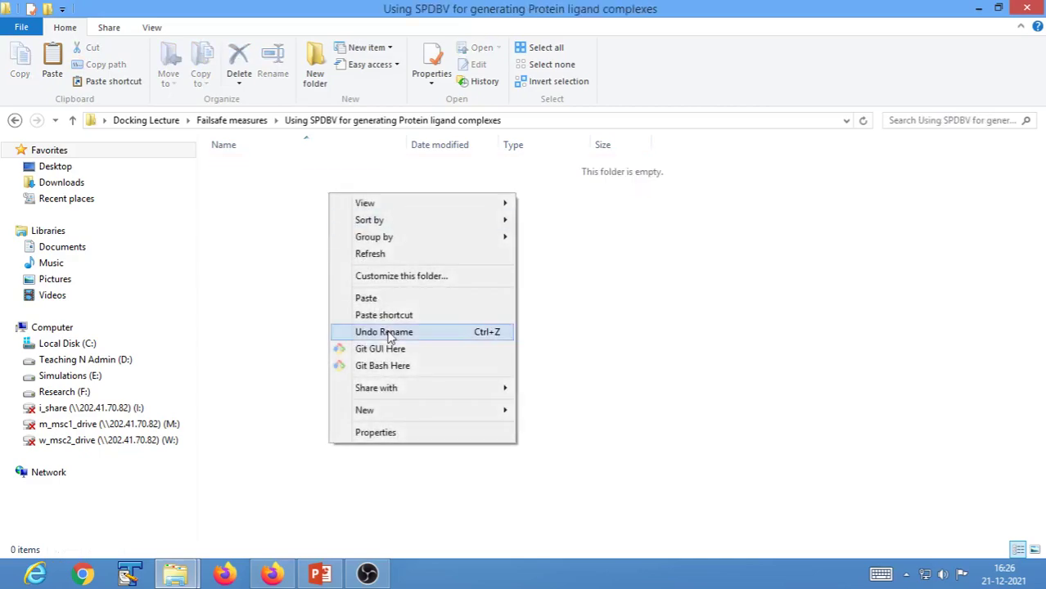
pyautogui.click(369, 298)
pyautogui.click(288, 332)
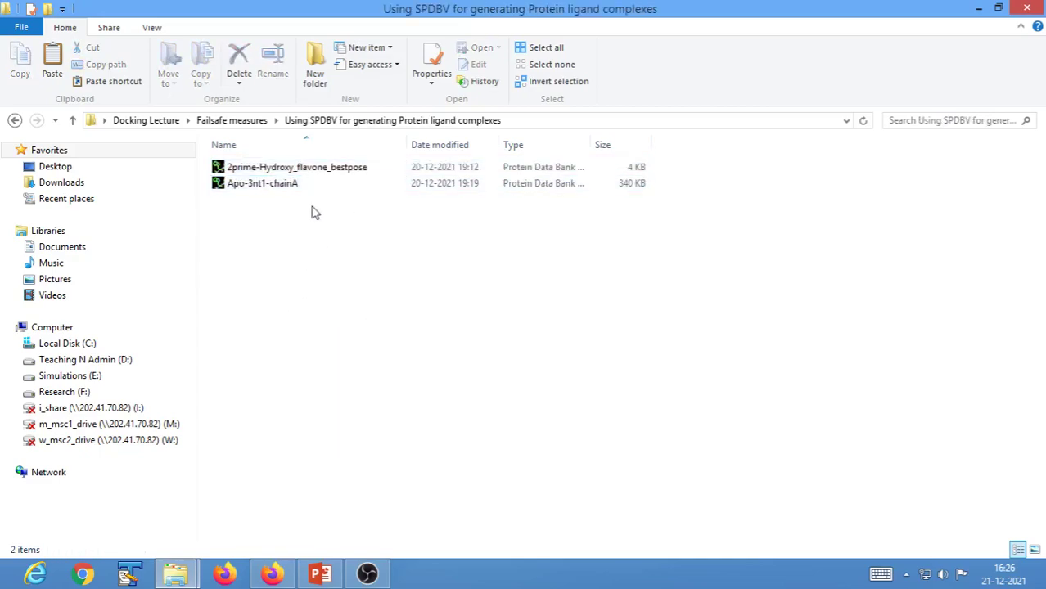
pyautogui.click(319, 575)
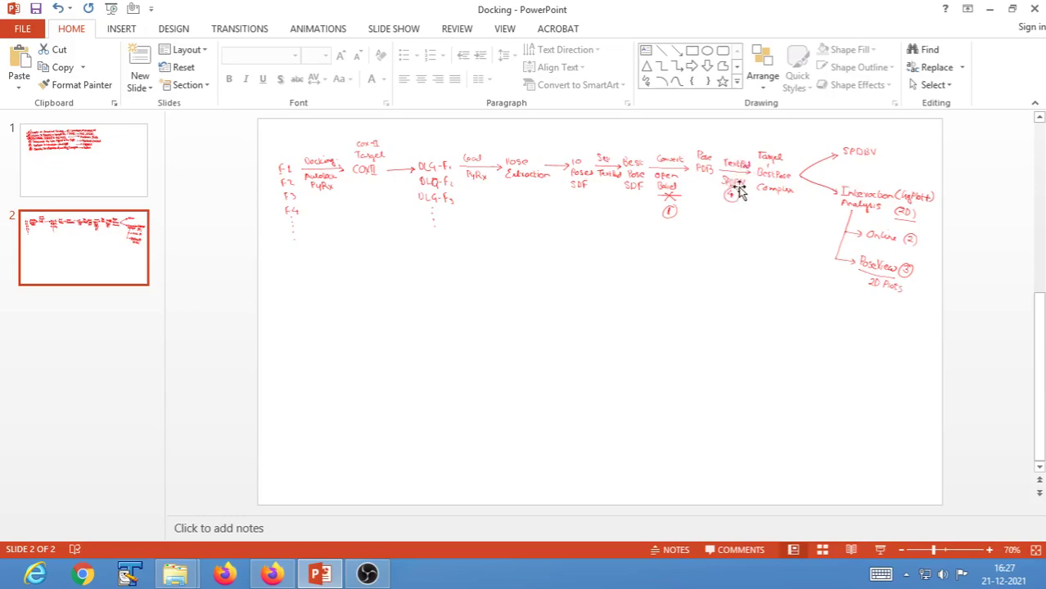
pyautogui.click(990, 9)
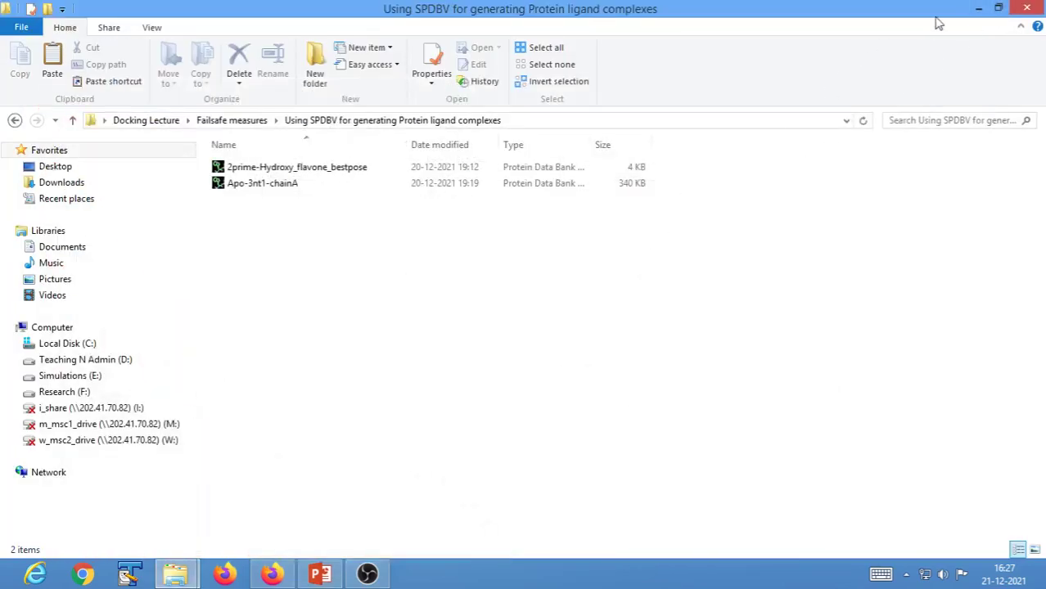
# - Restore the folder window to a smaller size and launch Swiss-PdbViewer from the desktop, placing it beside the file list
pyautogui.click(997, 9)
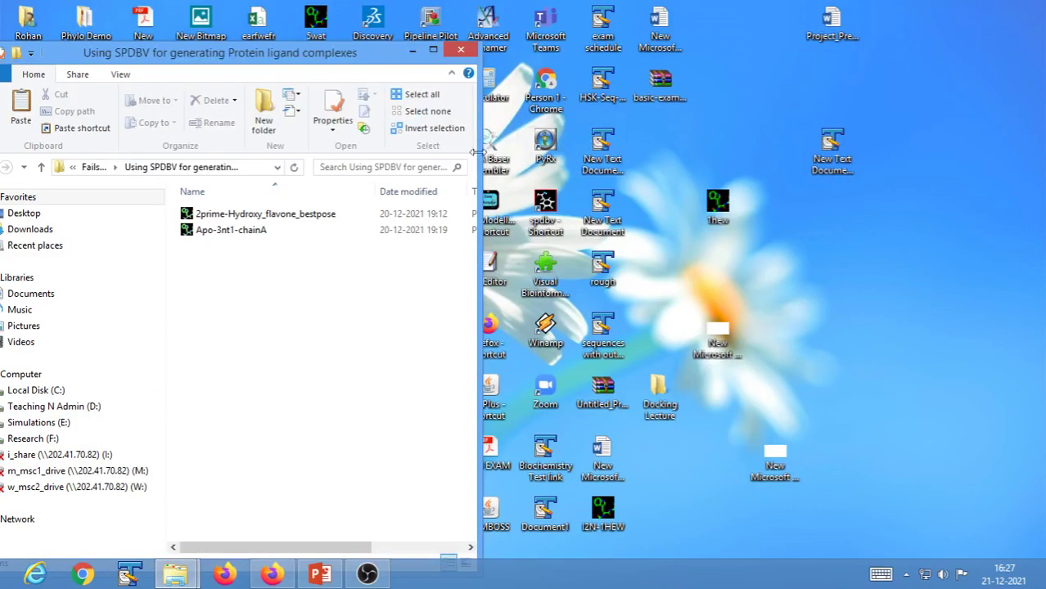
pyautogui.doubleClick(546, 208)
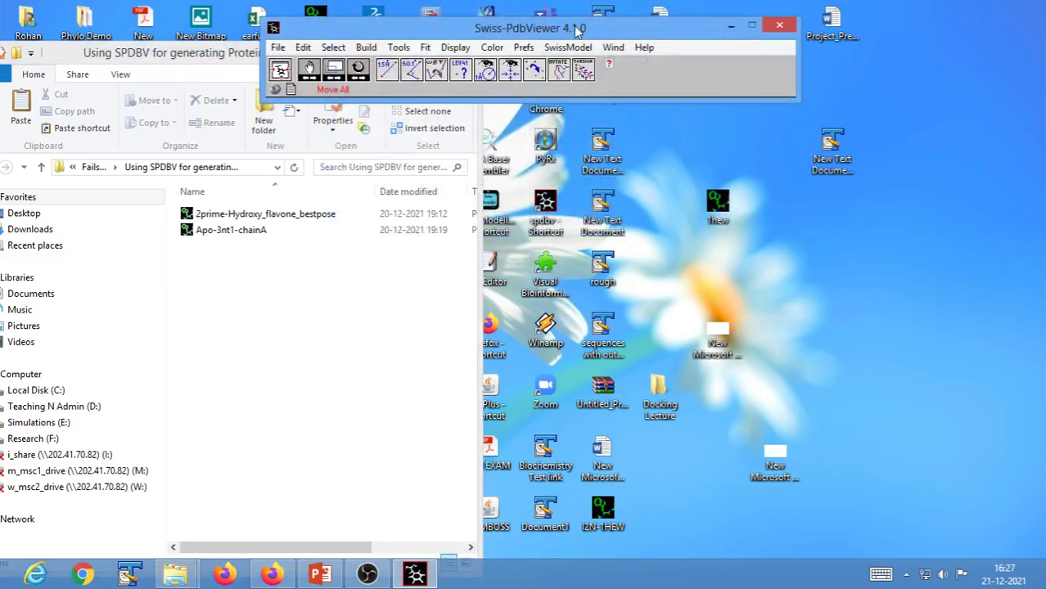
pyautogui.moveTo(577, 28); pyautogui.dragTo(748, 31)
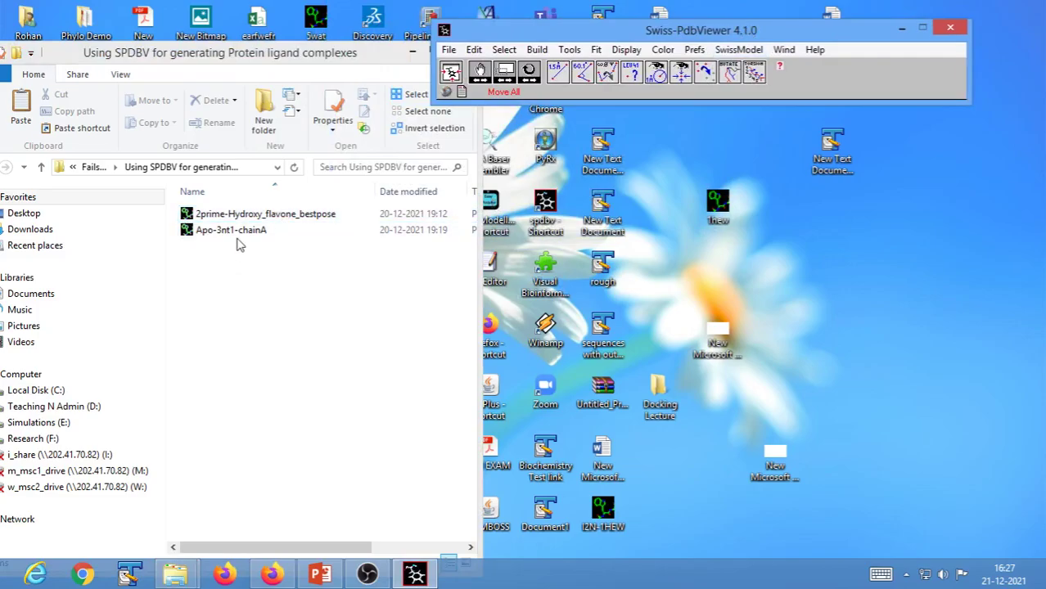
# - Load Apo-3nt1-chainA and the 2prime-Hydroxy_flavone_bestpose ligand into Swiss-PdbViewer
pyautogui.moveTo(236, 232); pyautogui.dragTo(824, 93)
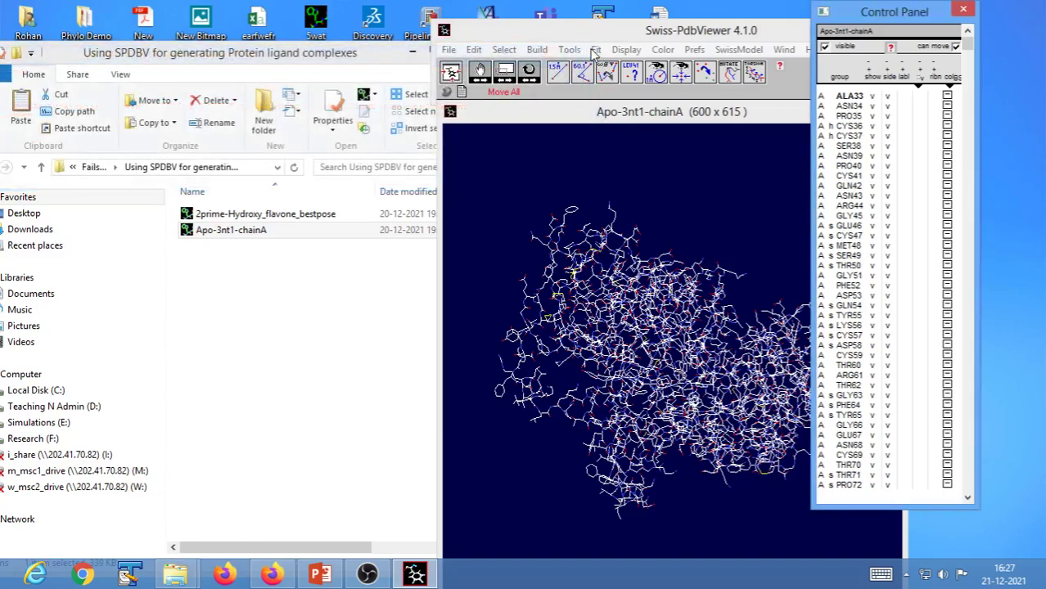
pyautogui.click(299, 213)
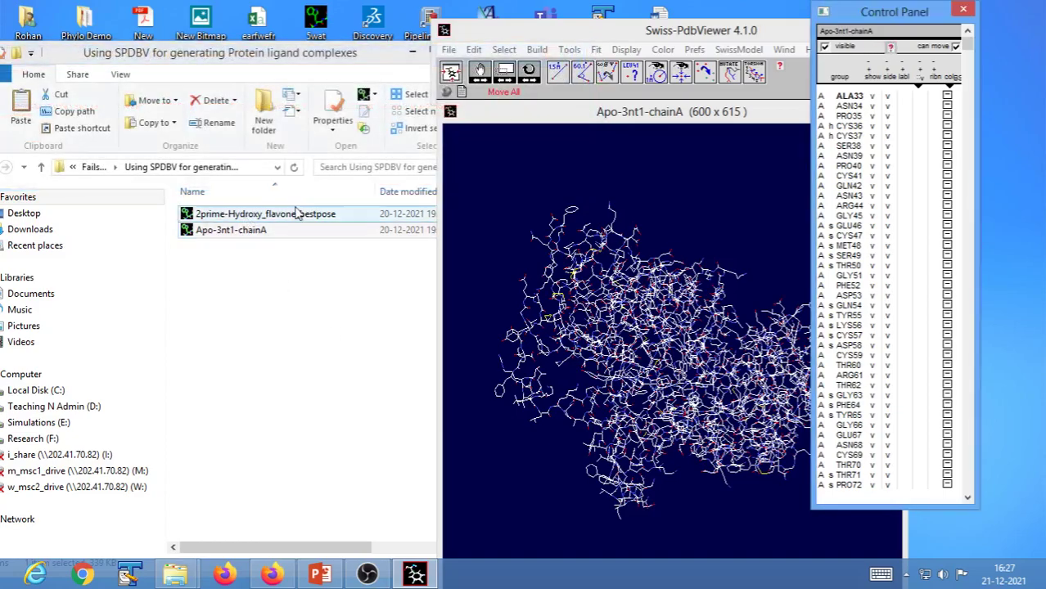
pyautogui.moveTo(296, 216); pyautogui.dragTo(679, 230)
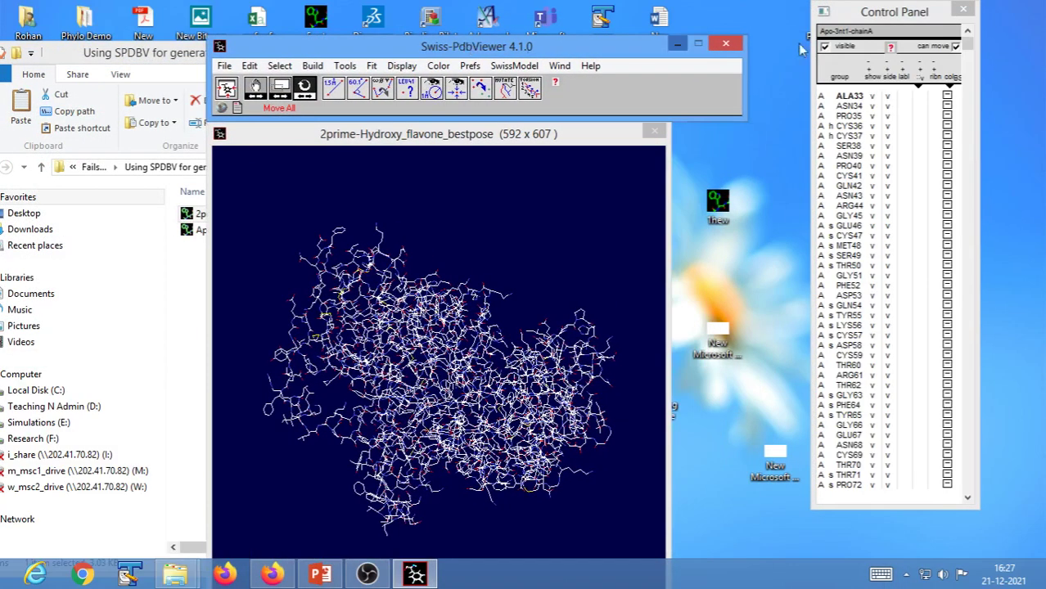
# - Hide the atoms of the Apo-3nt1-chainA layer, show the protein as ribbons, and rotate it to inspect the structure
pyautogui.click(851, 32)
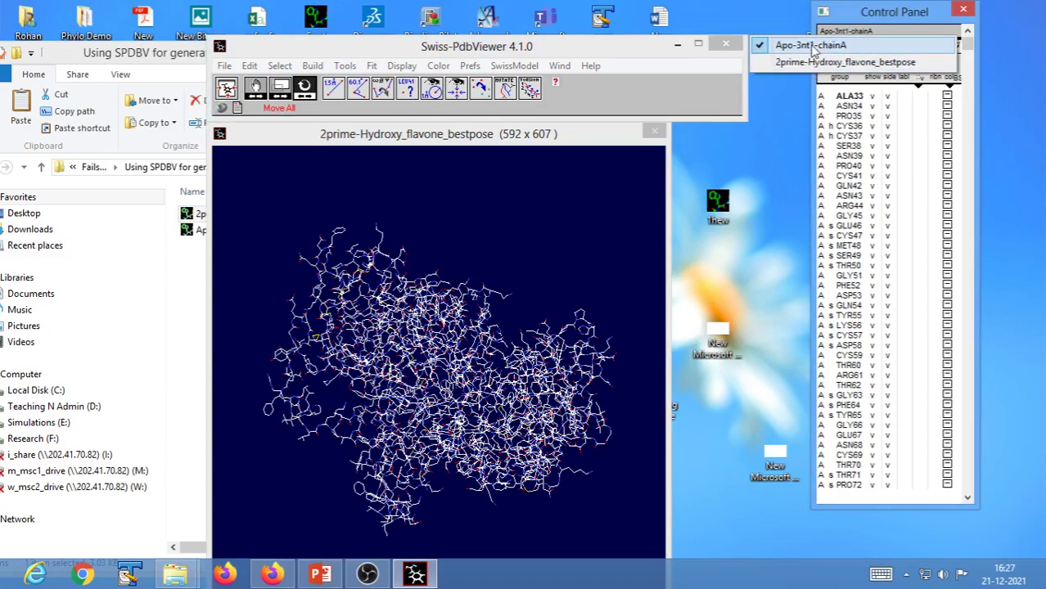
pyautogui.click(813, 46)
pyautogui.moveTo(616, 410); pyautogui.dragTo(573, 442)
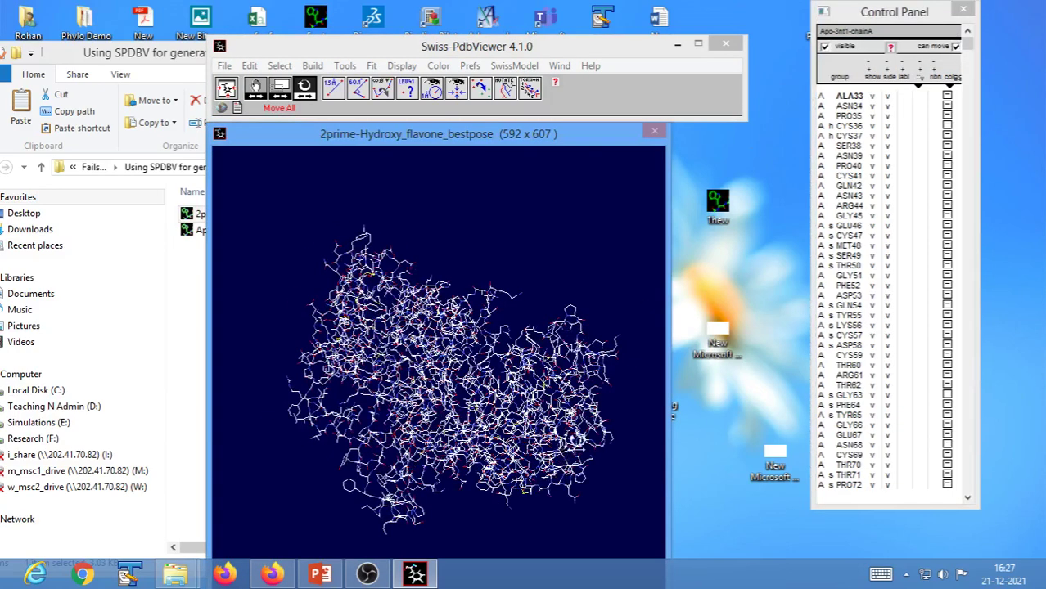
pyautogui.click(872, 96)
pyautogui.click(935, 96)
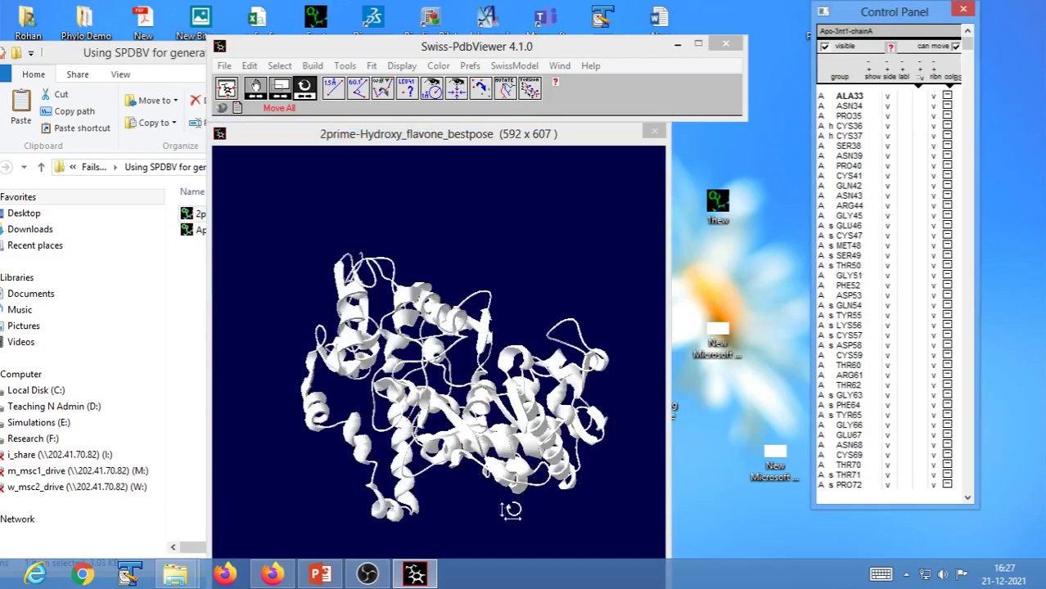
pyautogui.moveTo(510, 511); pyautogui.dragTo(528, 431)
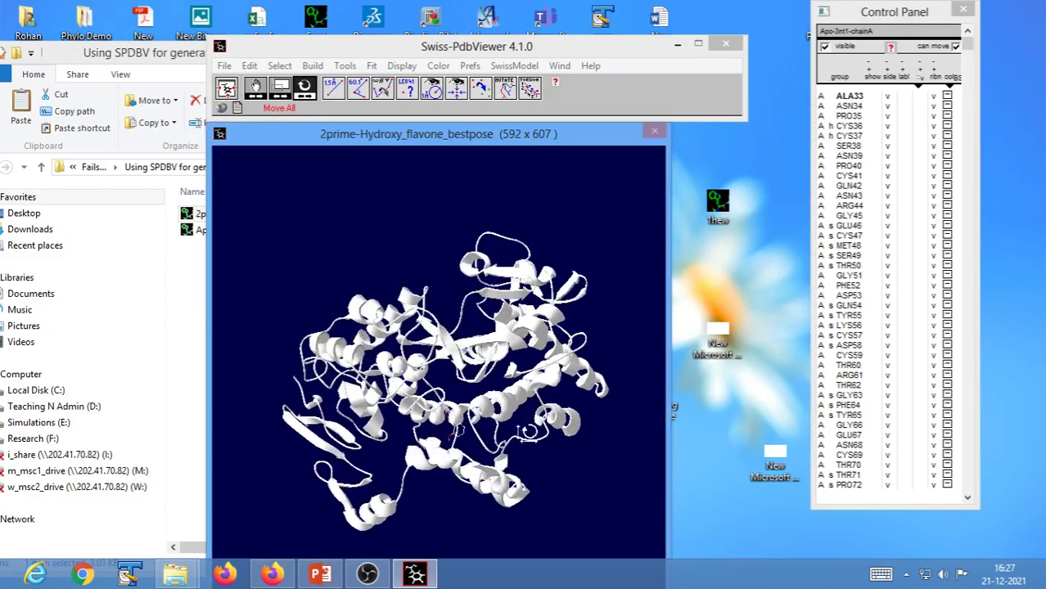
# - Make 2prime-Hydroxy_flavone_bestpose the active layer and display the ligand without the protein
pyautogui.click(862, 34)
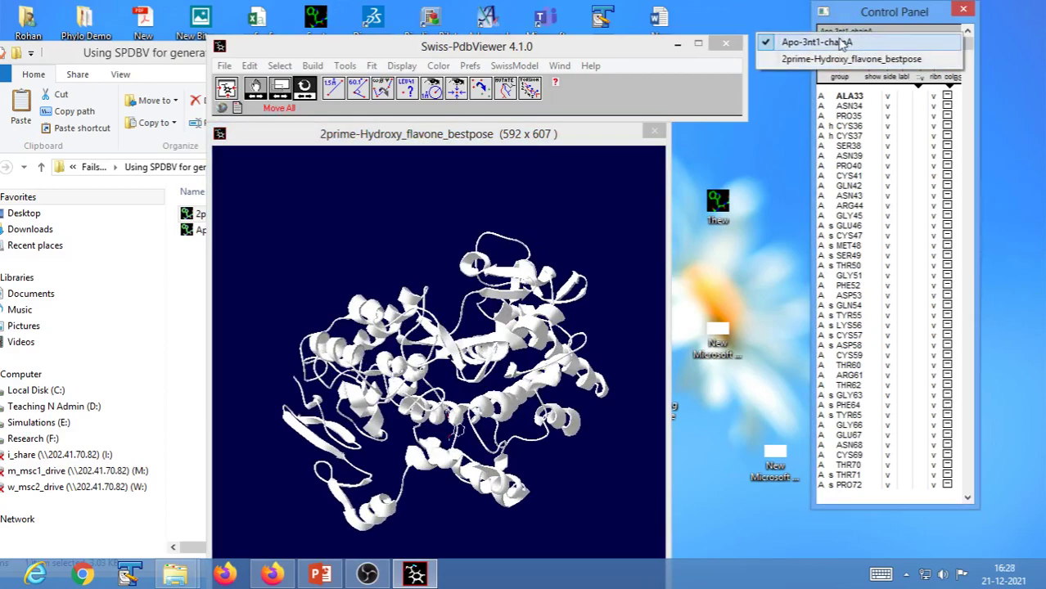
pyautogui.click(887, 8)
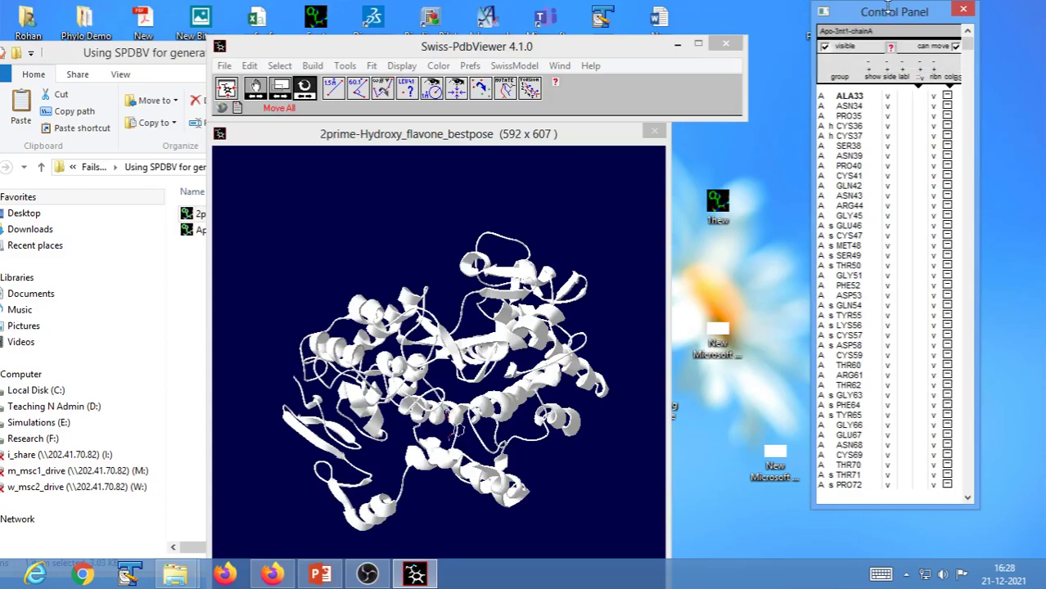
pyautogui.click(846, 39)
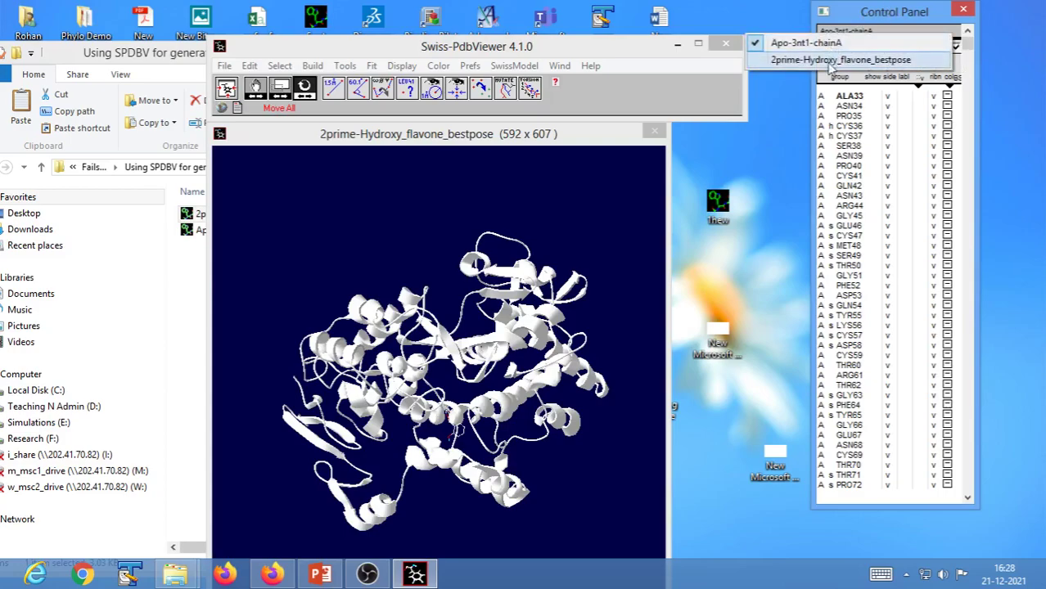
pyautogui.click(864, 17)
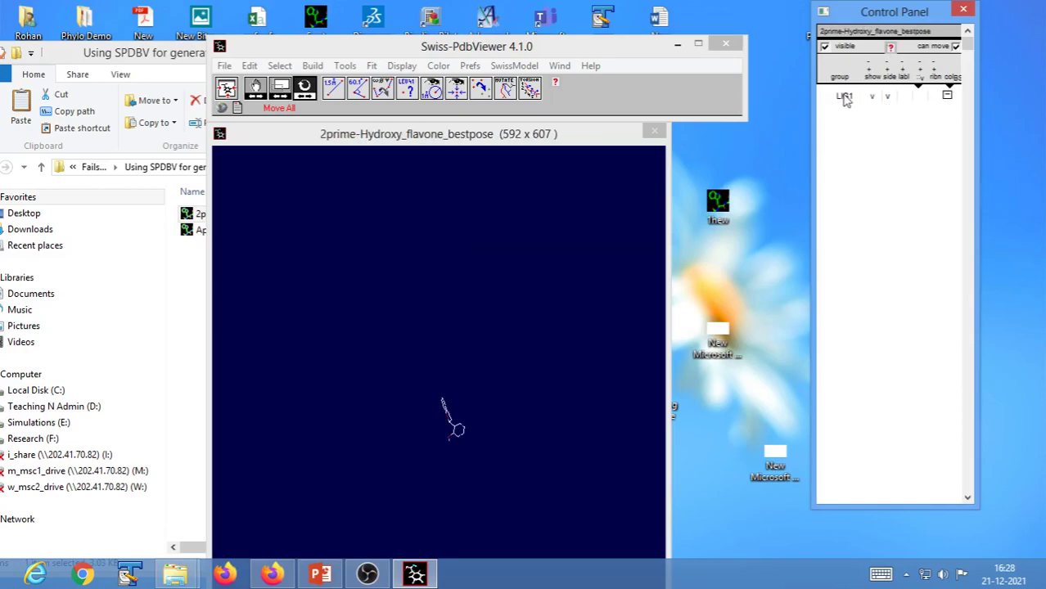
# - Select the LIG1 group in the 2prime-Hydroxy_flavone_bestpose layer
pyautogui.click(843, 96)
pyautogui.click(853, 32)
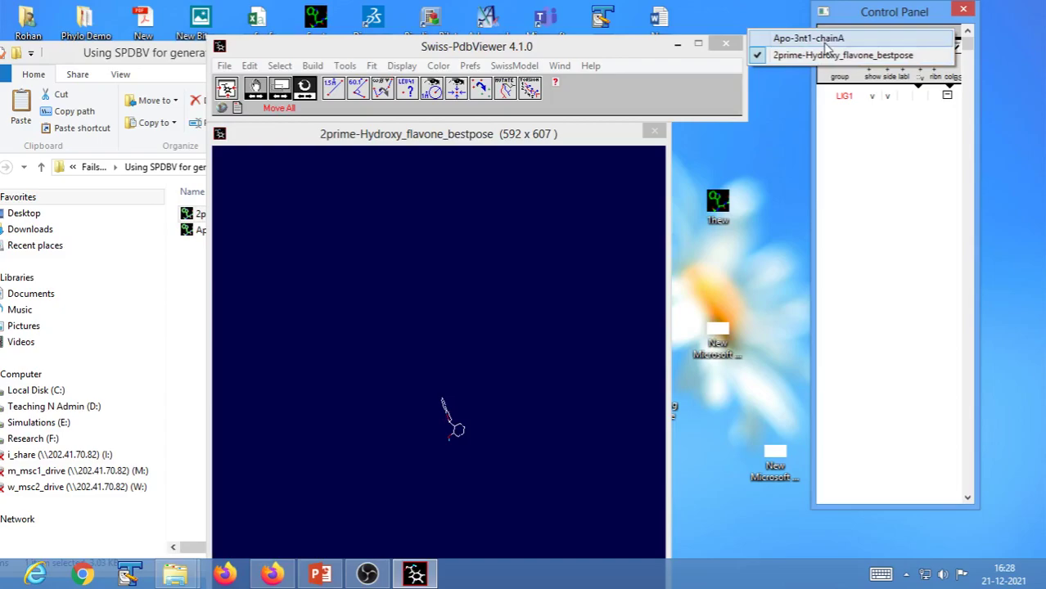
pyautogui.click(853, 171)
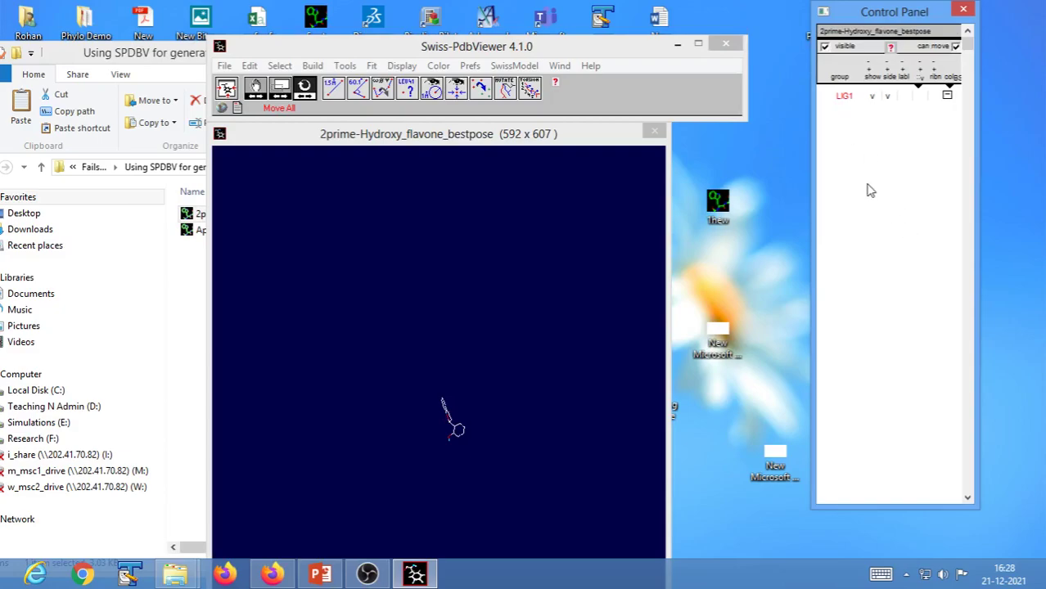
# - Make Apo-3nt1-chainA the active layer and select all of its residues
pyautogui.click(853, 36)
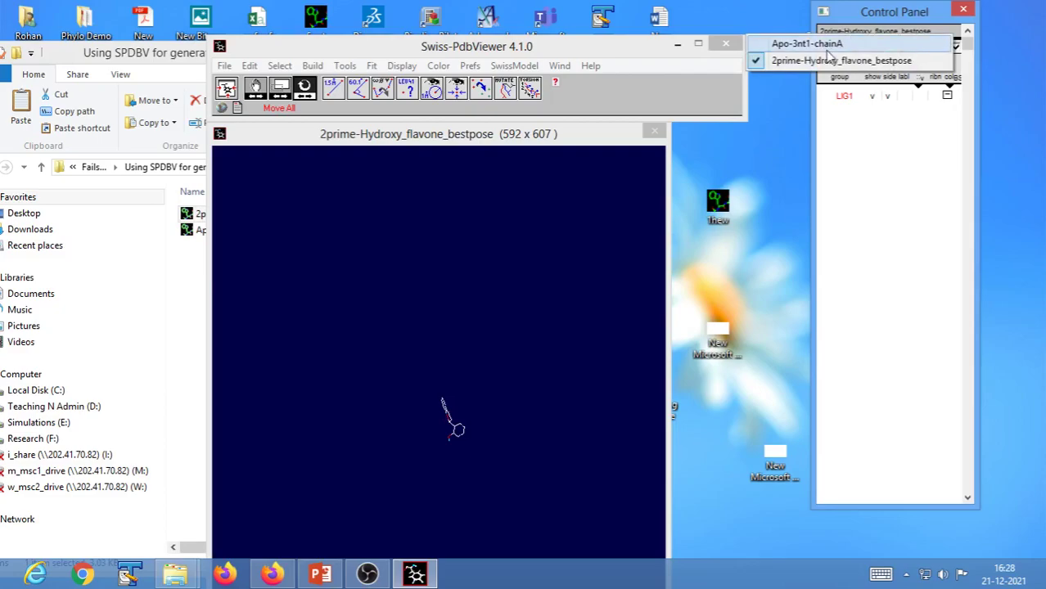
pyautogui.click(824, 47)
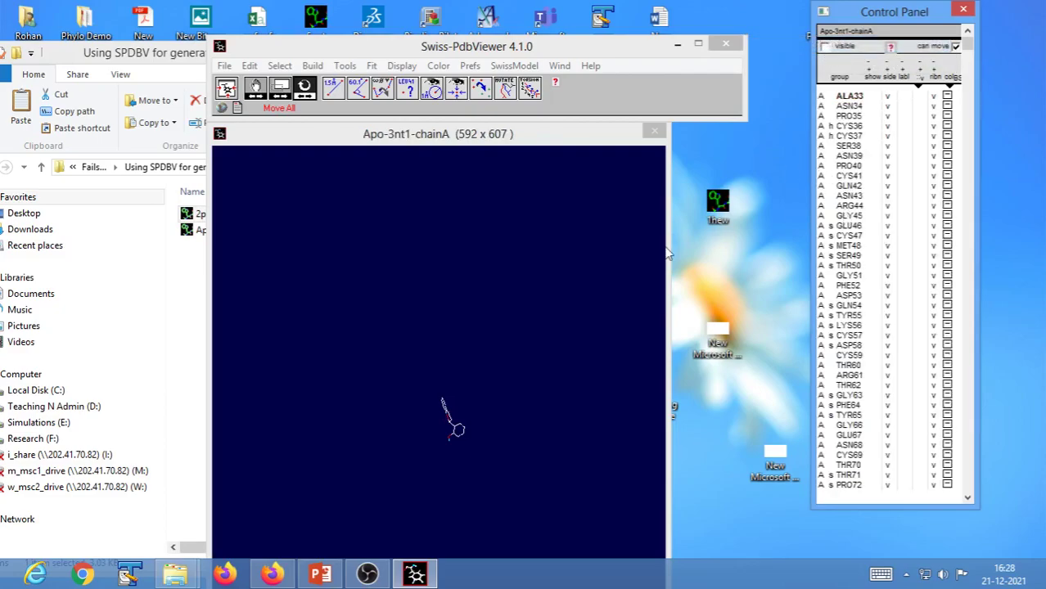
pyautogui.click(249, 67)
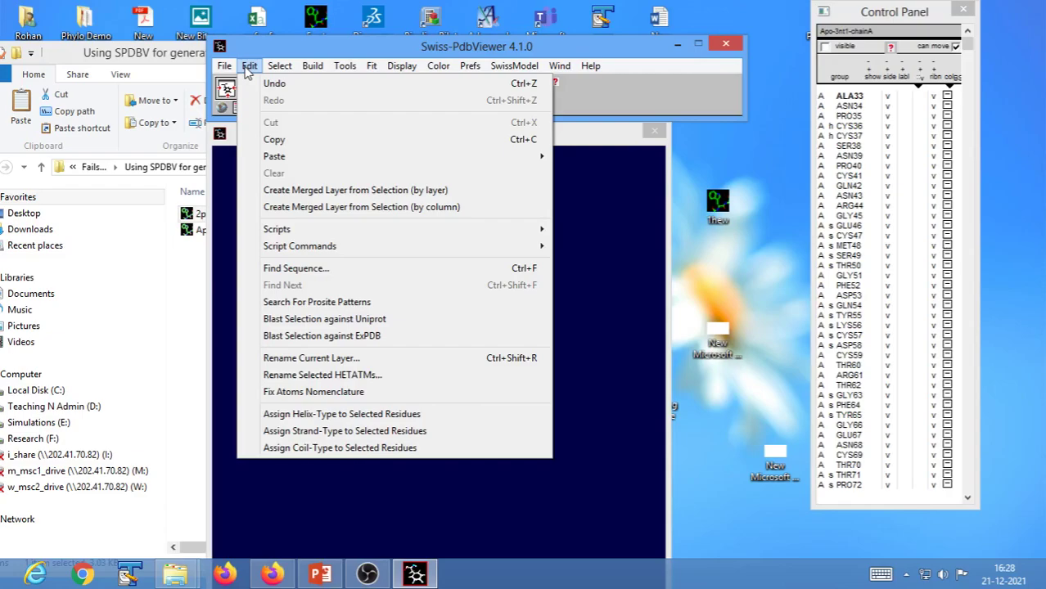
pyautogui.click(618, 49)
pyautogui.click(822, 206)
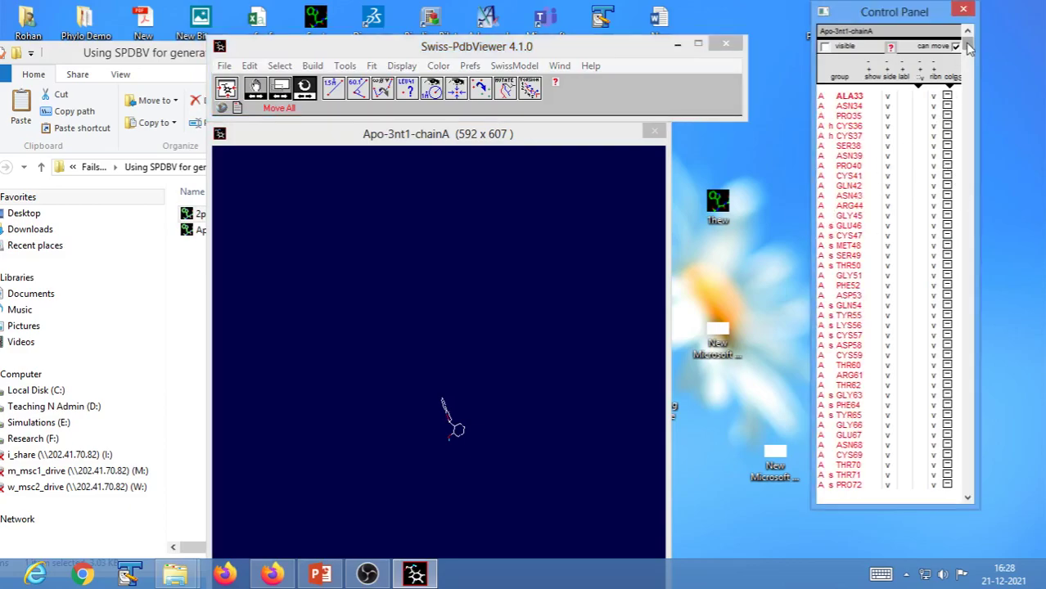
pyautogui.moveTo(967, 43)
pyautogui.mouseDown()
pyautogui.moveTo(969, 434)
pyautogui.moveTo(974, 33)
pyautogui.moveTo(989, 500)
pyautogui.moveTo(970, 45)
pyautogui.moveTo(971, 503)
pyautogui.moveTo(980, 40)
pyautogui.mouseUp()
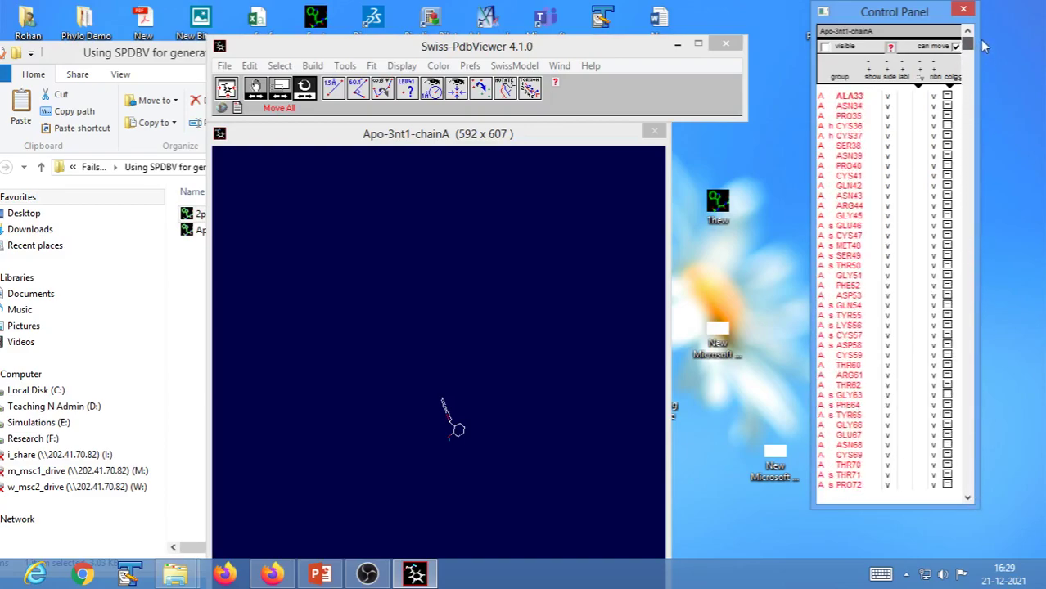
# - Return to the 2prime-Hydroxy_flavone_bestpose layer, create a merged layer from the selection by layer, and close the log that opens
pyautogui.click(856, 35)
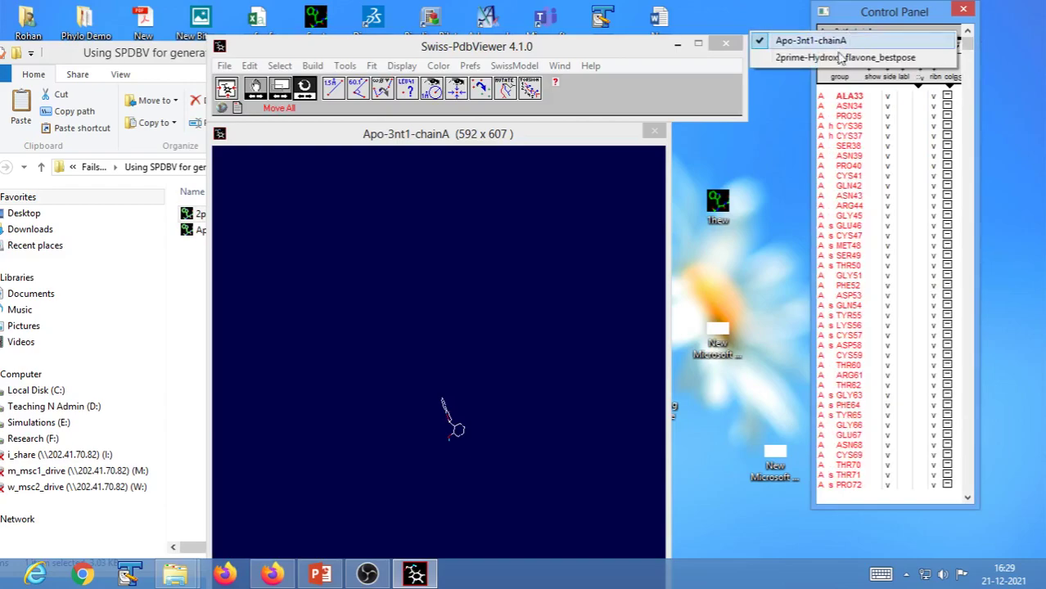
pyautogui.click(835, 57)
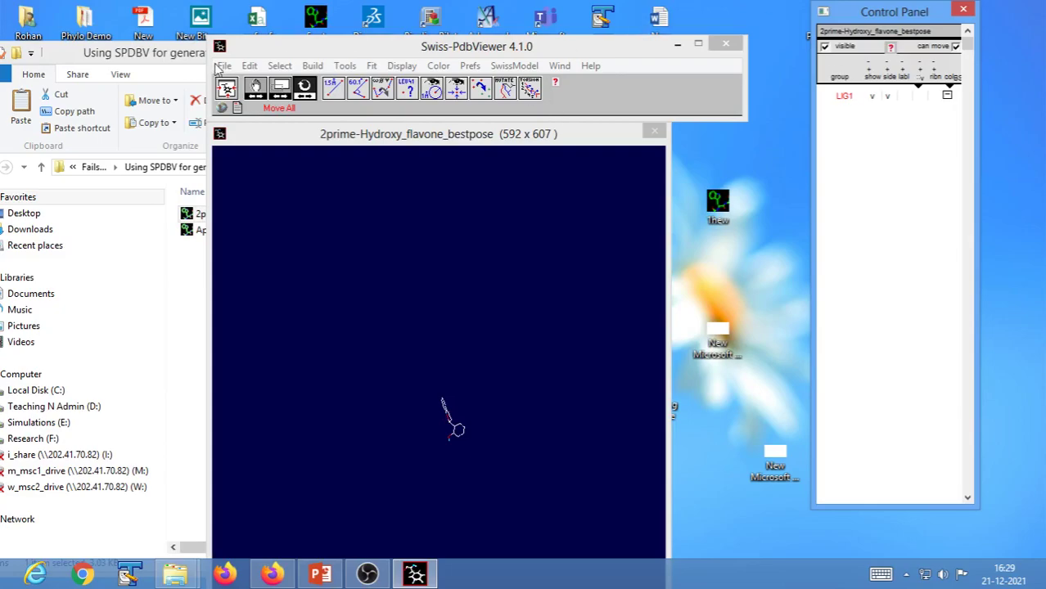
pyautogui.click(249, 66)
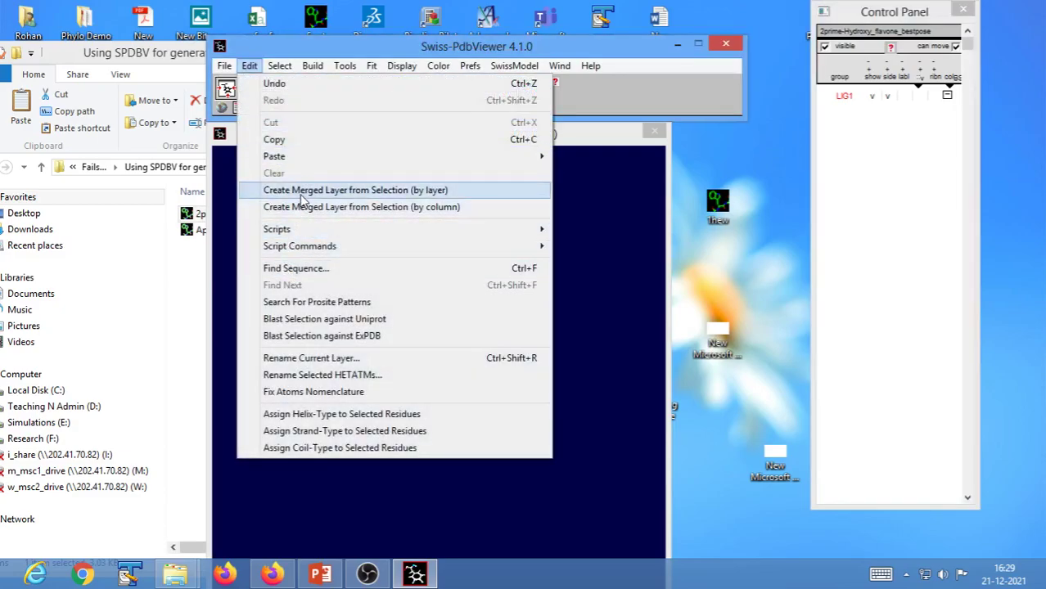
pyautogui.click(388, 192)
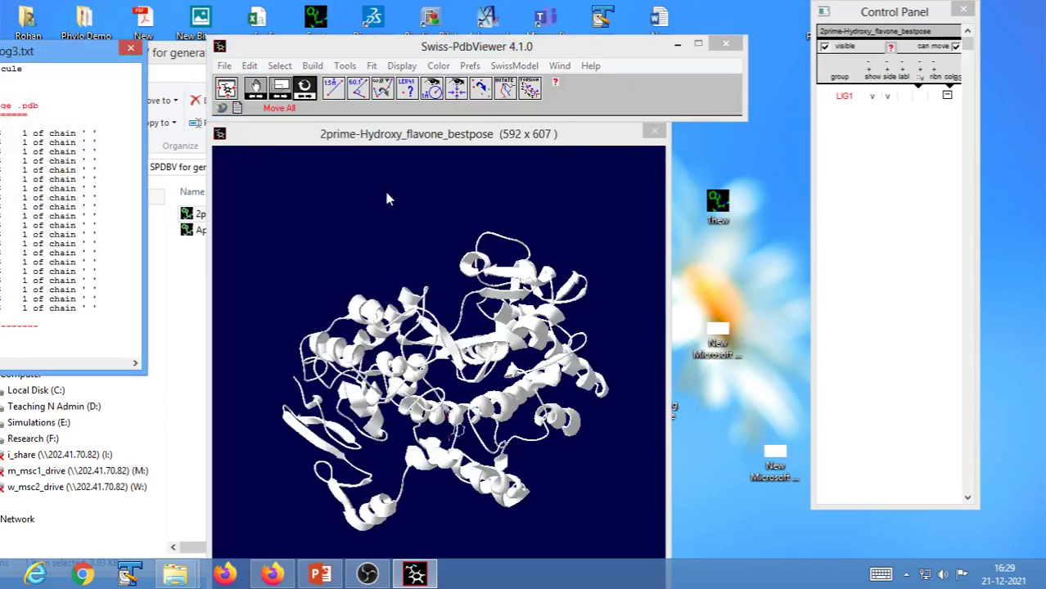
pyautogui.click(131, 48)
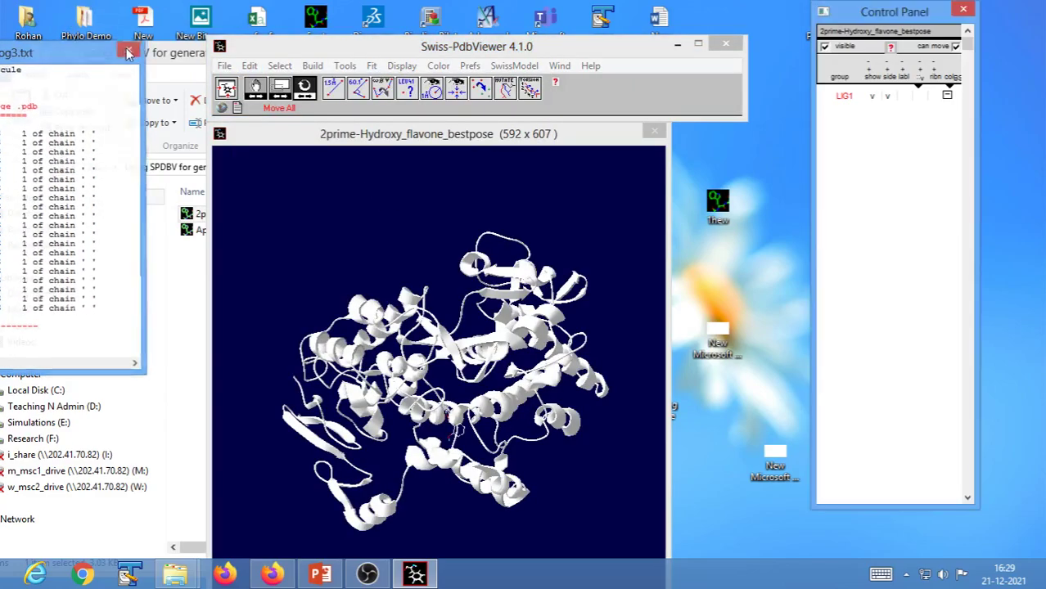
# - Compare the end of the _merge_ layer's group list with the groups in the Apo-3nt1-chainA and 2prime-Hydroxy_flavone_bestpose layers
pyautogui.click(847, 33)
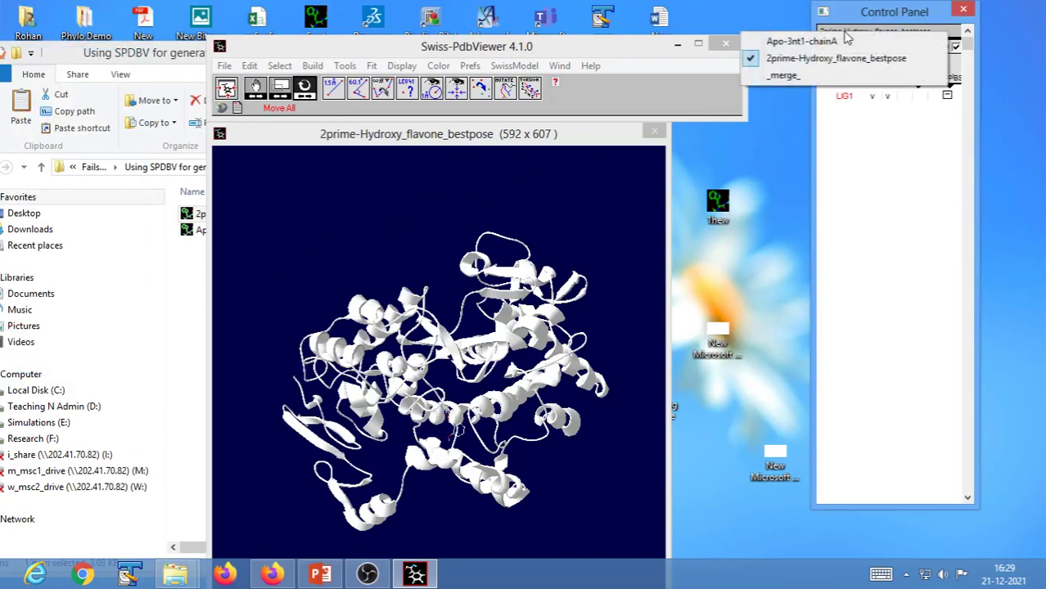
pyautogui.click(782, 77)
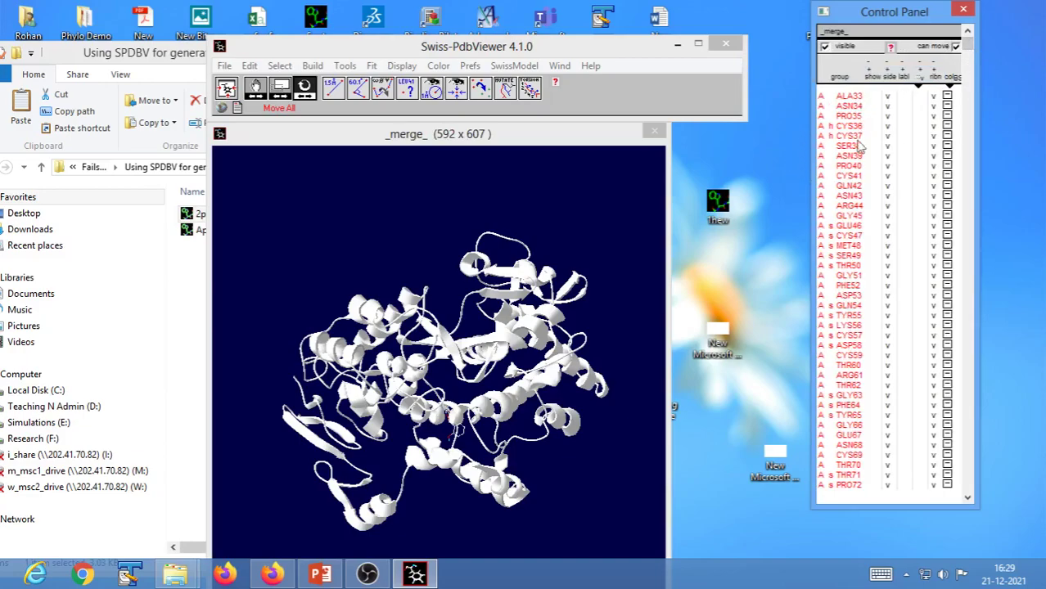
pyautogui.moveTo(966, 48); pyautogui.dragTo(987, 517)
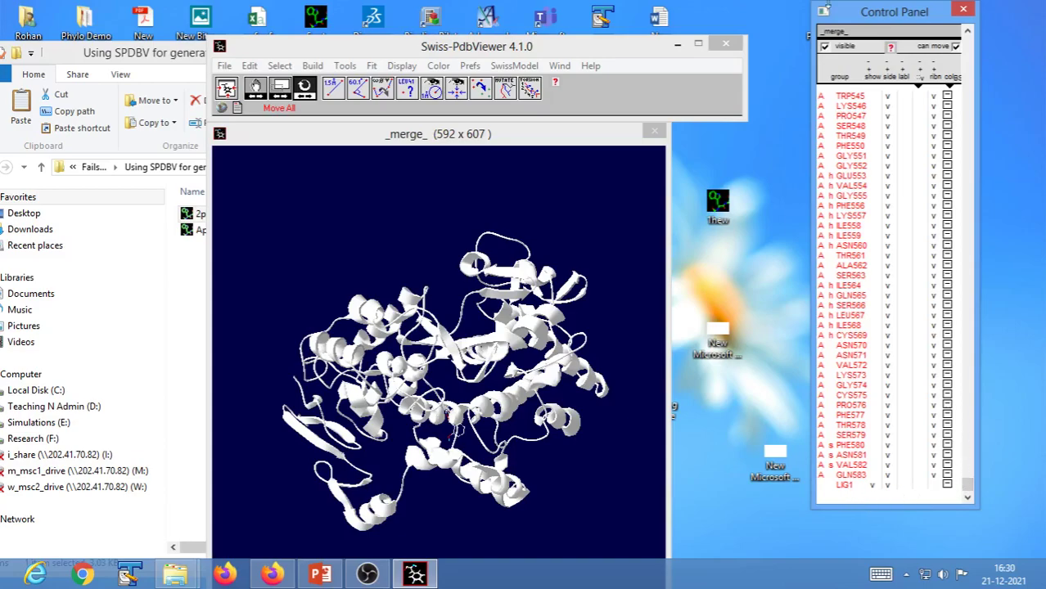
pyautogui.click(838, 35)
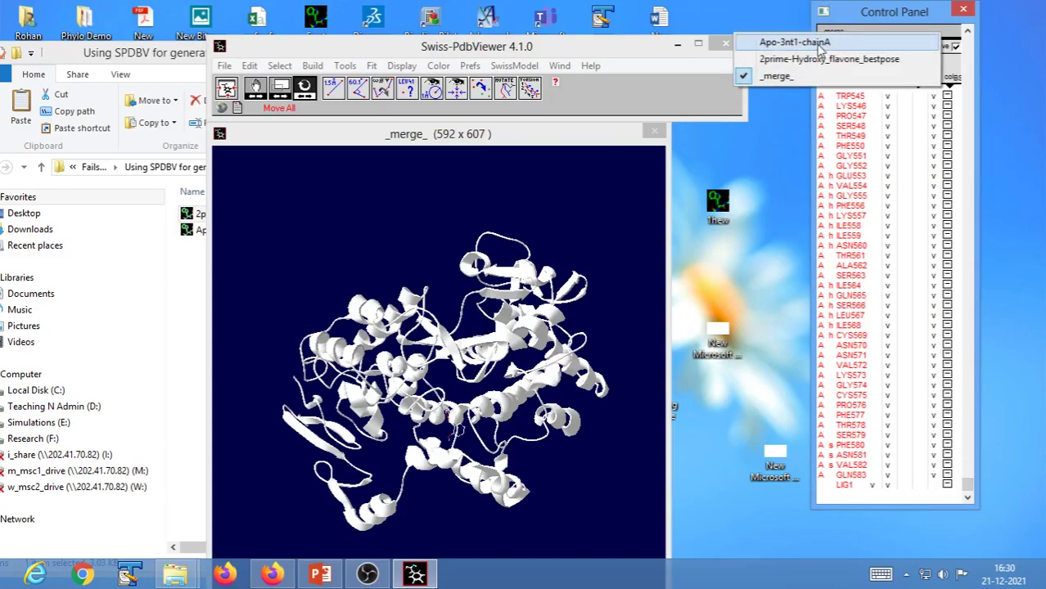
pyautogui.click(820, 49)
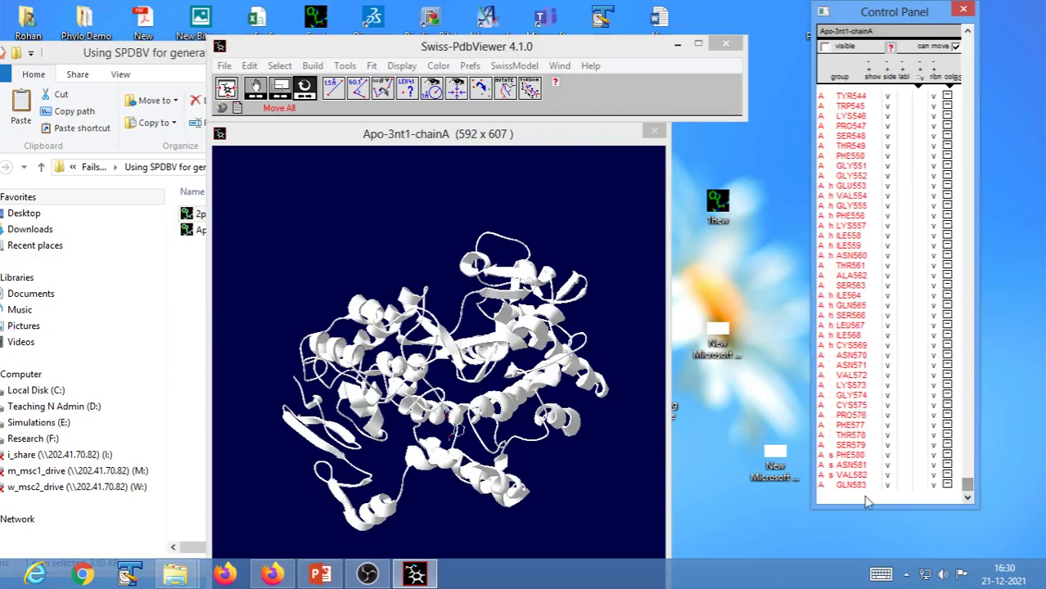
pyautogui.click(832, 33)
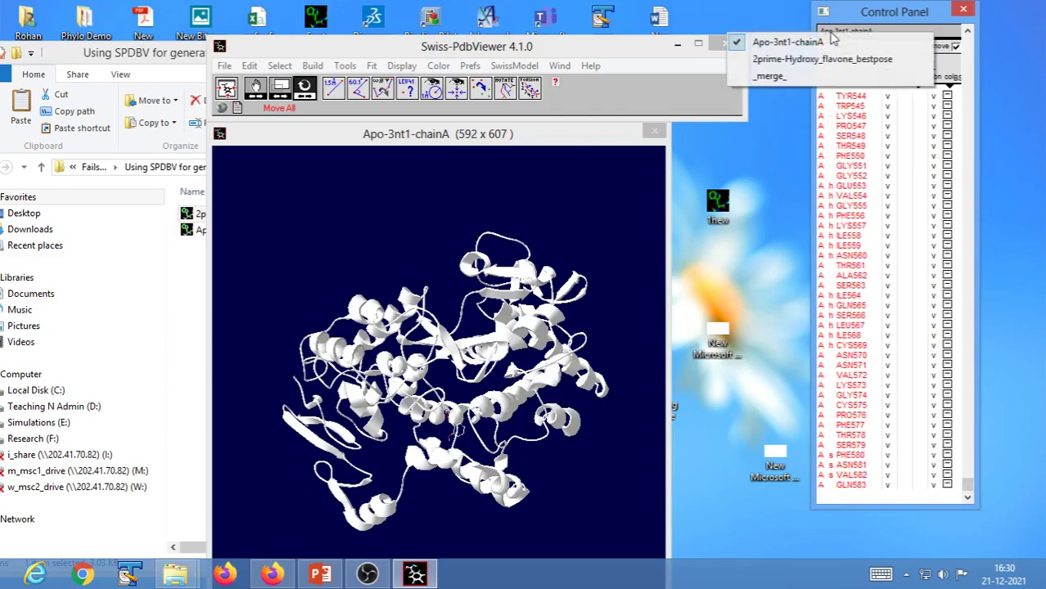
pyautogui.click(812, 60)
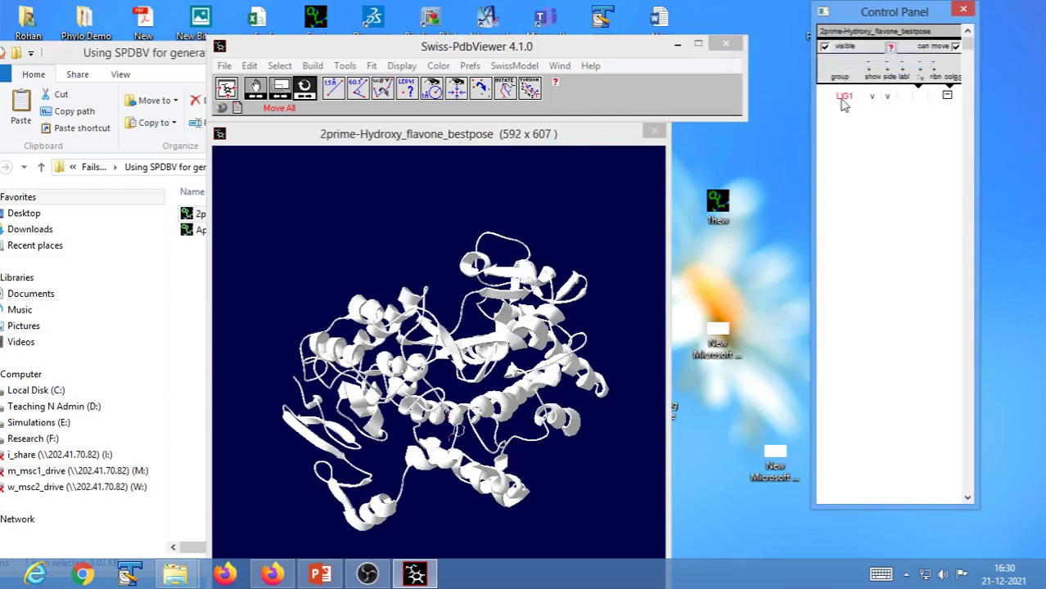
# - Make _merge_ the active layer again and show the last groups in its list
pyautogui.click(859, 33)
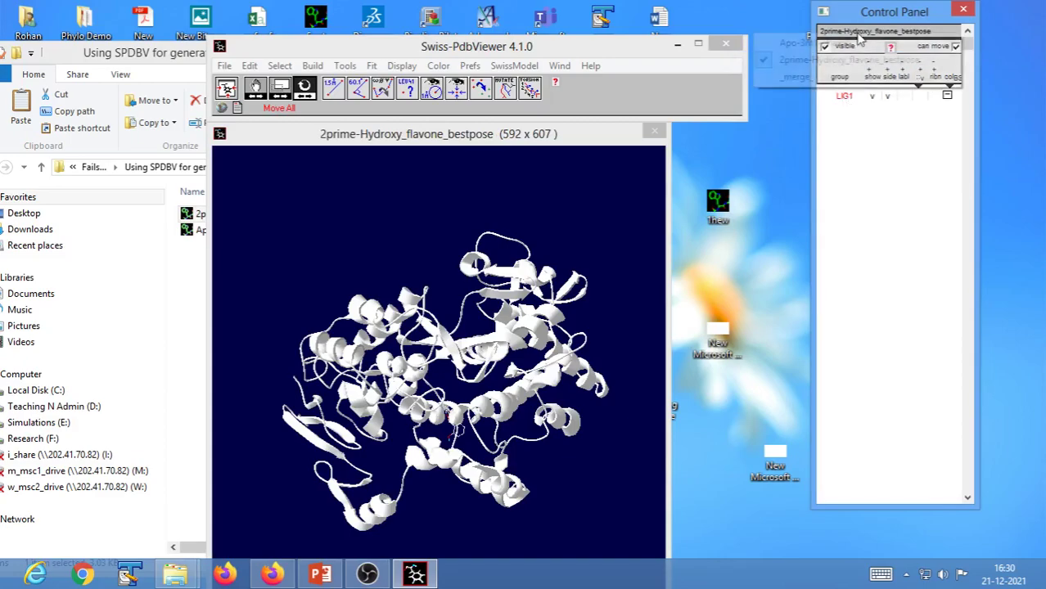
pyautogui.click(806, 77)
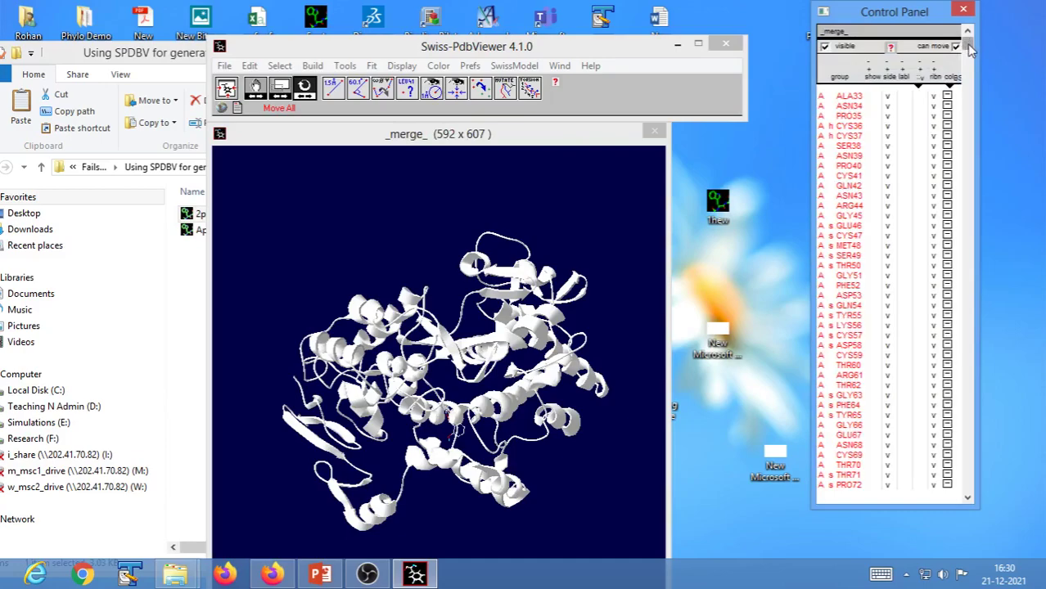
pyautogui.moveTo(967, 42); pyautogui.dragTo(977, 495)
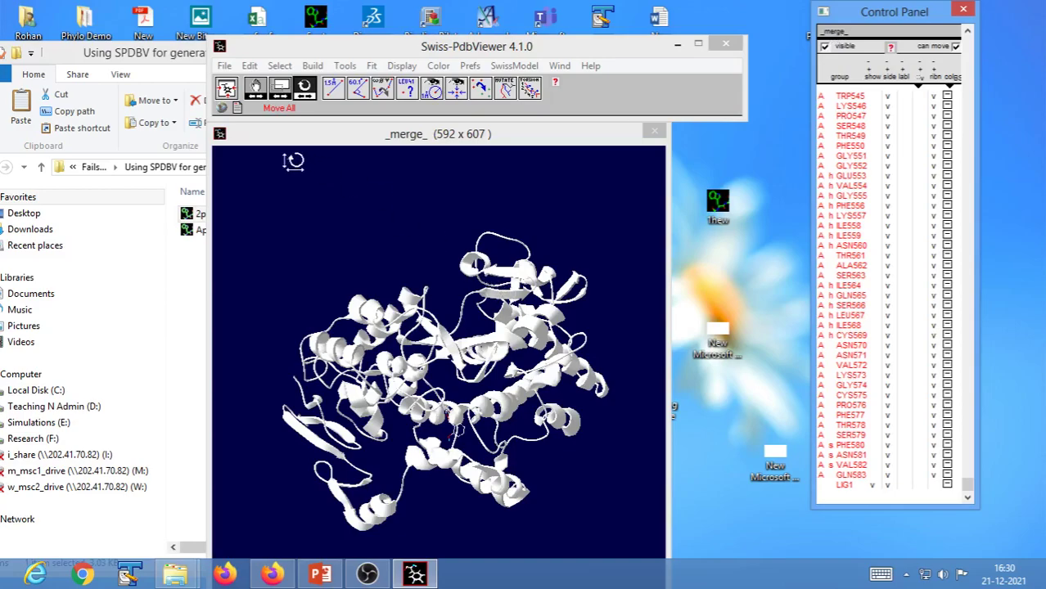
# - Save the selected residues of the _merge_ layer as COXII-2Prime-Hydroxy flavone-Complex in Failsafe measures' Using SPDBV for generating Protein ligand complexes folder
pyautogui.click(225, 66)
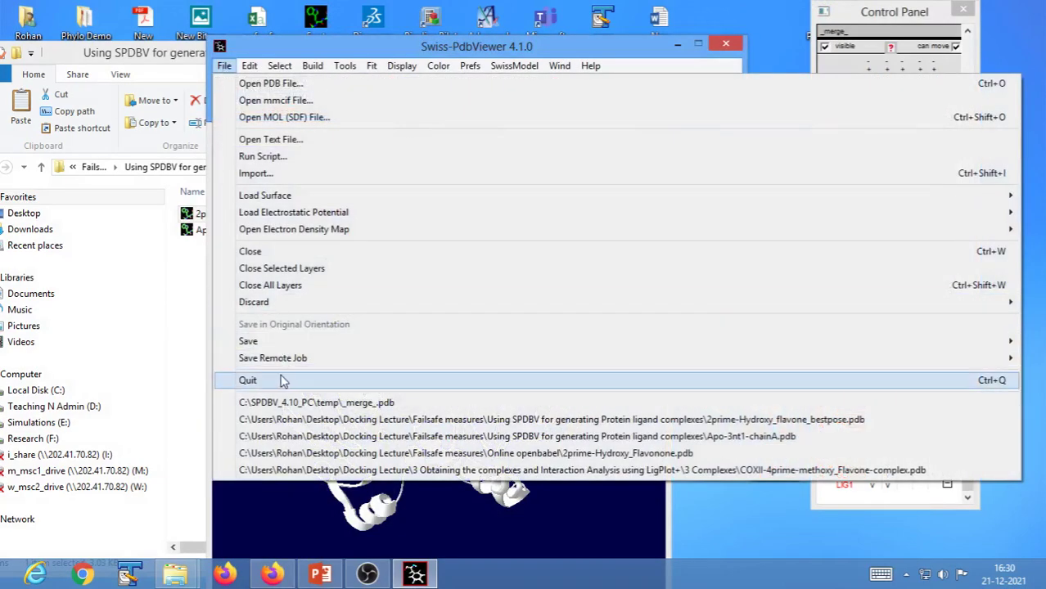
pyautogui.moveTo(264, 344)
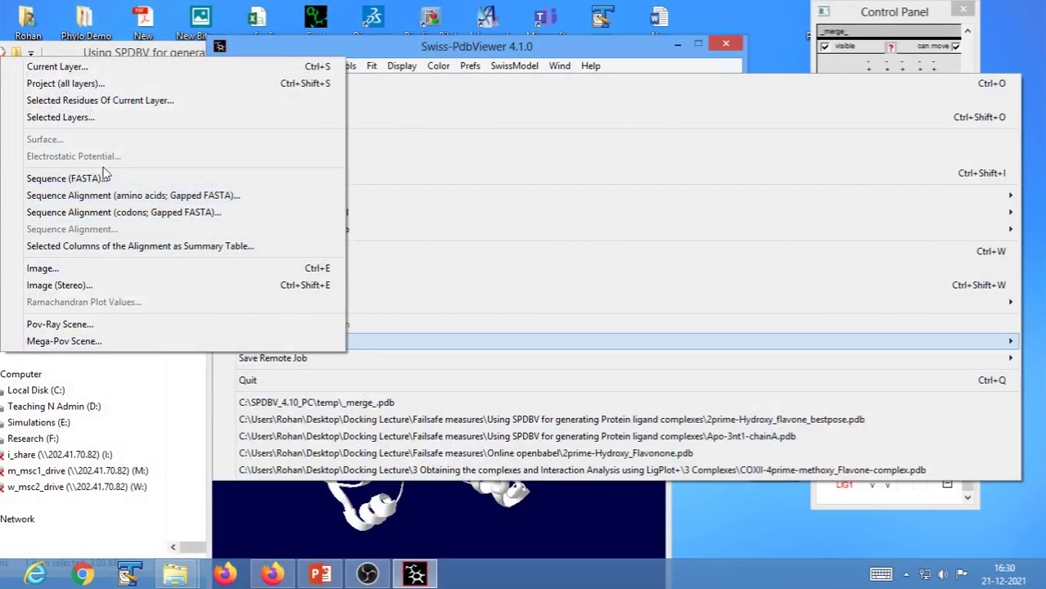
pyautogui.click(103, 102)
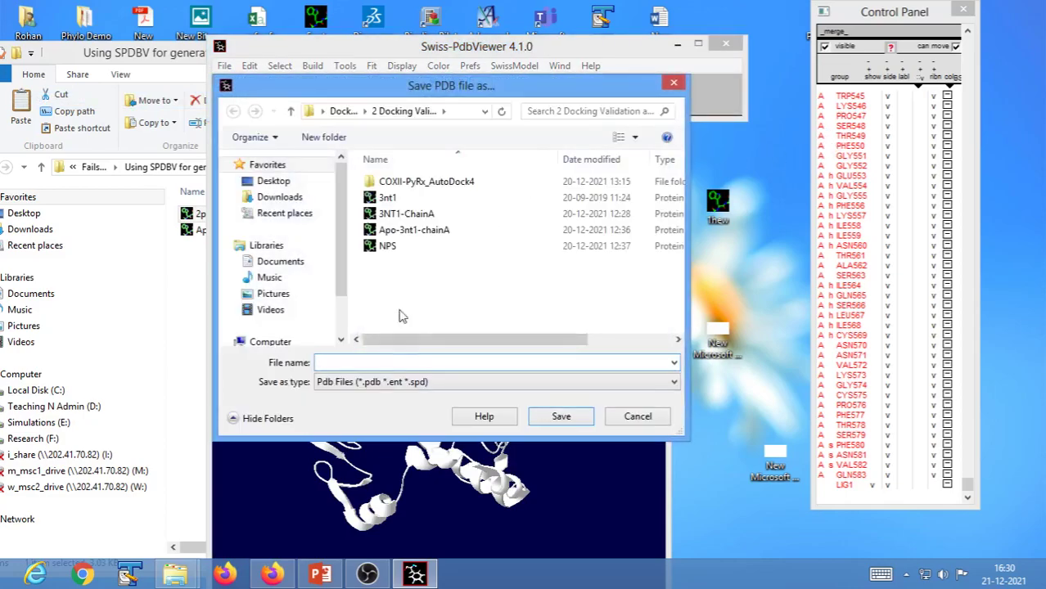
pyautogui.click(343, 110)
pyautogui.doubleClick(413, 245)
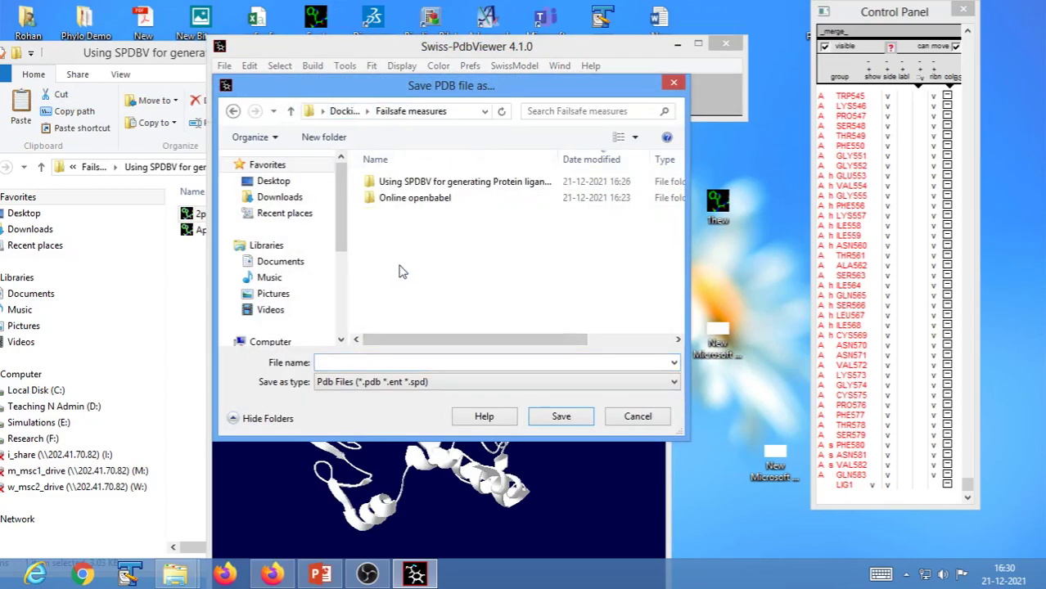
pyautogui.click(407, 184)
pyautogui.doubleClick(407, 183)
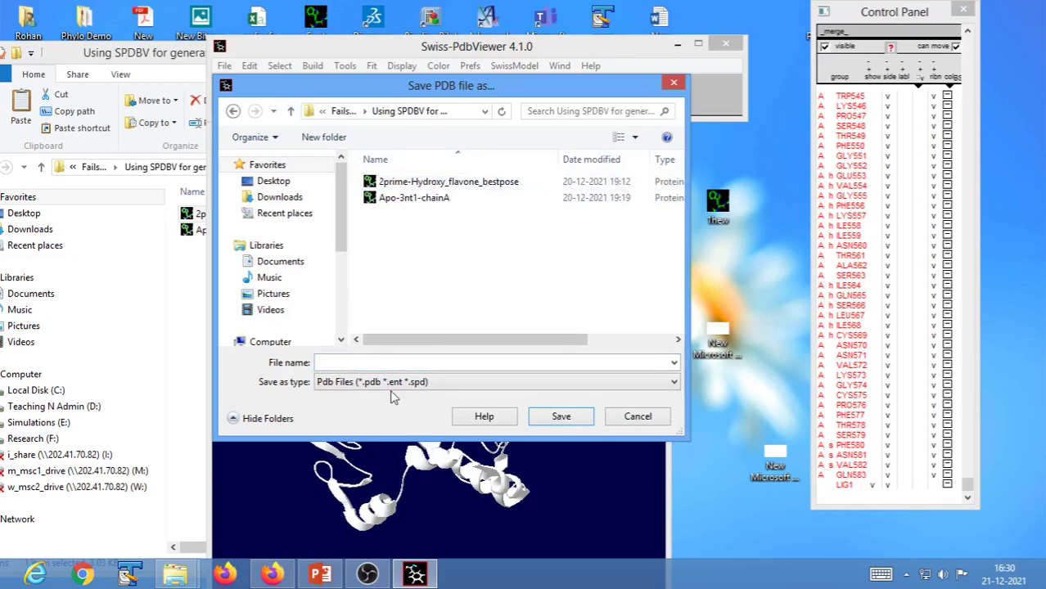
pyautogui.click(382, 361)
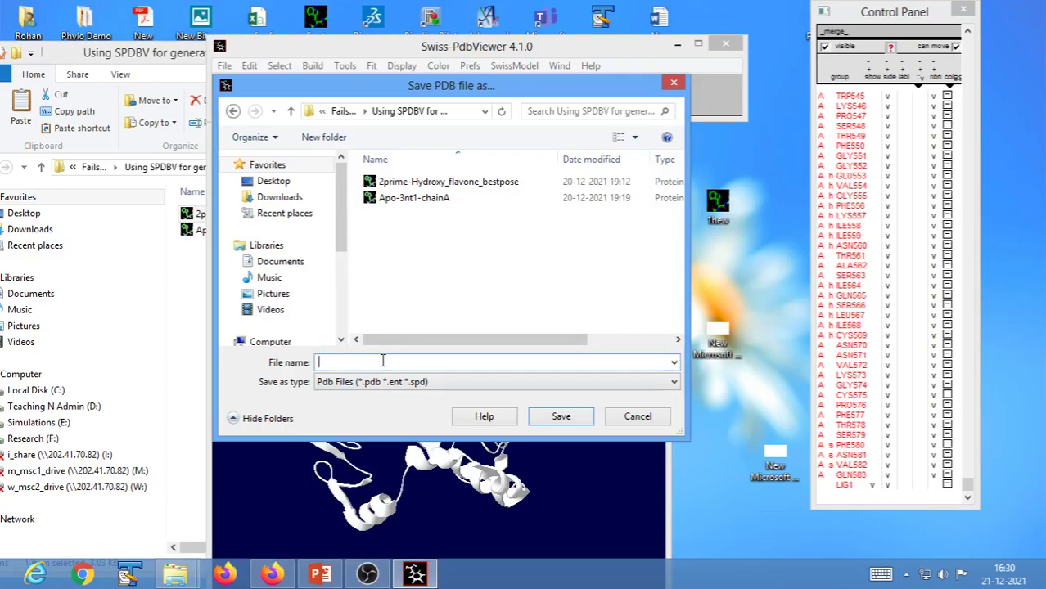
pyautogui.write('C')
pyautogui.write('OXII-2Prime-Hydroxy flavone-Complex')
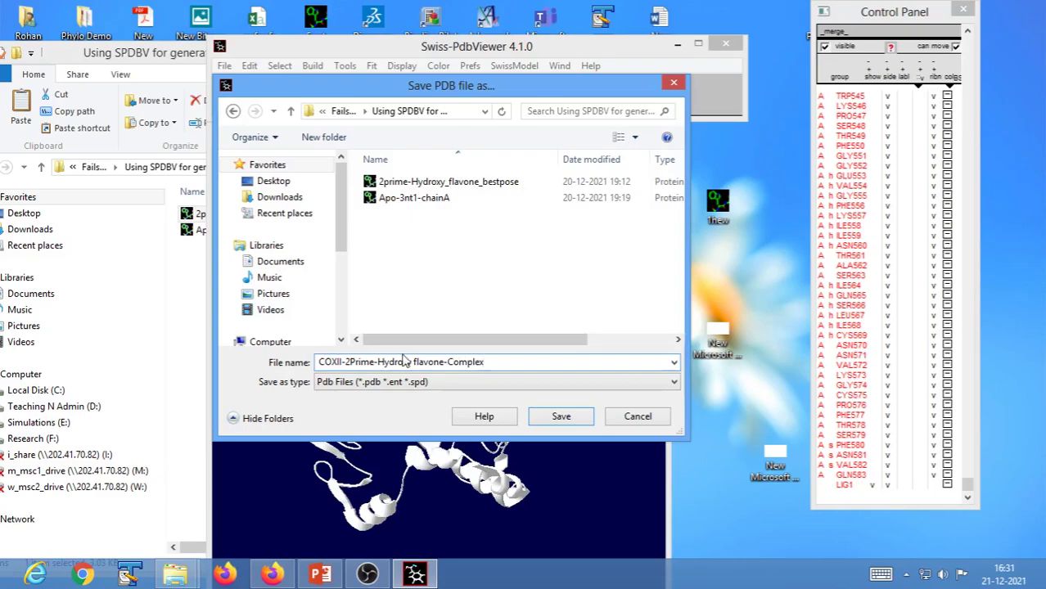
pyautogui.click(561, 415)
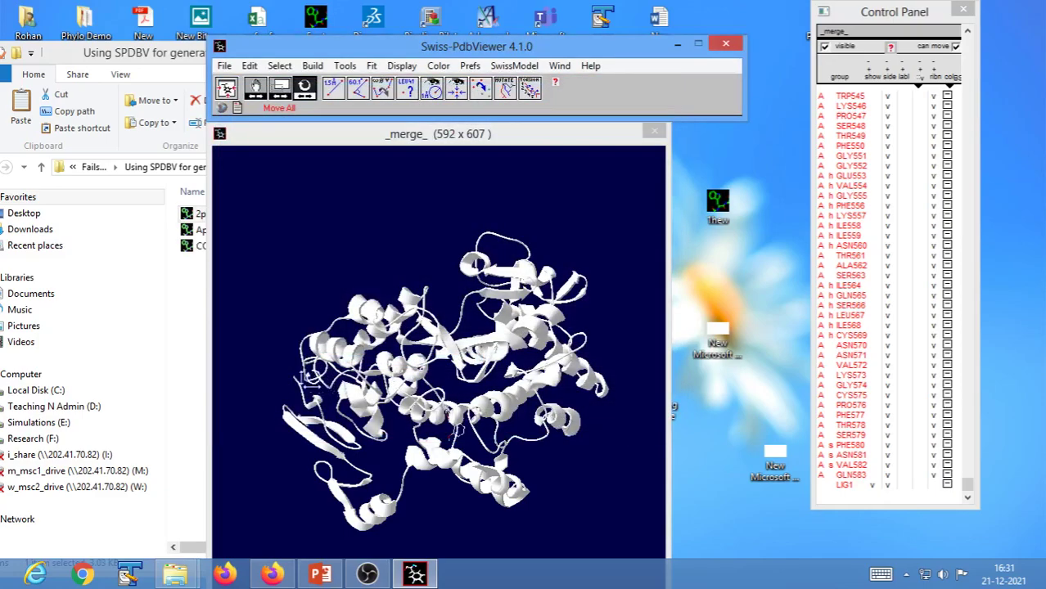
# - Bring the folder with the saved complex to the front and widen its window to show file types and sizes
pyautogui.click(186, 285)
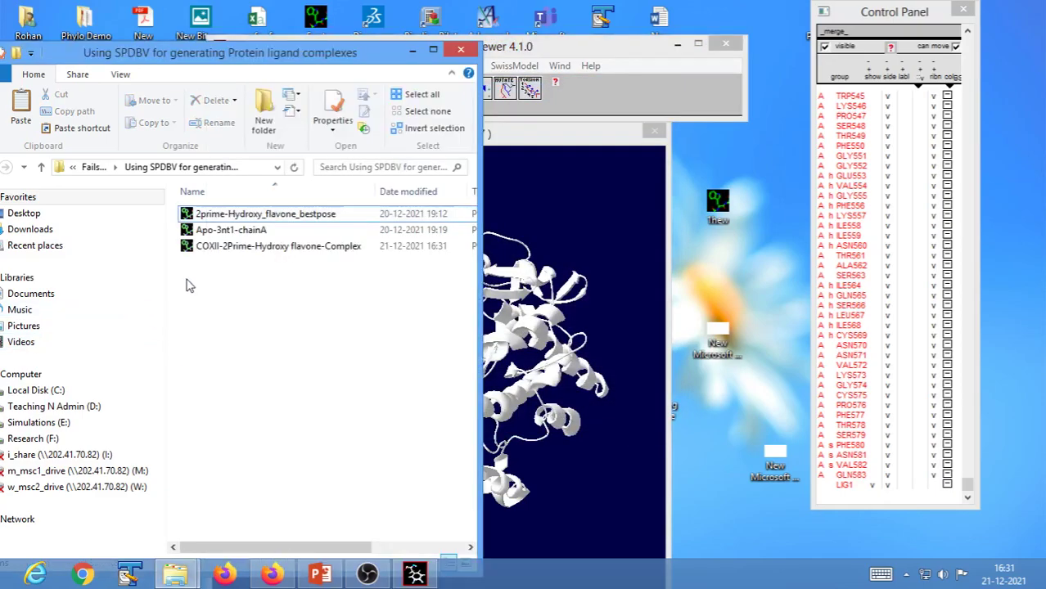
pyautogui.click(254, 249)
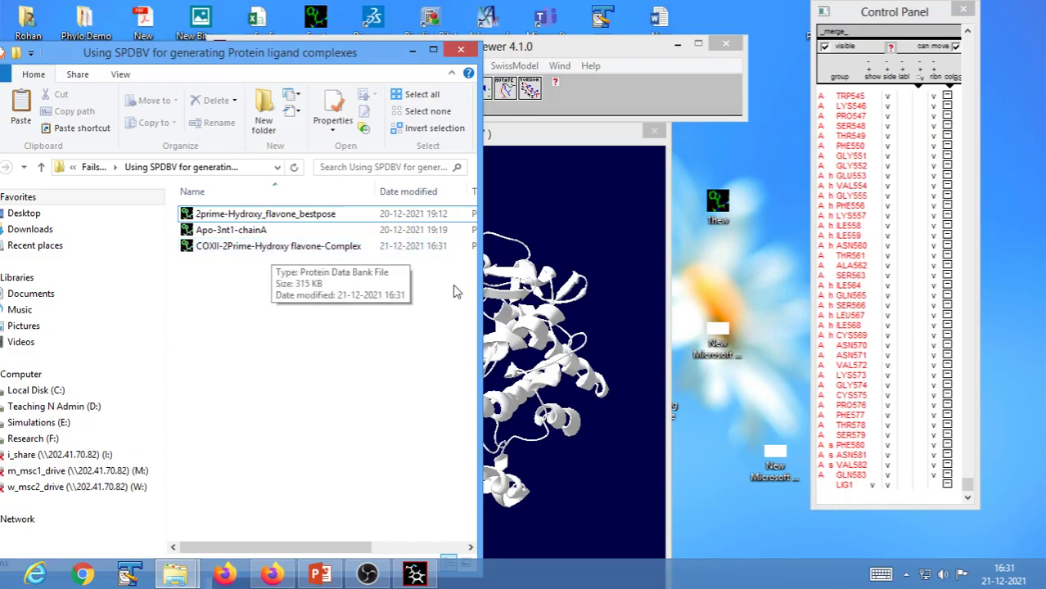
pyautogui.moveTo(477, 273); pyautogui.dragTo(636, 273)
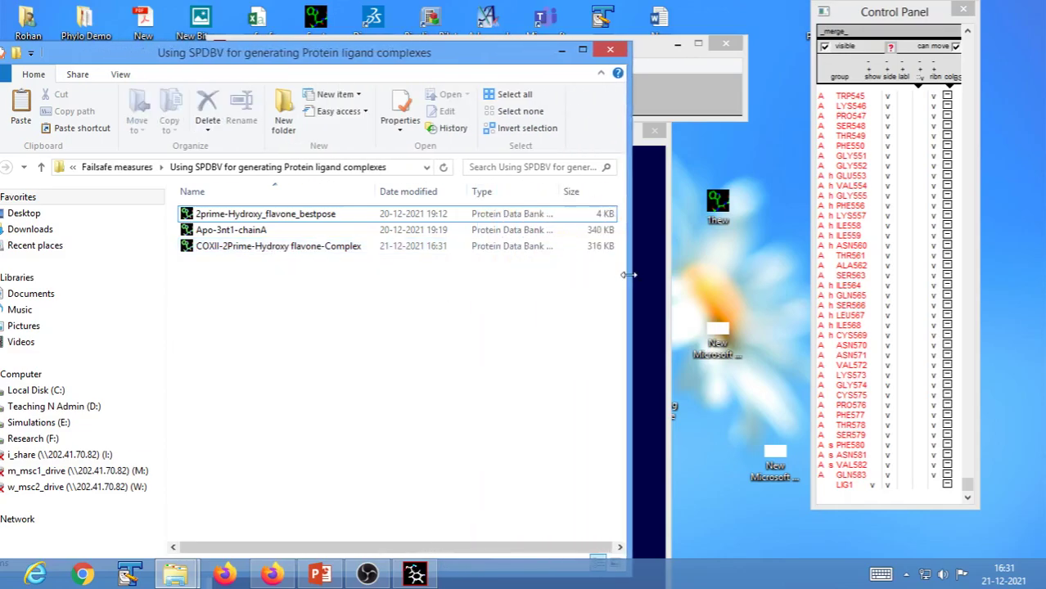
# - Open the COXII-2Prime-Hydroxy flavone-Complex file in Notepad++
pyautogui.click(270, 248)
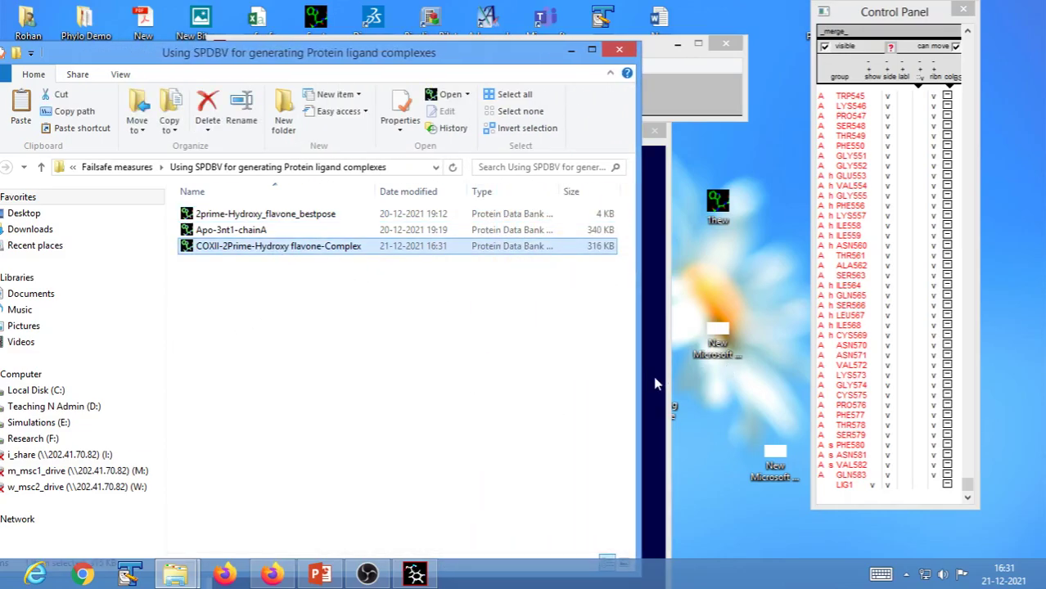
pyautogui.rightClick(269, 253)
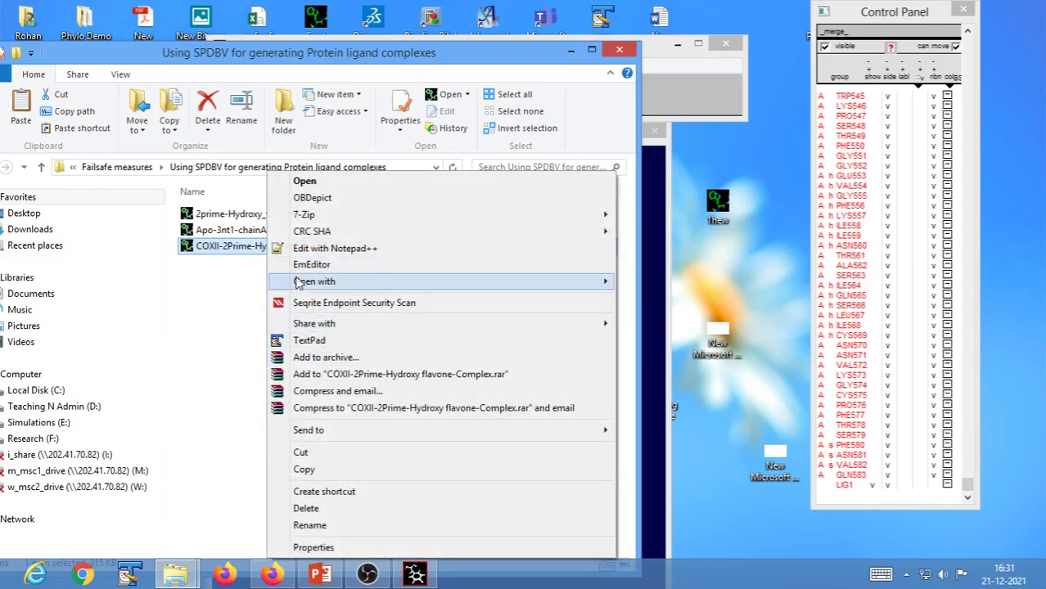
pyautogui.click(305, 252)
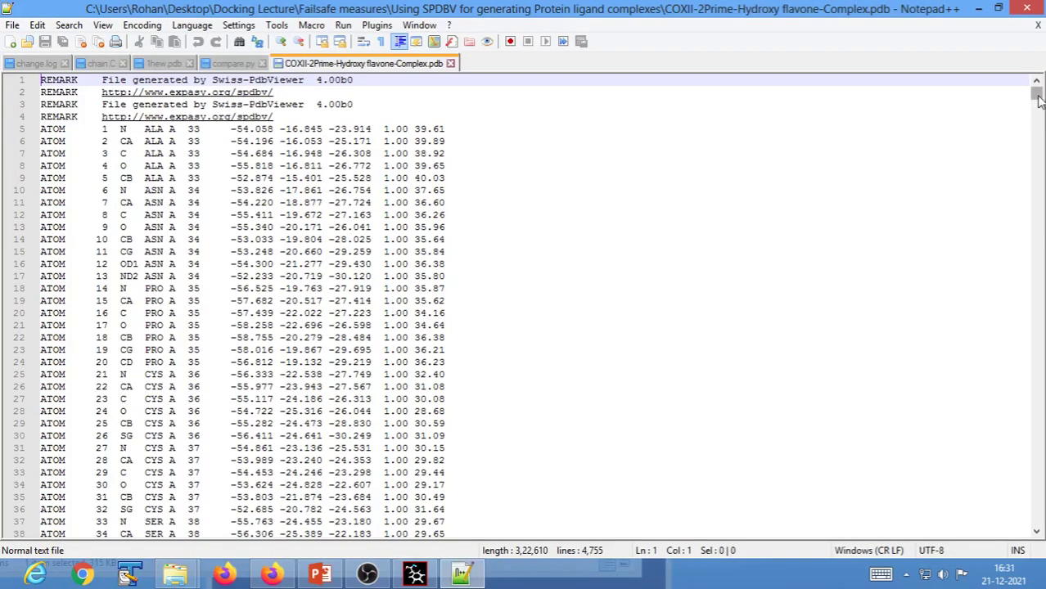
# - Delete all SPDBV lines between the last CONECT record and END, save the complex file and close the editor
pyautogui.moveTo(1036, 96); pyautogui.dragTo(1029, 505)
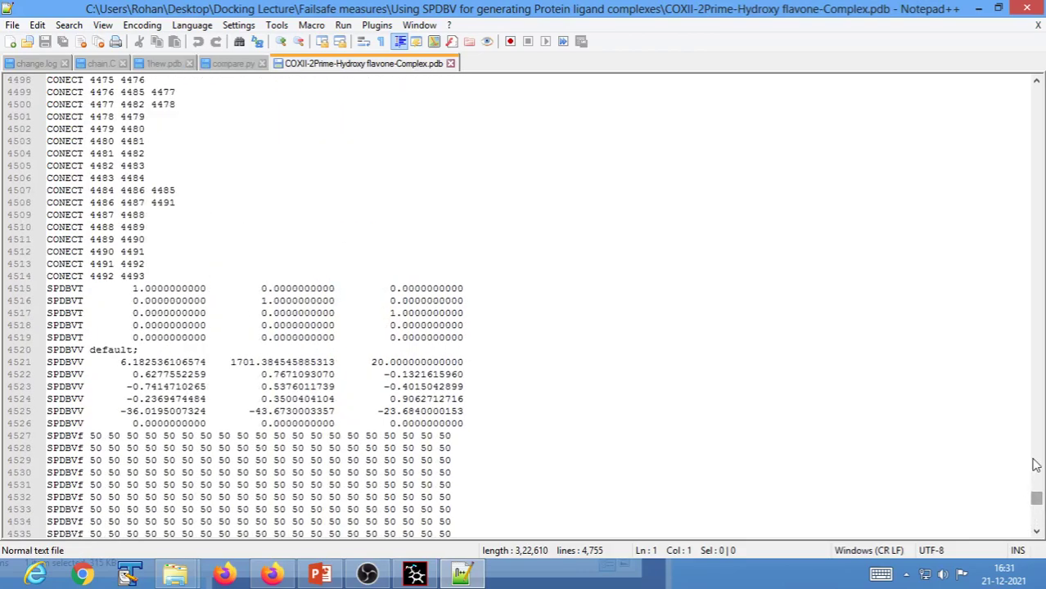
pyautogui.click(47, 288)
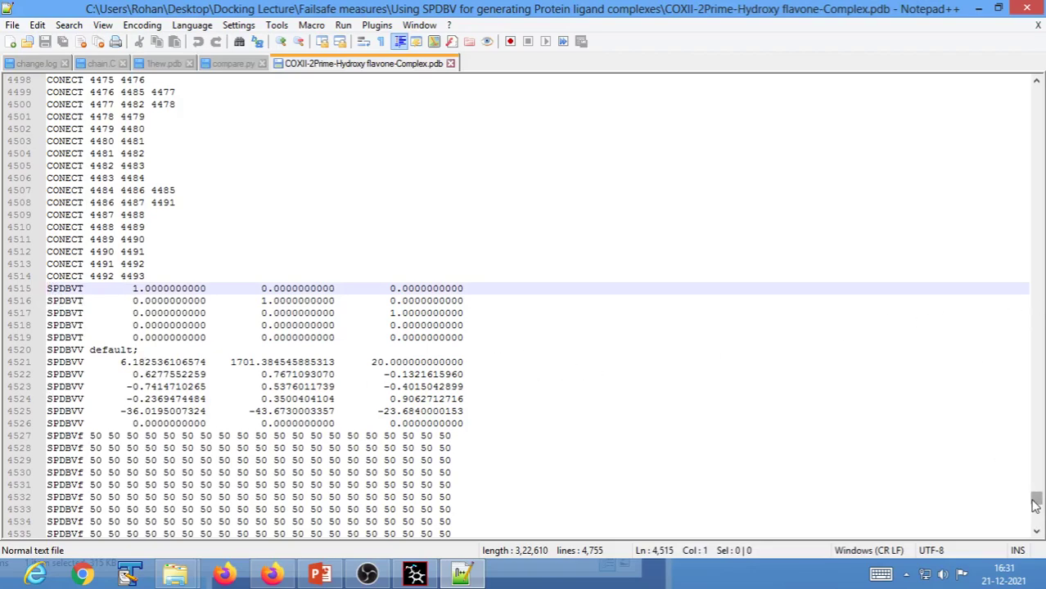
pyautogui.moveTo(1036, 499); pyautogui.dragTo(1037, 532)
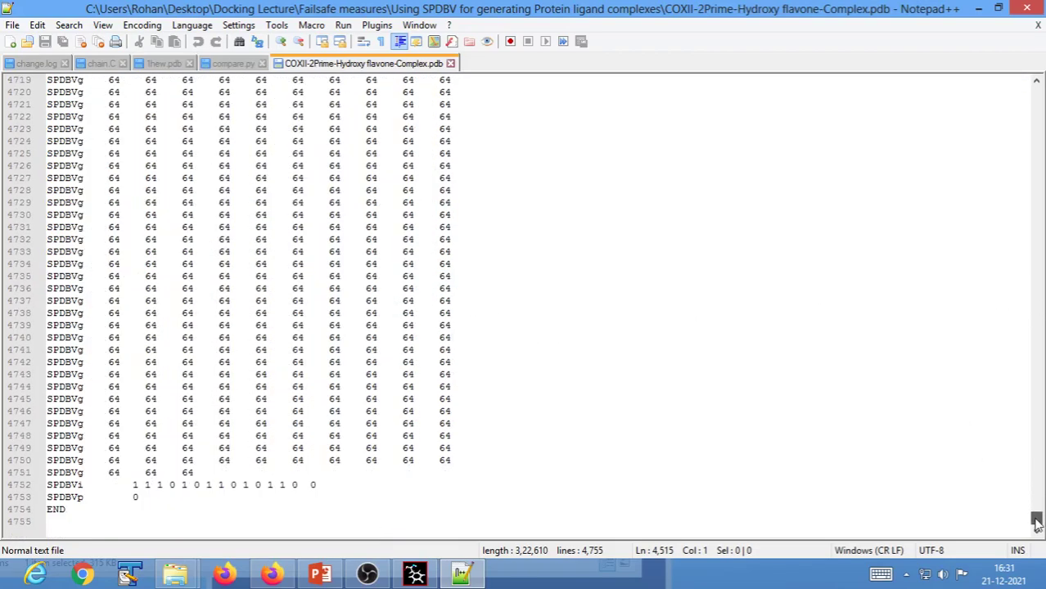
pyautogui.keyDown('shift'); pyautogui.click(153, 494); pyautogui.keyUp('shift')
pyautogui.press('Delete')
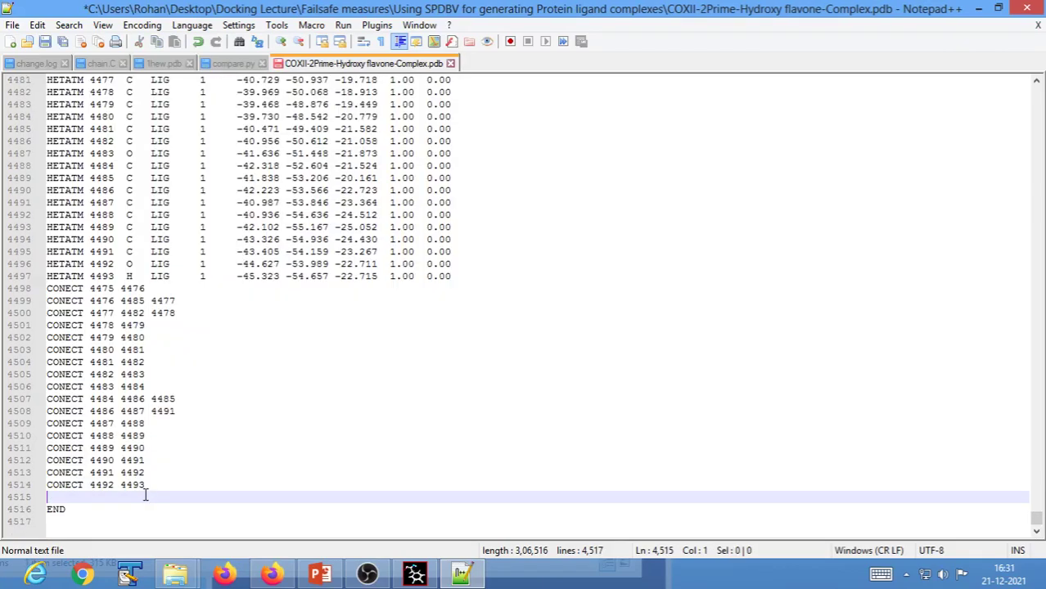
pyautogui.press('Delete')
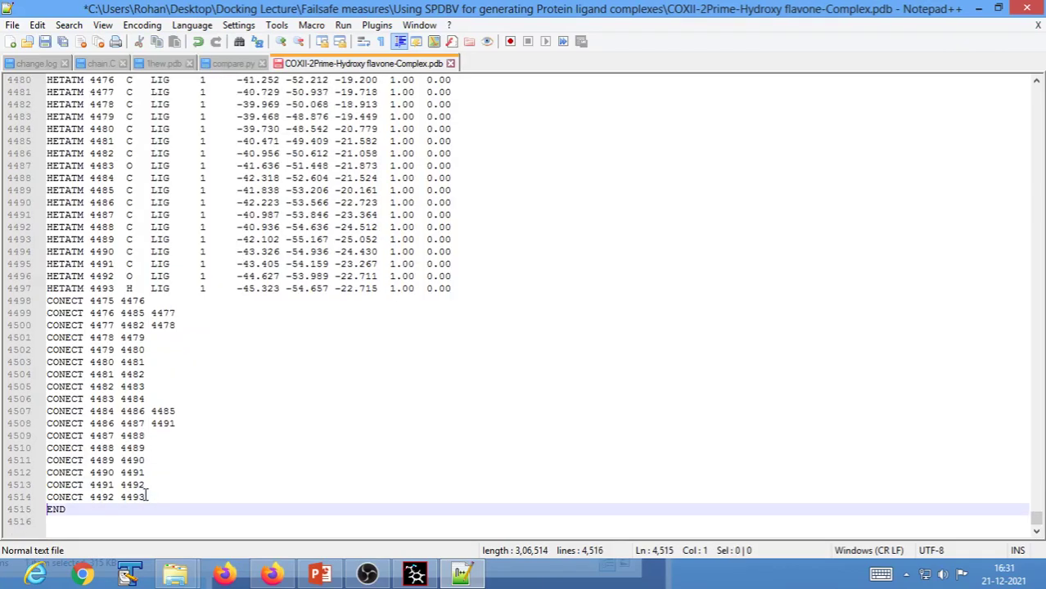
pyautogui.click(45, 41)
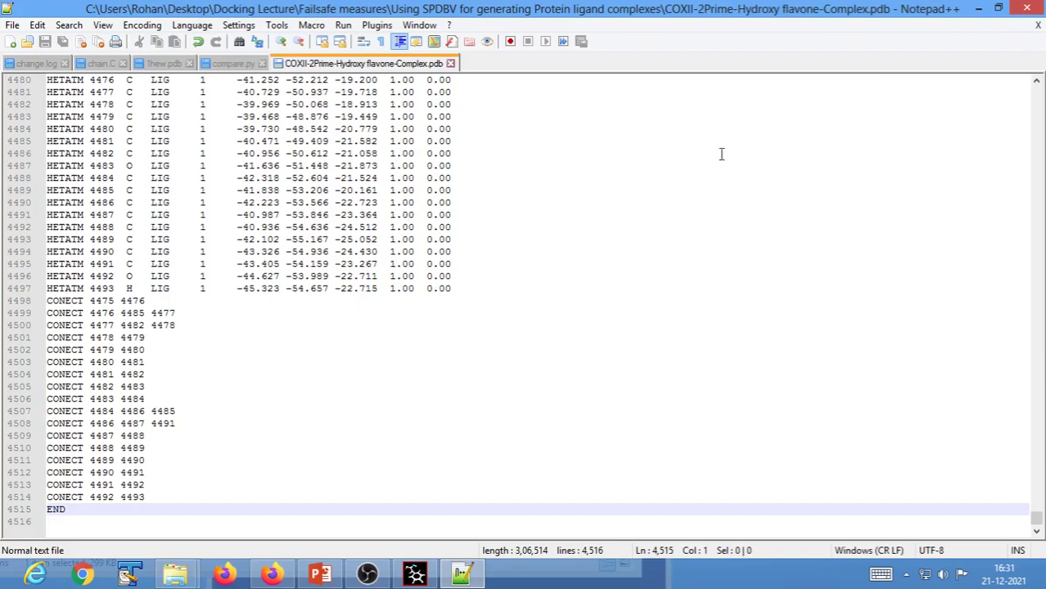
pyautogui.click(1029, 9)
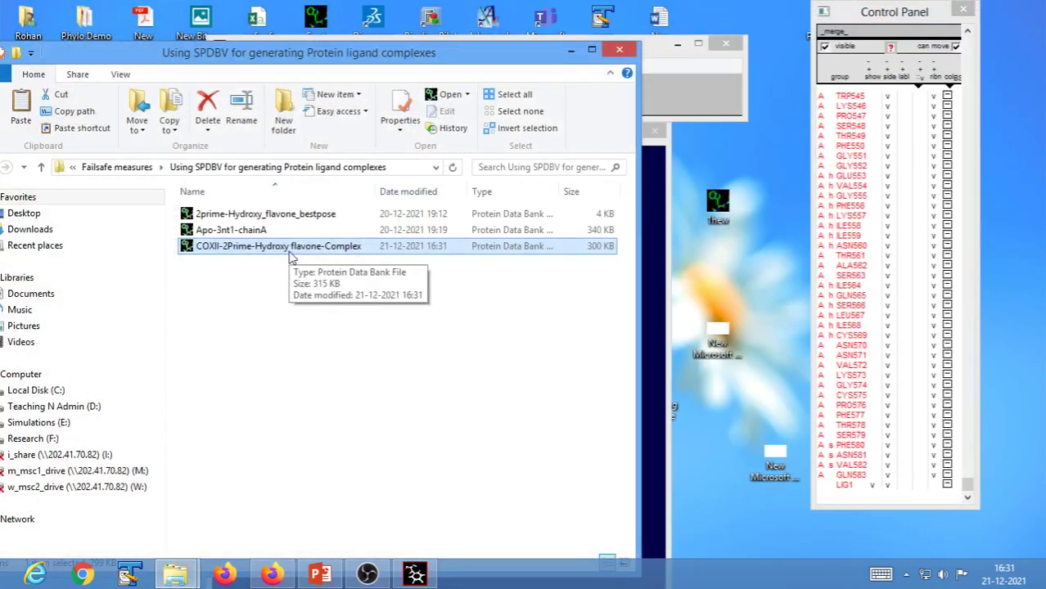
# - Switch to the Docking presentation in PowerPoint, cross off SPDBV item 4 in the slide show and keep the ink
pyautogui.click(321, 576)
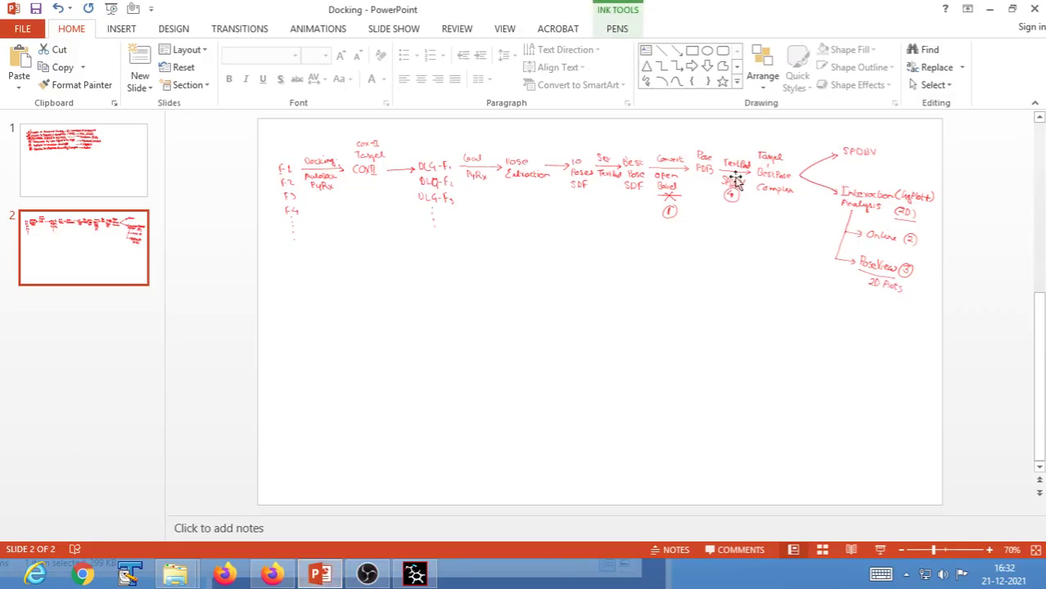
pyautogui.click(879, 550)
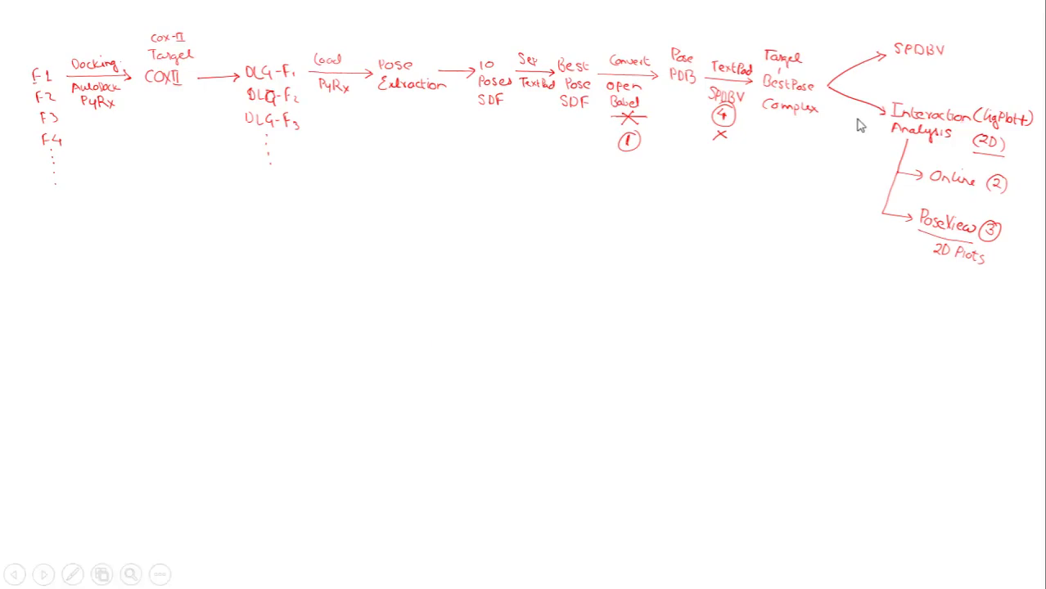
pyautogui.press('Escape')
pyautogui.click(498, 330)
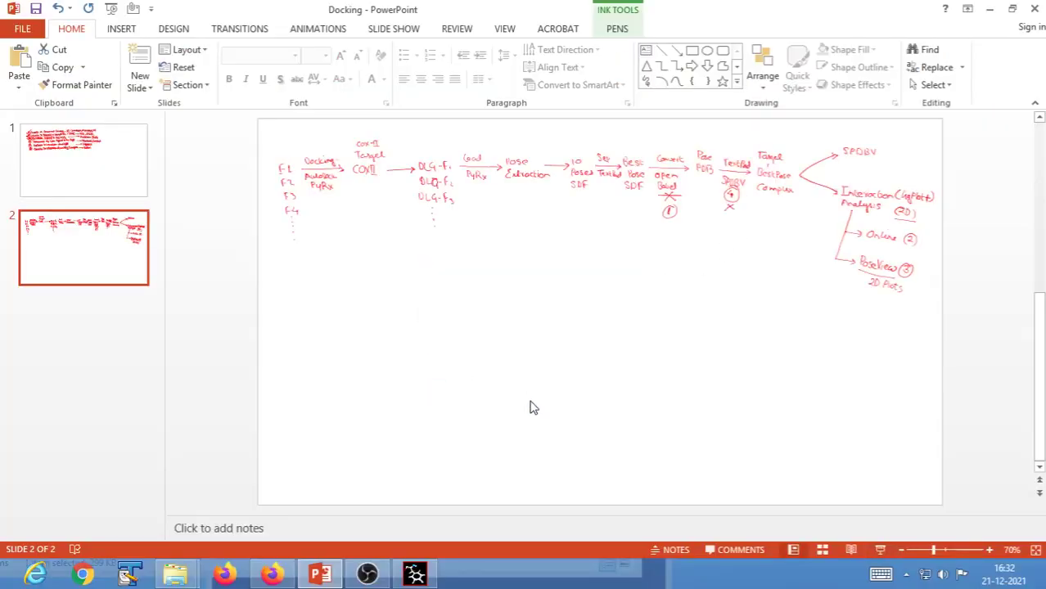
# - Create a folder named Online-Ligplot inside the Failsafe measures folder
pyautogui.click(175, 575)
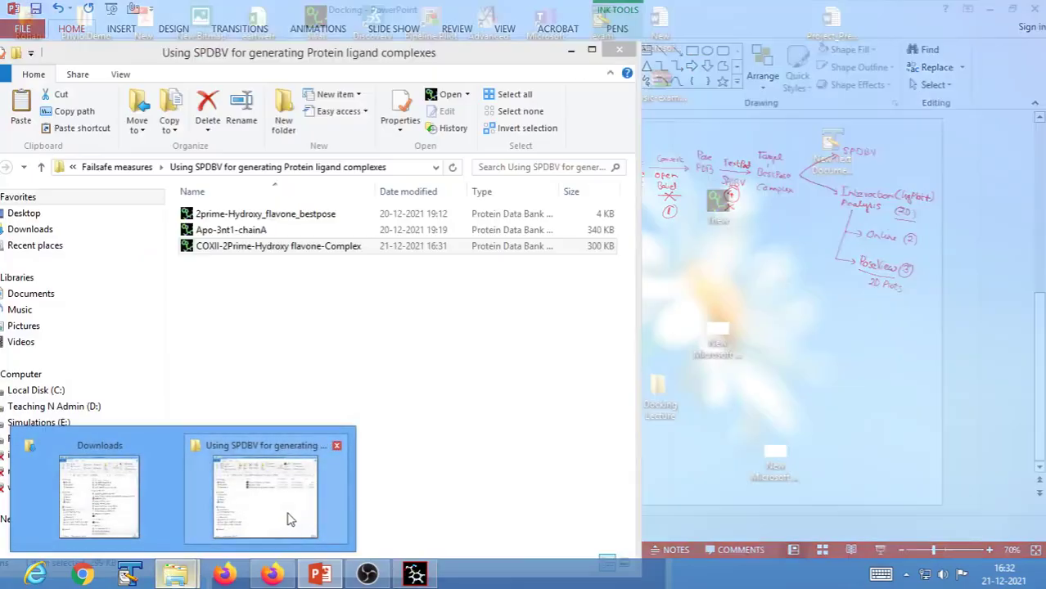
pyautogui.click(301, 528)
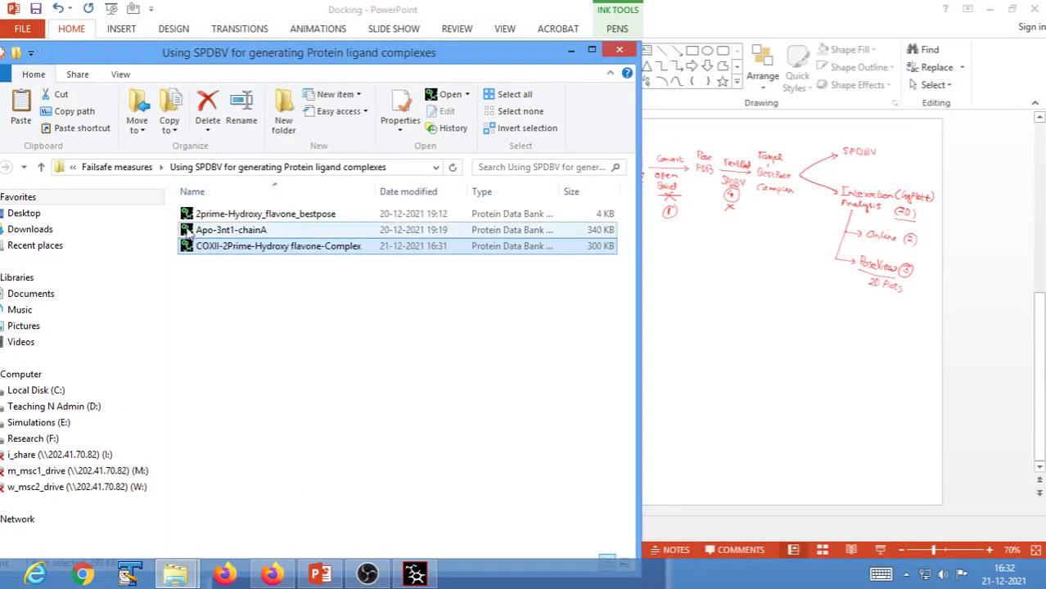
pyautogui.click(117, 167)
pyautogui.rightClick(221, 284)
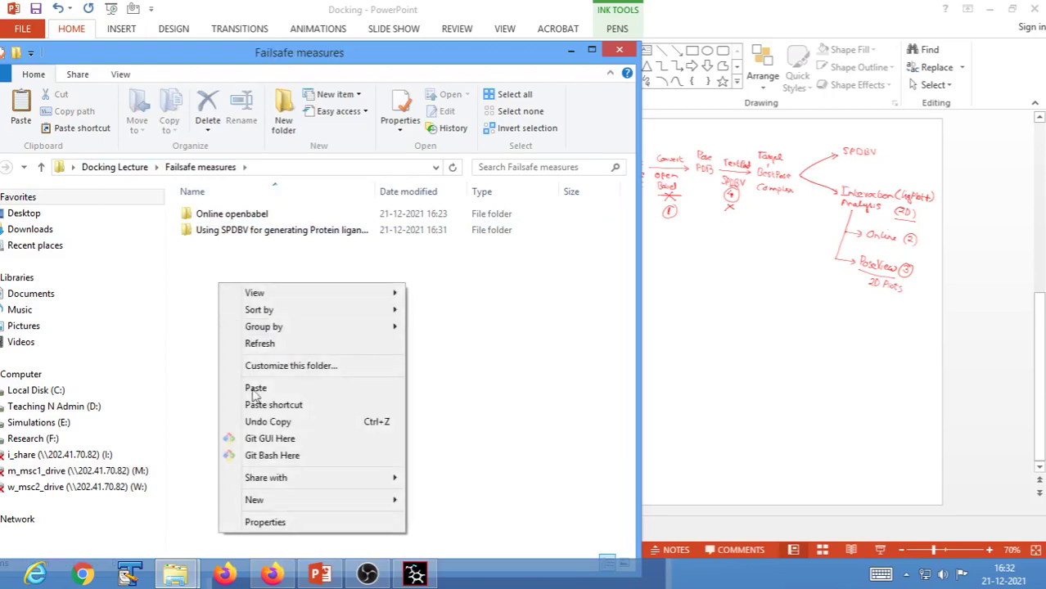
pyautogui.moveTo(271, 501)
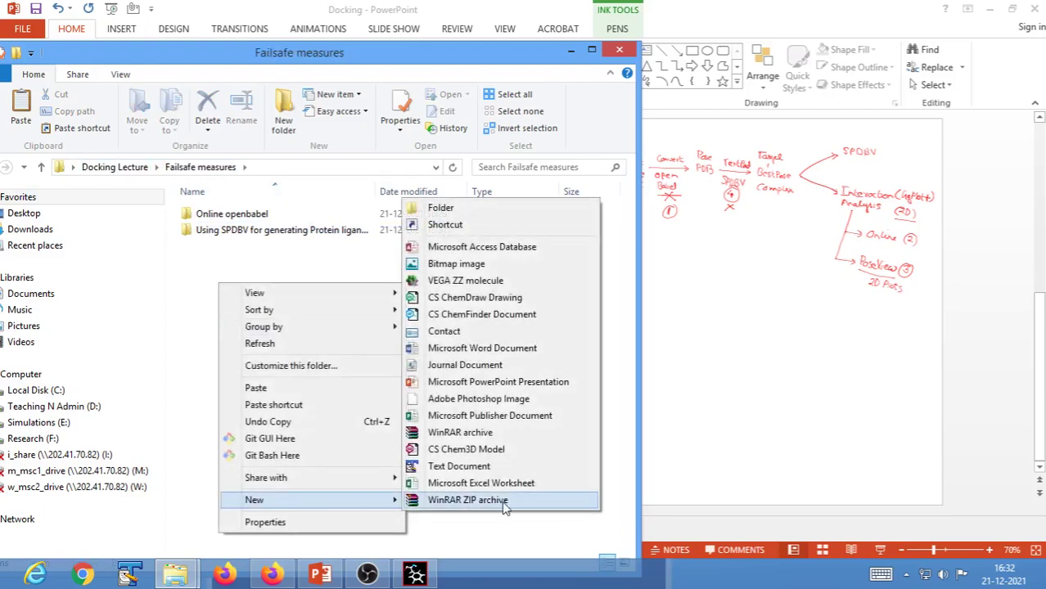
pyautogui.click(454, 211)
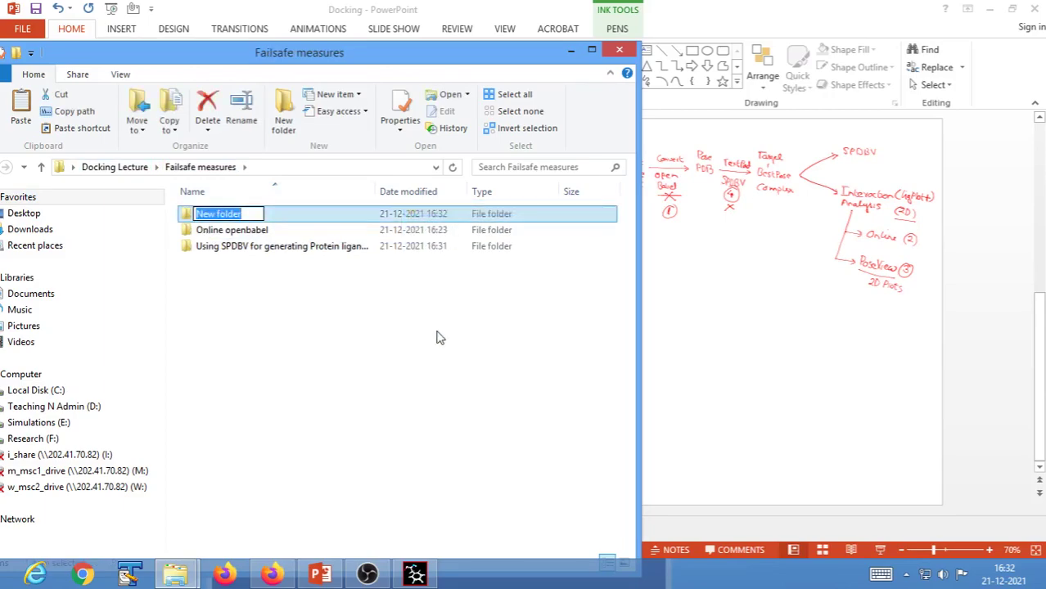
pyautogui.write('Online')
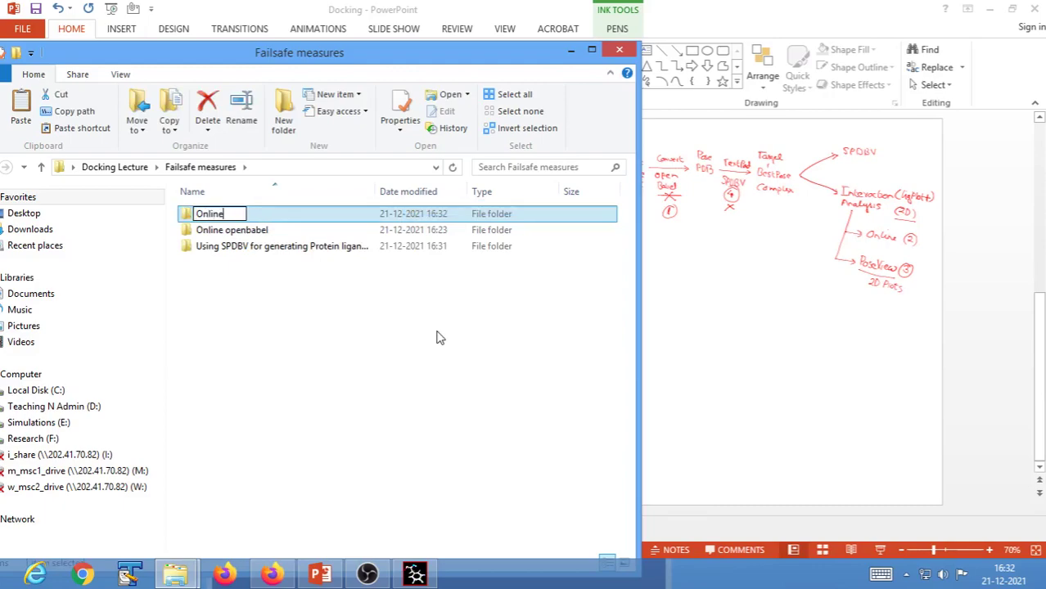
pyautogui.write('-Ligplot')
pyautogui.click(234, 339)
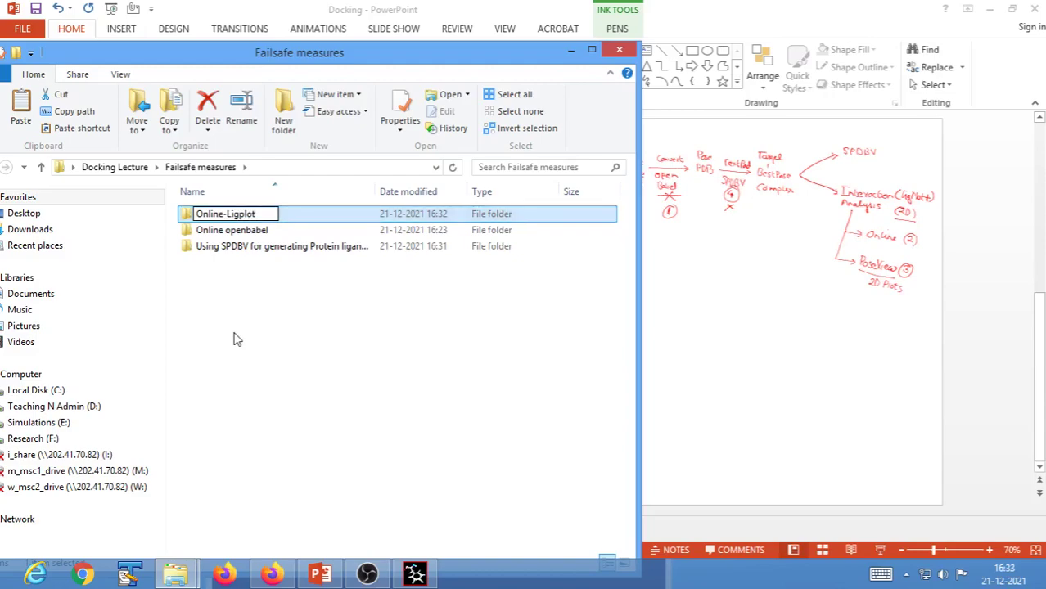
# - Copy the COXII-2Prime-Hydroxy flavone-Complex file from the SPDBV folder into Online-Ligplot and widen the Name column there
pyautogui.click(253, 249)
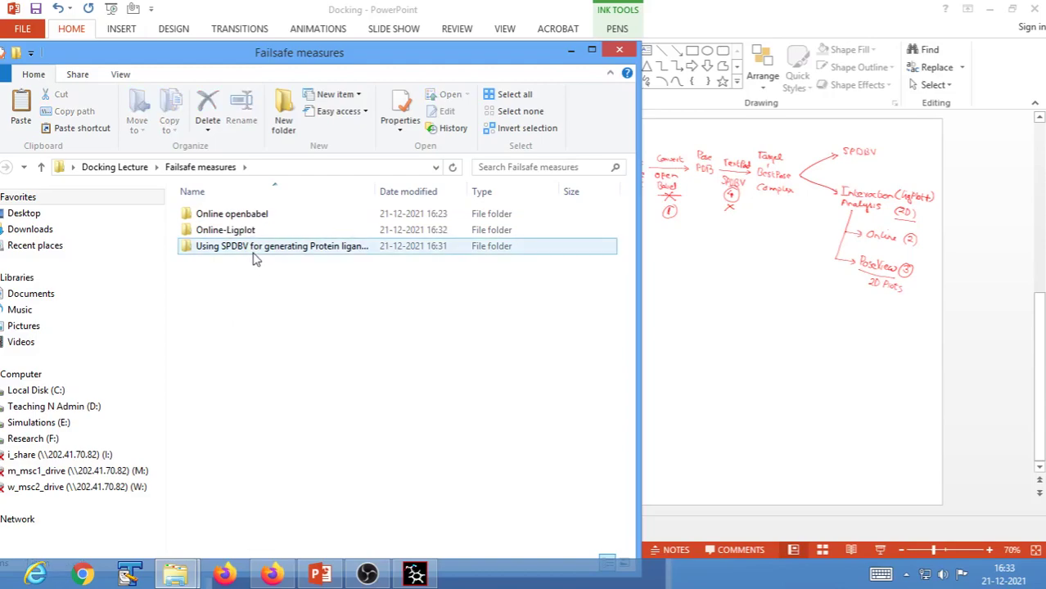
pyautogui.doubleClick(254, 249)
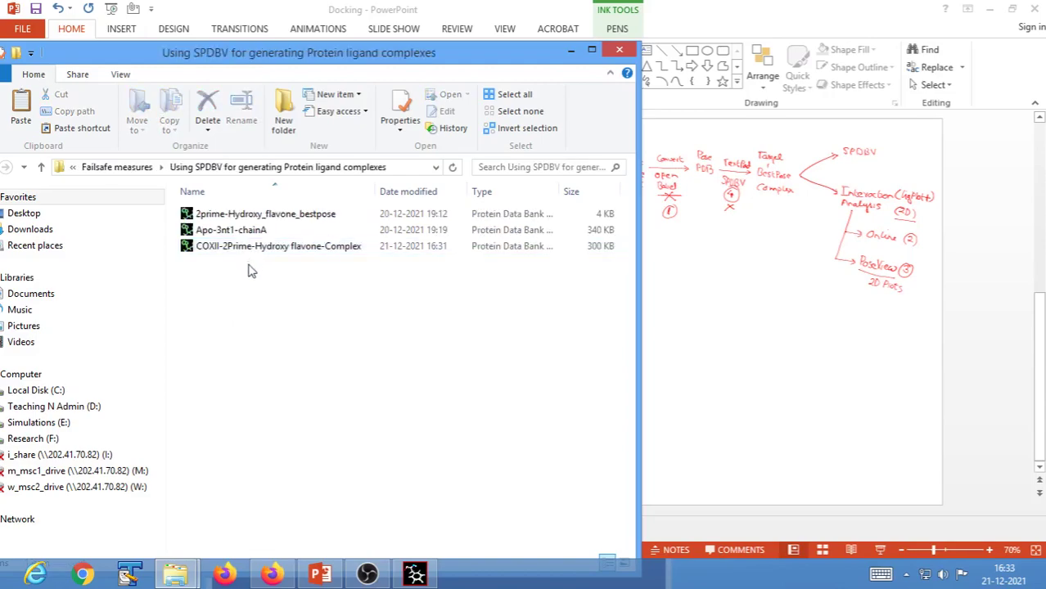
pyautogui.rightClick(257, 247)
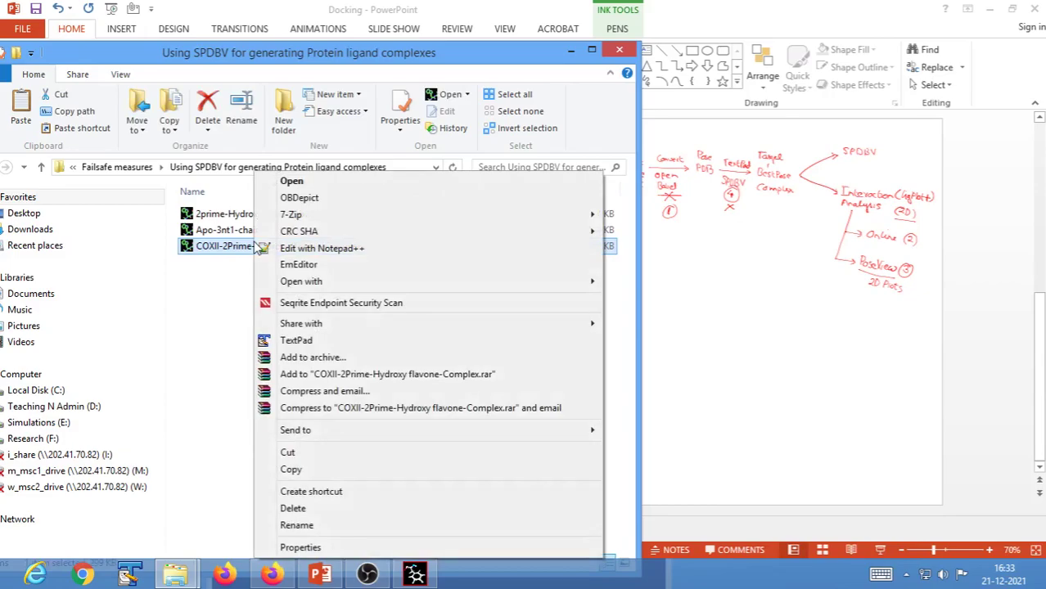
pyautogui.click(296, 470)
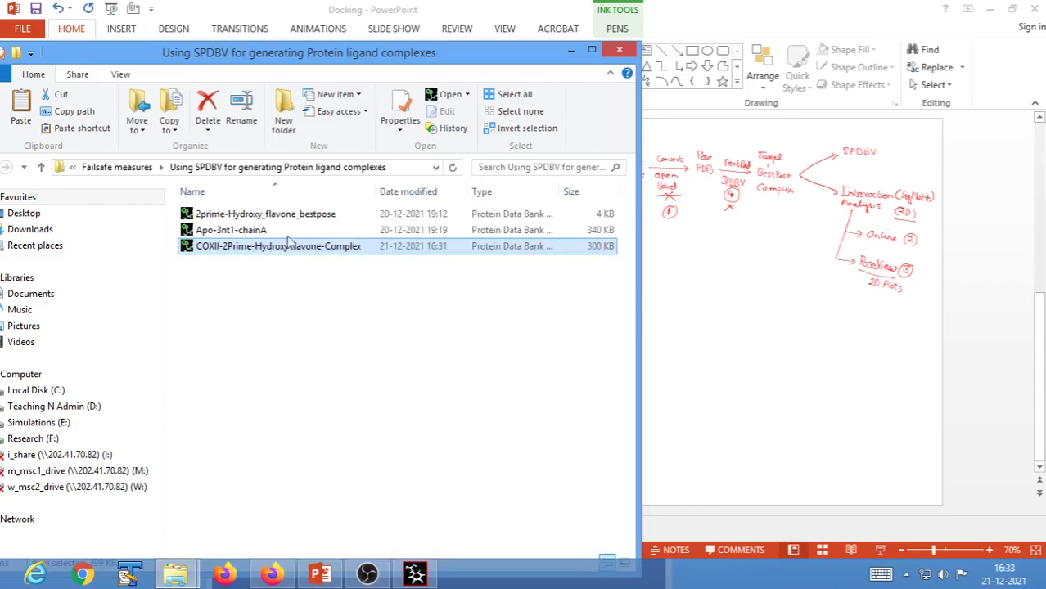
pyautogui.click(116, 167)
pyautogui.click(210, 232)
pyautogui.doubleClick(210, 232)
pyautogui.rightClick(210, 274)
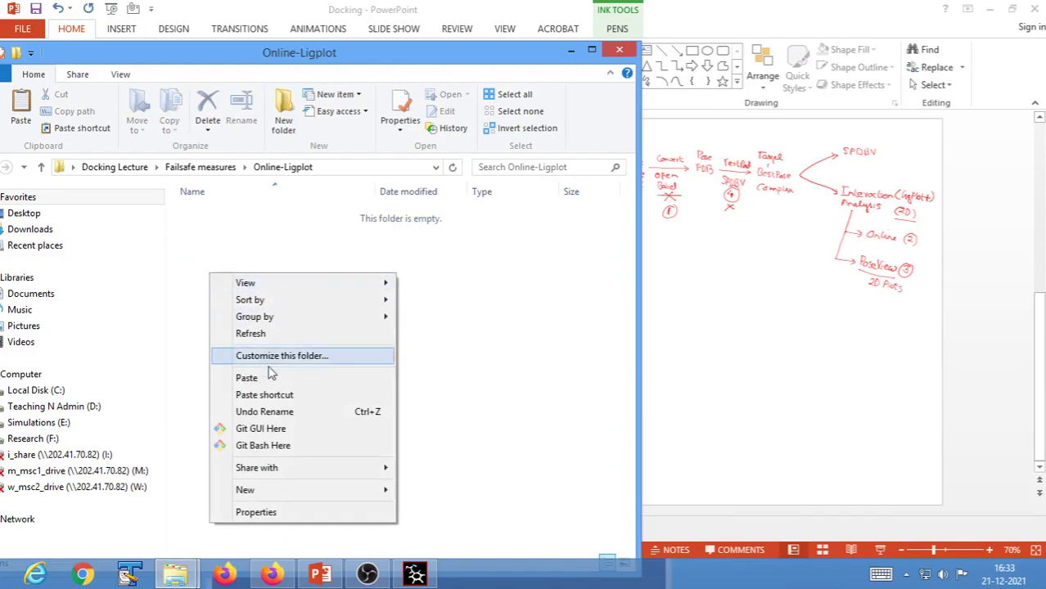
pyautogui.click(260, 381)
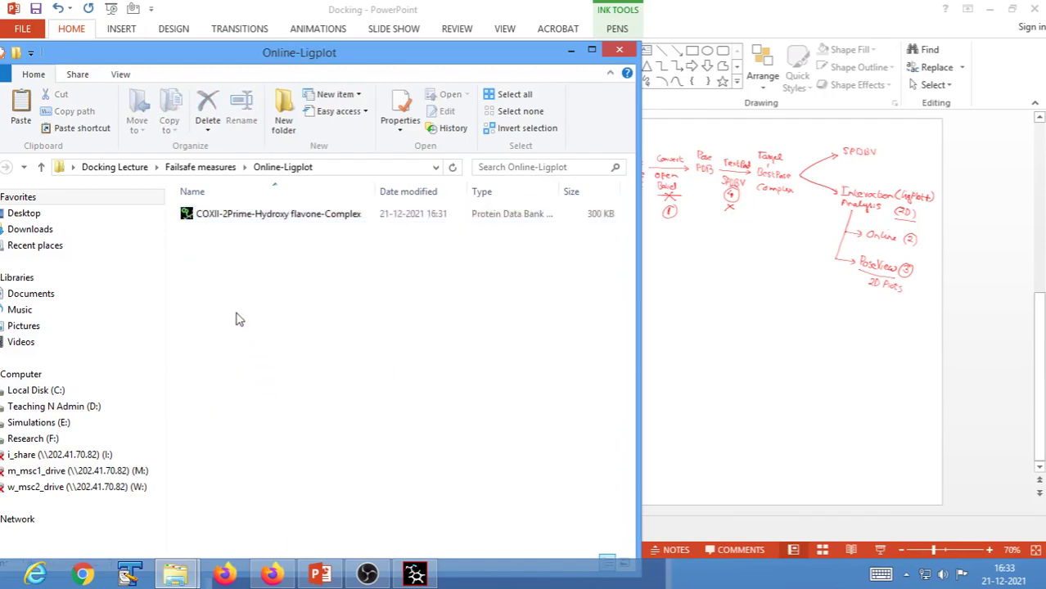
pyautogui.moveTo(373, 190); pyautogui.dragTo(530, 190)
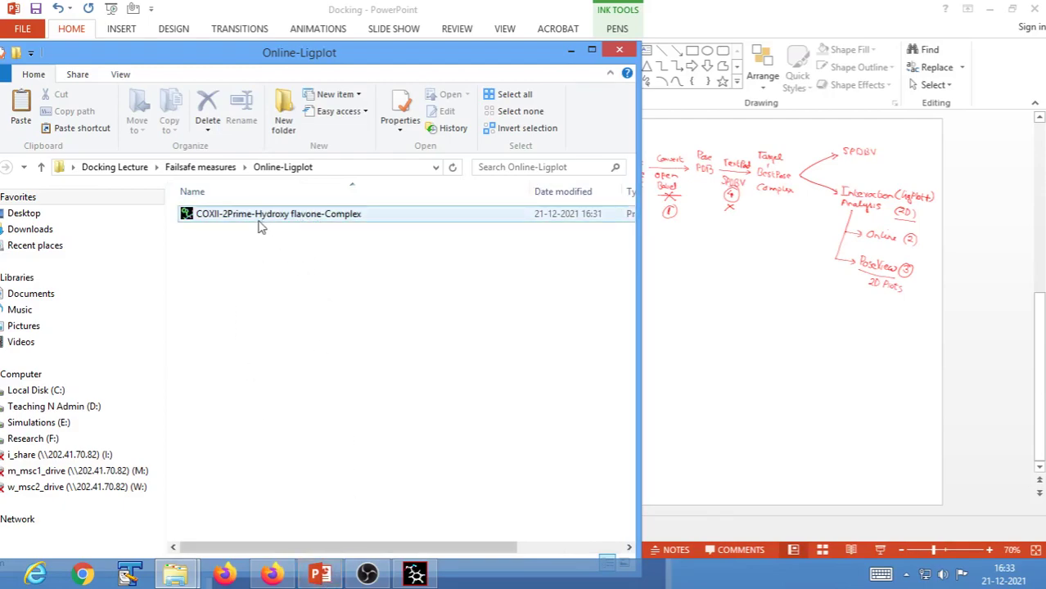
# - Check the workflow slide, minimize the presentation and folder windows, and close Swiss-PdbViewer
pyautogui.click(319, 575)
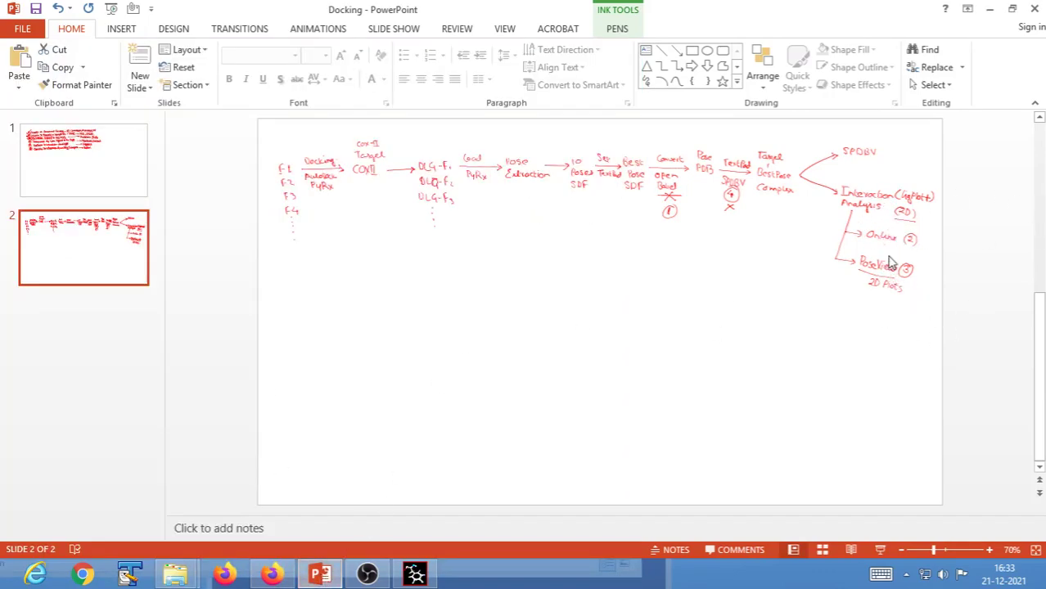
pyautogui.click(989, 8)
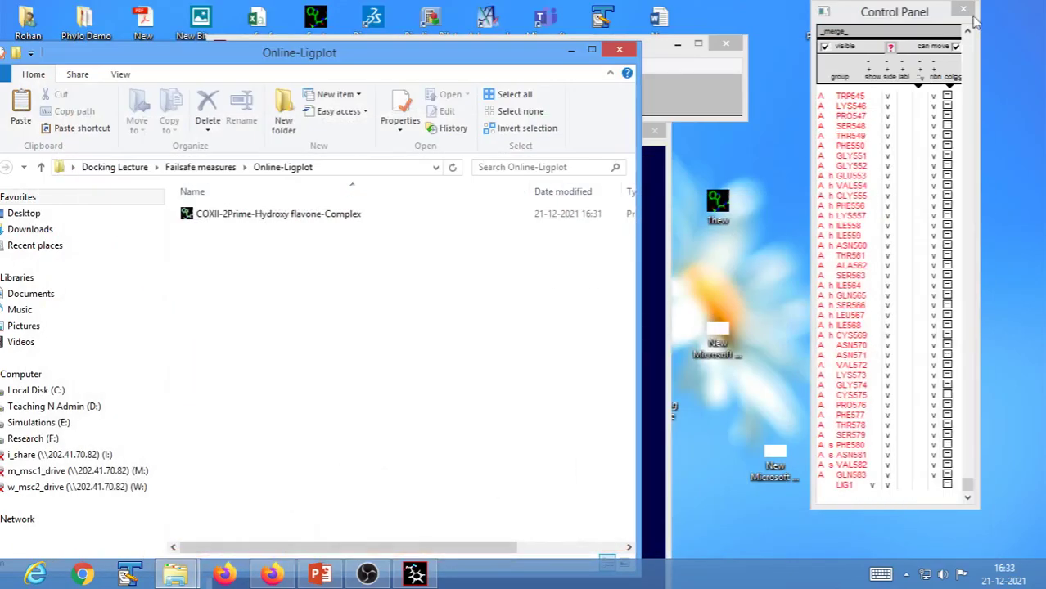
pyautogui.click(571, 49)
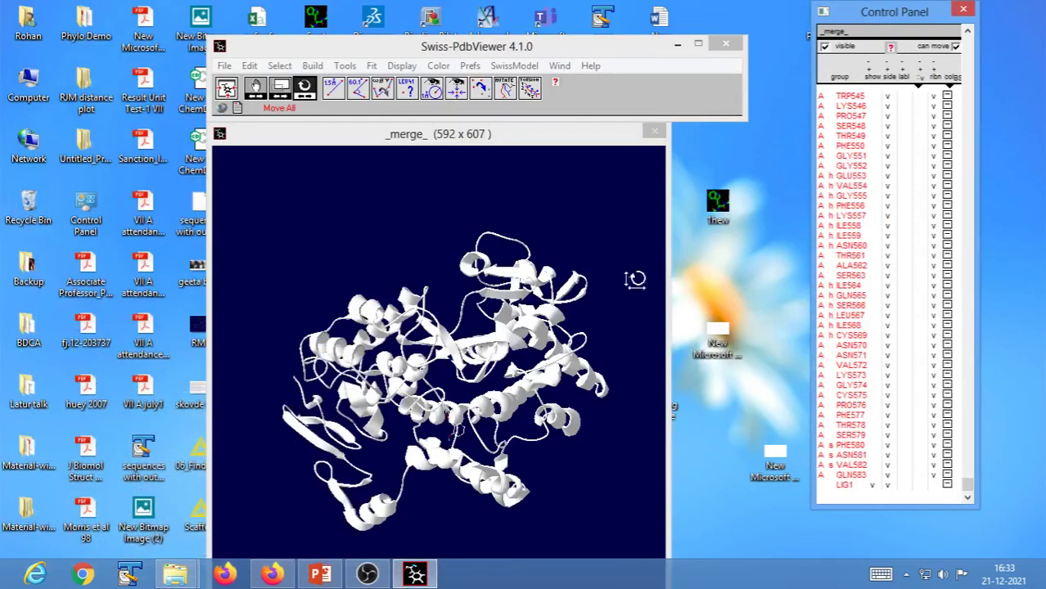
pyautogui.click(728, 45)
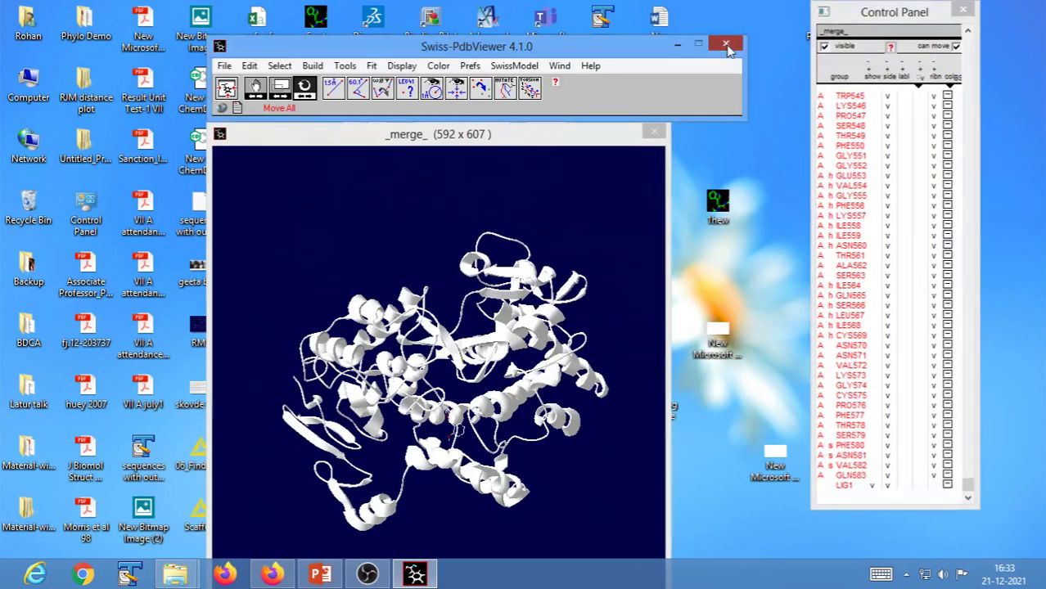
pyautogui.click(726, 45)
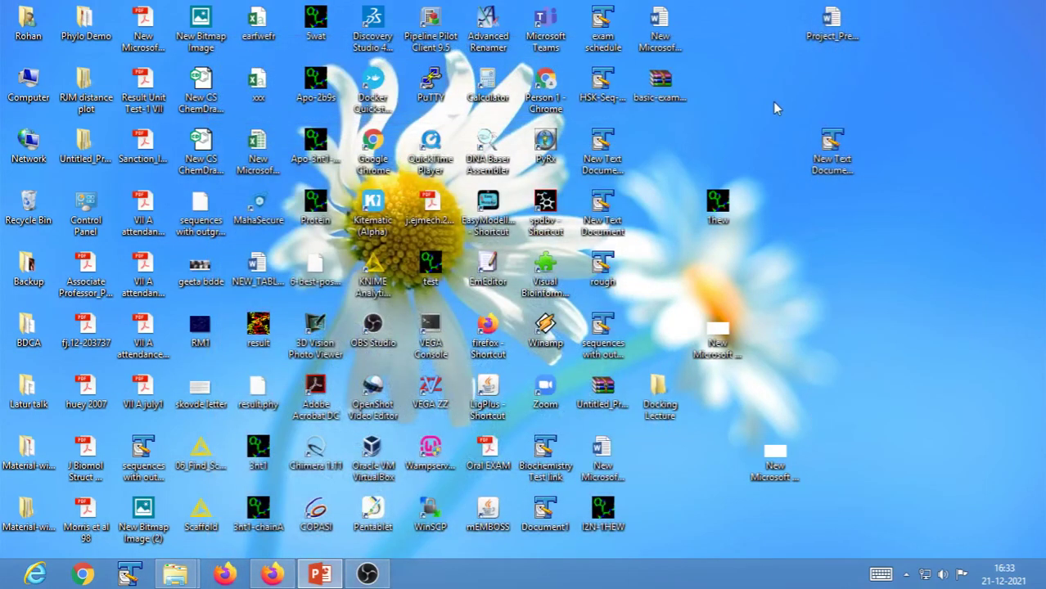
# - Switch to Firefox and activate the query box on the Google results page for openbabel online
pyautogui.click(274, 577)
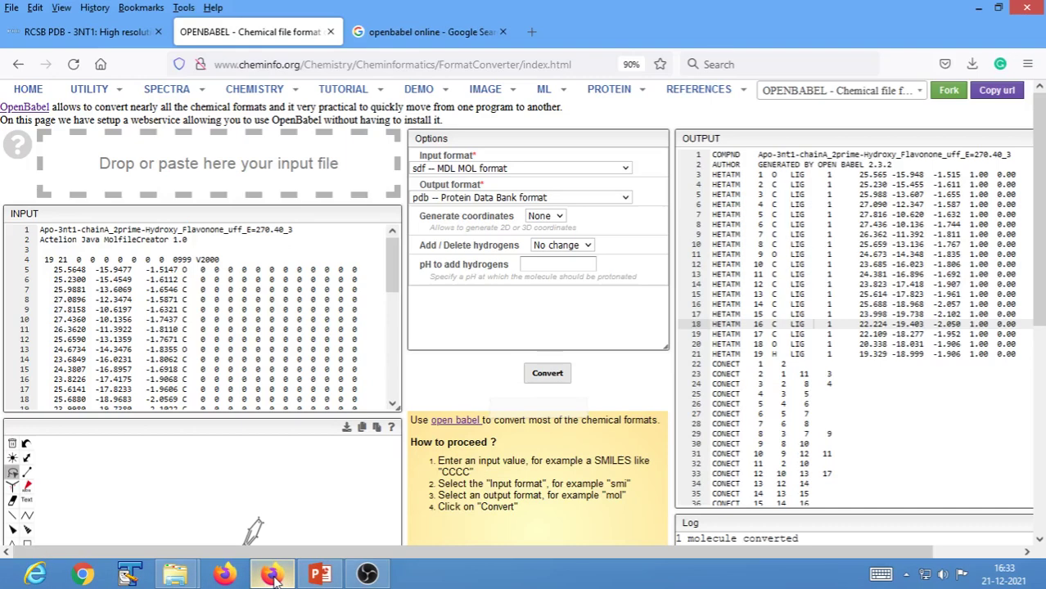
pyautogui.click(437, 32)
pyautogui.click(322, 113)
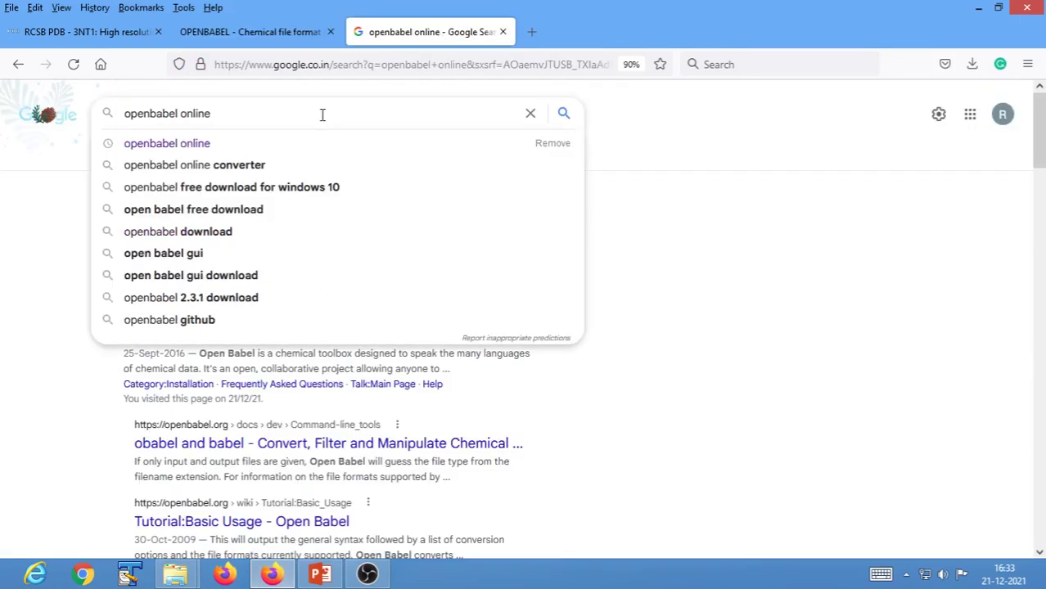
# - Search Google for PDBSUM and open the PDBsum - EMBL-EBI site from the results
pyautogui.press('BackSpace')
pyautogui.press('BackSpace')
pyautogui.press('BackSpace')
pyautogui.press('BackSpace')
pyautogui.press('BackSpace')
pyautogui.press('BackSpace')
pyautogui.press('BackSpace')
pyautogui.press('BackSpace')
pyautogui.press('BackSpace')
pyautogui.press('BackSpace')
pyautogui.press('BackSpace')
pyautogui.press('BackSpace')
pyautogui.press('BackSpace')
pyautogui.press('BackSpace')
pyautogui.press('BackSpace')
pyautogui.press('BackSpace')
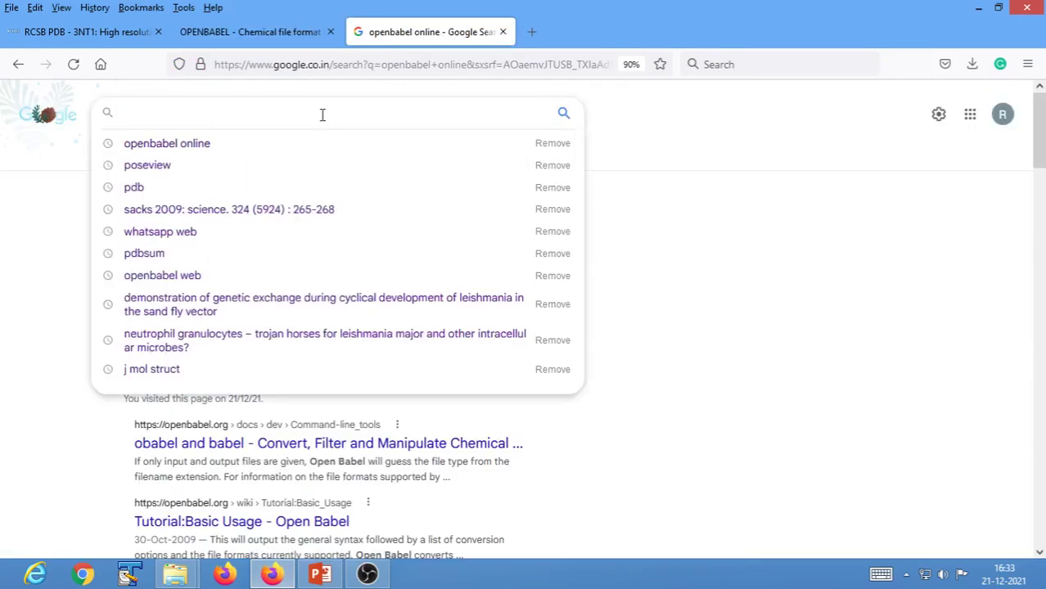
pyautogui.write('PDBSU')
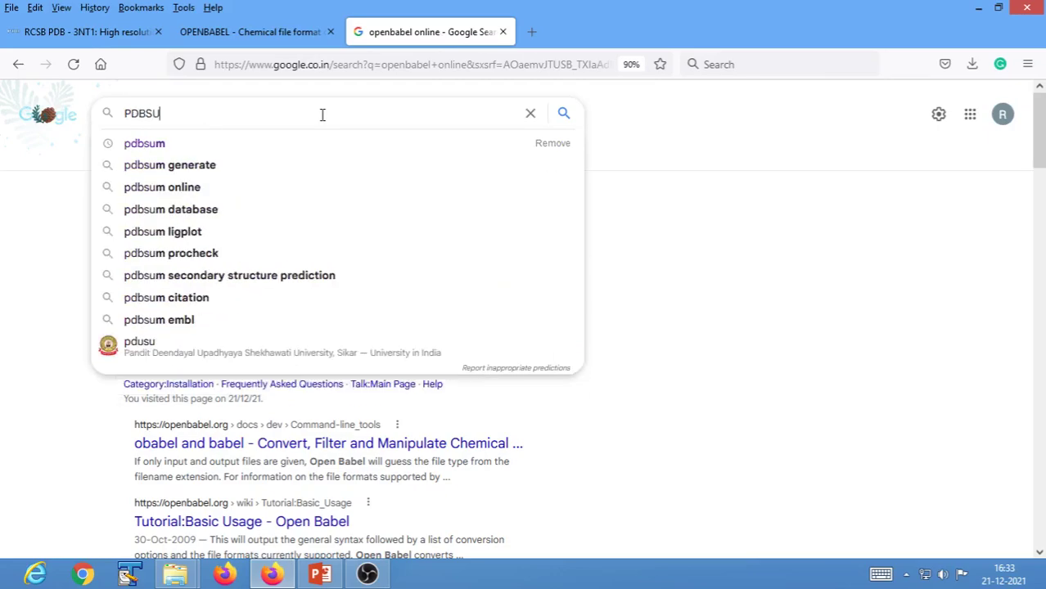
pyautogui.write('M')
pyautogui.press('Return')
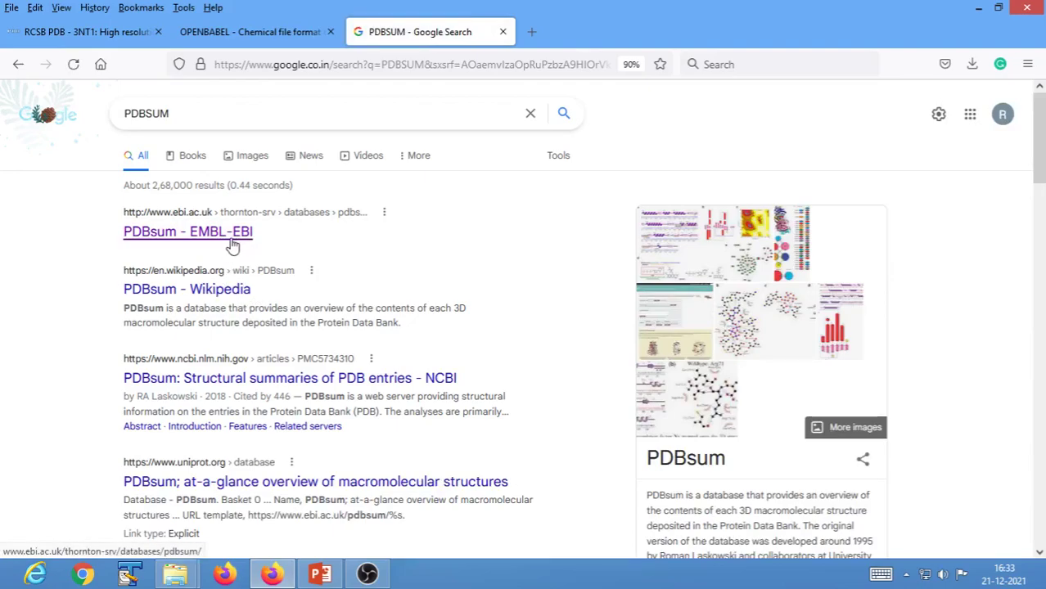
pyautogui.click(180, 239)
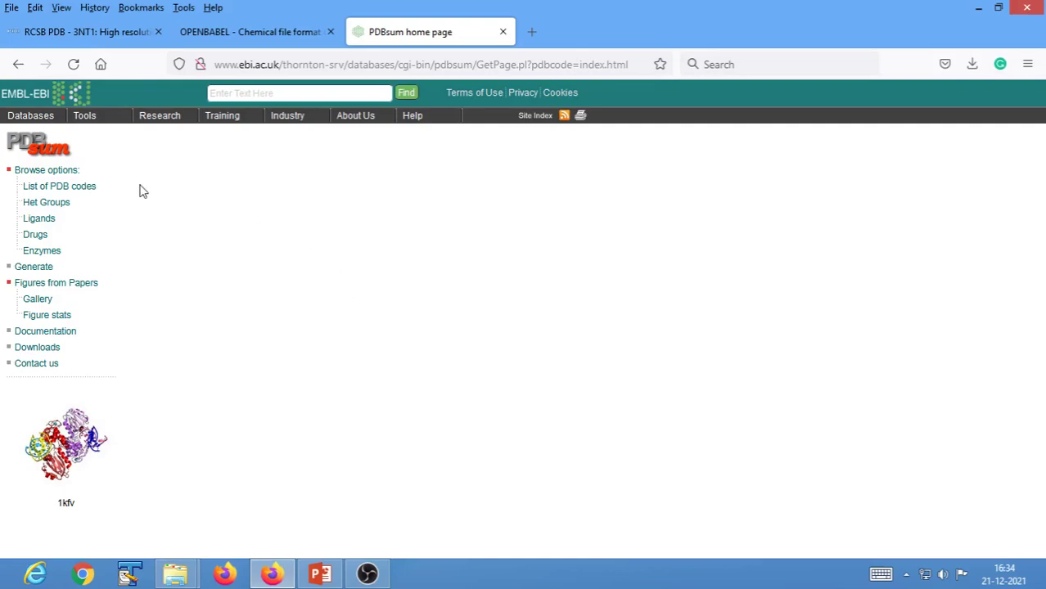
# - On the PDBsum Generate page, choose COXII-2Prime-Hydroxy flavone-Complex from Docking Lecture > Failsafe measures > Online-Ligplot as the PDB-format file
pyautogui.click(33, 269)
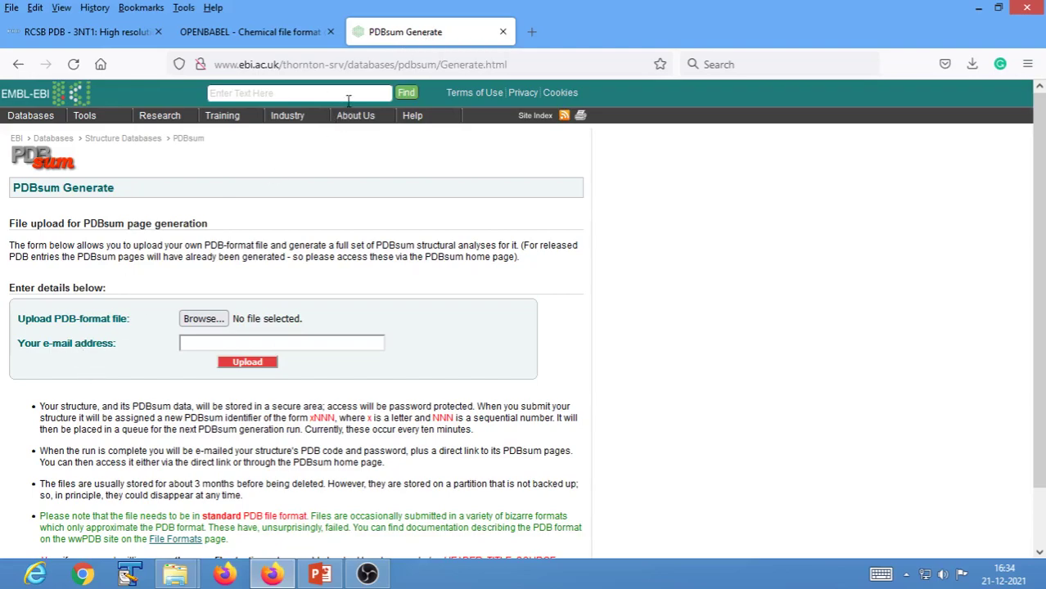
pyautogui.click(203, 321)
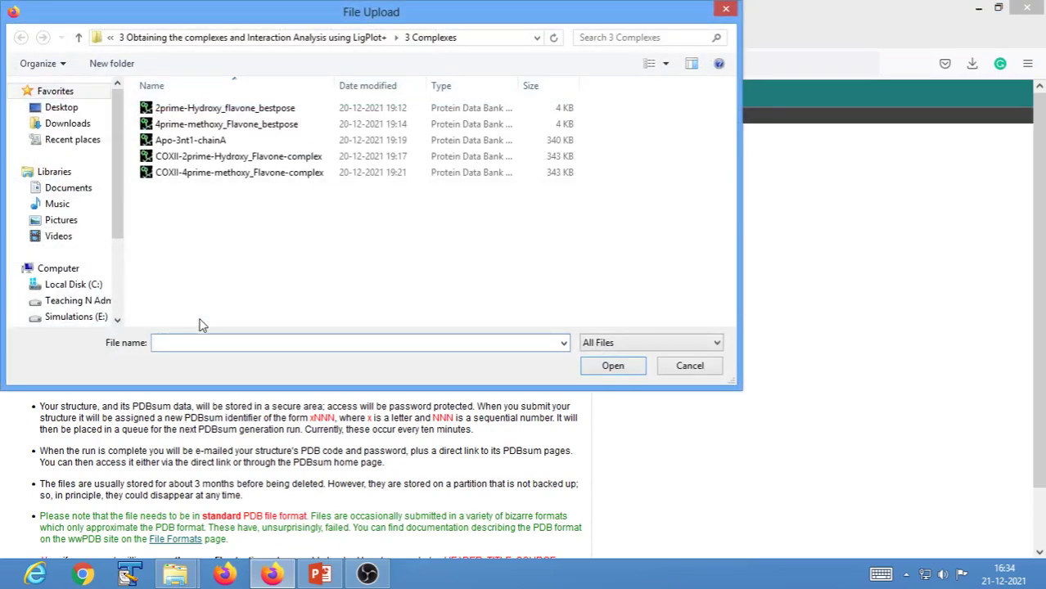
pyautogui.click(293, 41)
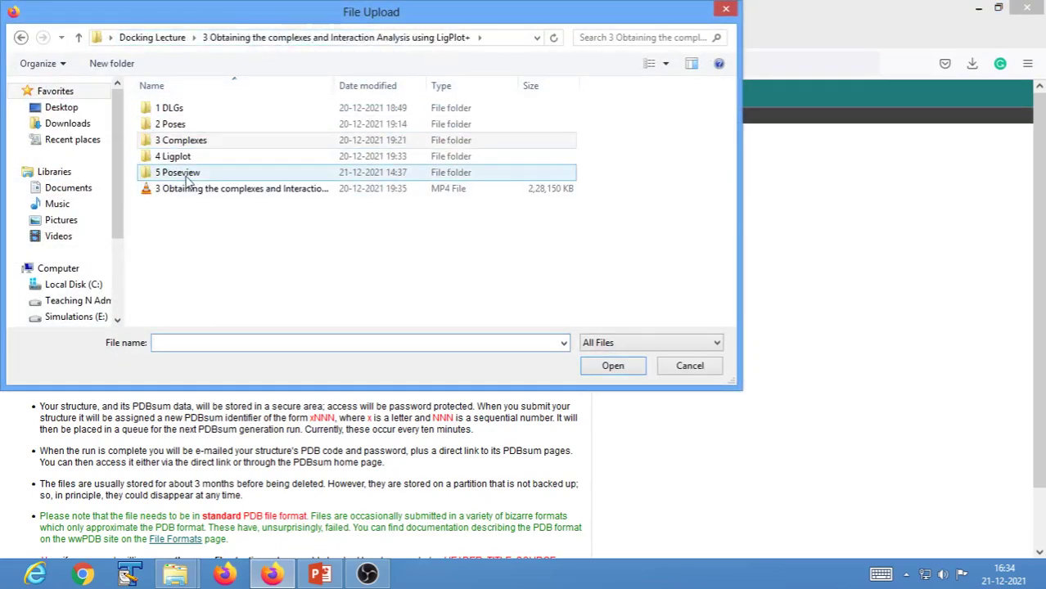
pyautogui.click(160, 37)
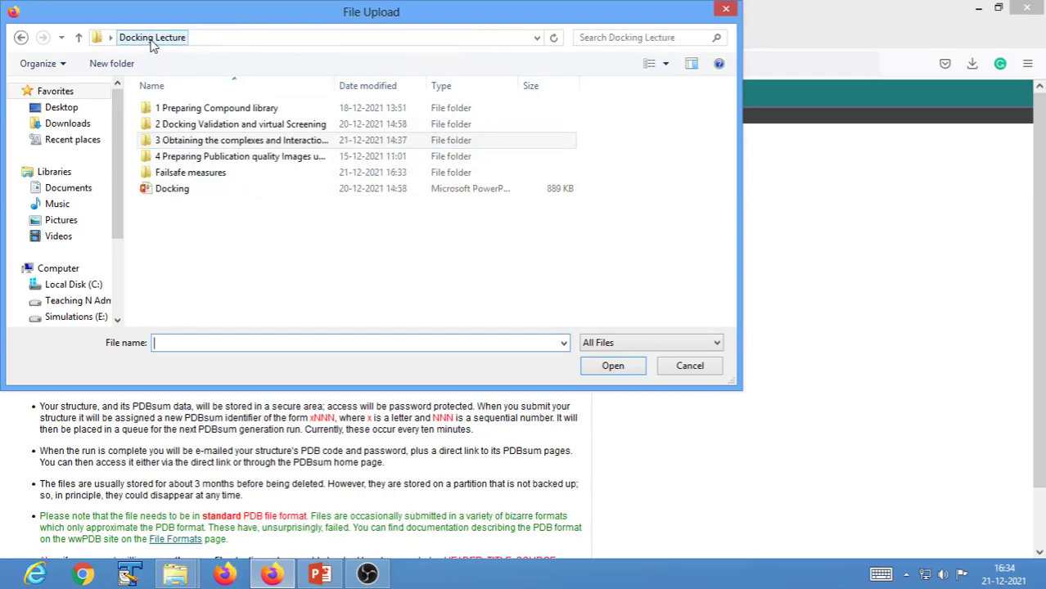
pyautogui.doubleClick(187, 172)
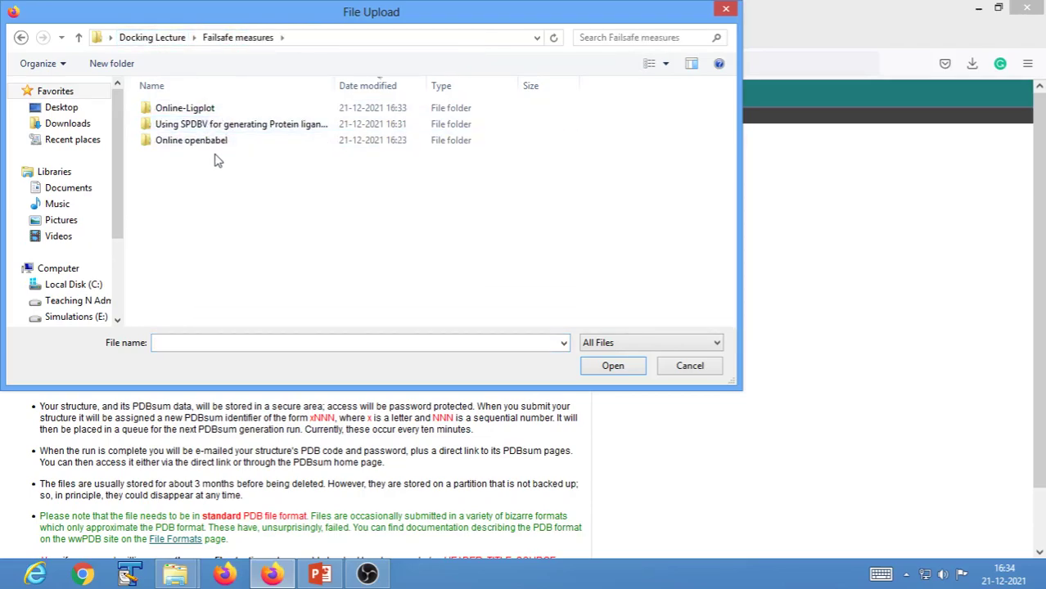
pyautogui.doubleClick(194, 109)
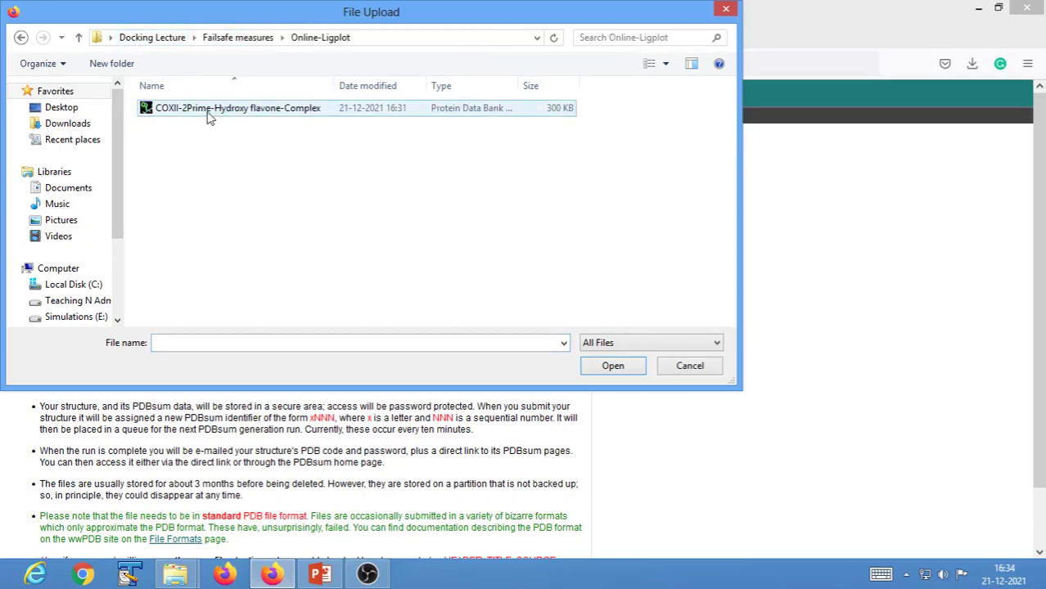
pyautogui.click(209, 115)
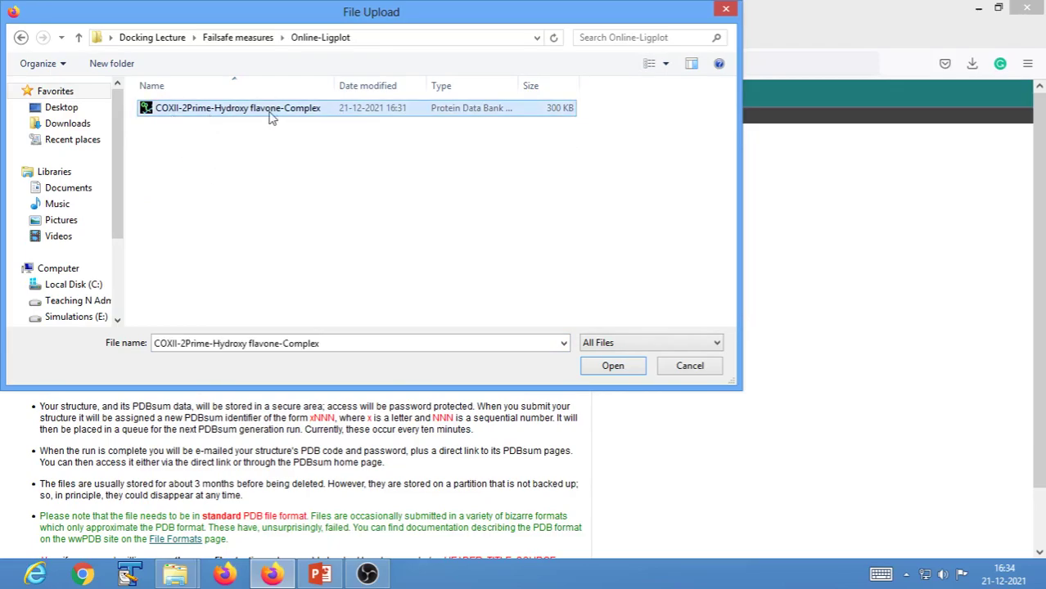
pyautogui.click(609, 367)
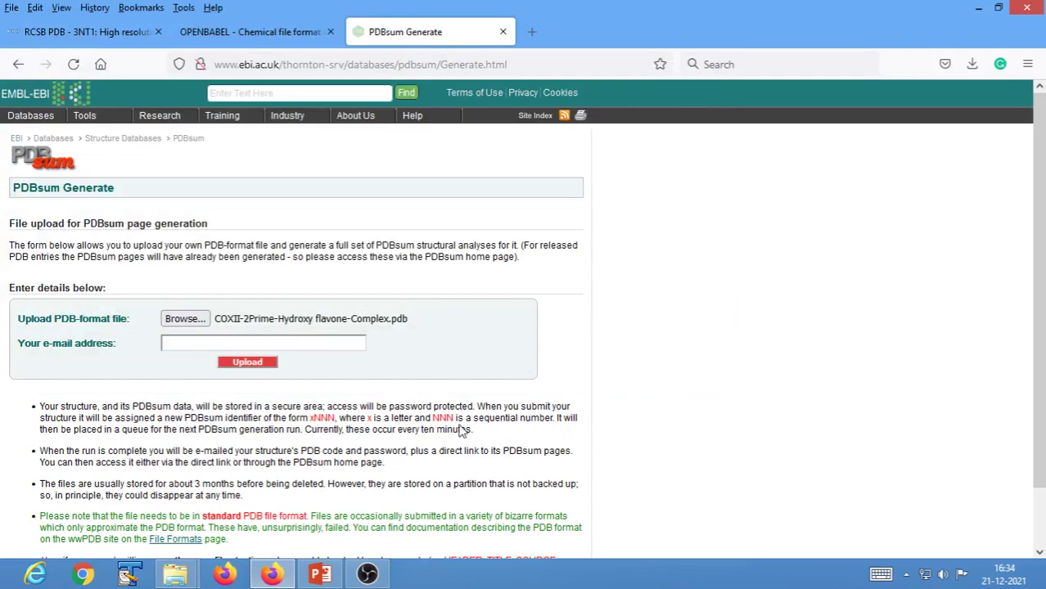
# - Fill in the saved Rediffmail address as the contact e-mail, submit the structure, and highlight the e-mail notice on the queue page
pyautogui.click(288, 344)
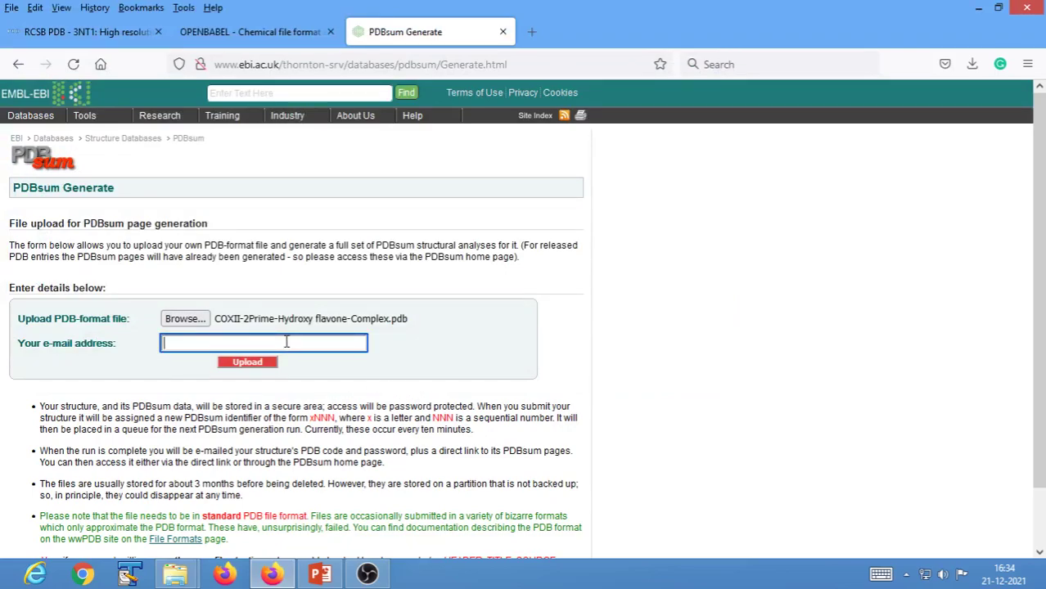
pyautogui.click(286, 344)
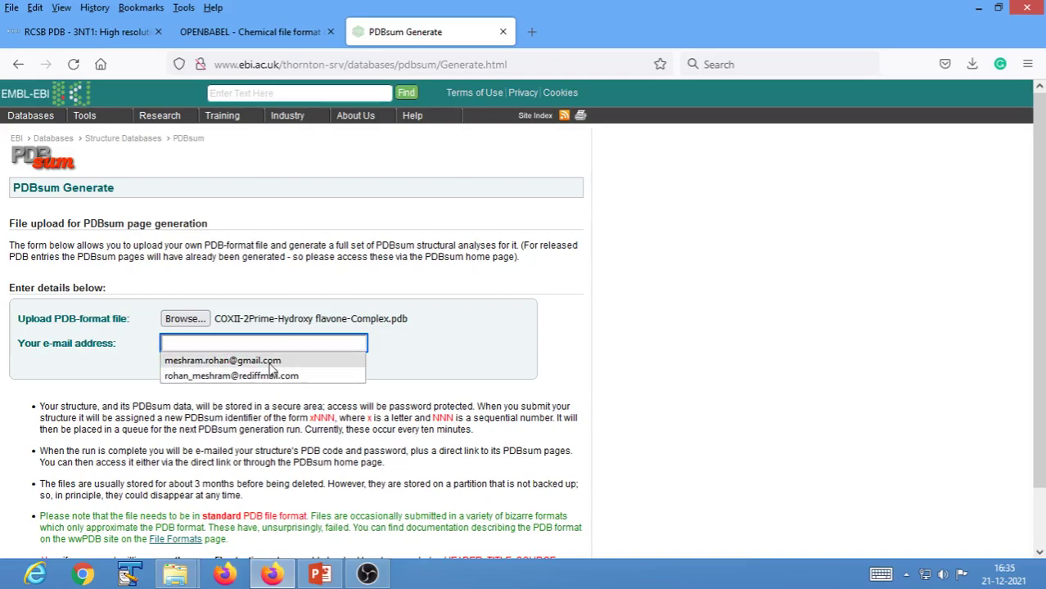
pyautogui.click(276, 375)
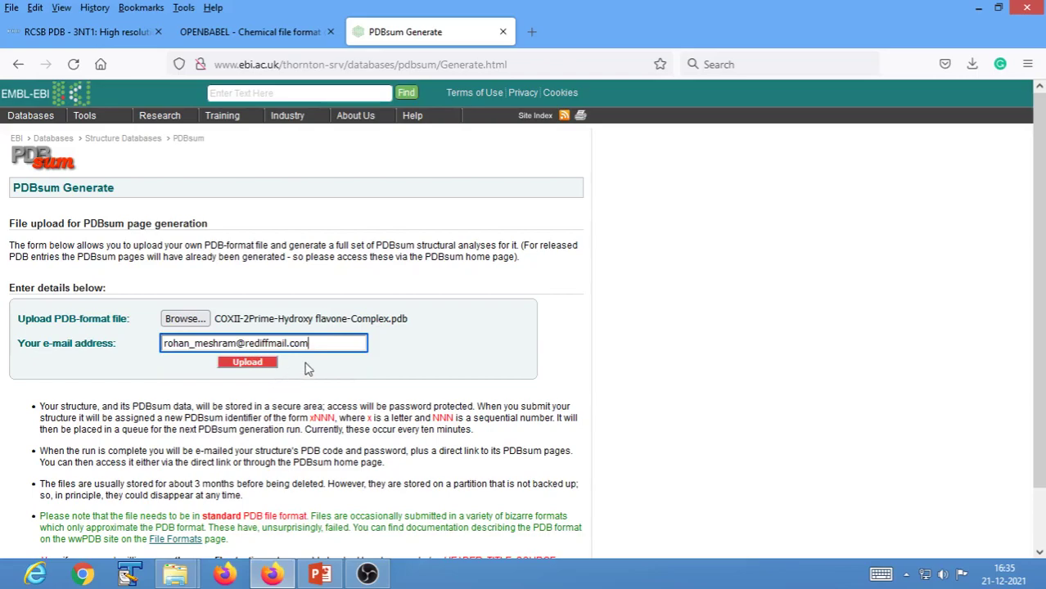
pyautogui.click(249, 363)
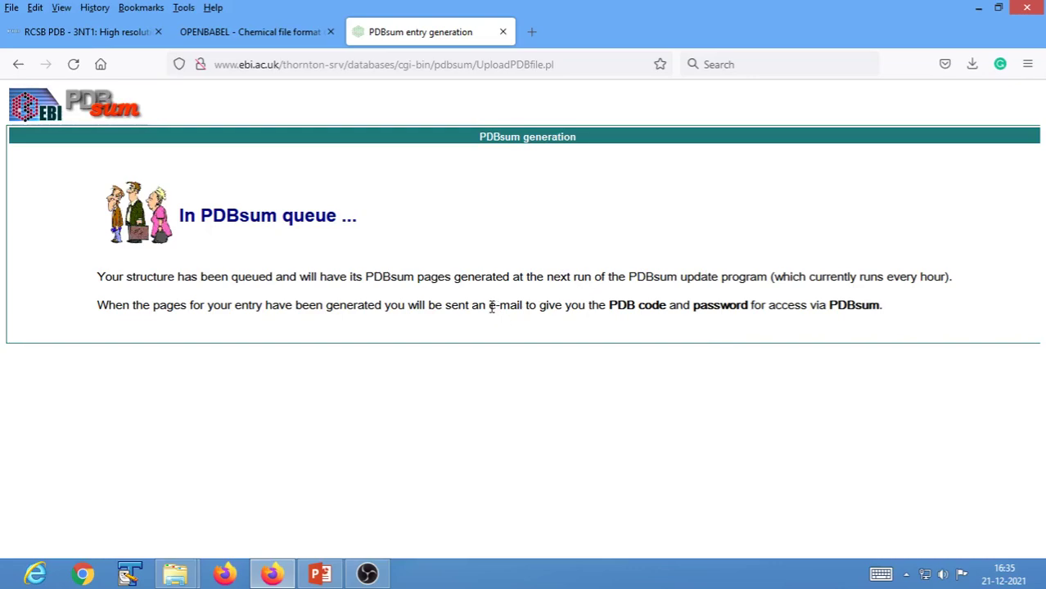
pyautogui.moveTo(491, 307); pyautogui.dragTo(607, 299)
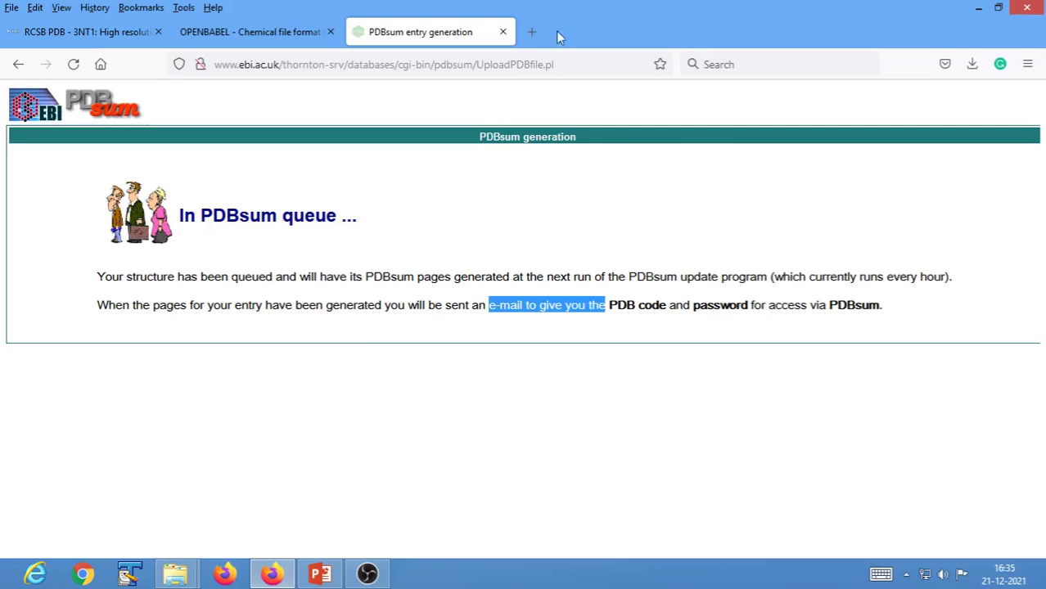
# - Open Rediffmail in a new browser tab and sign in to the mailbox with the saved login
pyautogui.click(532, 34)
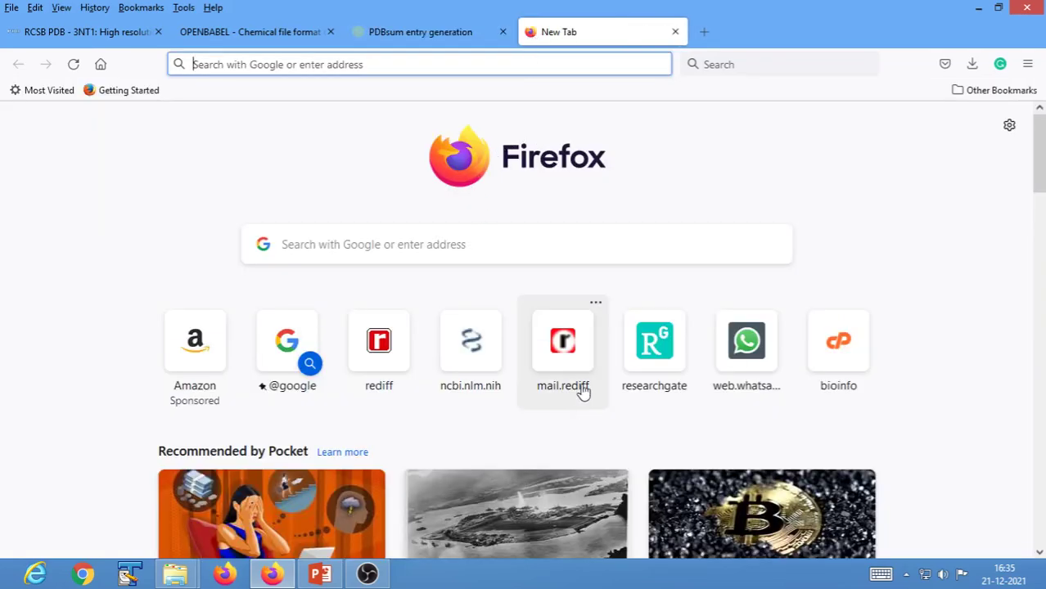
pyautogui.click(561, 365)
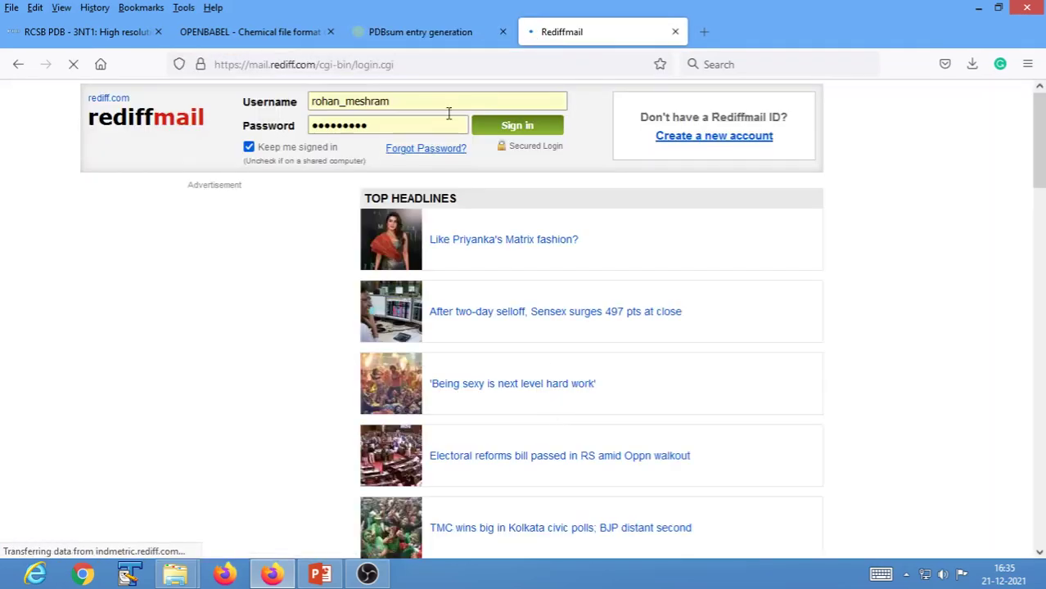
pyautogui.click(517, 127)
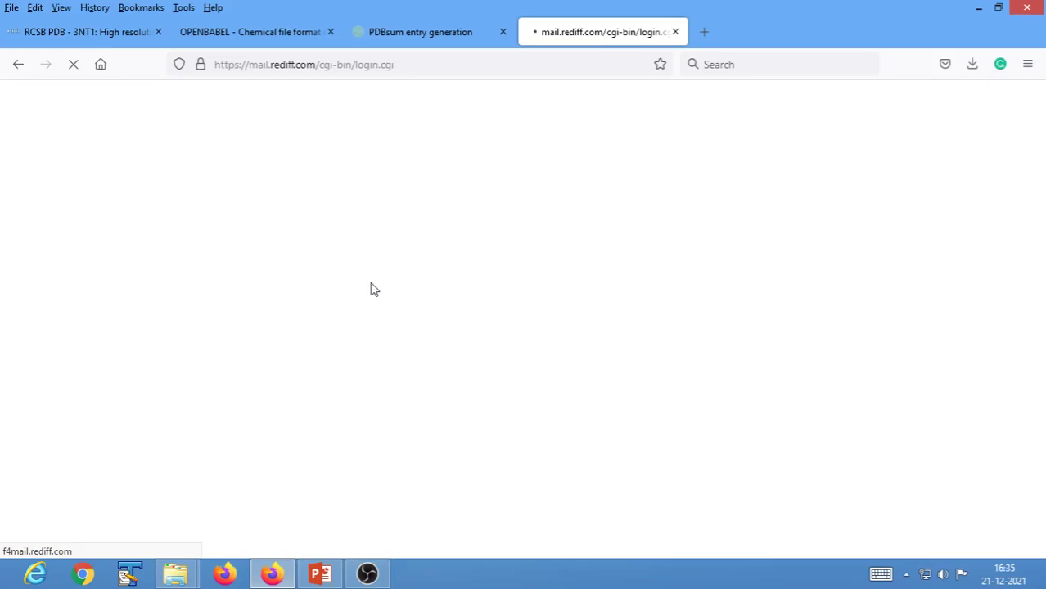
pyautogui.click(403, 31)
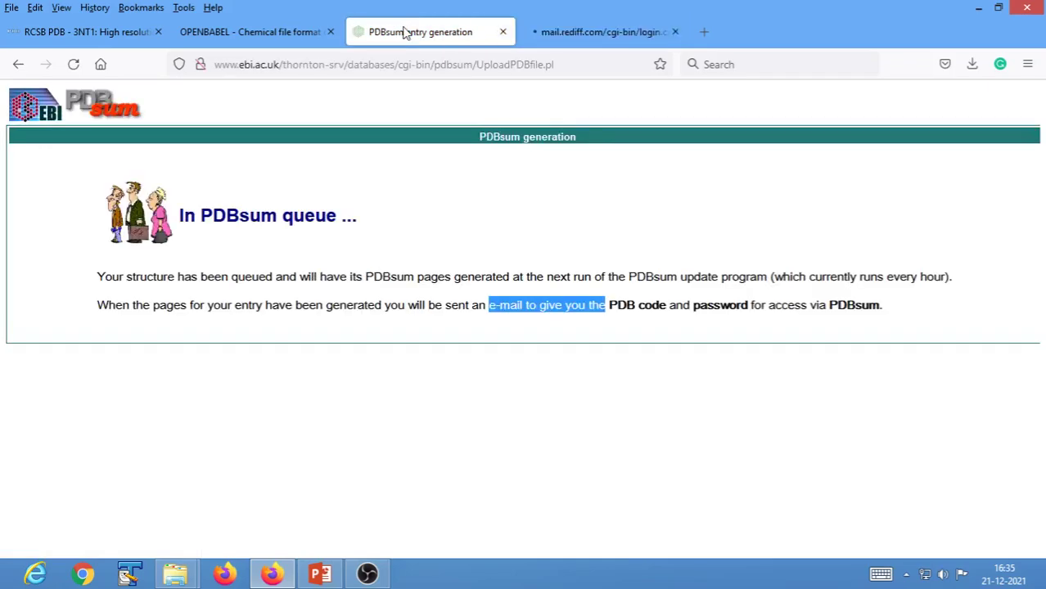
pyautogui.click(544, 28)
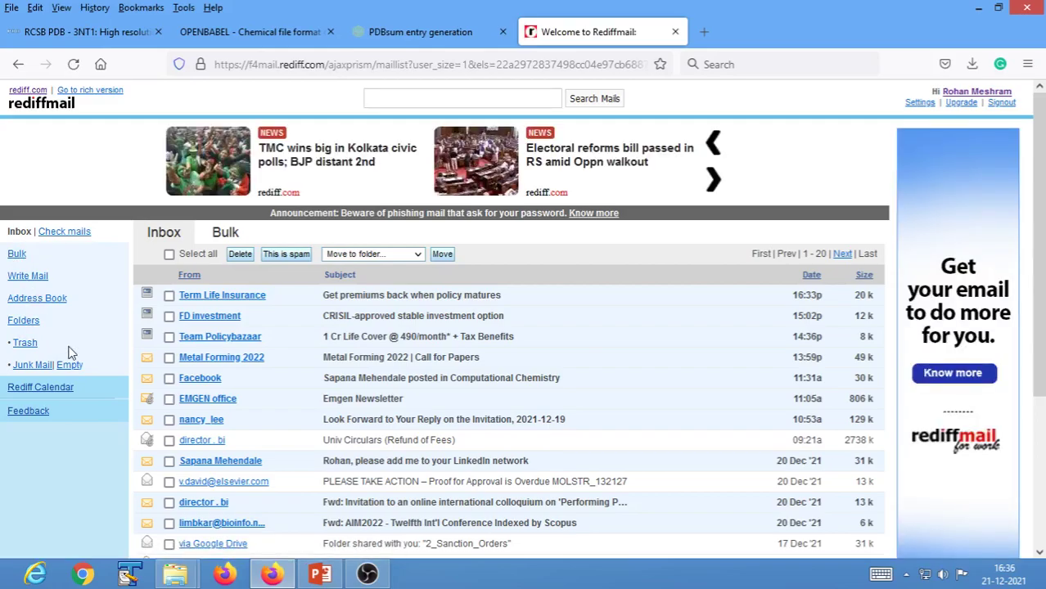
# - Check the Bulk, Inbox and Junk Mail folders for the PDBsum notification e-mail
pyautogui.click(16, 255)
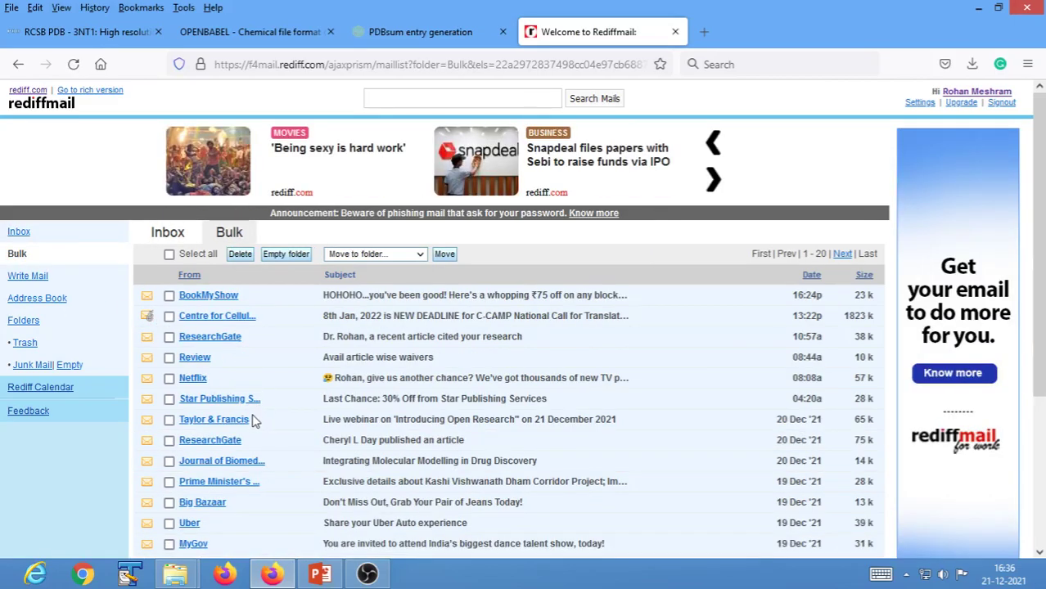
pyautogui.scroll(-2, 253, 420)
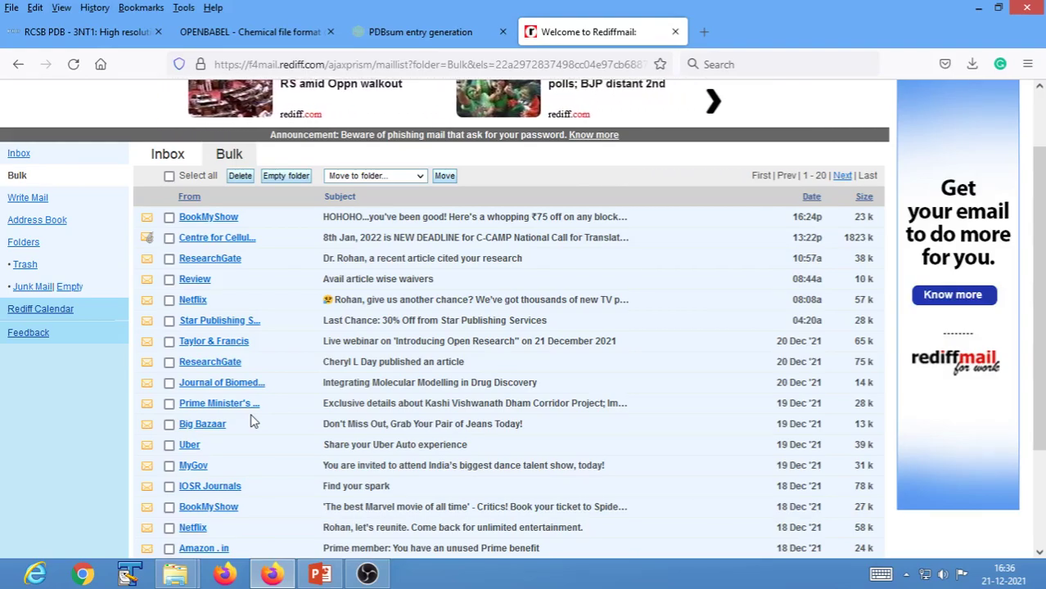
pyautogui.scroll(2, 252, 421)
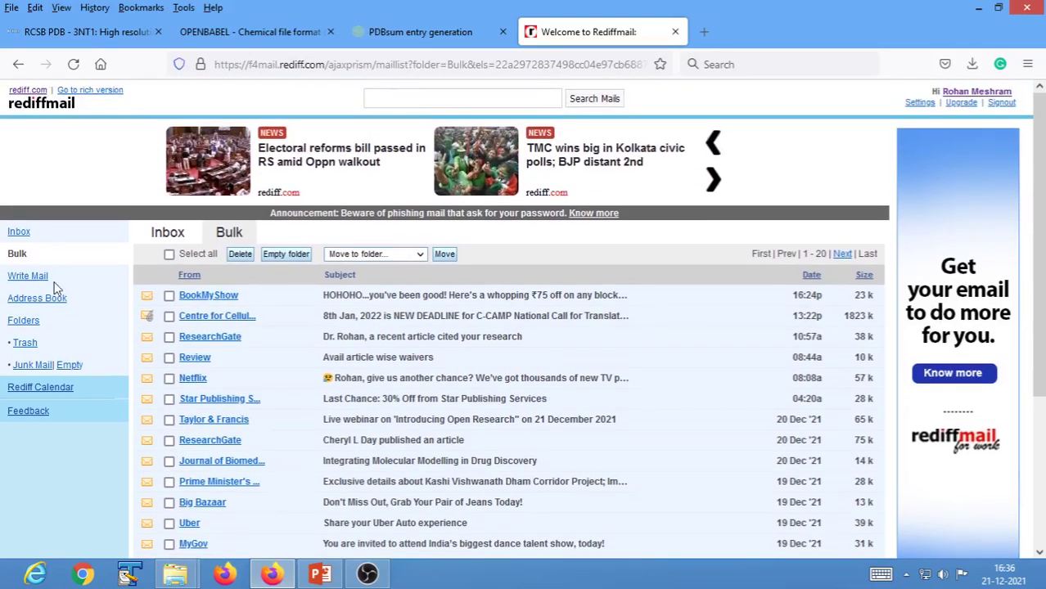
pyautogui.click(19, 231)
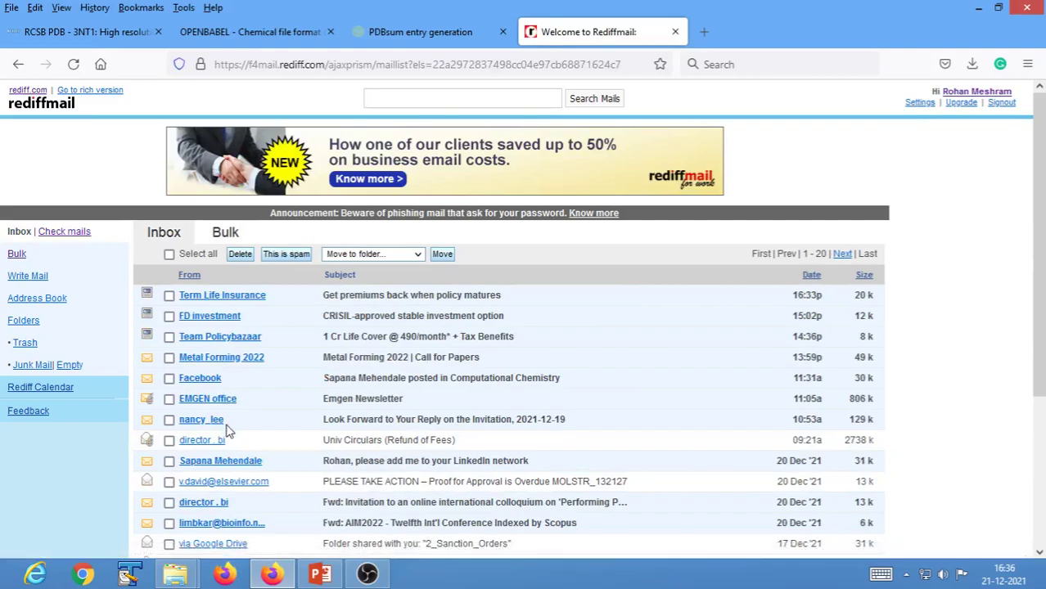
pyautogui.scroll(-2, 226, 428)
pyautogui.scroll(2, 226, 428)
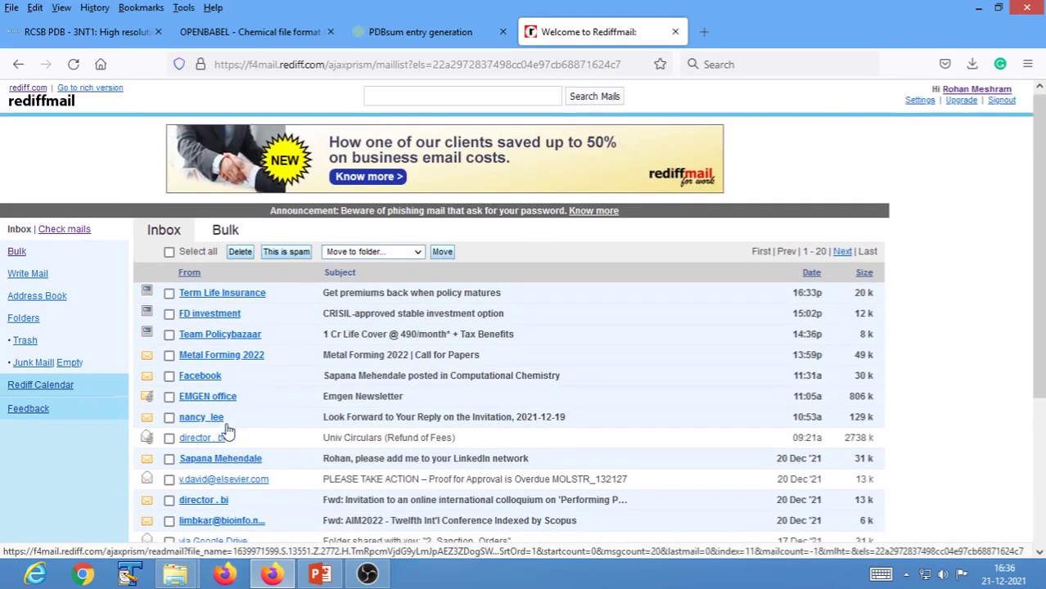
pyautogui.click(29, 370)
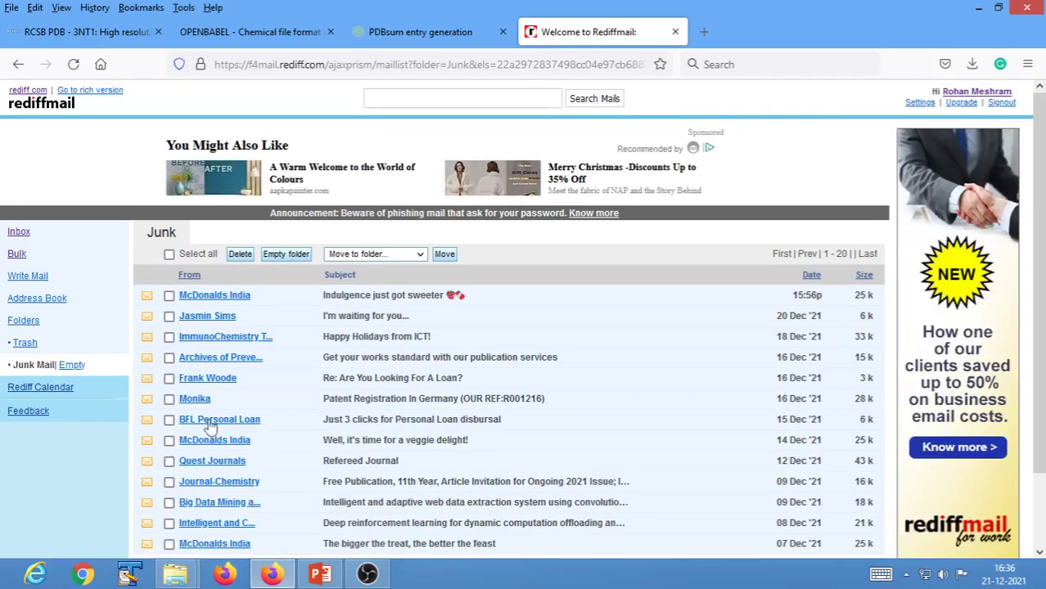
# - Go back to the PDBsum queue page, try to reload it, and return to the Rediffmail junk folder
pyautogui.click(417, 39)
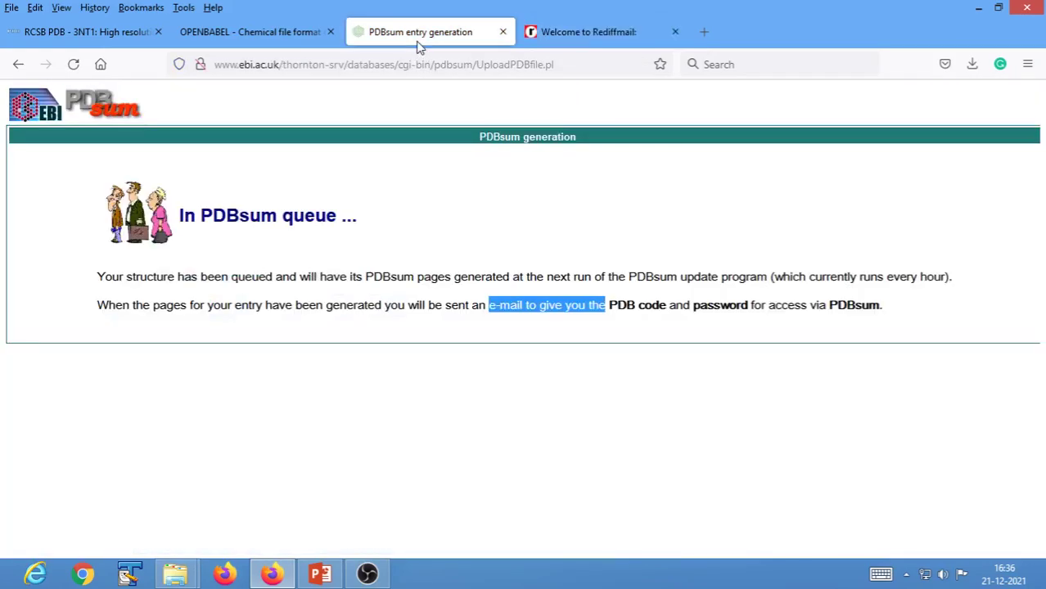
pyautogui.click(378, 302)
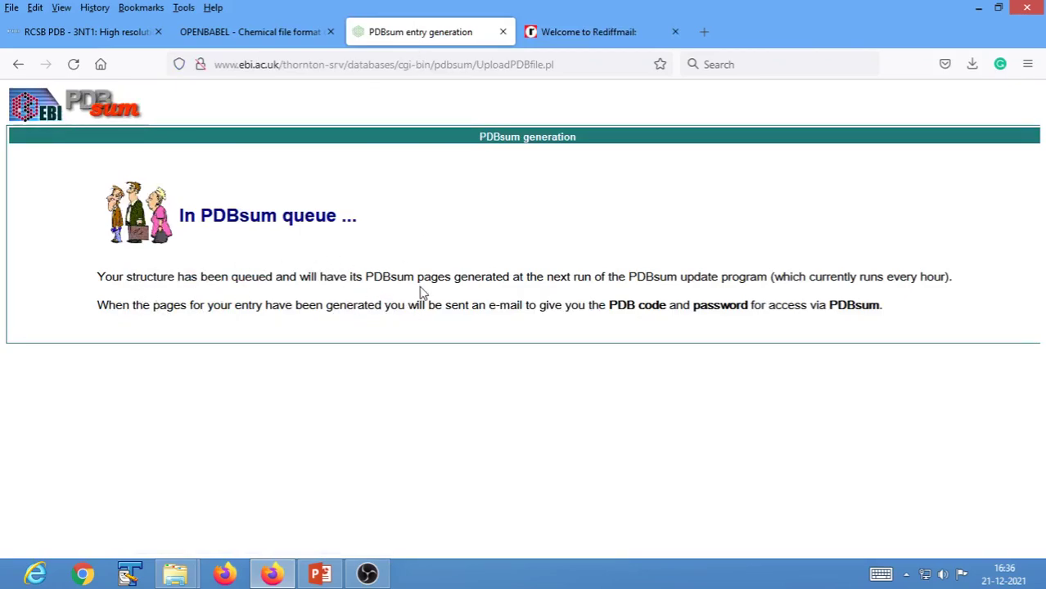
pyautogui.click(73, 64)
pyautogui.click(583, 357)
pyautogui.click(559, 33)
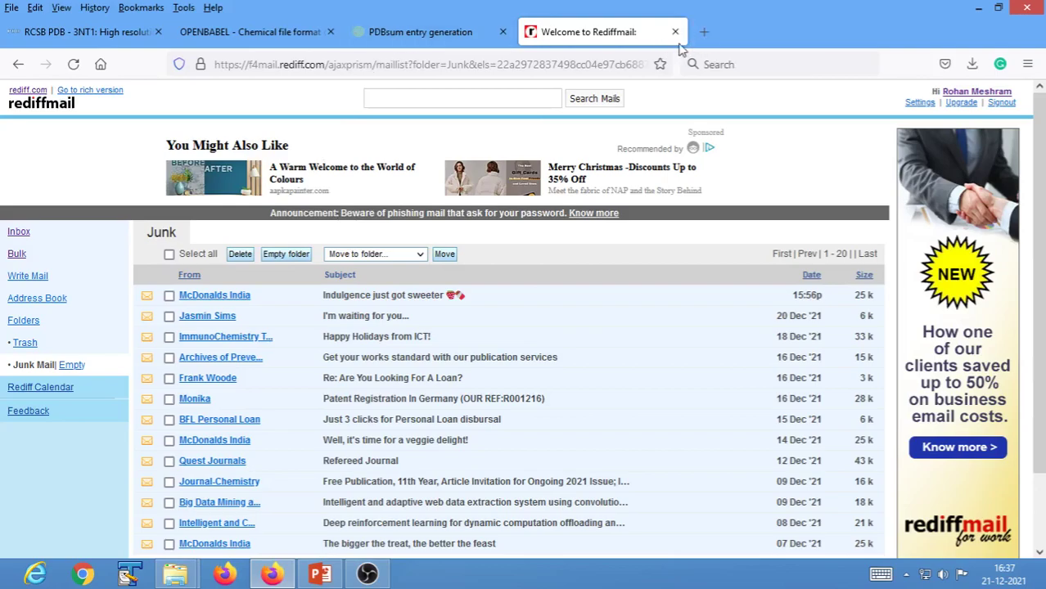
# - Switch to the Docking presentation in PowerPoint and bring the Online-Ligplot folder window in File Explorer in front of it
pyautogui.click(319, 574)
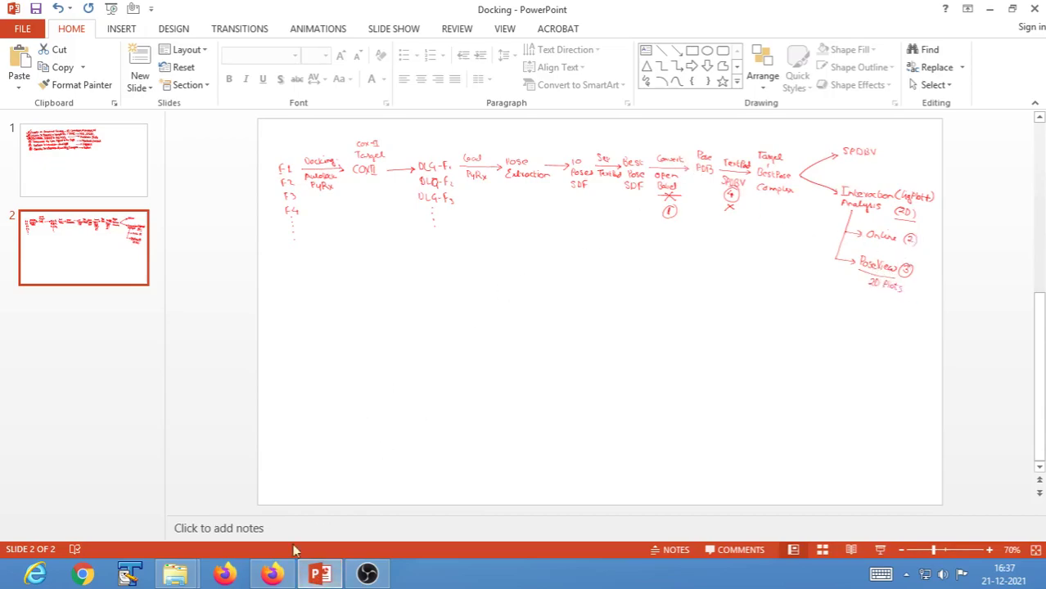
pyautogui.moveTo(187, 579)
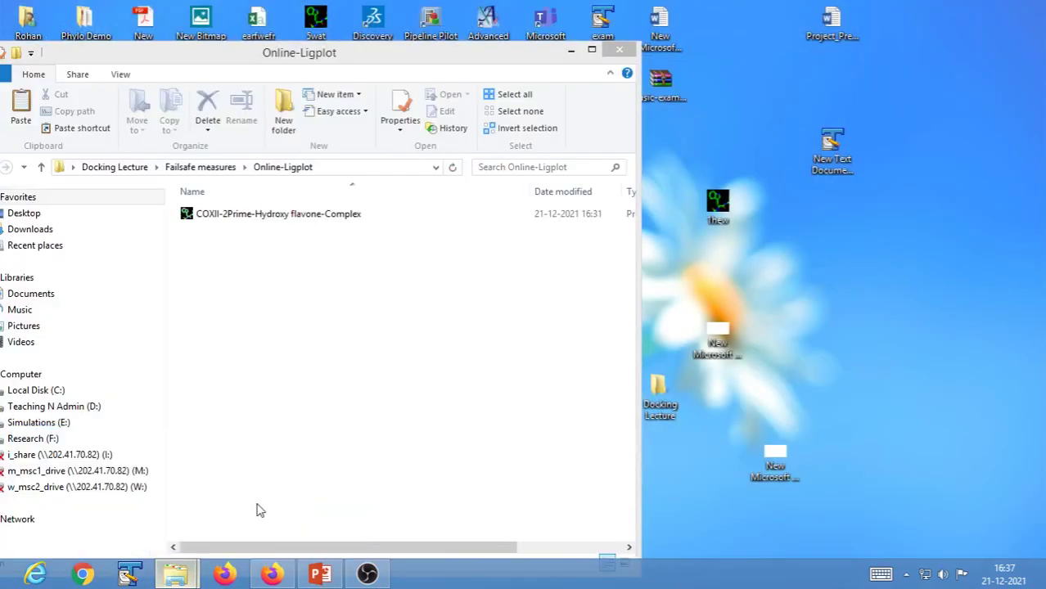
pyautogui.click(256, 501)
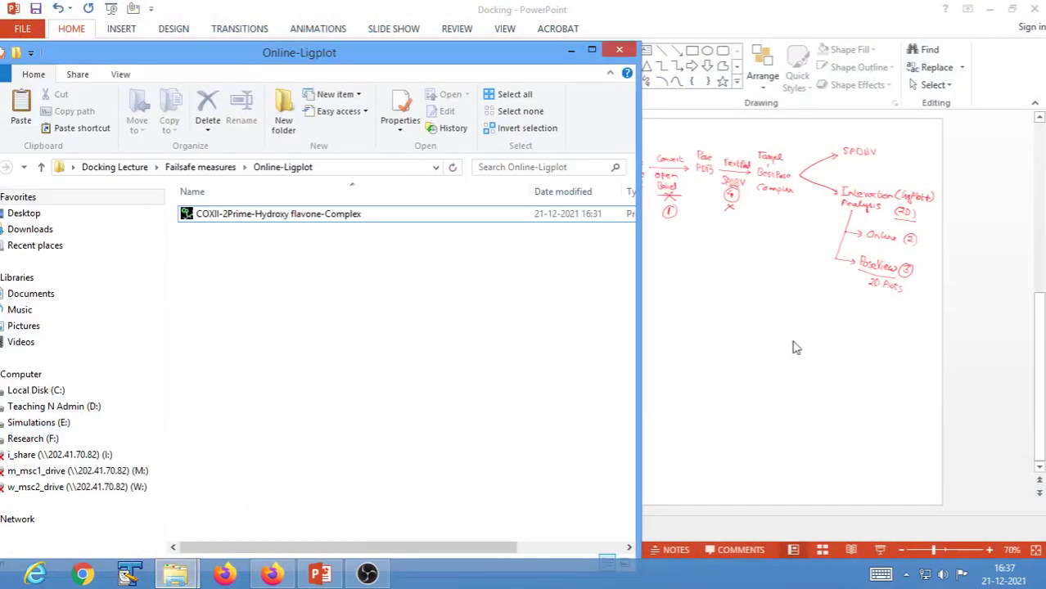
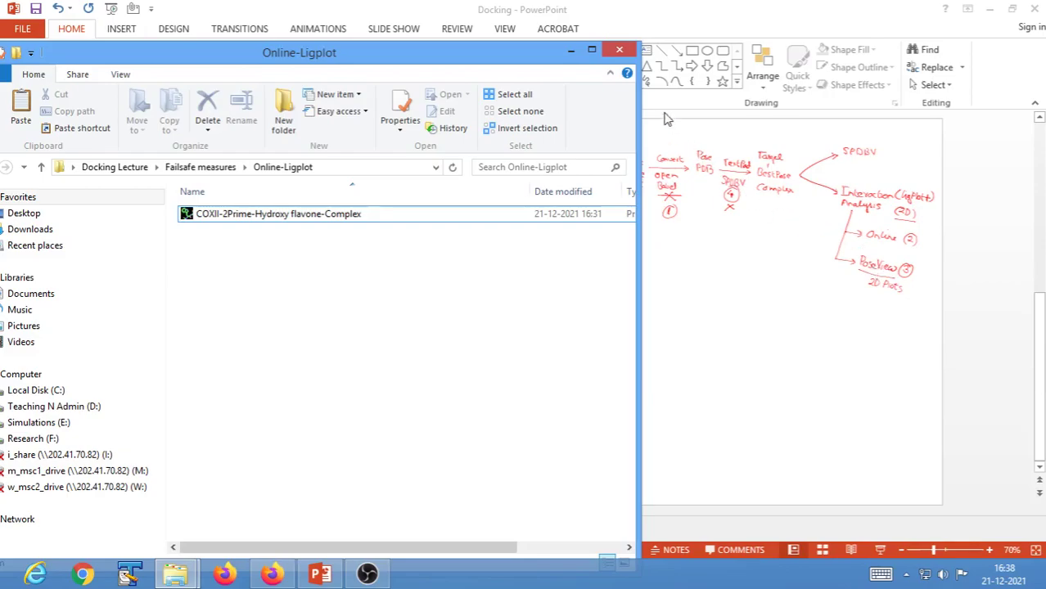
# - Close the Online-Ligplot folder, search for "poseview server" in a new Firefox tab, and open the Proteins Plus site from the results
pyautogui.click(619, 50)
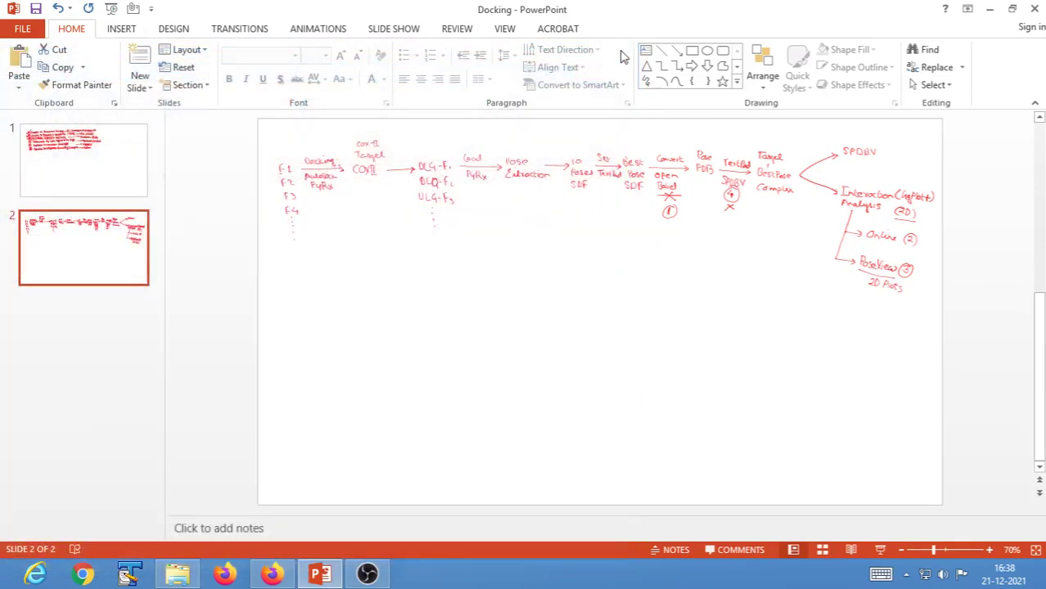
pyautogui.click(273, 575)
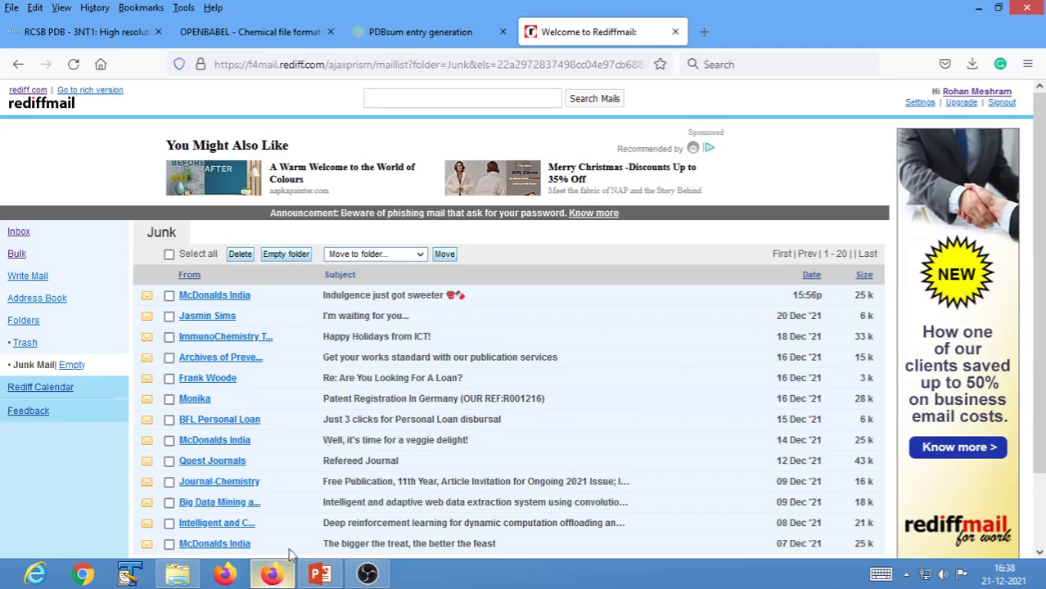
pyautogui.click(703, 32)
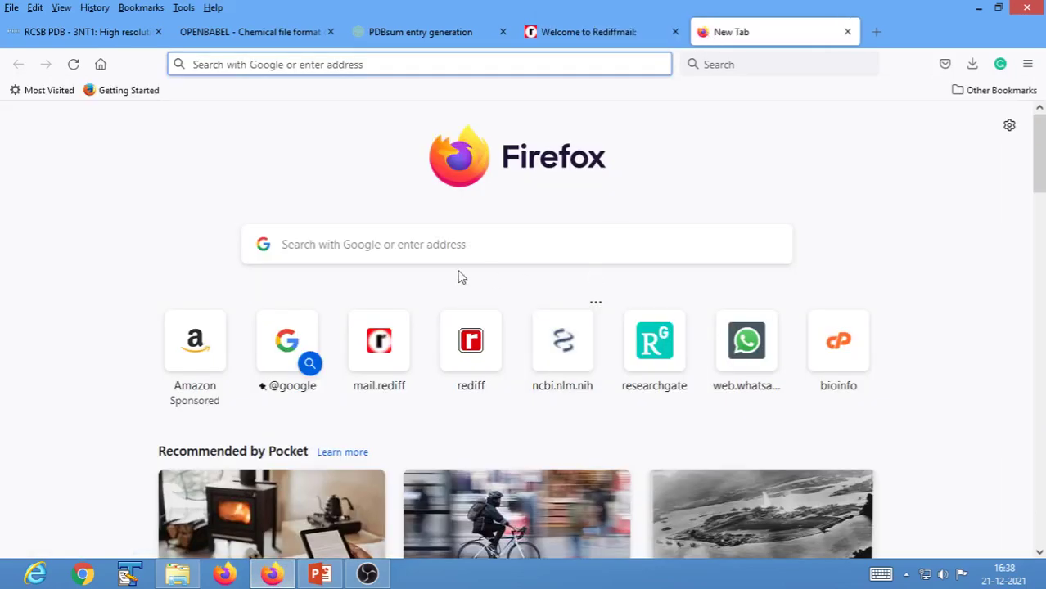
pyautogui.click(358, 236)
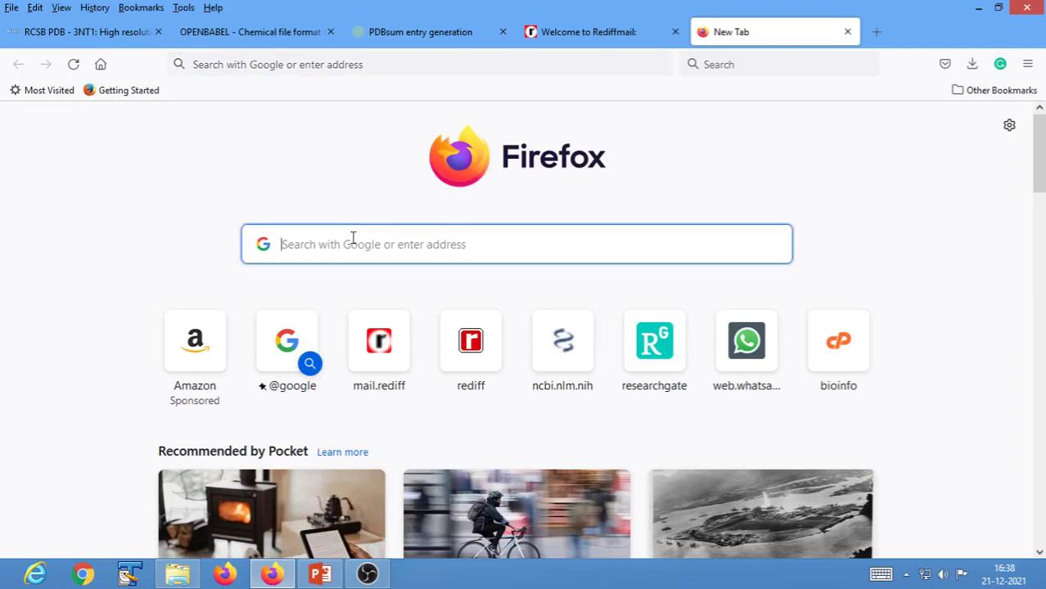
pyautogui.write('posevie')
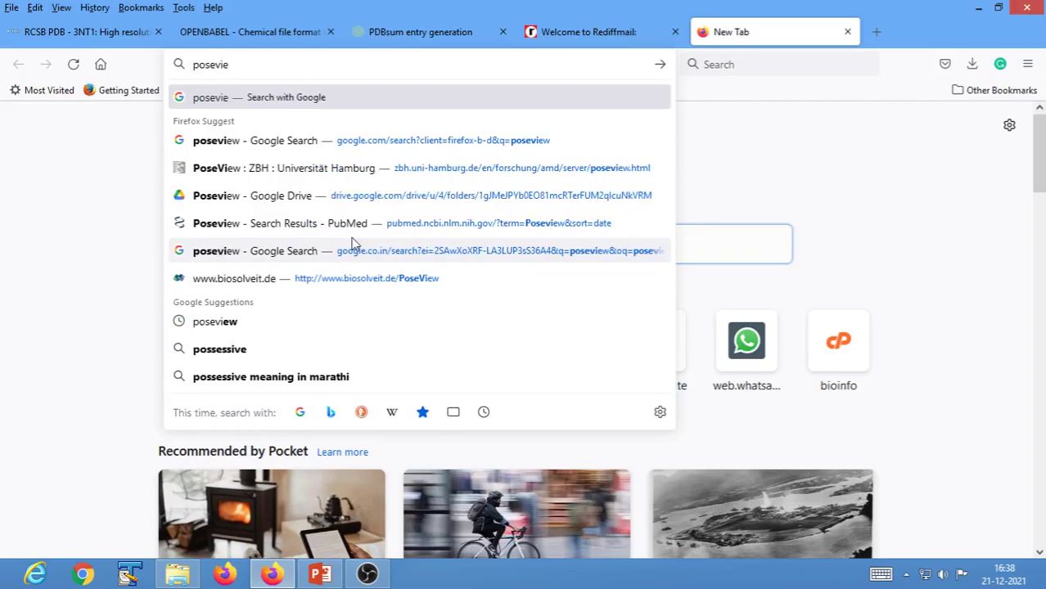
pyautogui.write('w')
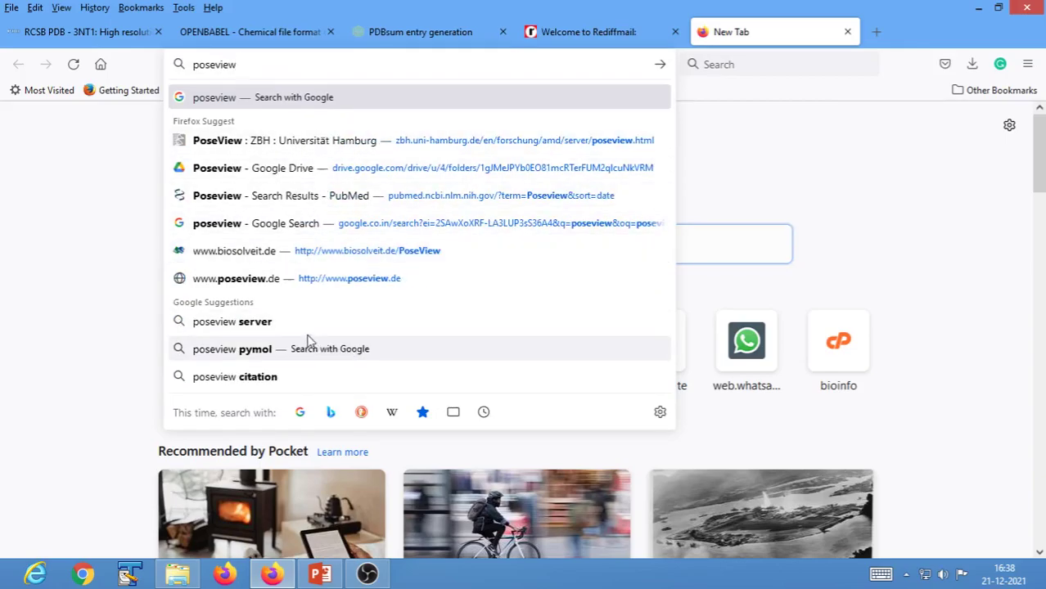
pyautogui.click(222, 327)
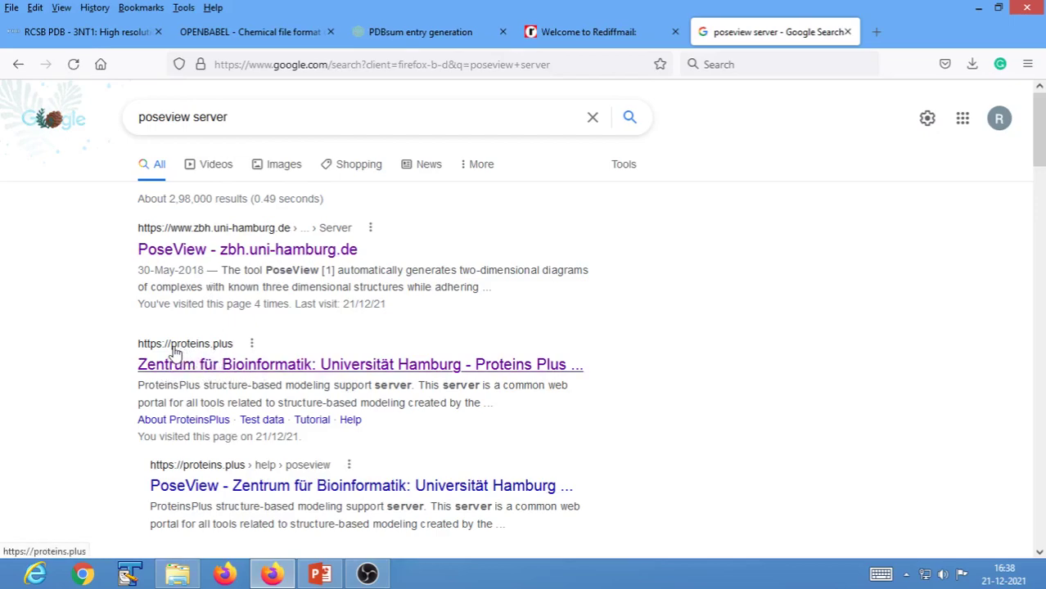
pyautogui.click(235, 372)
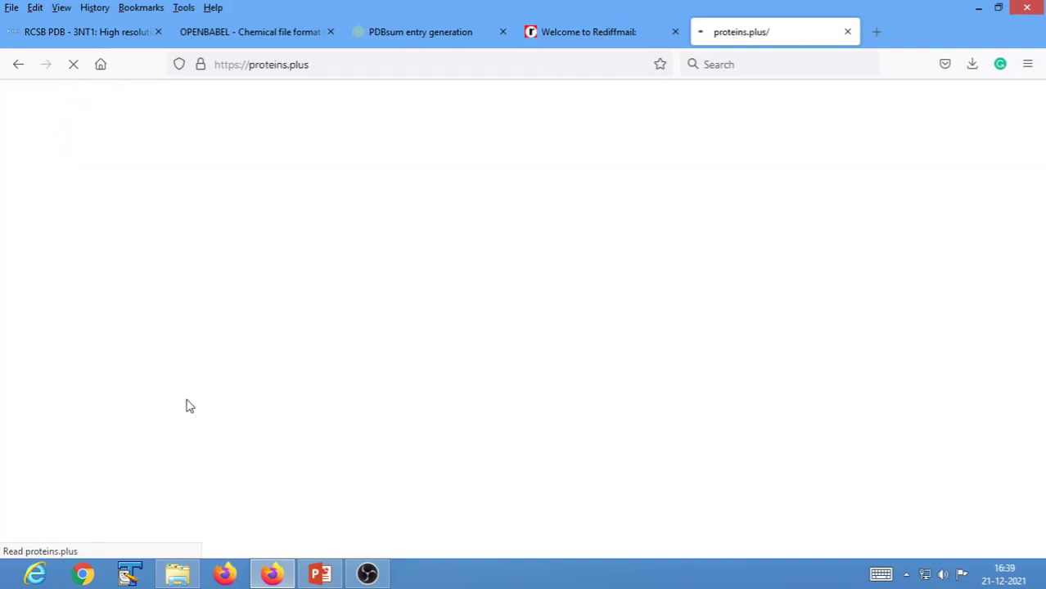
pyautogui.scroll(-1, 187, 405)
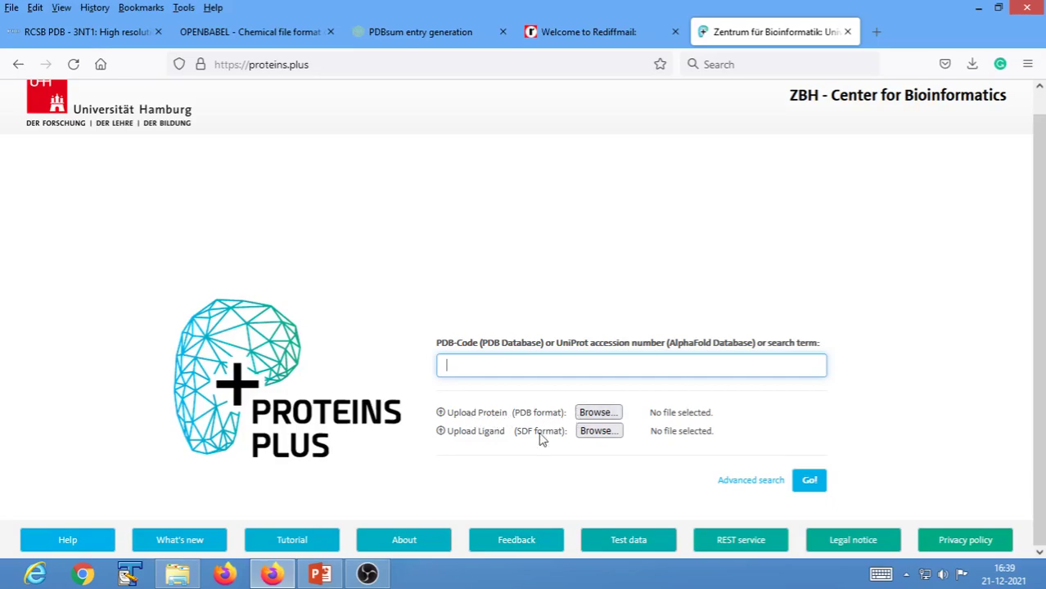
# - Close the Downloads folder, minimize the open windows, and open Docking Lecture > Failsafe measures from the desktop
pyautogui.click(174, 576)
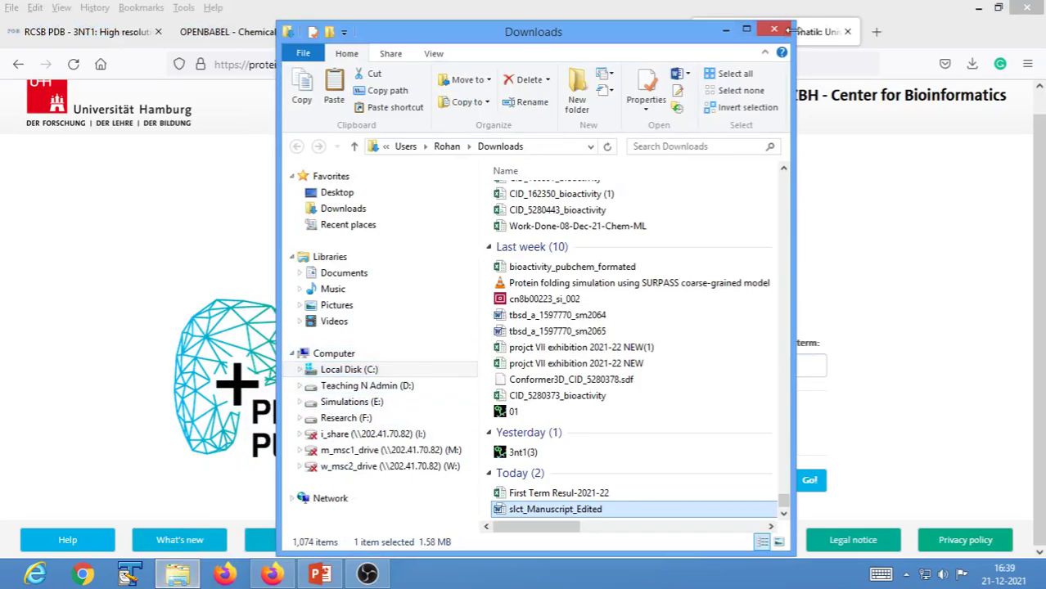
pyautogui.click(786, 30)
pyautogui.click(976, 14)
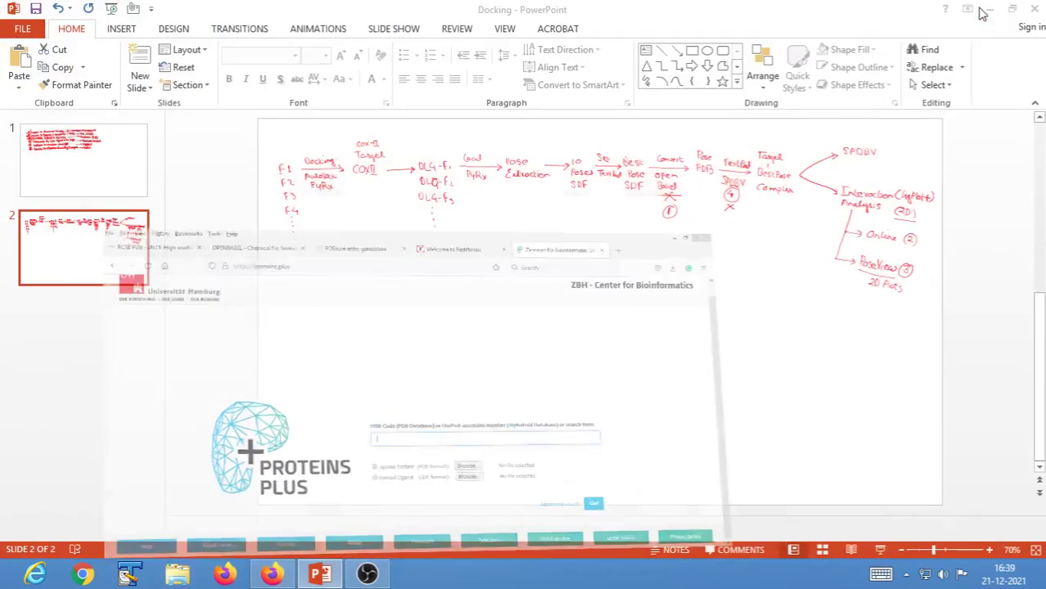
pyautogui.click(987, 10)
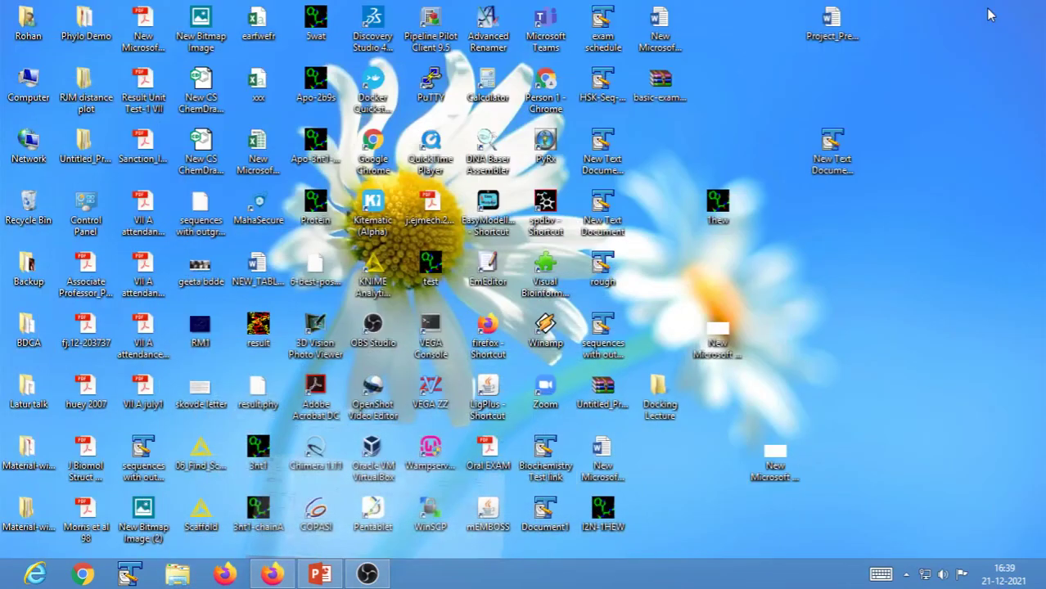
pyautogui.doubleClick(661, 397)
pyautogui.doubleClick(538, 258)
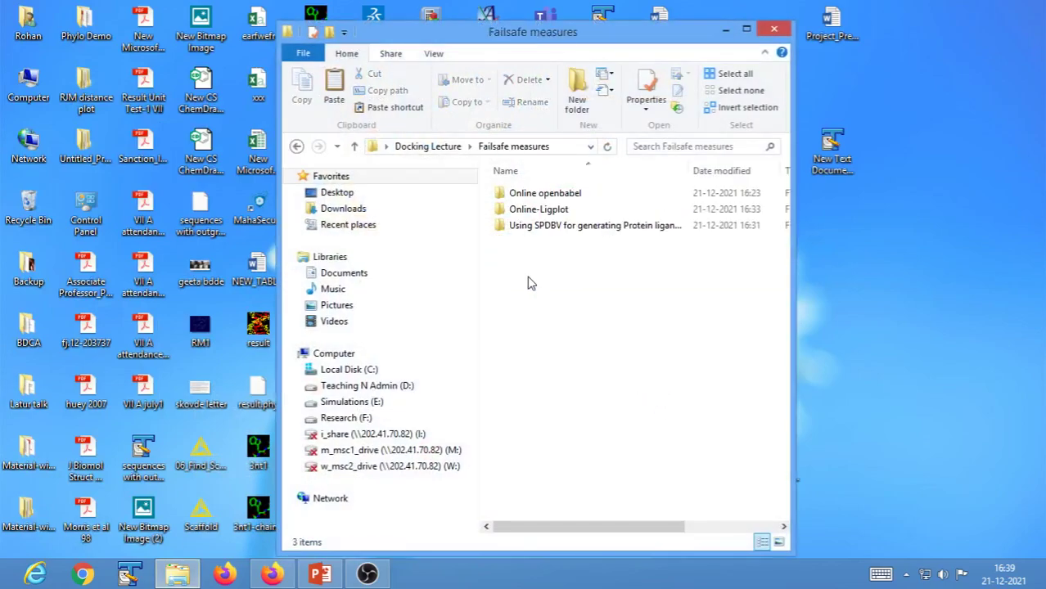
# - Create a folder named Poseview in Failsafe measures and maximize the folder window
pyautogui.rightClick(527, 274)
pyautogui.moveTo(586, 496)
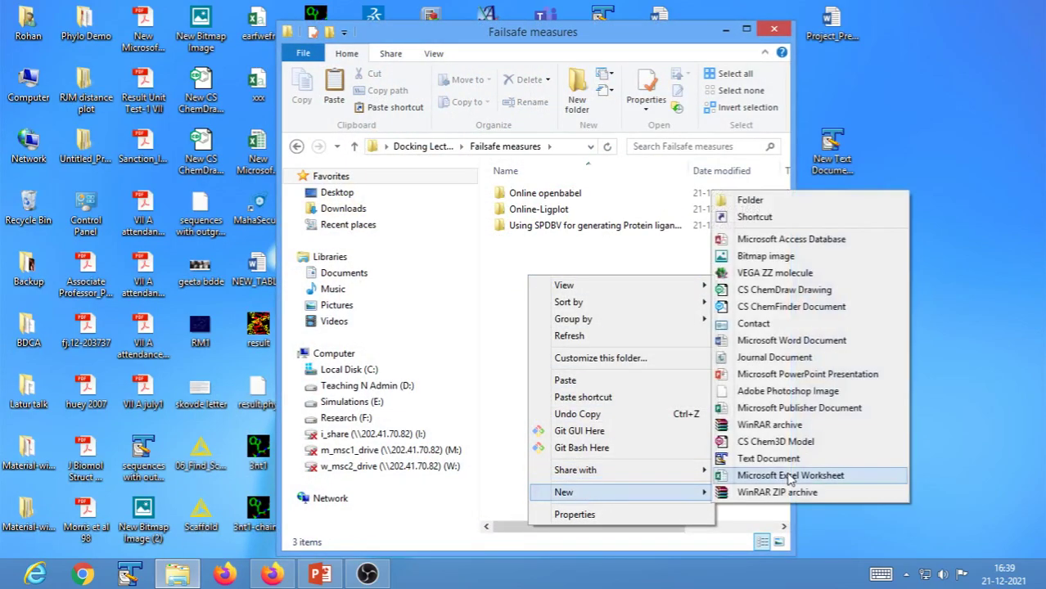
pyautogui.click(767, 202)
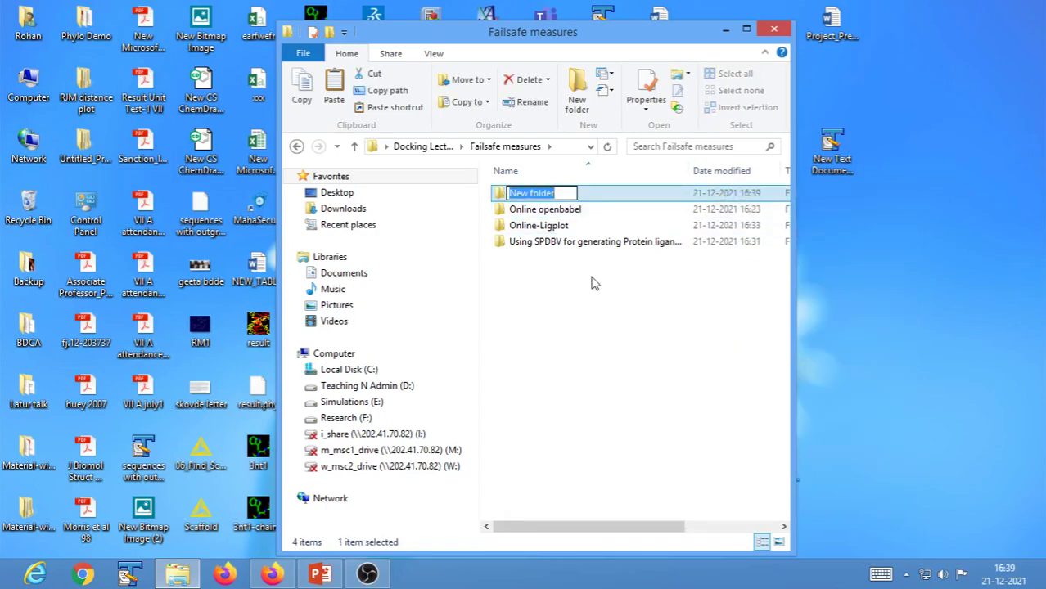
pyautogui.write('Poseview')
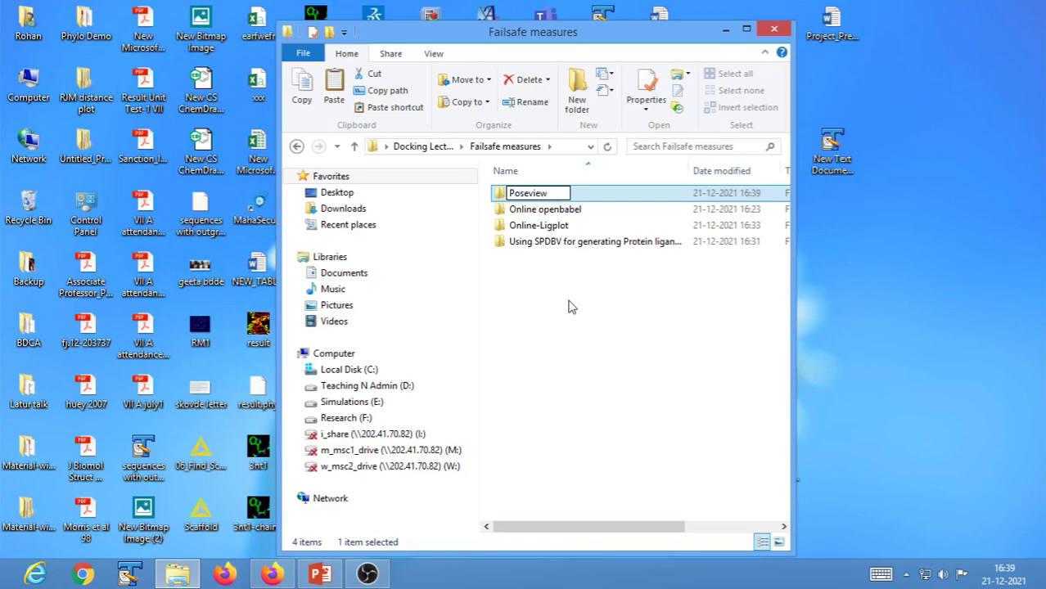
pyautogui.click(570, 309)
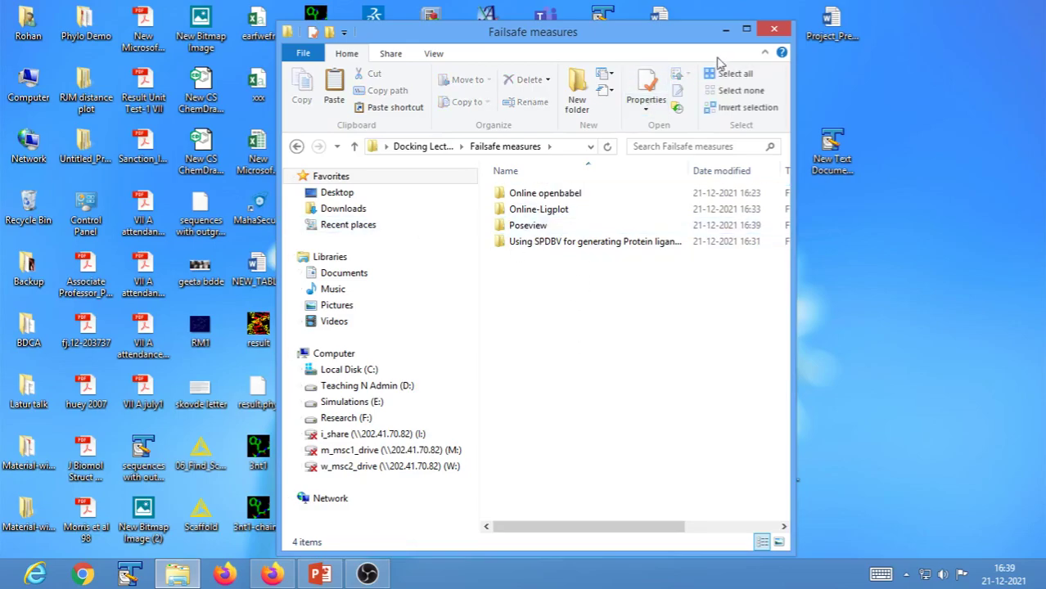
pyautogui.click(745, 29)
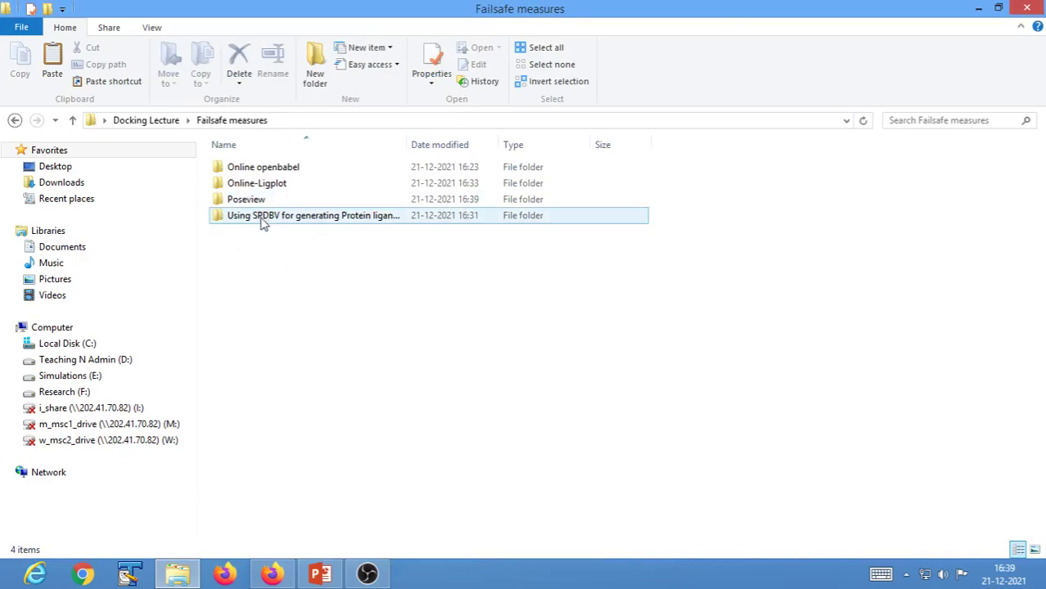
# - Check the Proteins Plus upload formats in Firefox, and open the 3 Complexes folder of the LigPlot+ interaction analysis folder in File Explorer
pyautogui.click(269, 576)
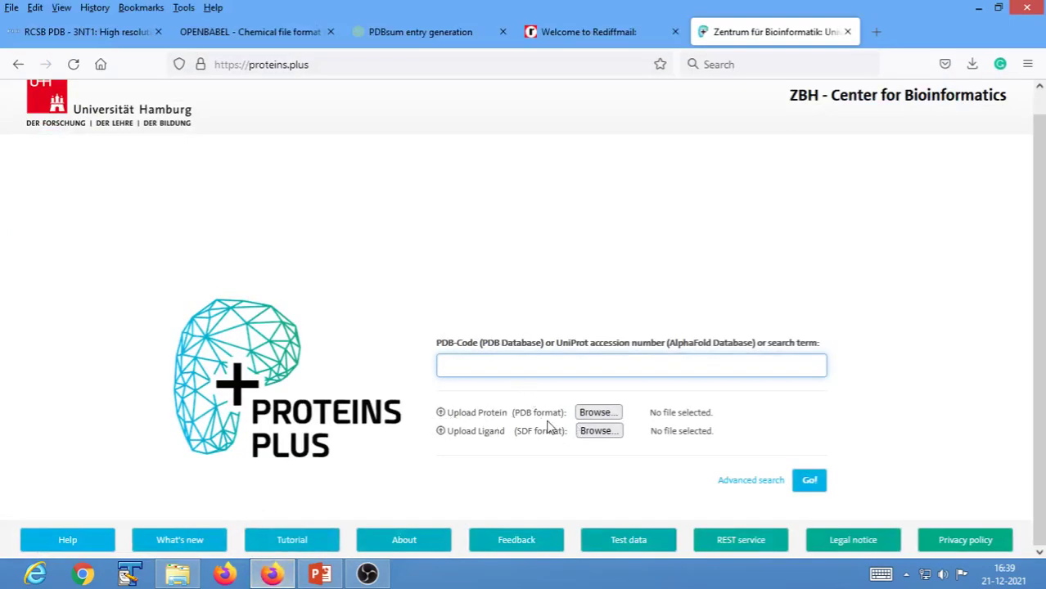
pyautogui.click(978, 8)
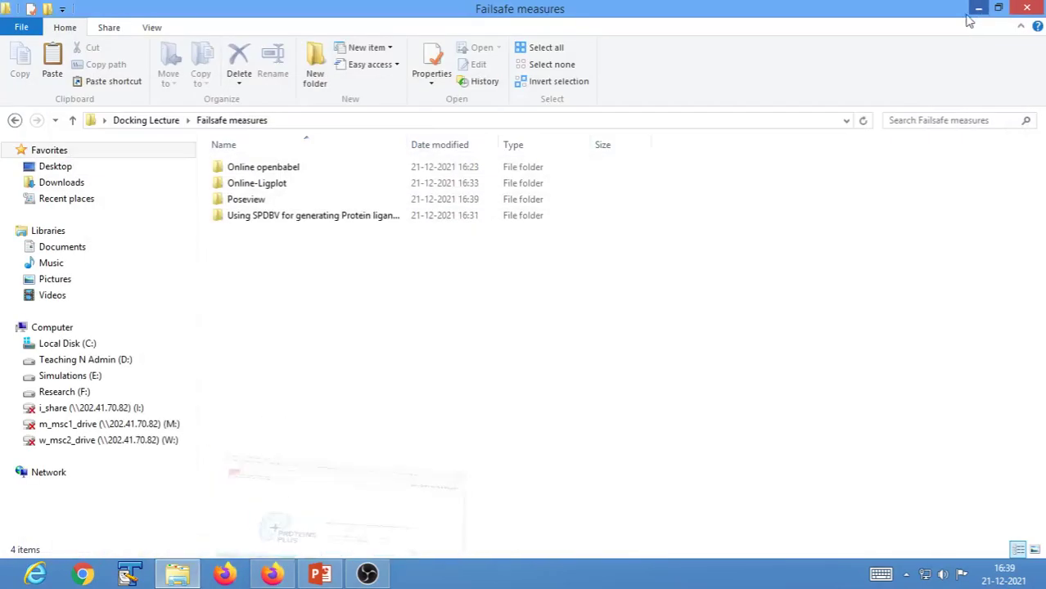
pyautogui.click(261, 202)
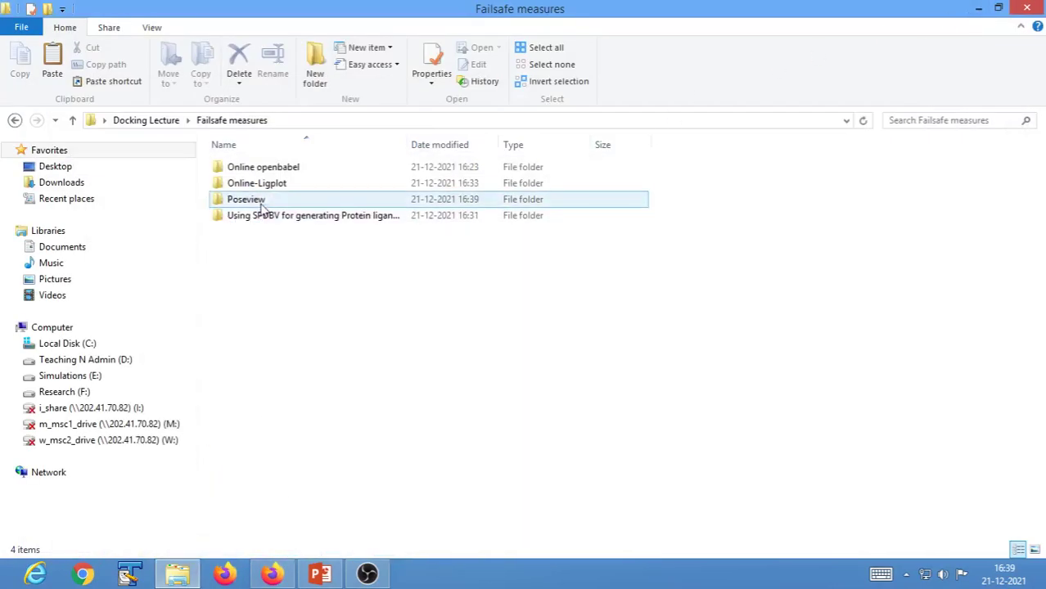
pyautogui.click(146, 121)
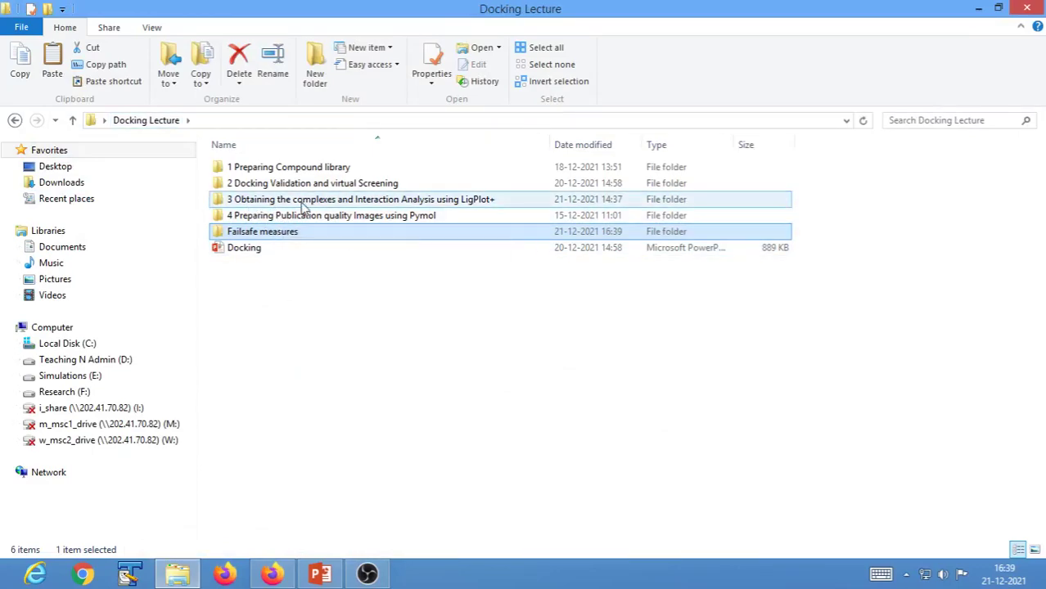
pyautogui.doubleClick(302, 200)
pyautogui.doubleClick(264, 201)
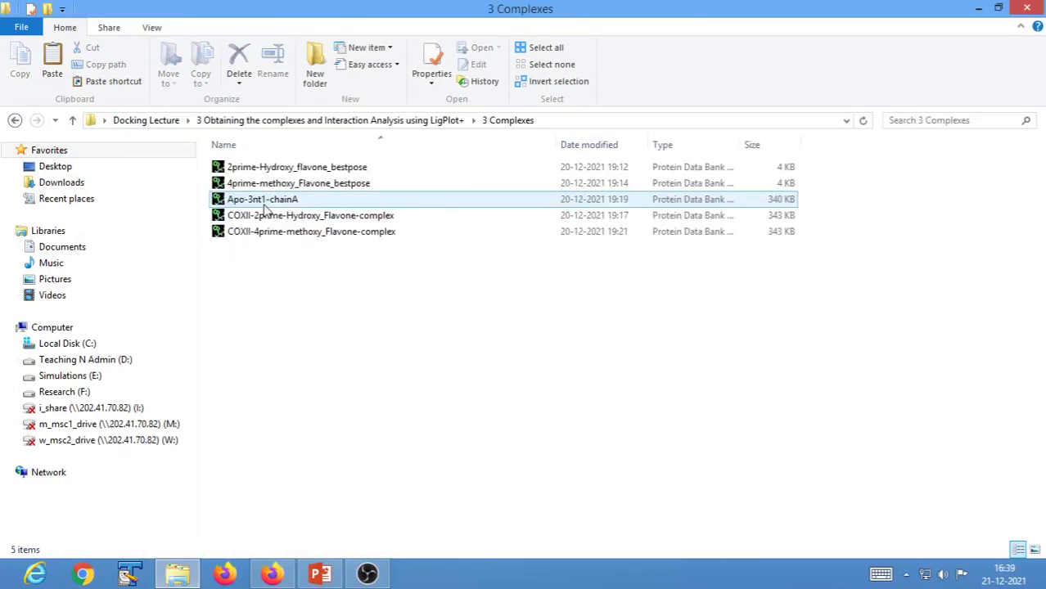
# - Copy the Apo-3nt1-chainA protein file from 3 Complexes into Failsafe measures > Poseview
pyautogui.rightClick(256, 201)
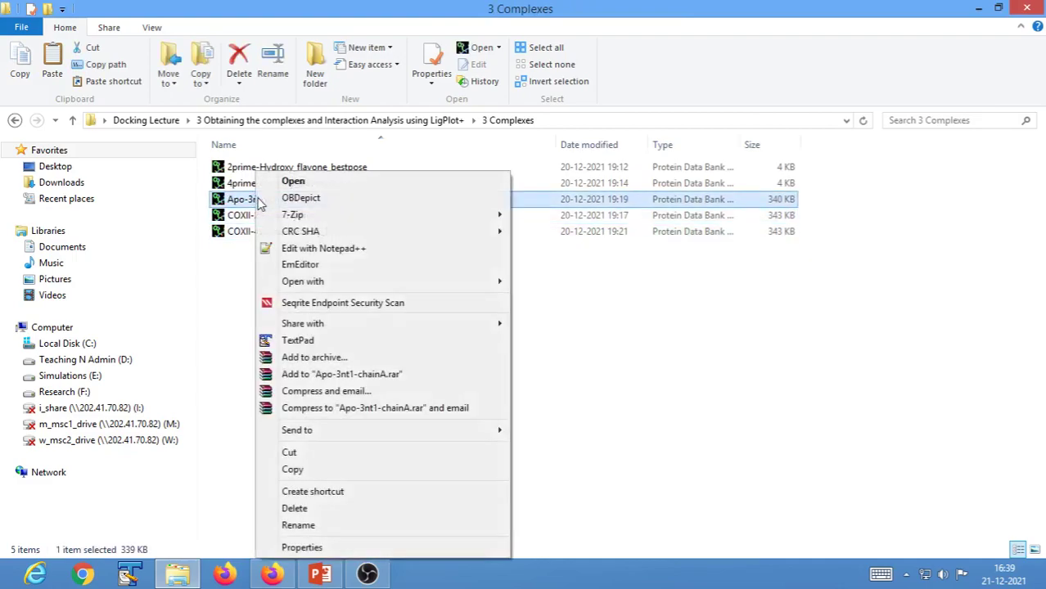
pyautogui.click(293, 471)
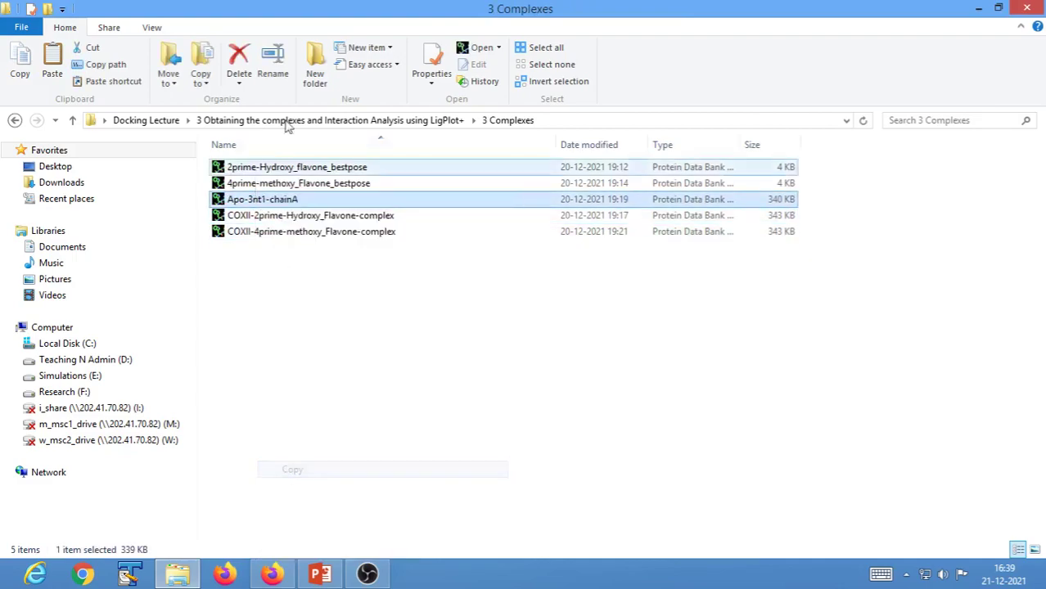
pyautogui.click(167, 122)
pyautogui.doubleClick(252, 233)
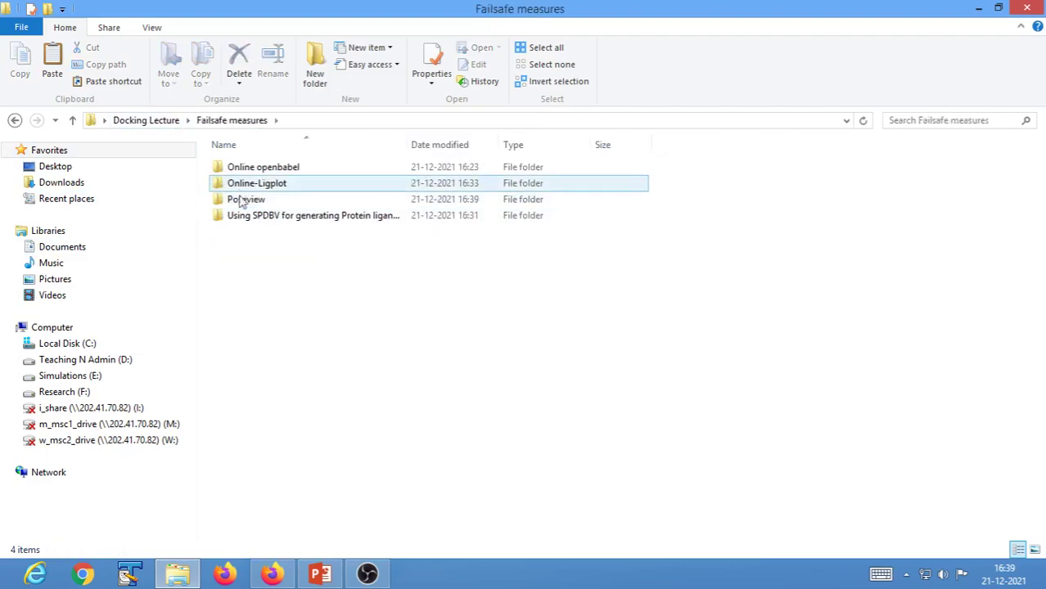
pyautogui.doubleClick(246, 200)
pyautogui.rightClick(239, 214)
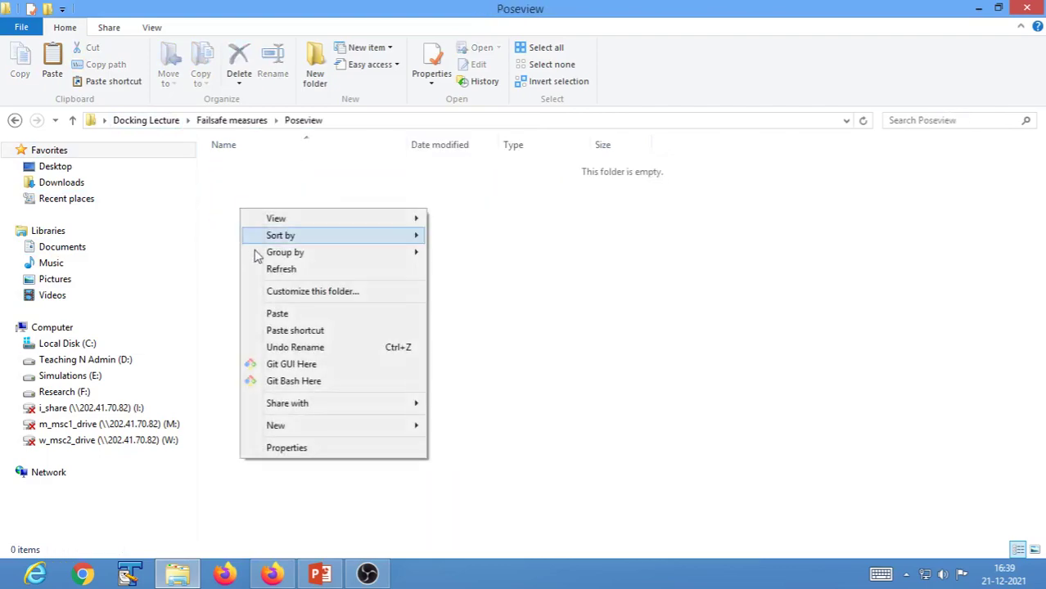
pyautogui.click(283, 311)
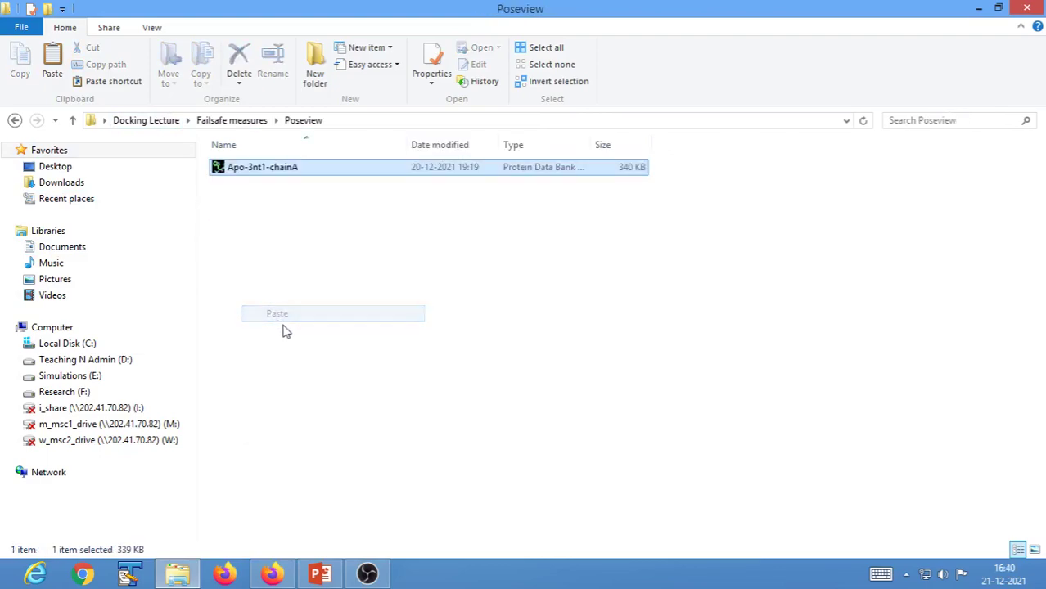
# - Recheck the Proteins Plus ligand upload format, open the LigPlot+ folder's 2 Poses subfolder, and select 4prime-methoxy_Flavone_bestpose.sdf
pyautogui.click(229, 121)
pyautogui.click(154, 125)
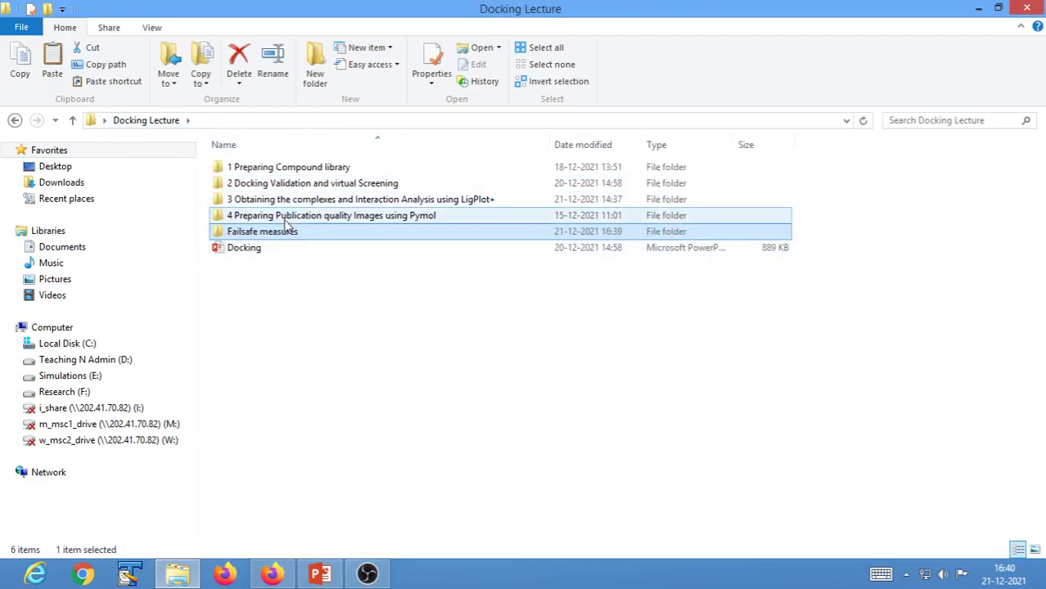
pyautogui.click(273, 574)
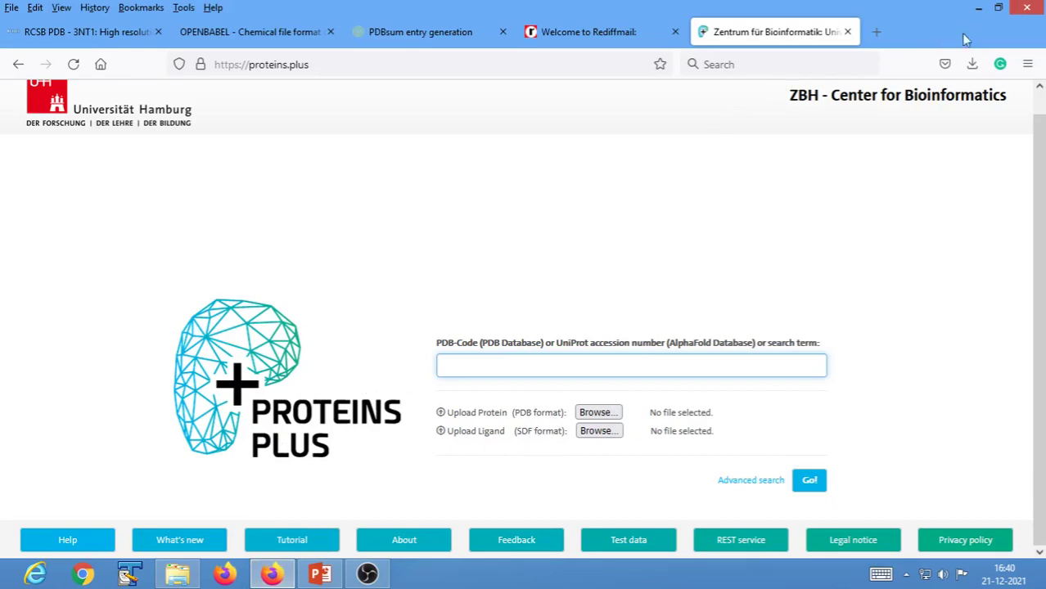
pyautogui.click(978, 7)
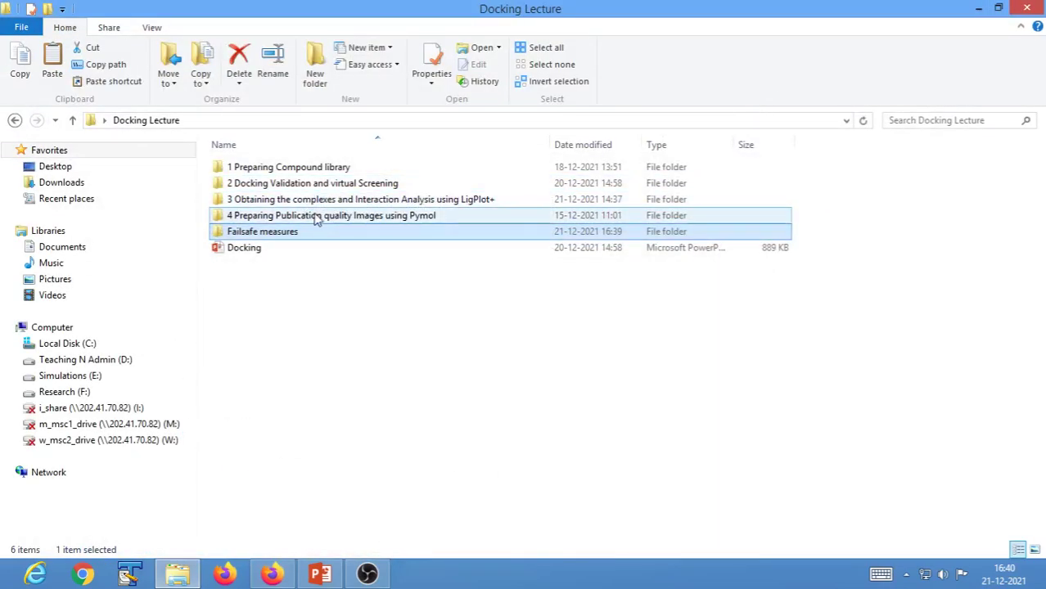
pyautogui.doubleClick(273, 200)
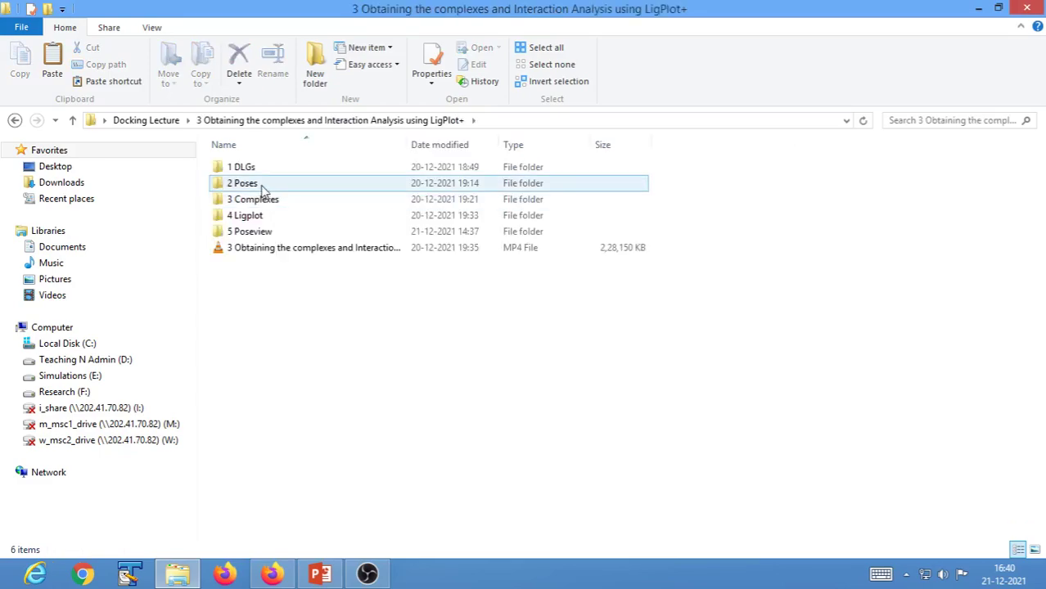
pyautogui.doubleClick(264, 185)
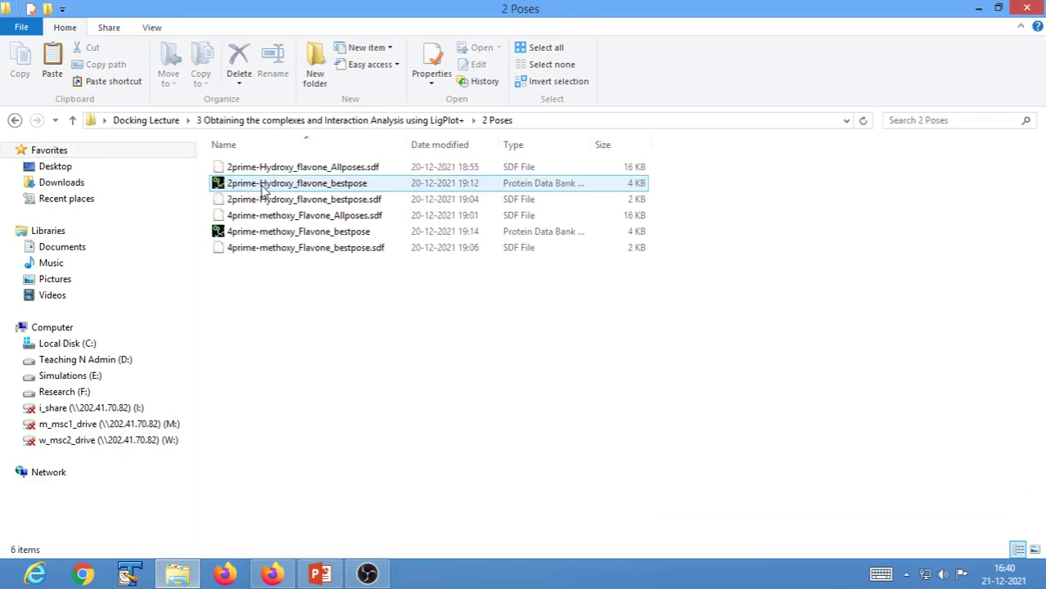
pyautogui.rightClick(264, 256)
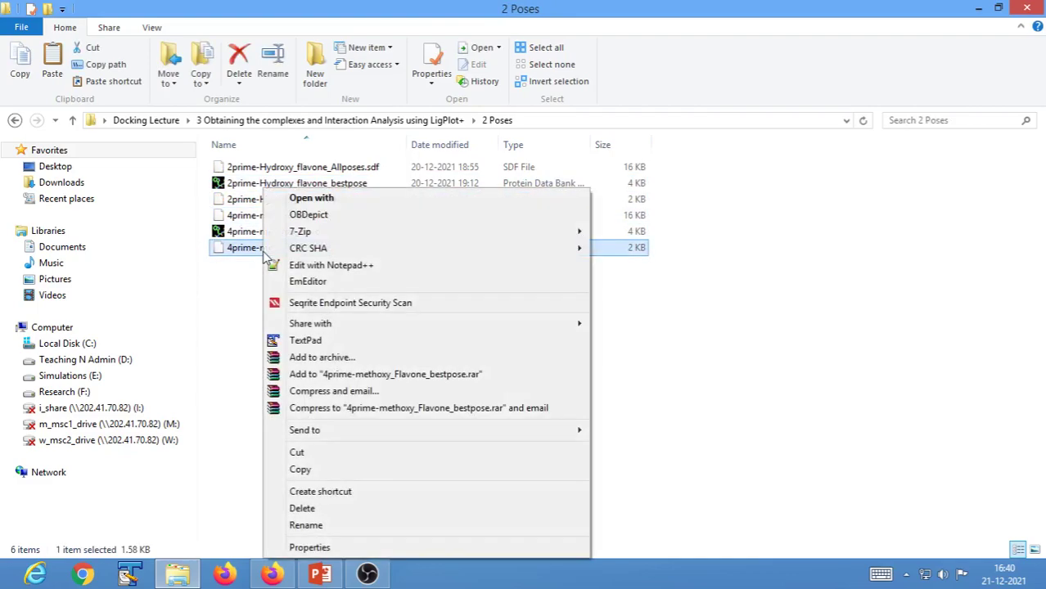
pyautogui.click(232, 291)
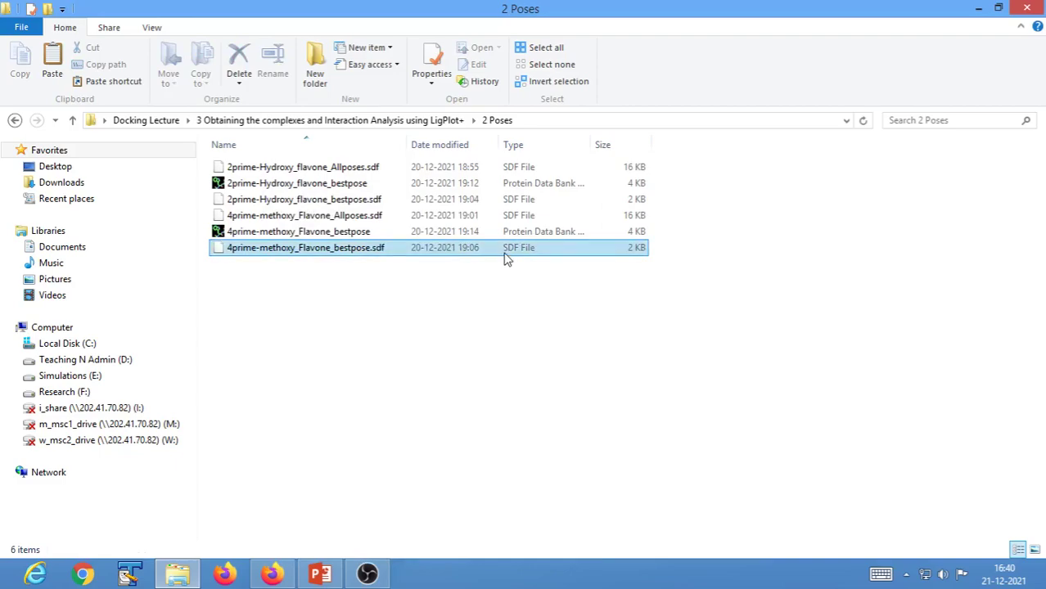
# - Copy 4prime-methoxy_Flavone_bestpose.sdf from 2 Poses into the Poseview folder of Failsafe measures
pyautogui.rightClick(296, 257)
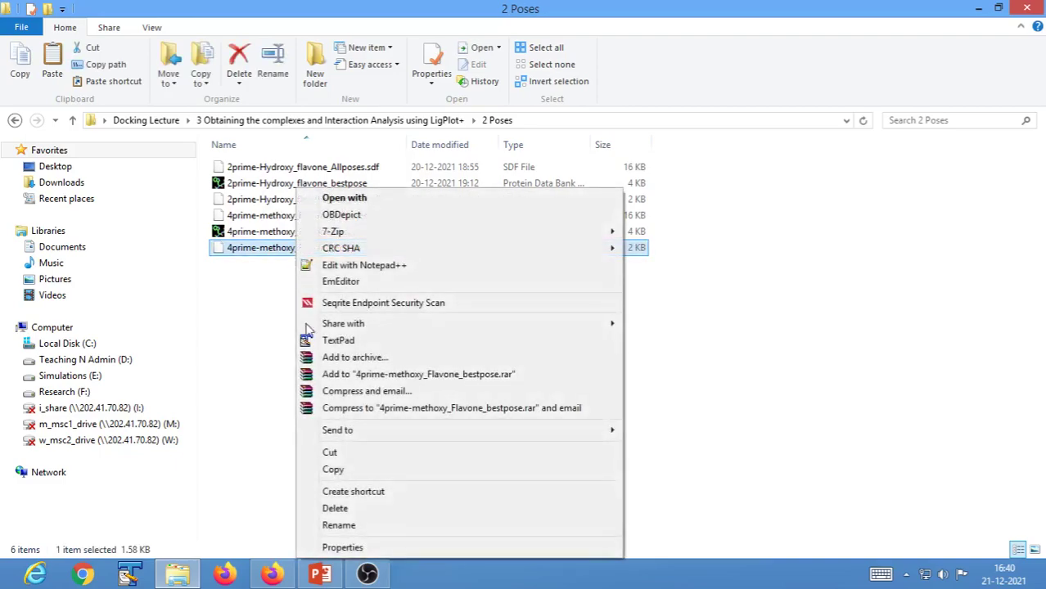
pyautogui.click(334, 470)
pyautogui.click(327, 121)
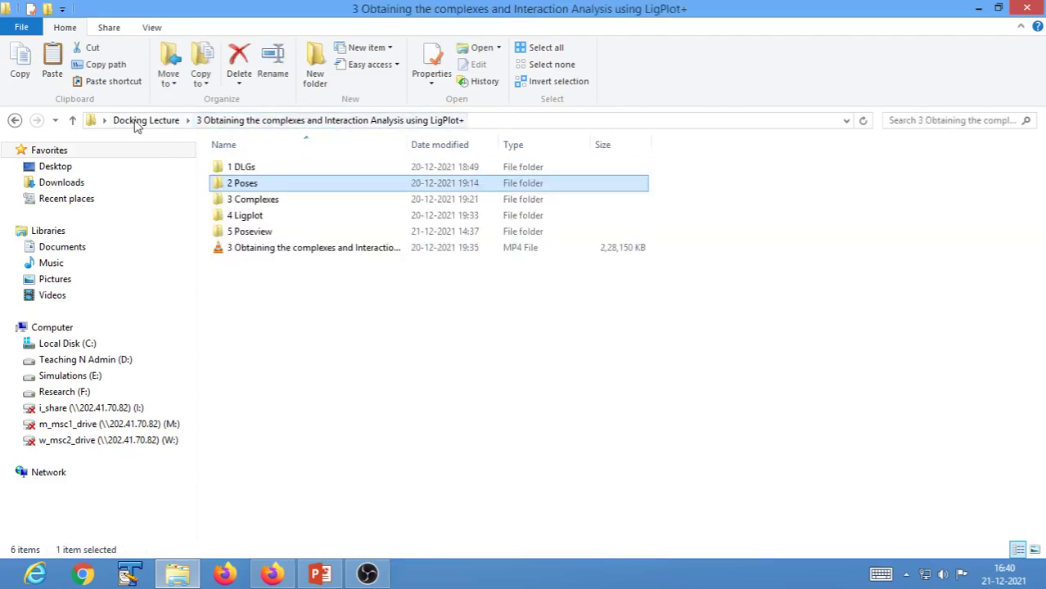
pyautogui.click(138, 121)
pyautogui.doubleClick(231, 232)
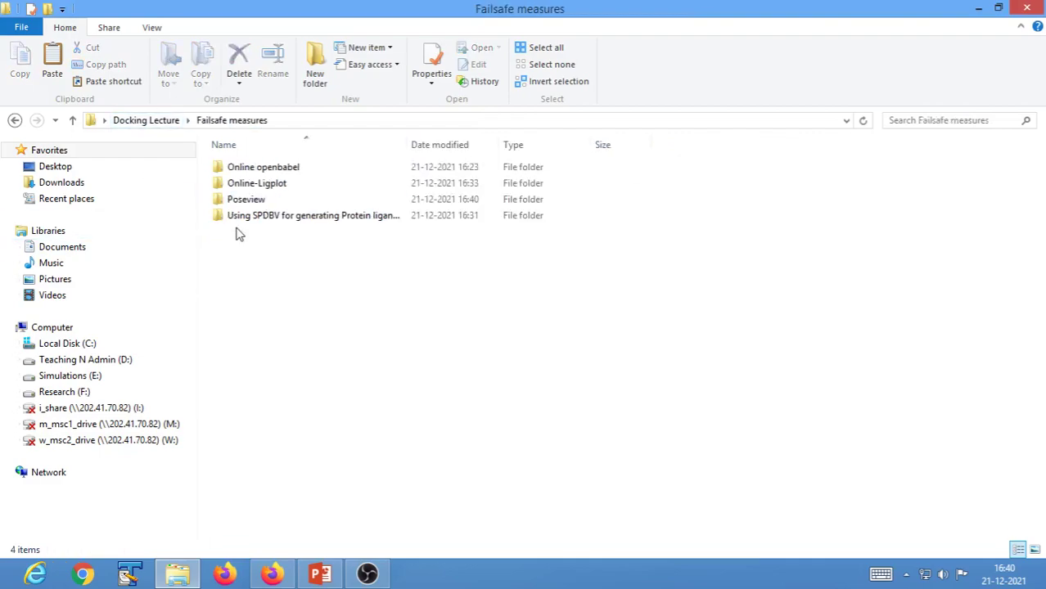
pyautogui.doubleClick(245, 200)
pyautogui.rightClick(264, 230)
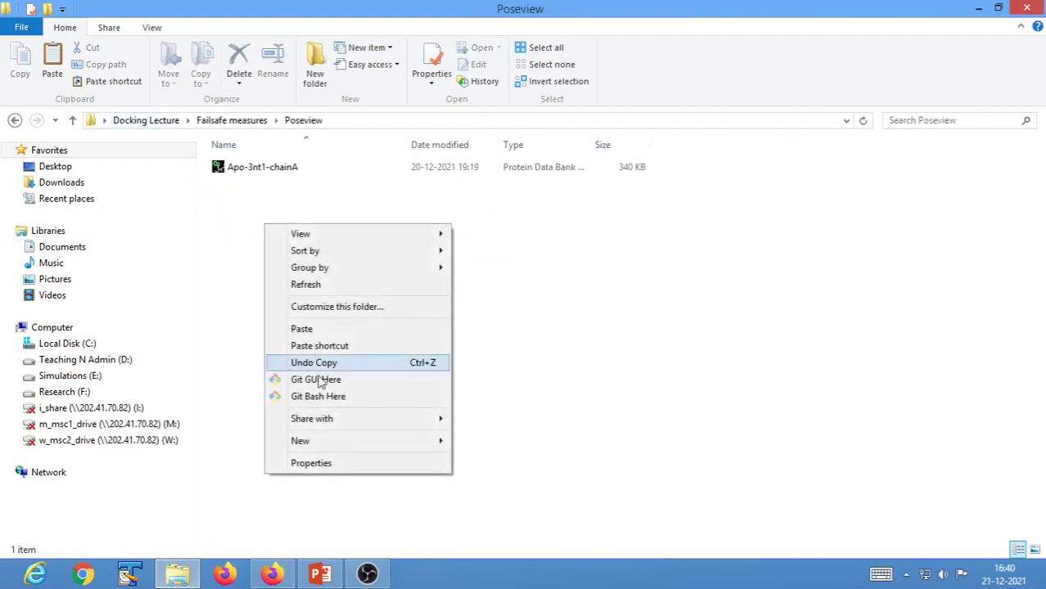
pyautogui.click(308, 329)
pyautogui.click(296, 265)
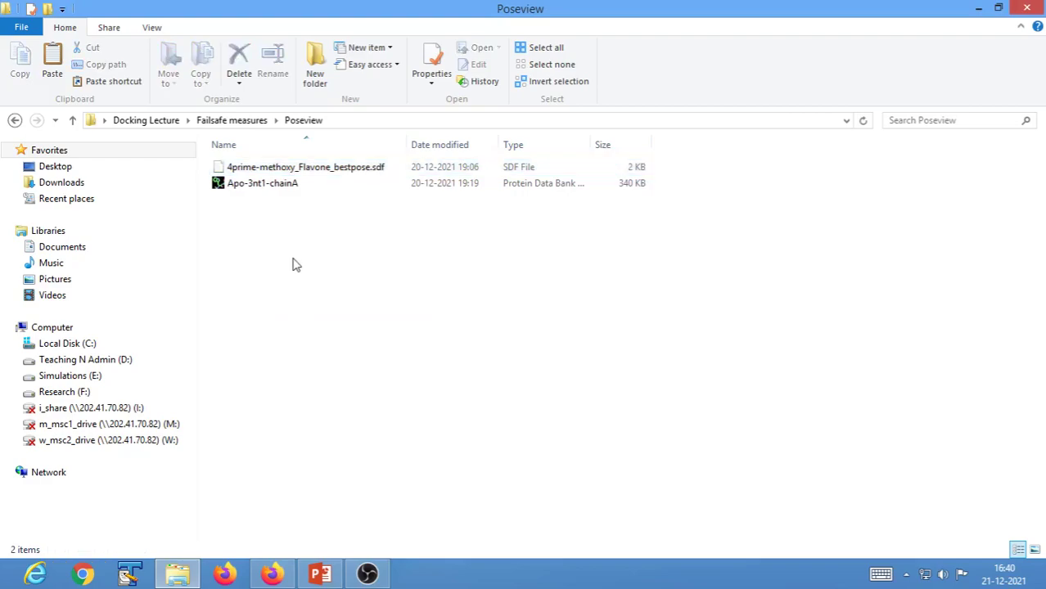
# - In Firefox, choose Apo-3nt1-chainA from Docking Lecture > Failsafe measures > Poseview as the Proteins Plus protein upload
pyautogui.click(288, 578)
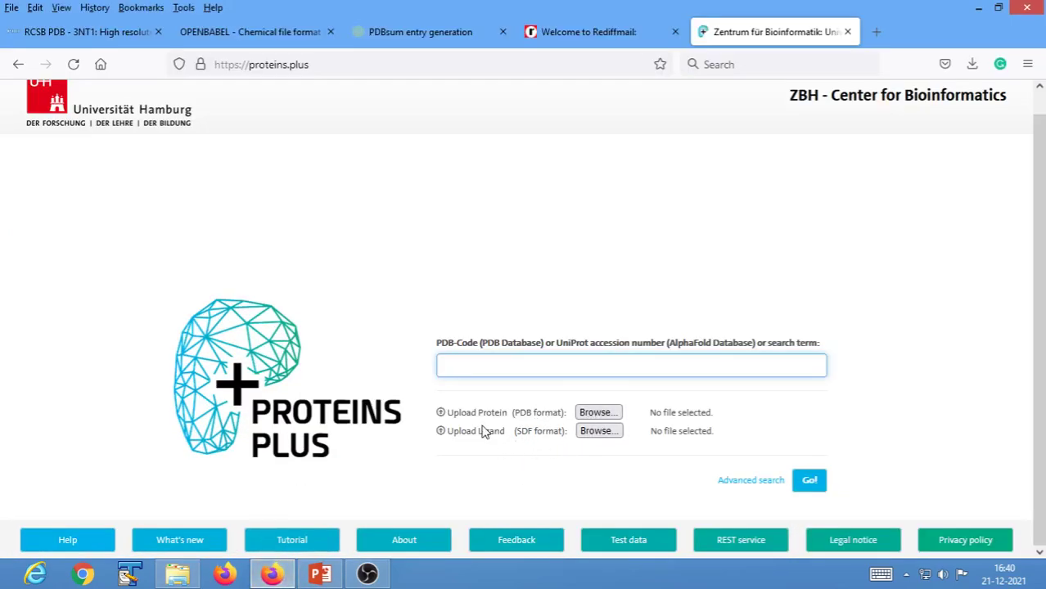
pyautogui.click(597, 413)
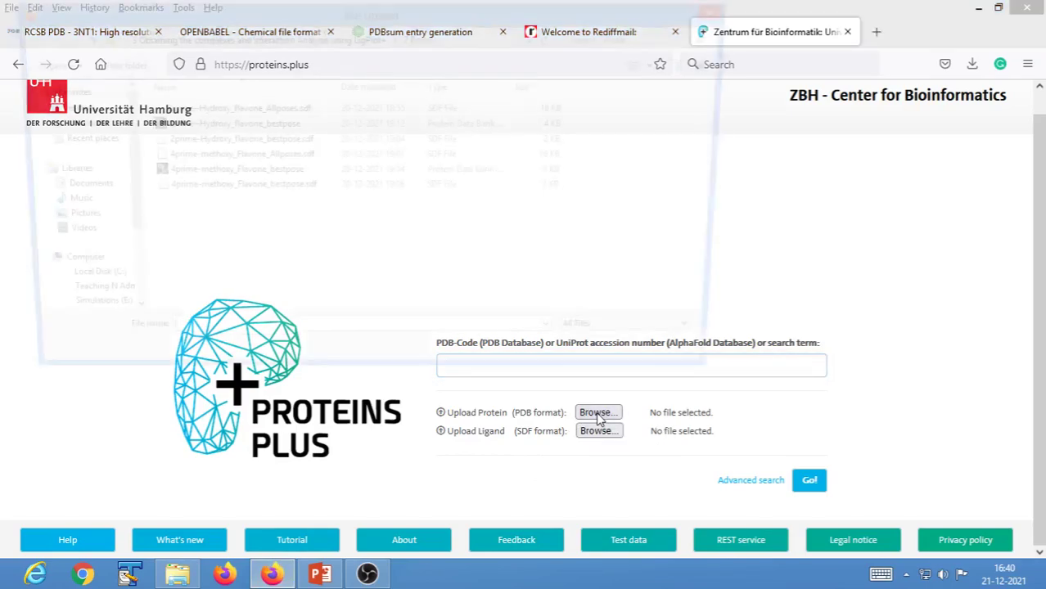
pyautogui.click(288, 38)
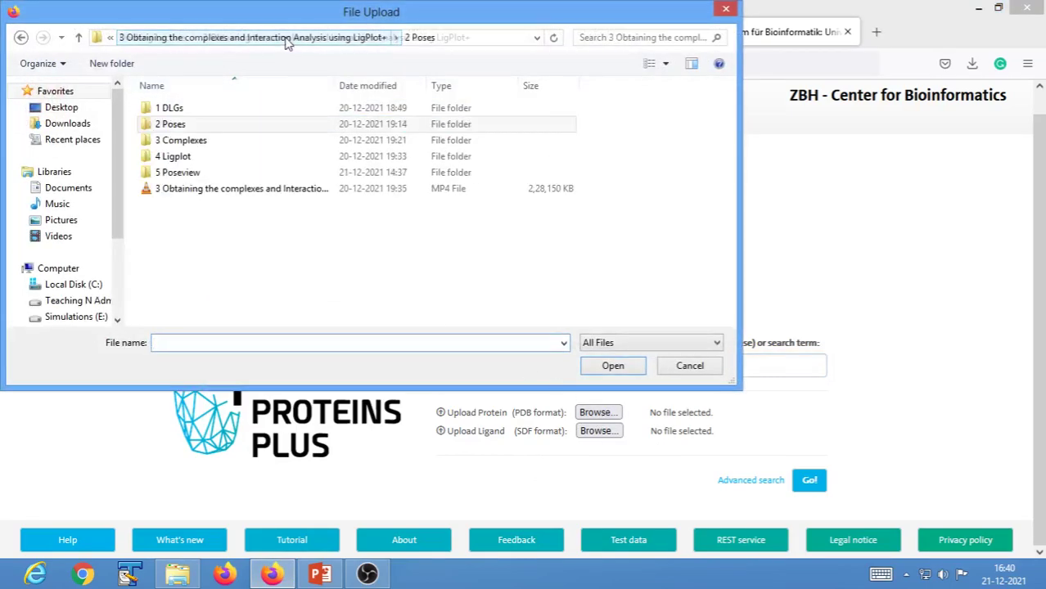
pyautogui.doubleClick(171, 174)
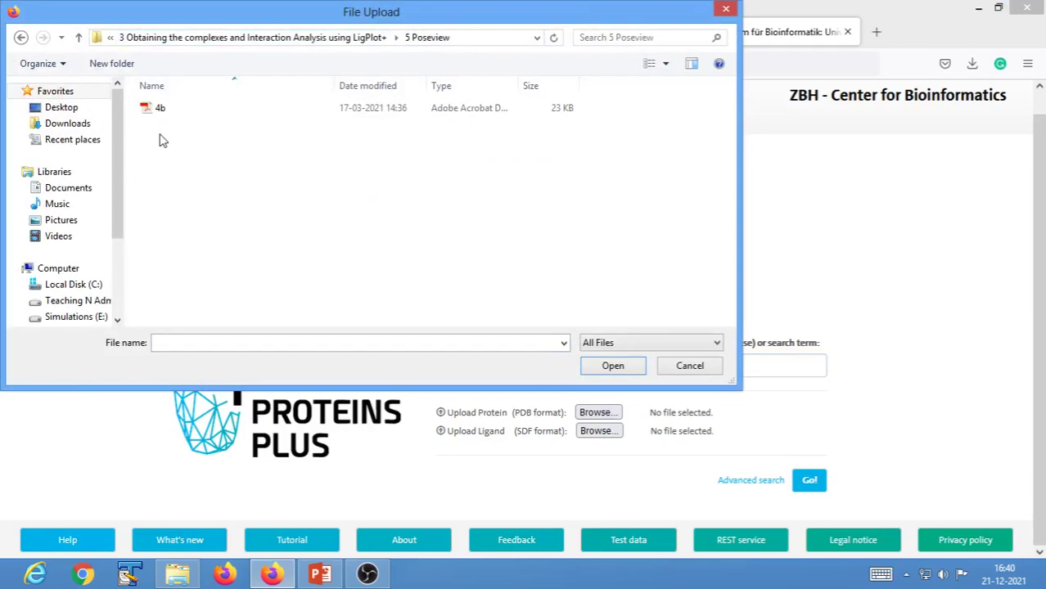
pyautogui.click(277, 39)
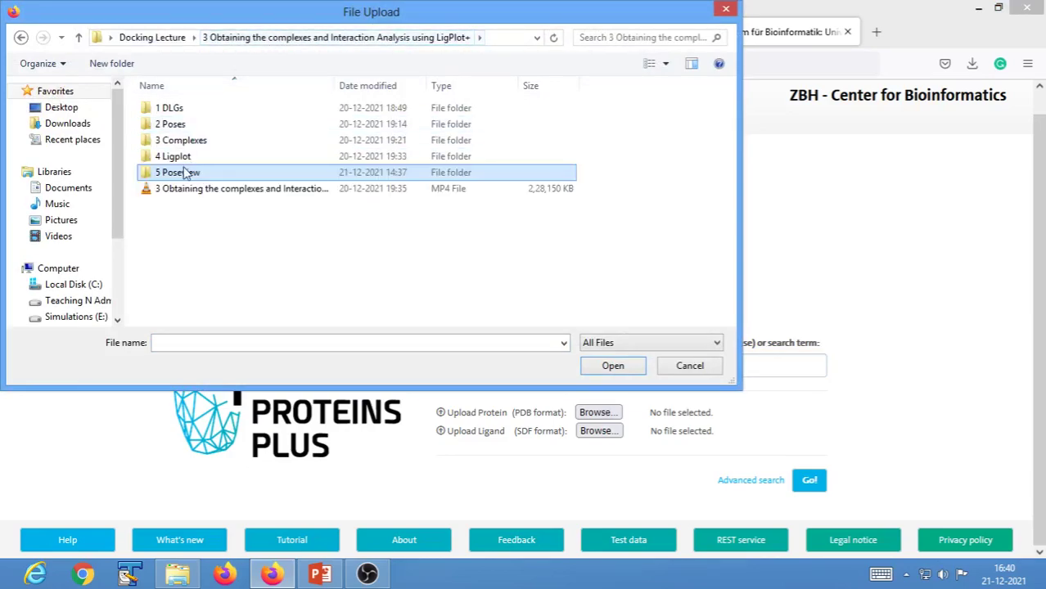
pyautogui.click(151, 38)
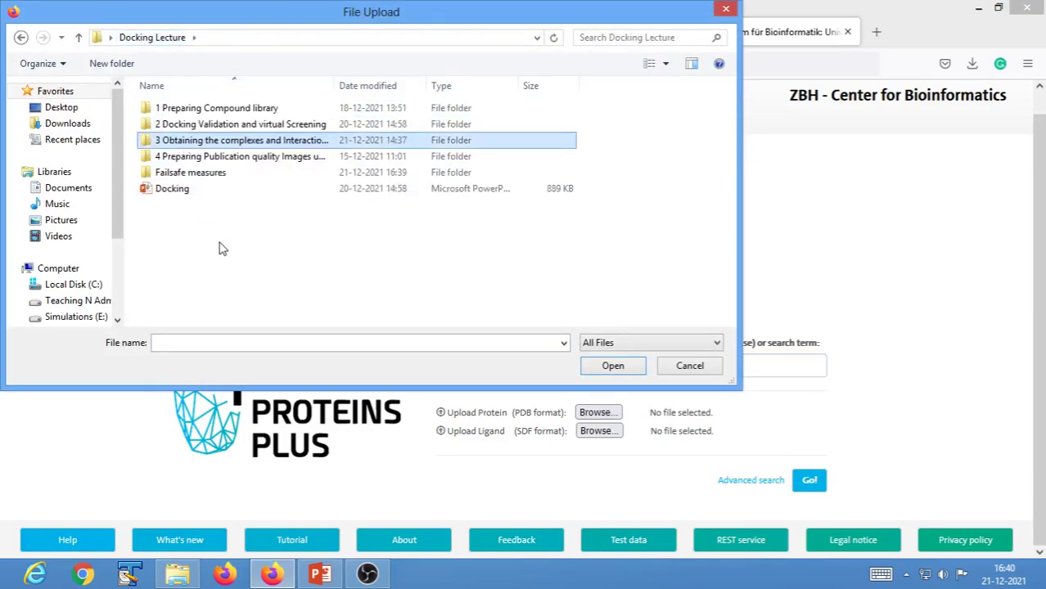
pyautogui.doubleClick(190, 173)
pyautogui.doubleClick(175, 107)
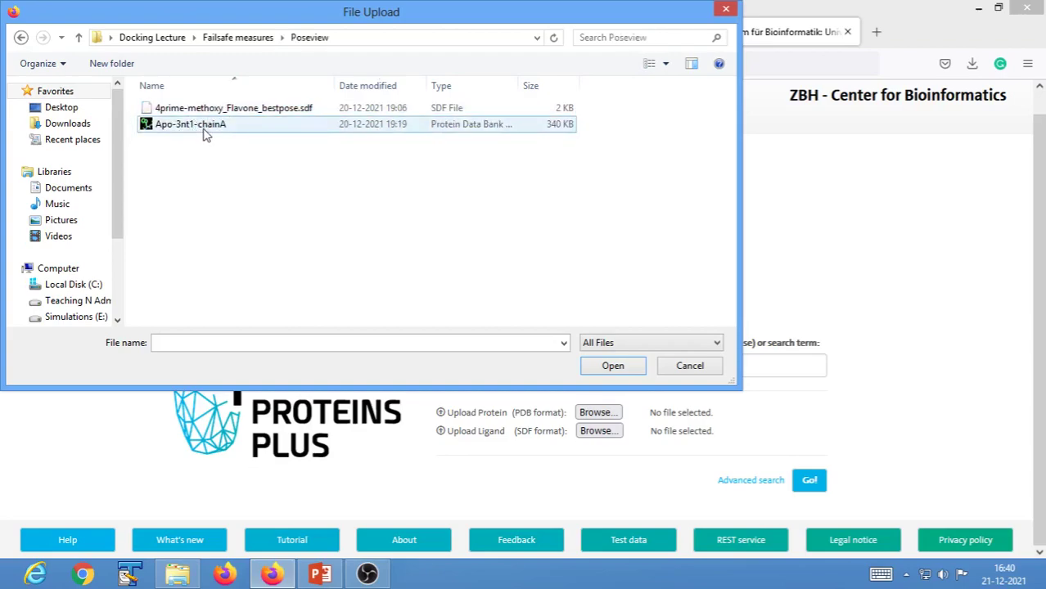
pyautogui.click(204, 134)
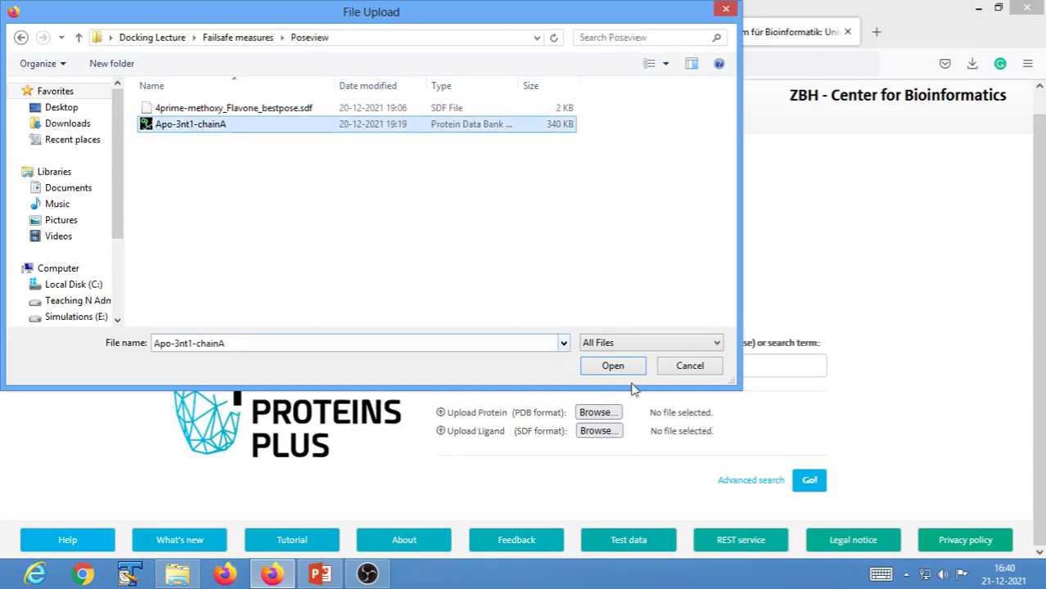
pyautogui.click(610, 368)
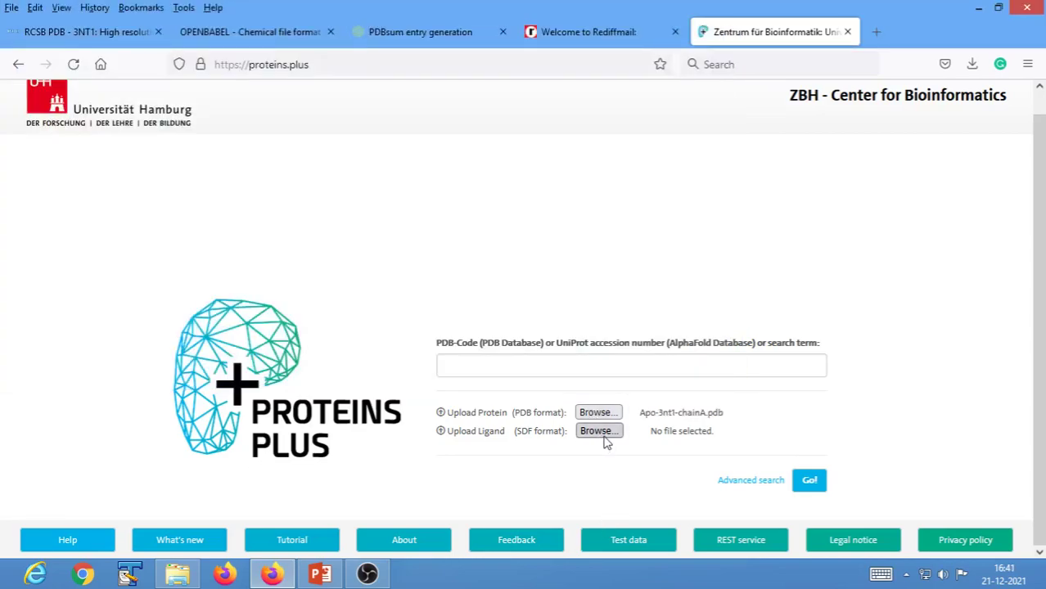
# - Choose 4prime-methoxy_Flavone_bestpose.sdf as the ligand upload and submit the protein and ligand files to Proteins Plus
pyautogui.click(600, 431)
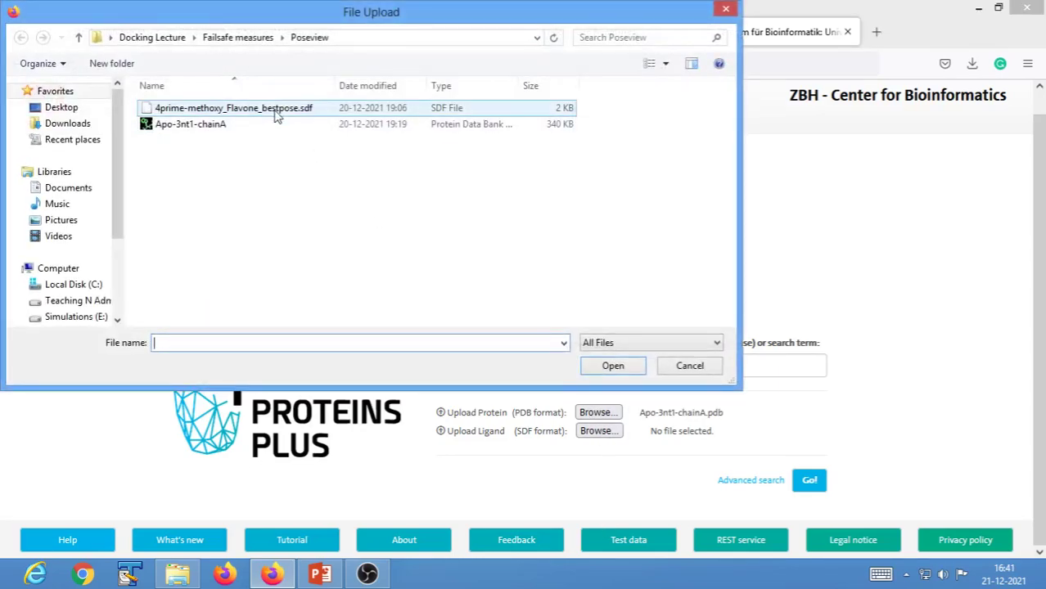
pyautogui.click(275, 115)
pyautogui.click(611, 373)
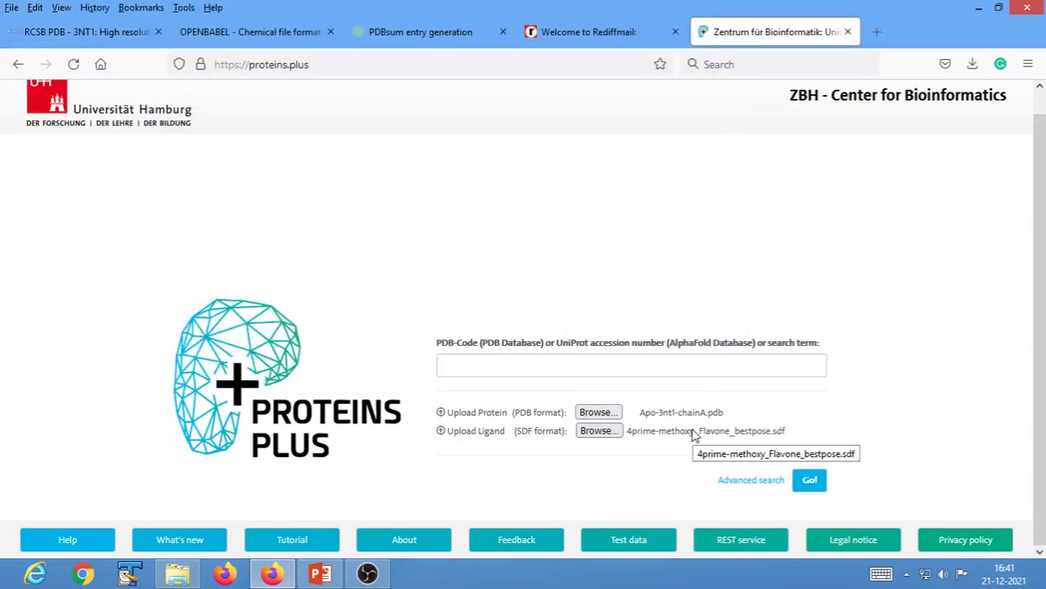
pyautogui.click(809, 486)
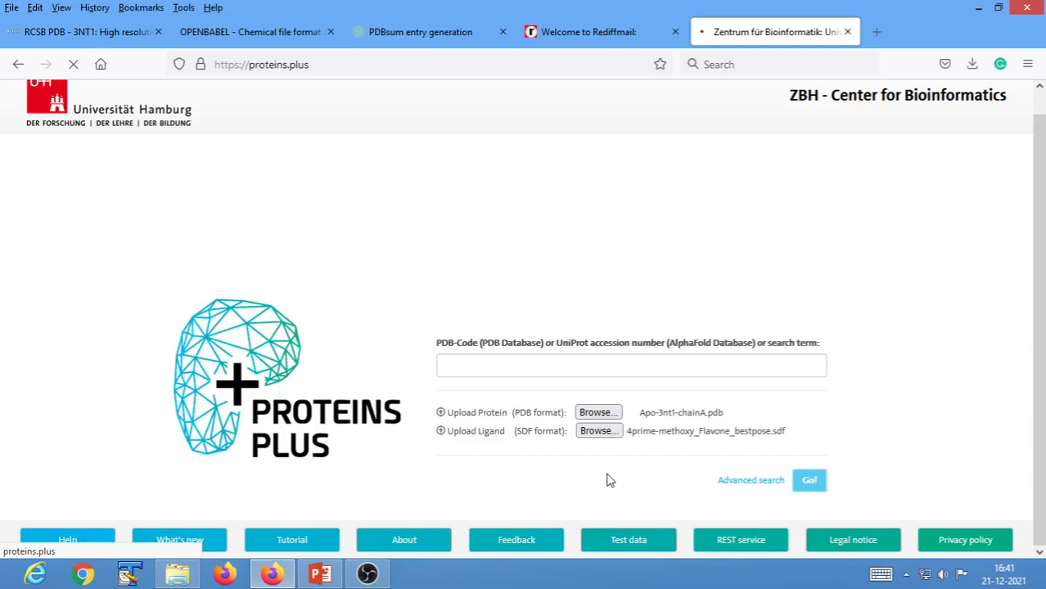
# - Open google.co.in in a new browser tab, check which Google account is signed in, and open its Gmail inbox
pyautogui.click(876, 32)
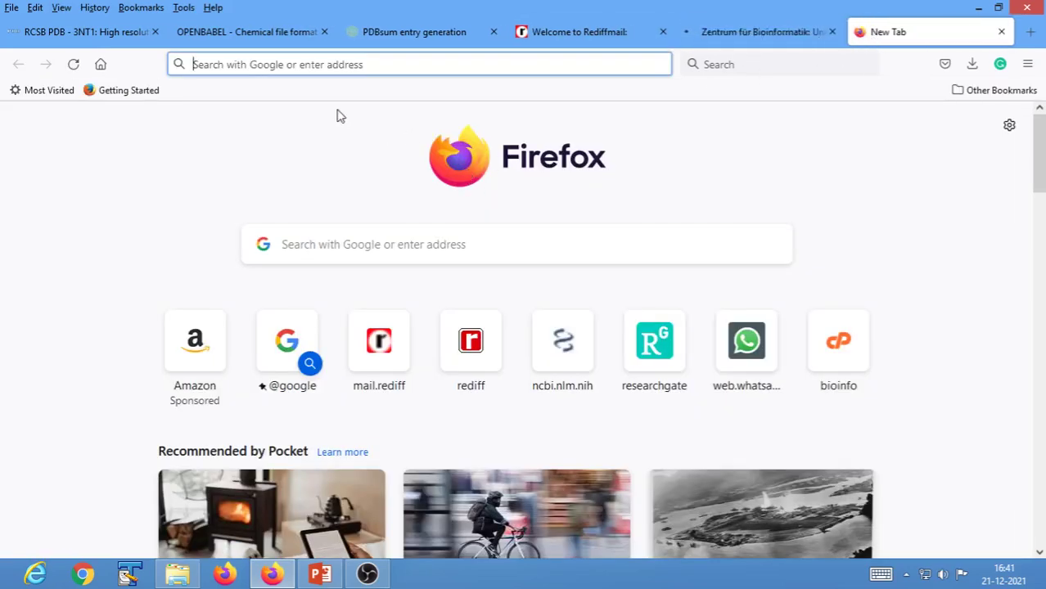
pyautogui.click(318, 64)
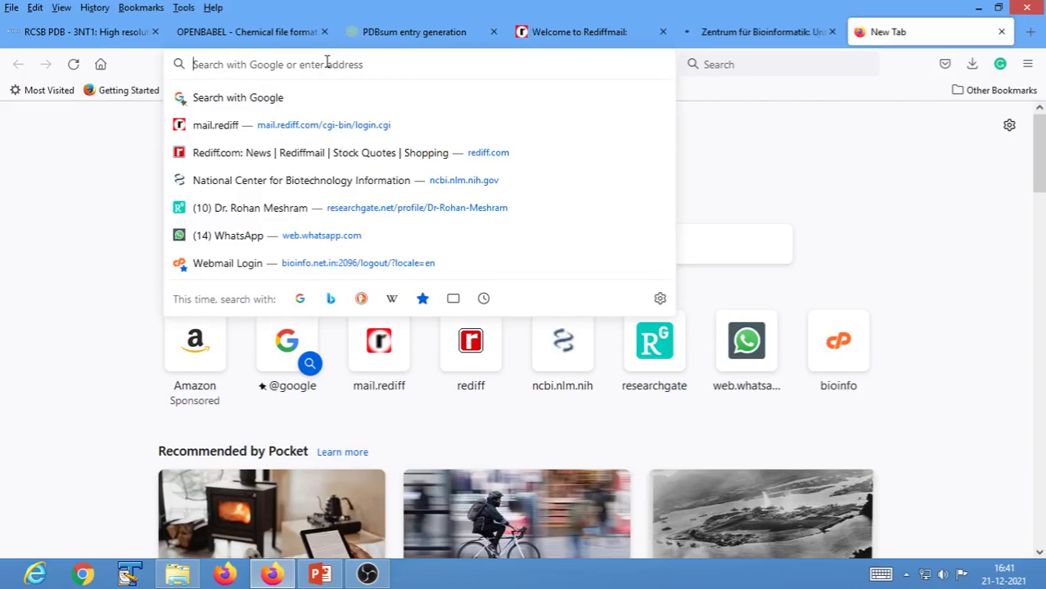
pyautogui.write('www.bioinfo.net.in:2096/')
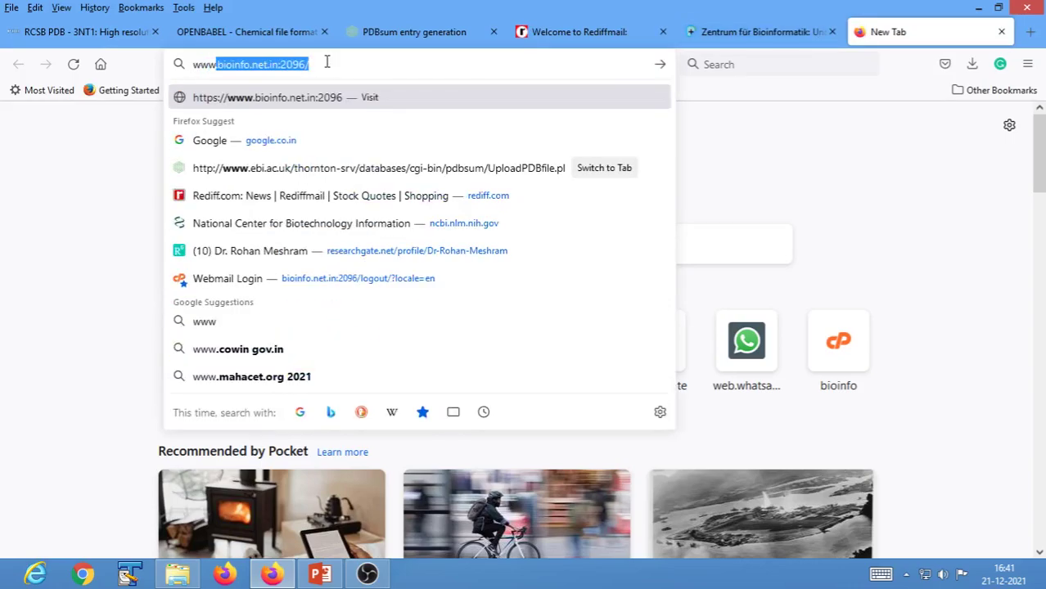
pyautogui.click(301, 142)
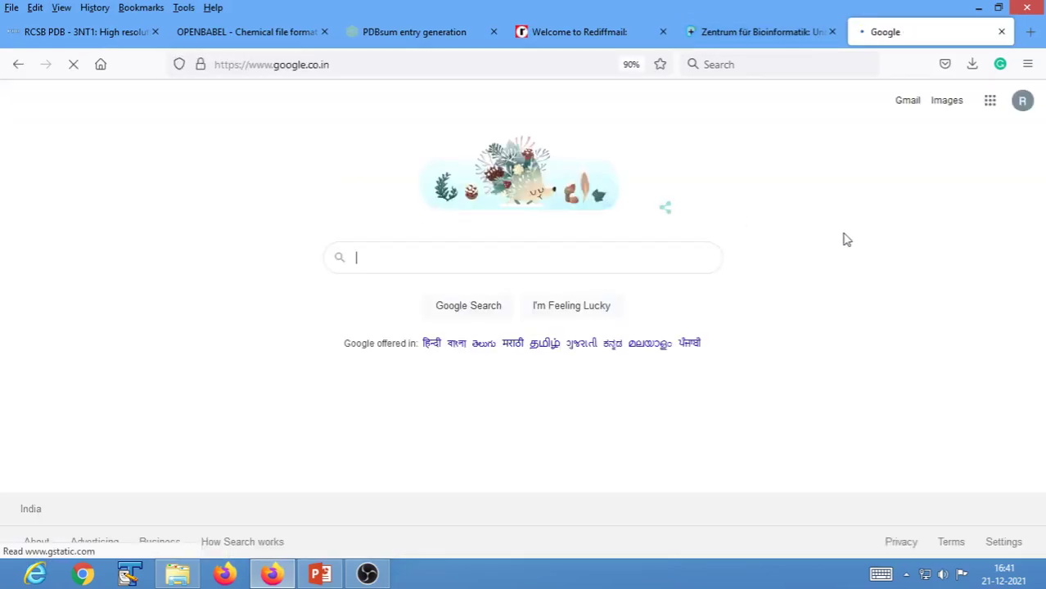
pyautogui.click(1023, 101)
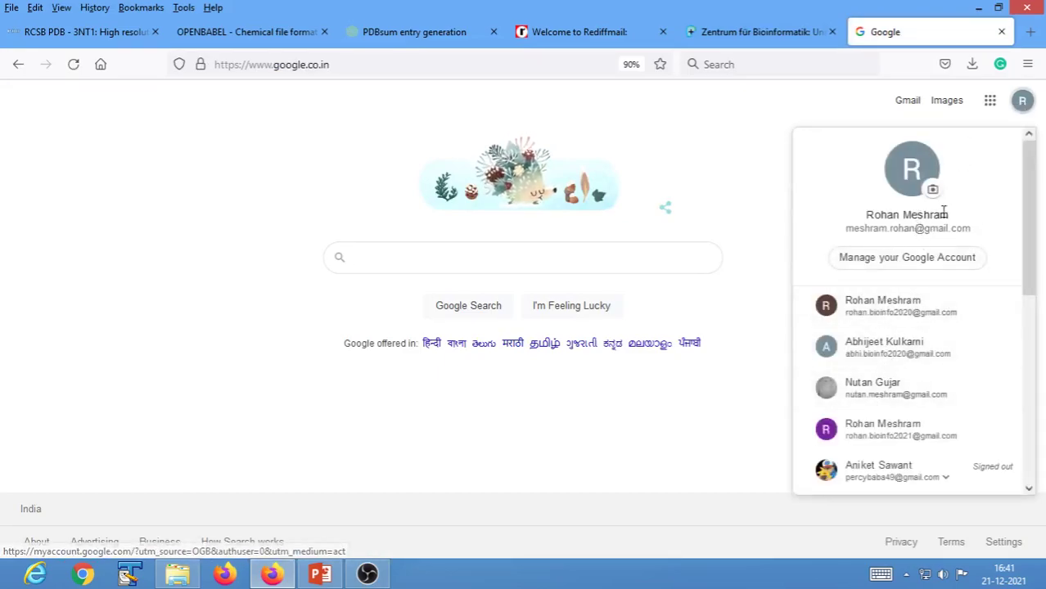
pyautogui.click(781, 135)
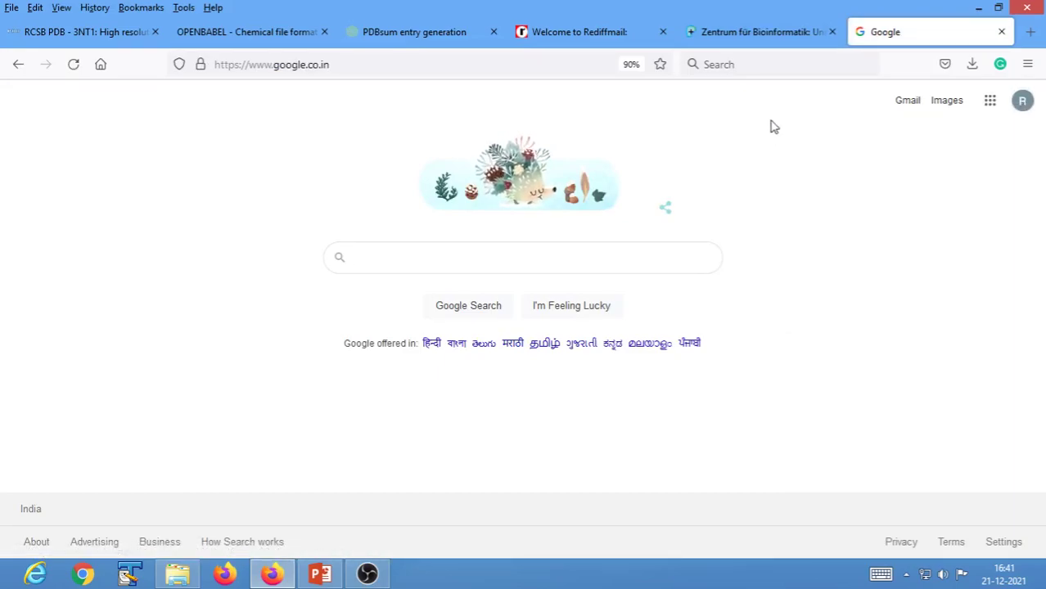
pyautogui.click(908, 101)
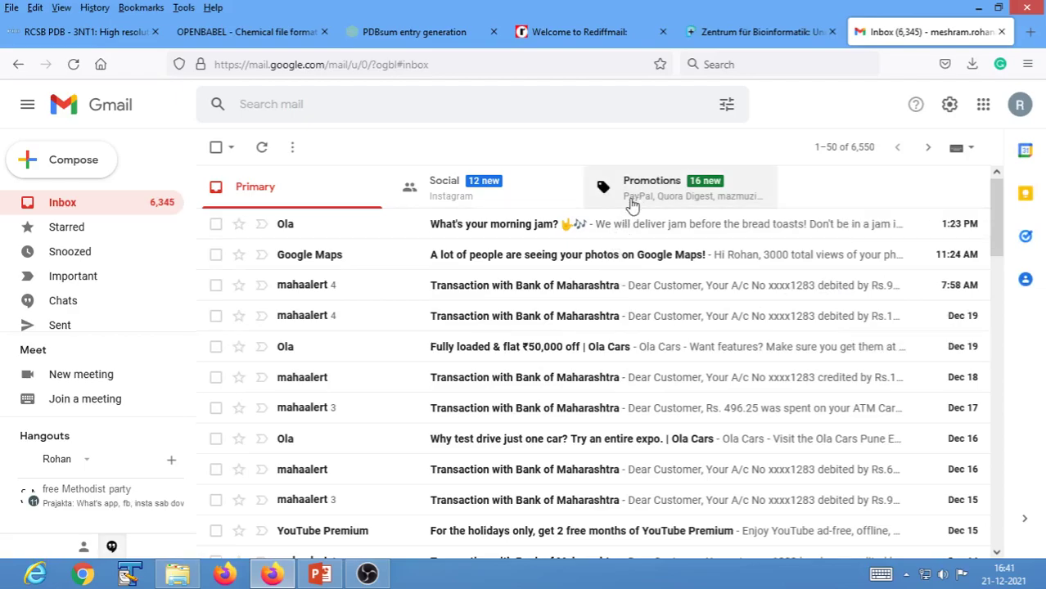
# - Look through the Gmail inbox and the Spam folder, and close the mail tab to return to Proteins Plus
pyautogui.scroll(-3, 541, 355)
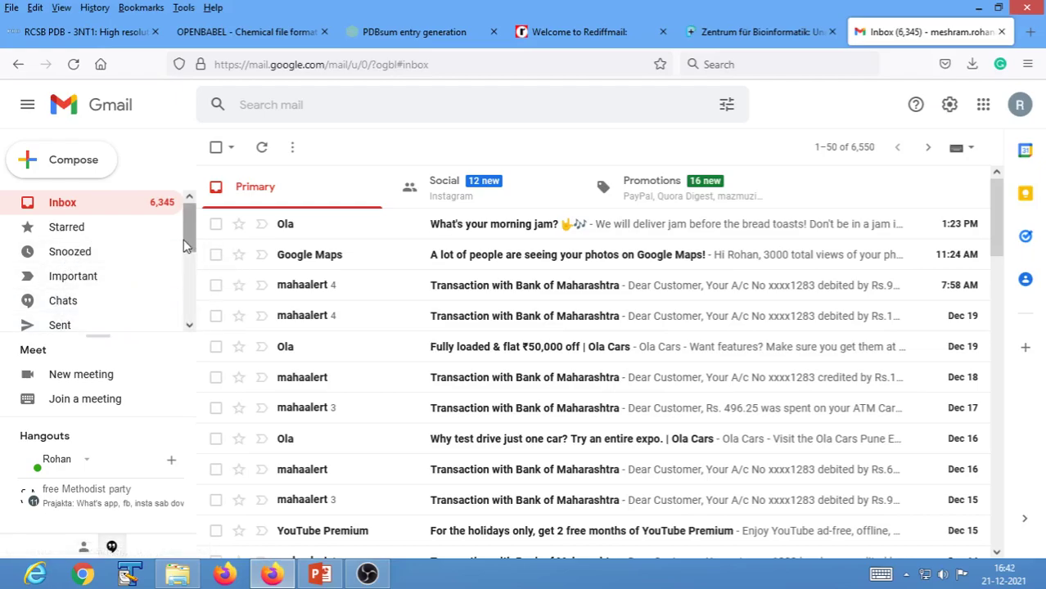
pyautogui.scroll(-3, 184, 245)
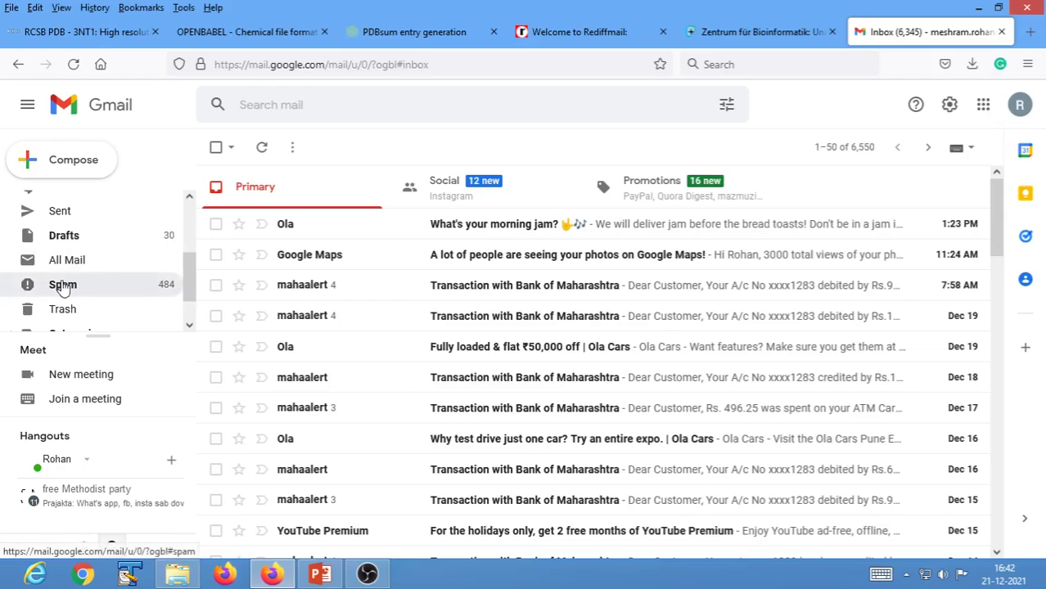
pyautogui.click(63, 287)
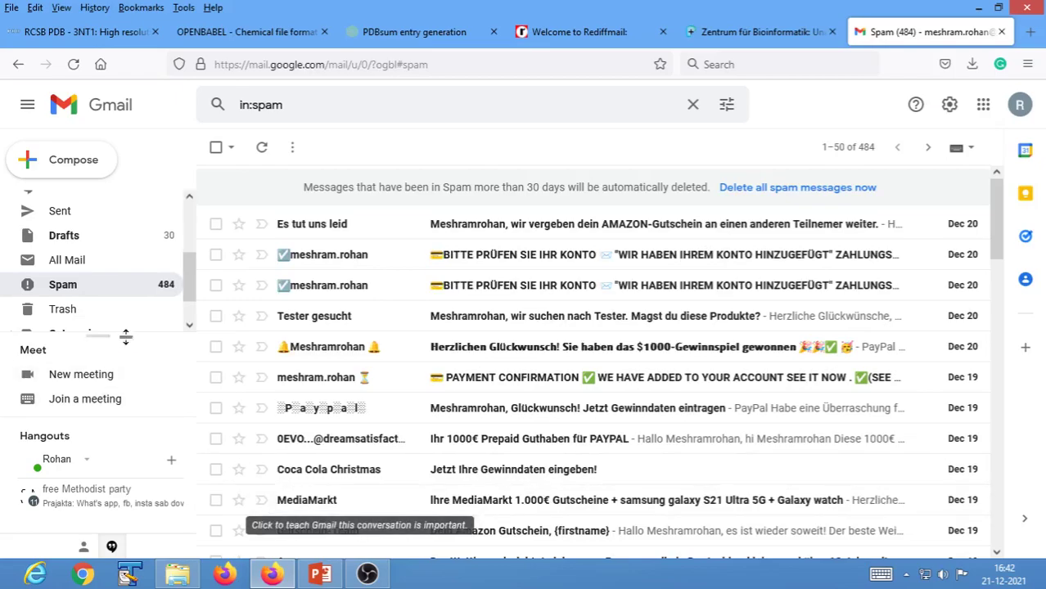
pyautogui.click(1000, 32)
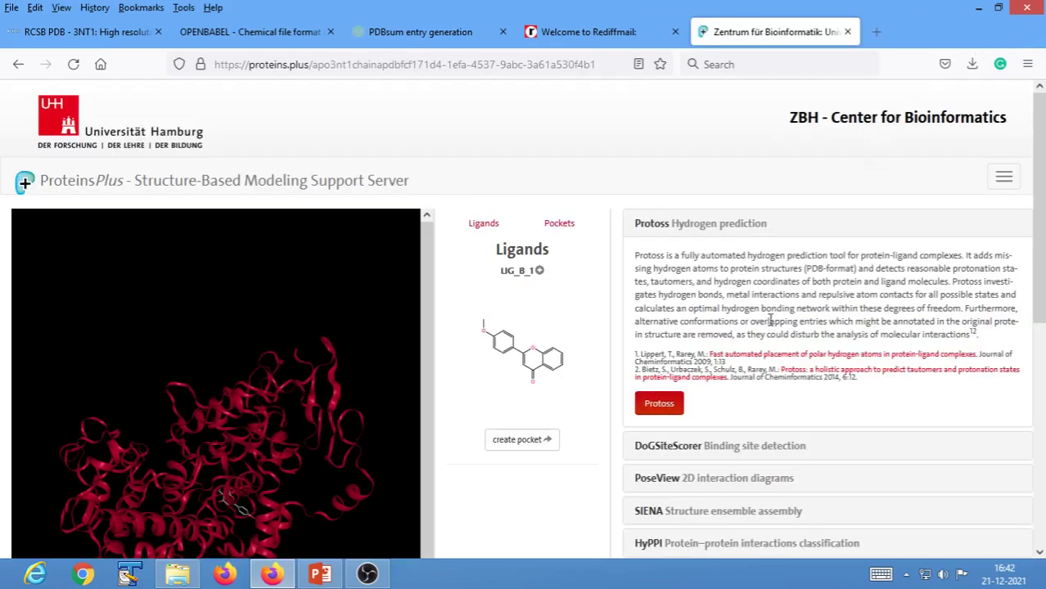
# - Inspect the uploaded protein-ligand complex on the Proteins Plus results page, rotating the 3D structure to examine the bound ligand
pyautogui.scroll(-3, 770, 319)
pyautogui.scroll(3, 766, 321)
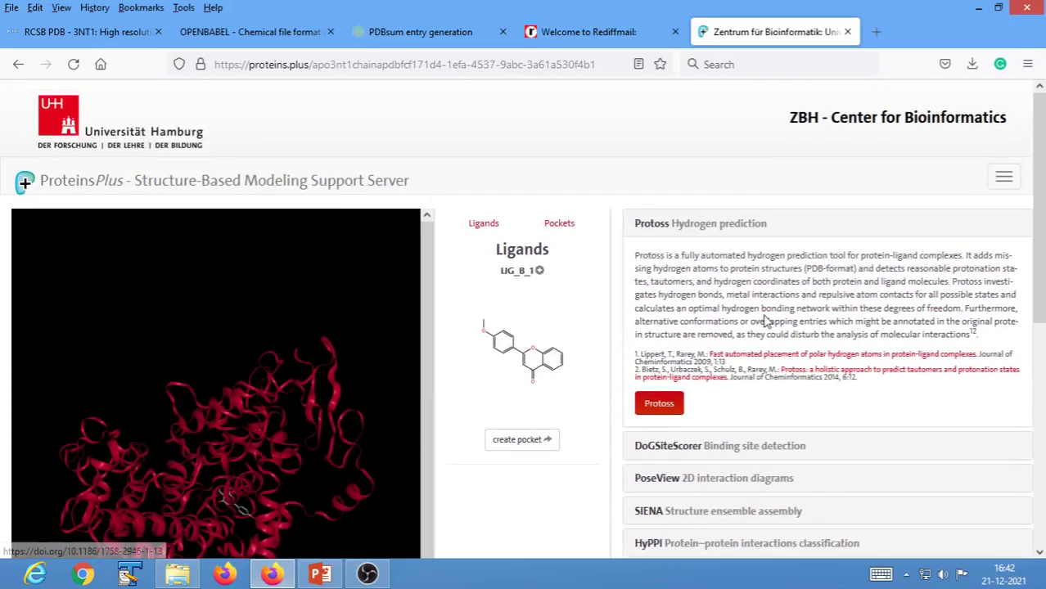
pyautogui.scroll(-3, 766, 320)
pyautogui.scroll(2, 765, 322)
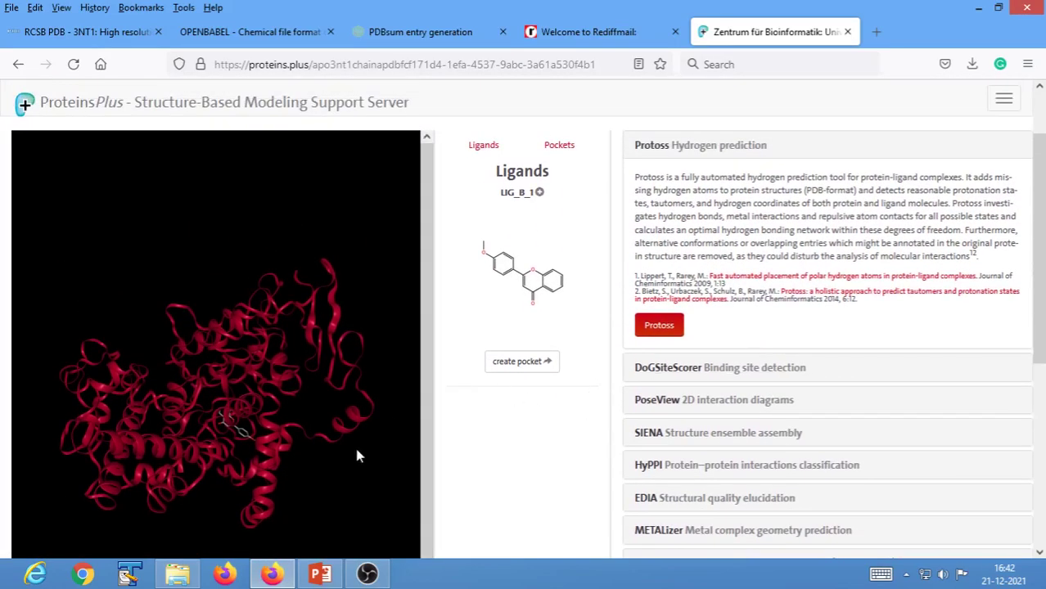
pyautogui.moveTo(343, 472); pyautogui.dragTo(304, 389)
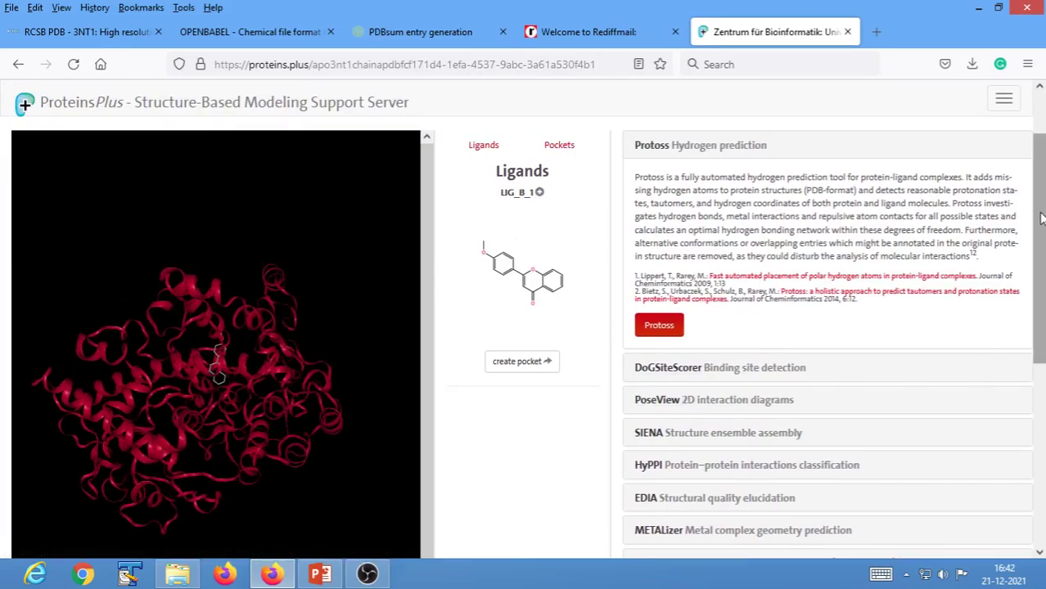
pyautogui.moveTo(1040, 216); pyautogui.dragTo(1043, 179)
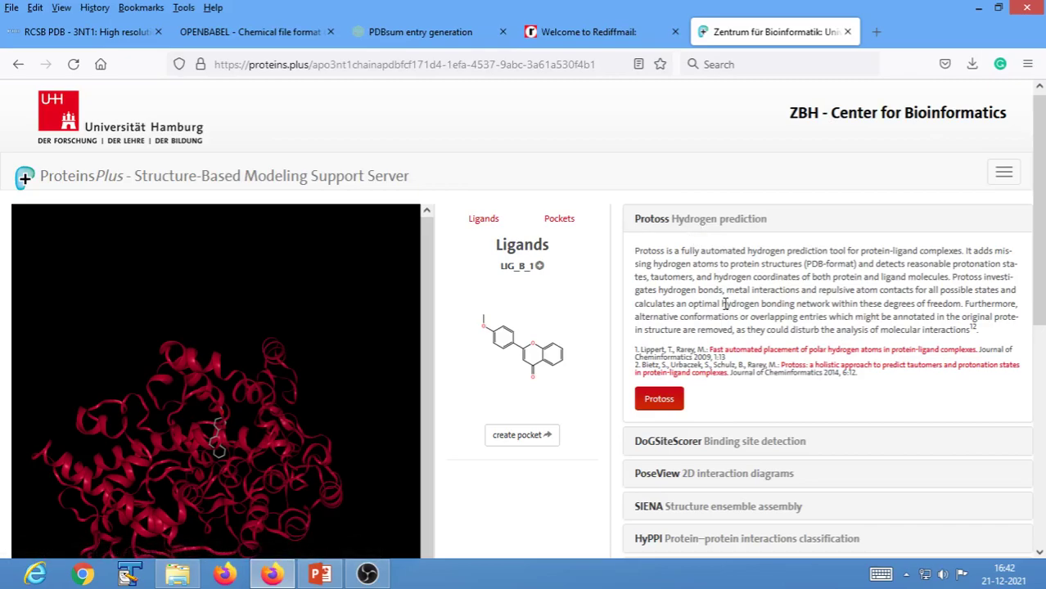
# - Expand the PoseView 2D interaction diagrams section in the Proteins Plus tool list and bring its description into view
pyautogui.moveTo(1040, 160); pyautogui.dragTo(1043, 305)
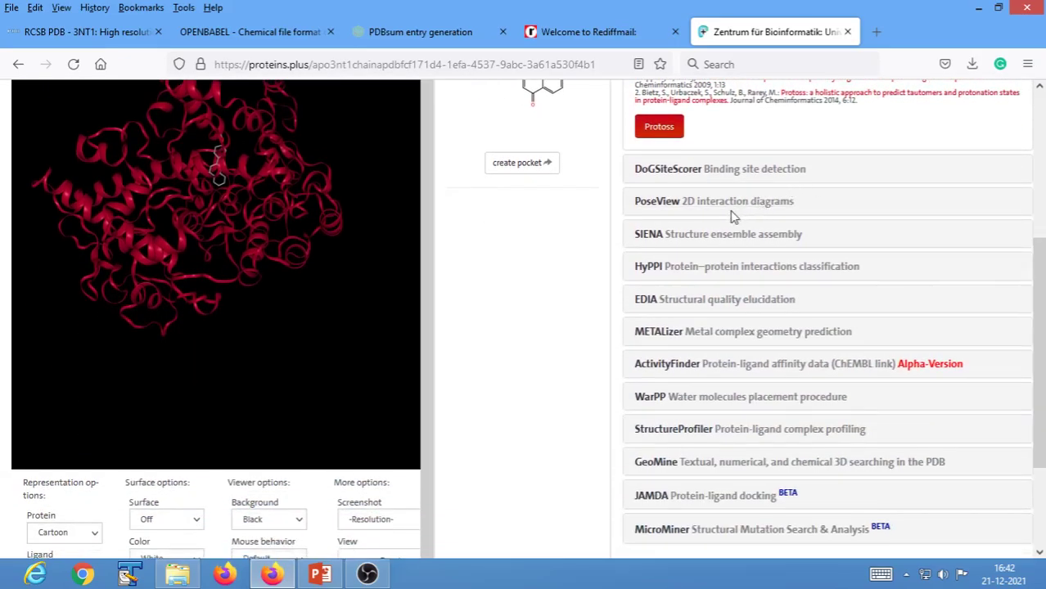
pyautogui.click(657, 203)
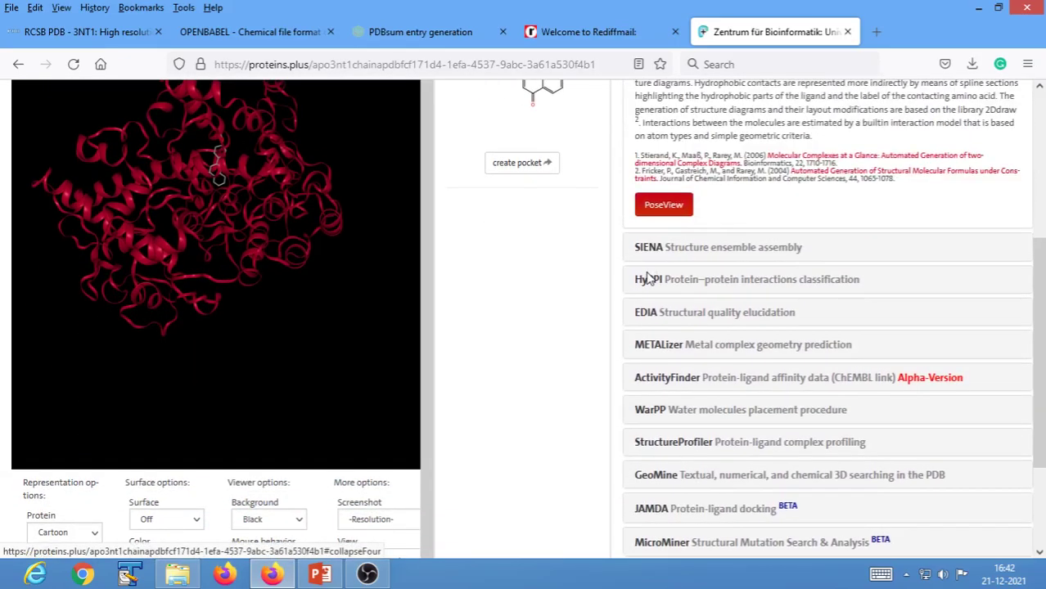
pyautogui.scroll(3, 800, 225)
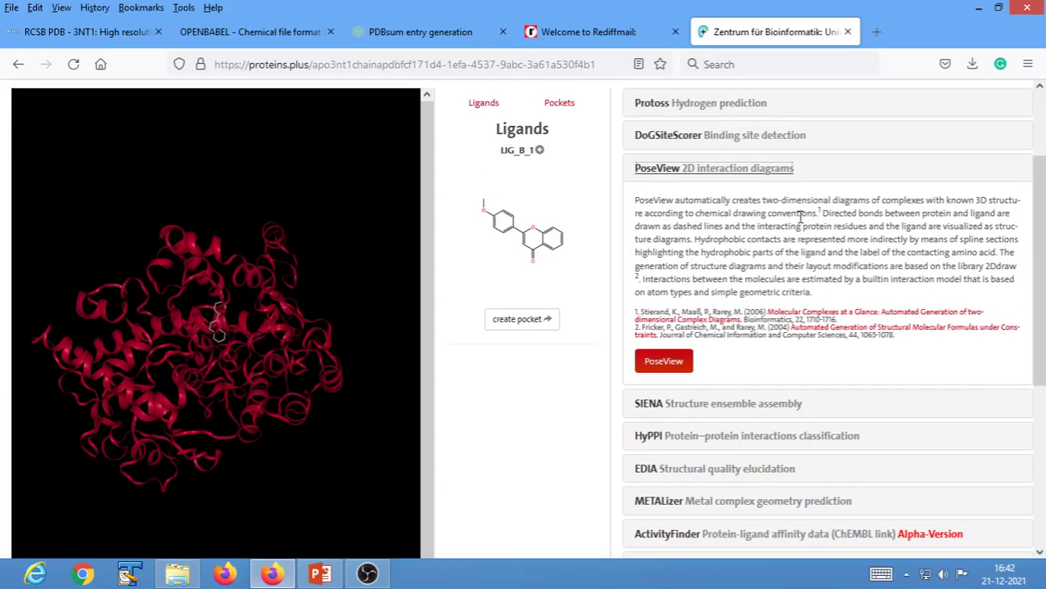
# - Start PoseView, choose the 4prime-methoxy flavone ligand LIG_B_1 as its input, and calculate the 2D interaction diagram
pyautogui.click(669, 362)
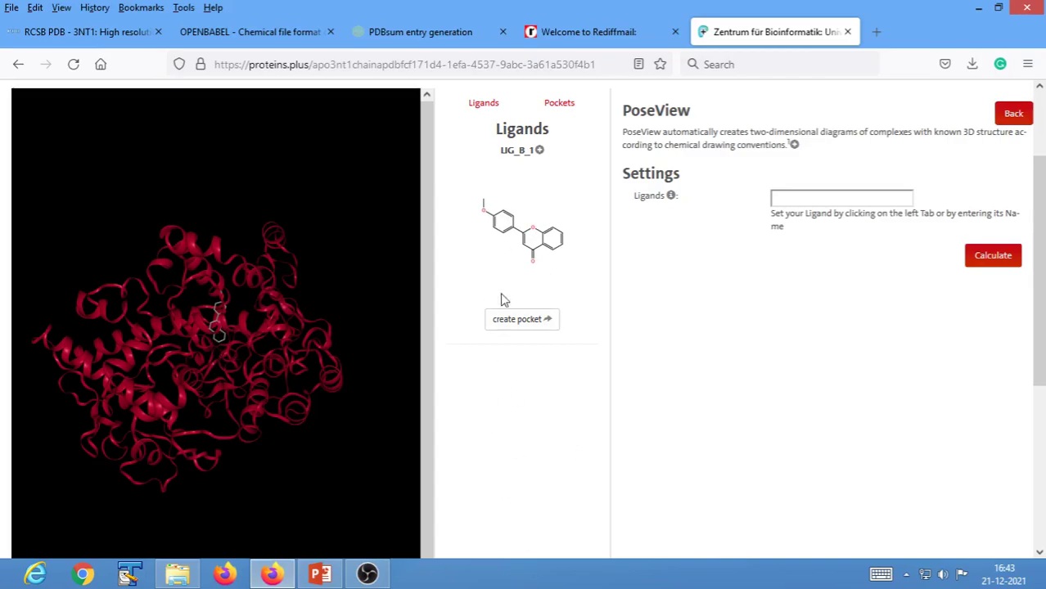
pyautogui.click(531, 250)
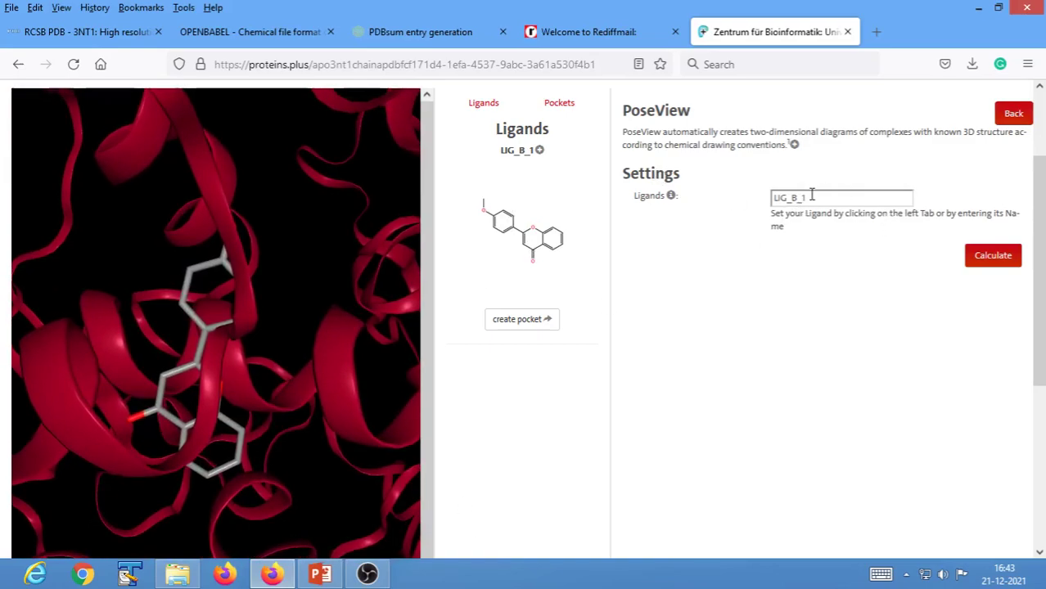
pyautogui.moveTo(812, 196); pyautogui.dragTo(776, 197)
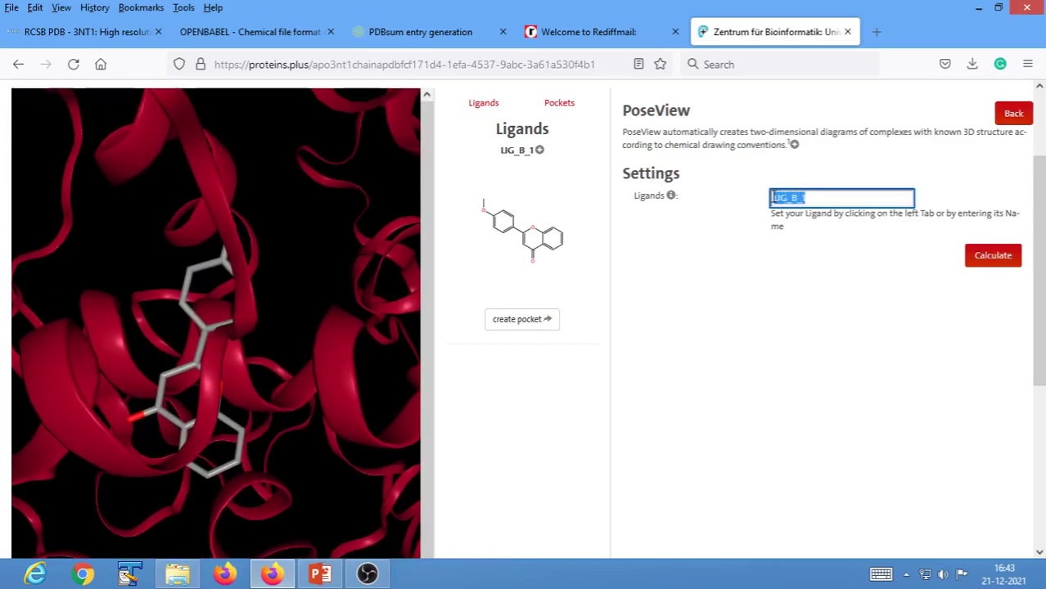
pyautogui.click(833, 347)
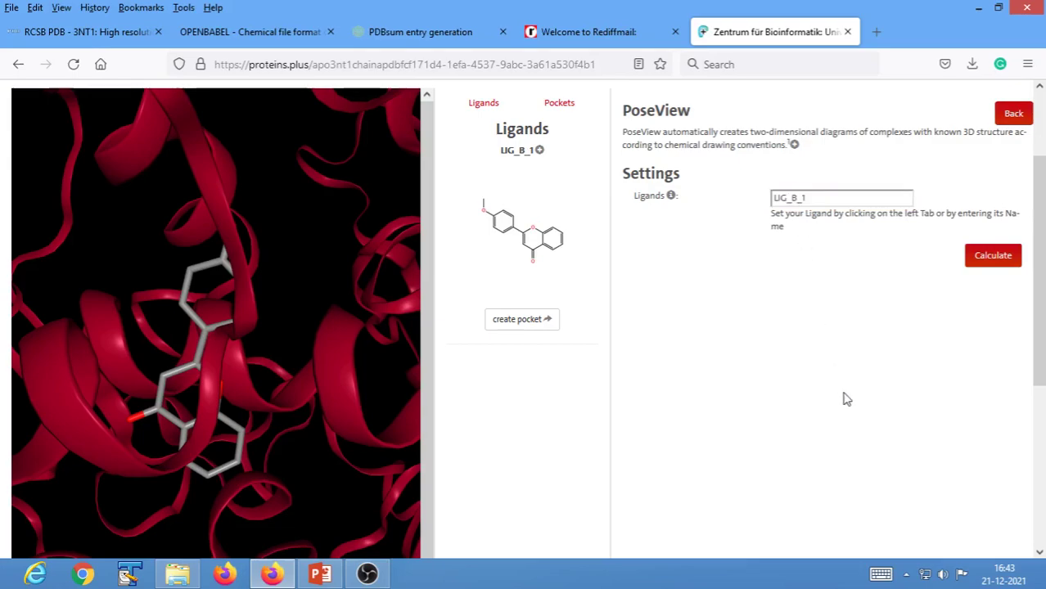
pyautogui.click(986, 256)
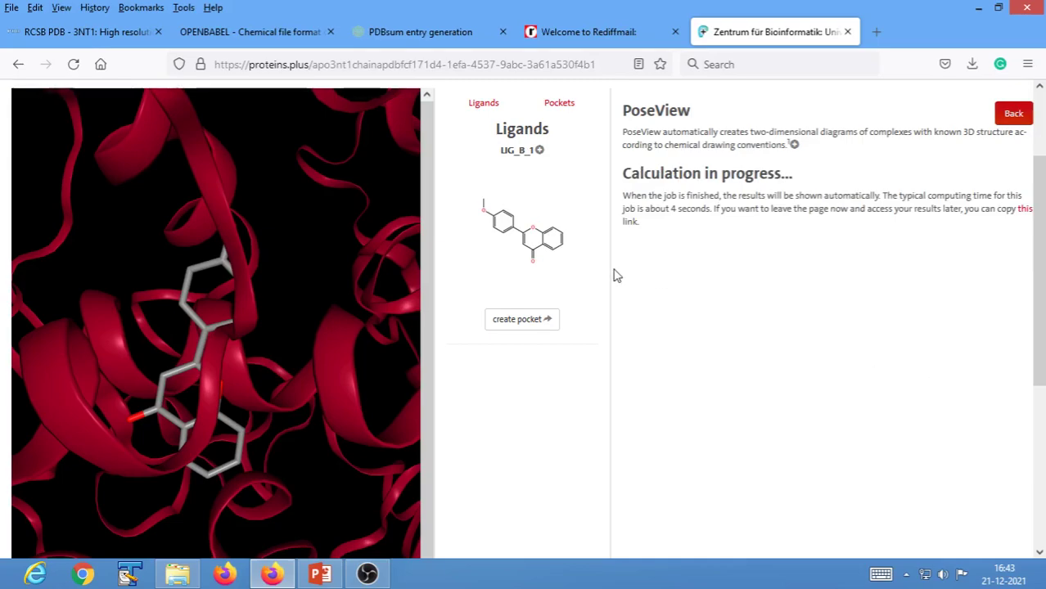
# - Check the status of the queued PDBsum entry by reloading its page, and return to the Proteins Plus tab
pyautogui.click(438, 21)
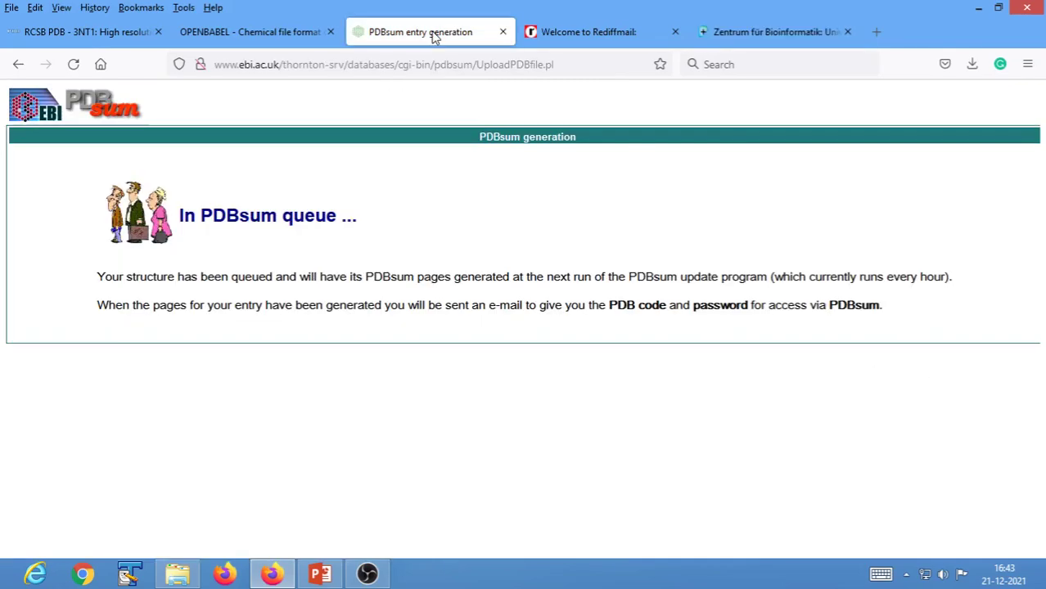
pyautogui.click(73, 64)
pyautogui.click(582, 358)
pyautogui.click(745, 31)
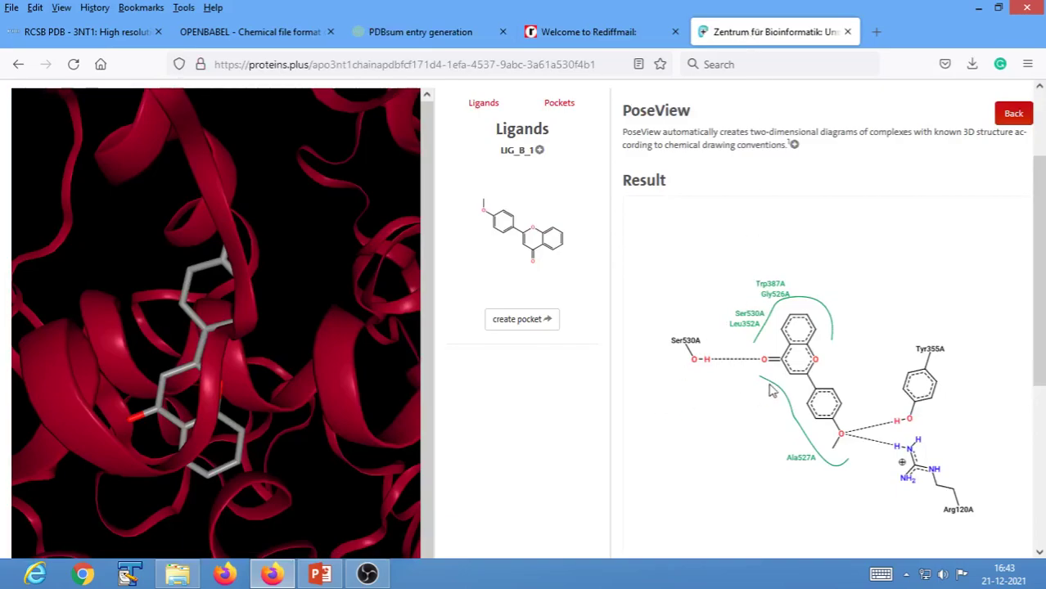
# - Examine the PoseView result's hydrogen bonds and hydrophobic contacts, rotating the 3D view to compare the bound ligand's pose
pyautogui.scroll(-3, 770, 386)
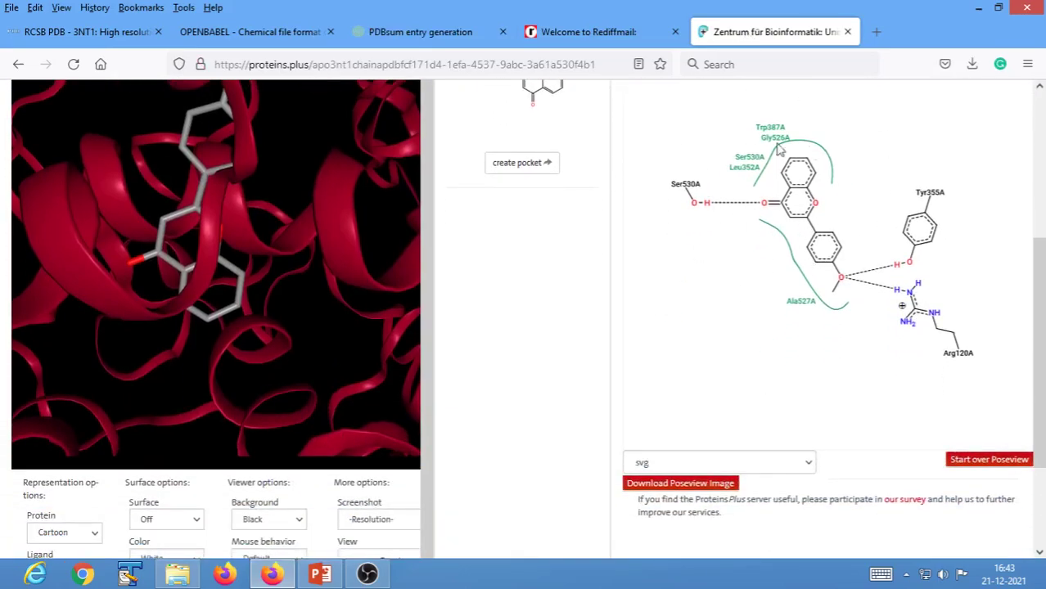
pyautogui.scroll(1, 850, 265)
pyautogui.scroll(3, 849, 265)
pyautogui.scroll(-2, 852, 263)
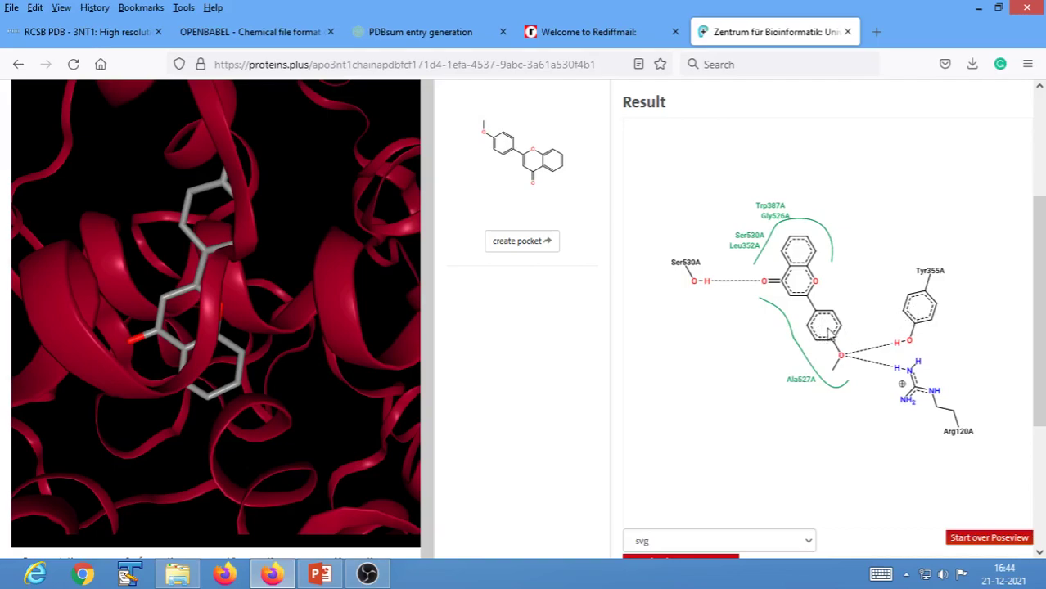
pyautogui.moveTo(261, 414)
pyautogui.mouseDown()
pyautogui.moveTo(233, 406)
pyautogui.moveTo(238, 422)
pyautogui.moveTo(216, 424)
pyautogui.moveTo(255, 407)
pyautogui.mouseUp()
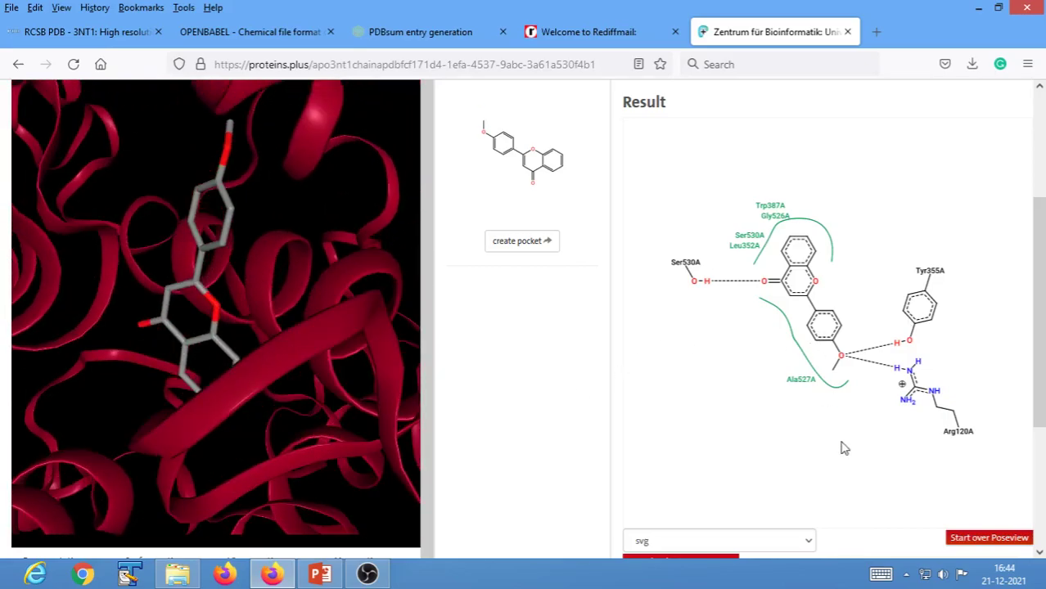
pyautogui.moveTo(843, 446); pyautogui.dragTo(738, 436)
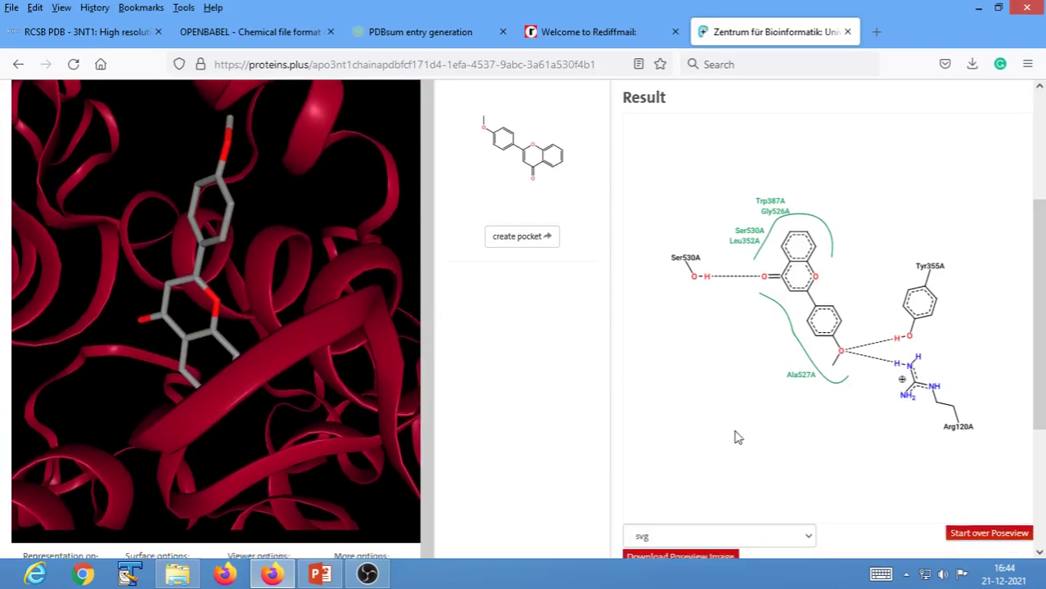
# - Download the PoseView diagram in pdf format and save the file to disk
pyautogui.scroll(-2, 737, 435)
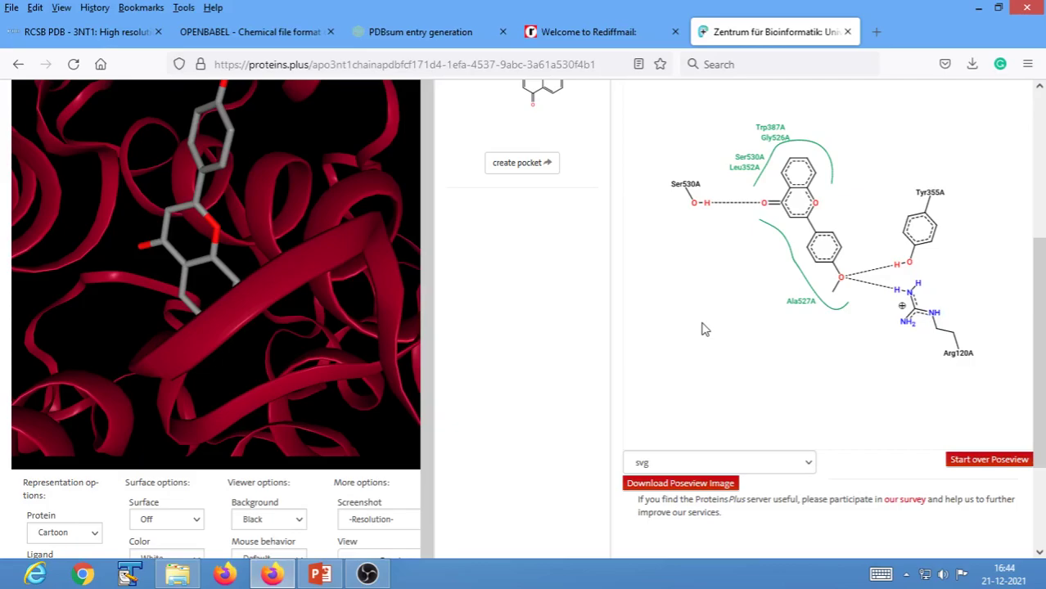
pyautogui.scroll(-3, 703, 327)
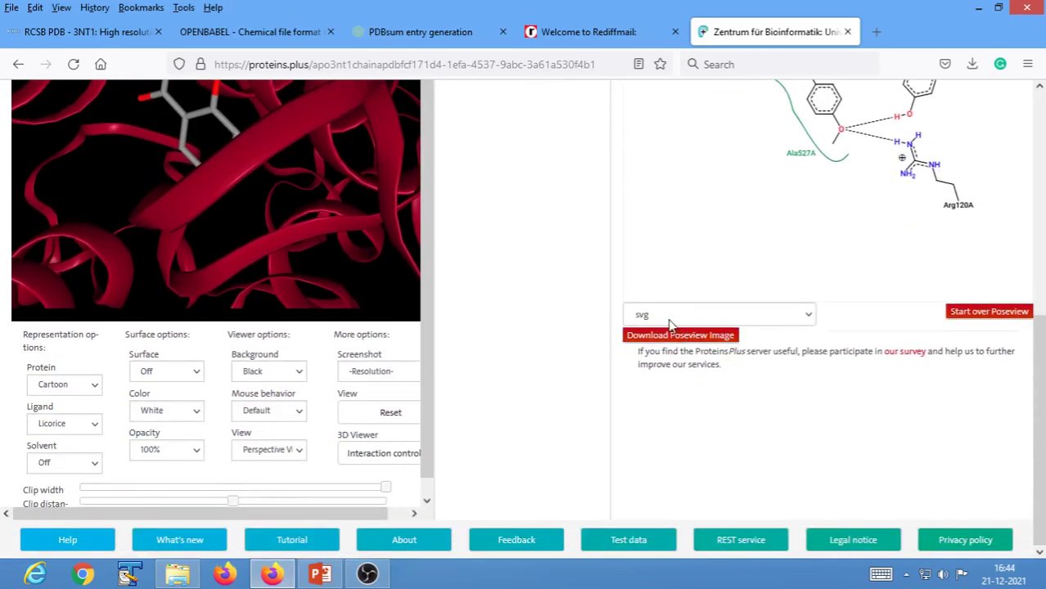
pyautogui.click(669, 320)
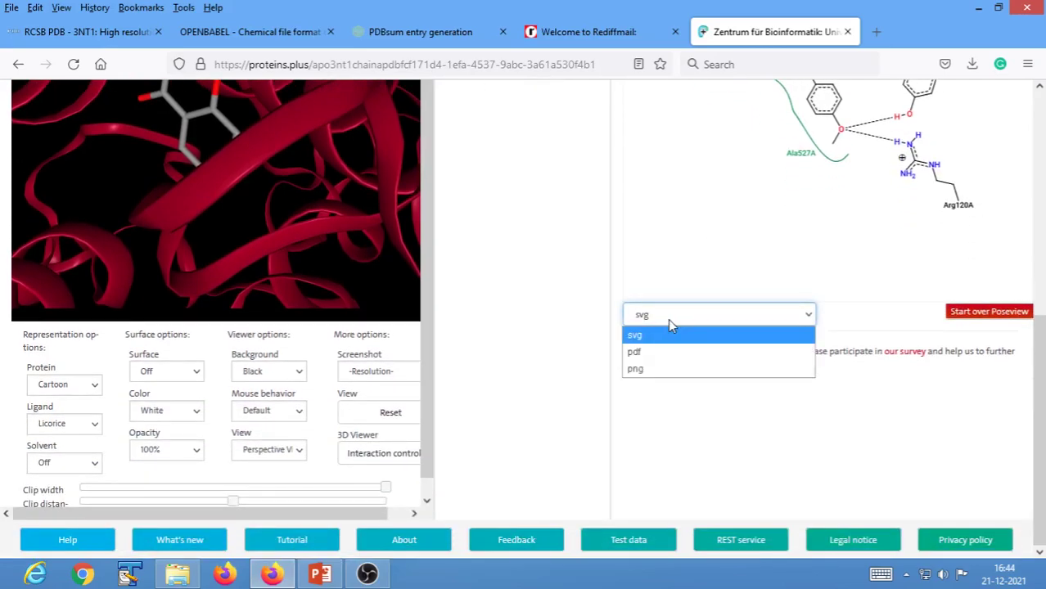
pyautogui.click(695, 249)
pyautogui.click(671, 320)
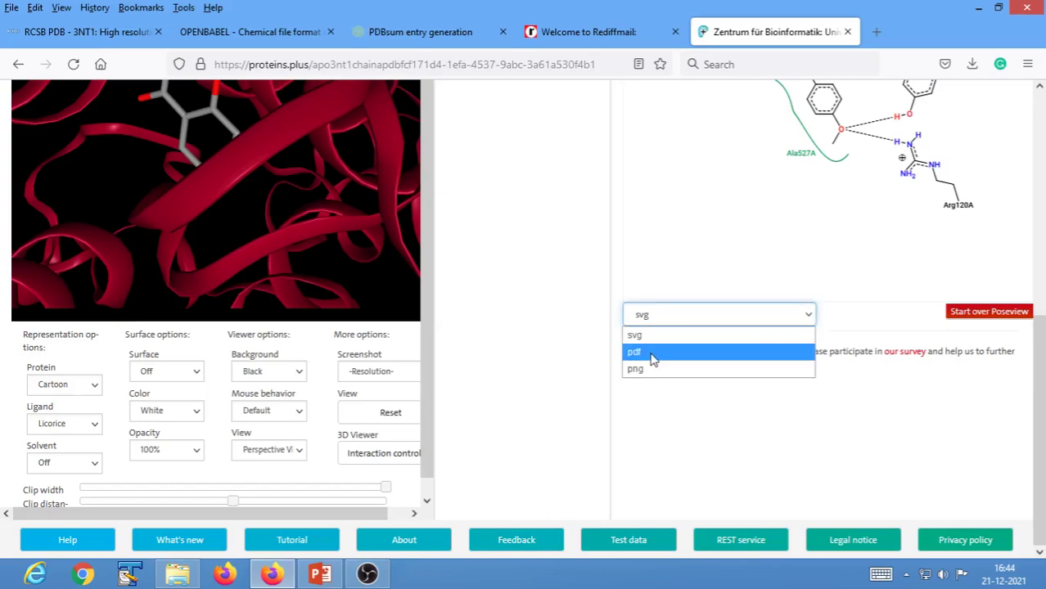
pyautogui.click(653, 353)
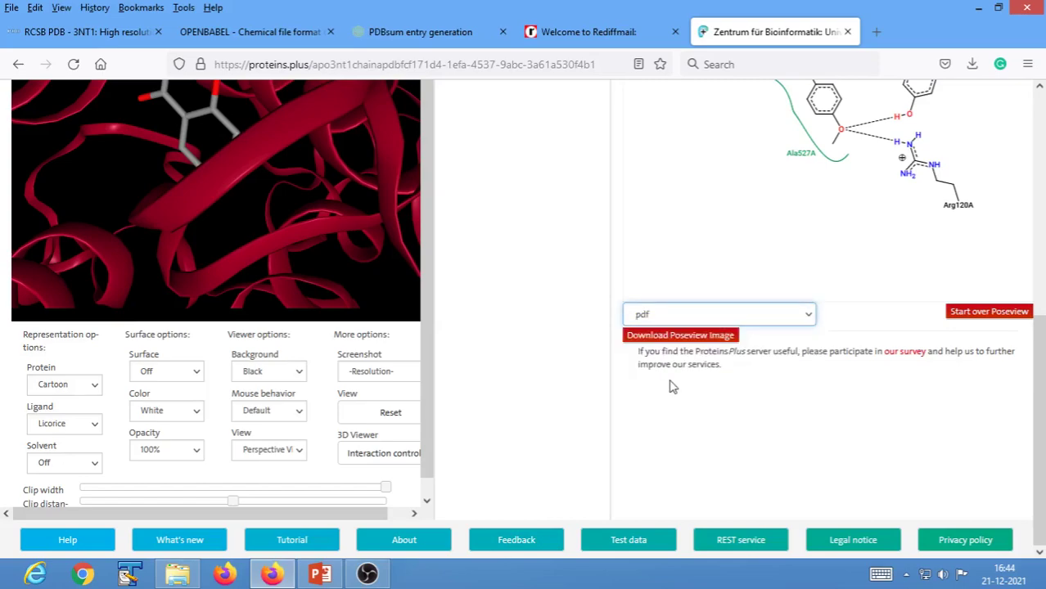
pyautogui.click(674, 337)
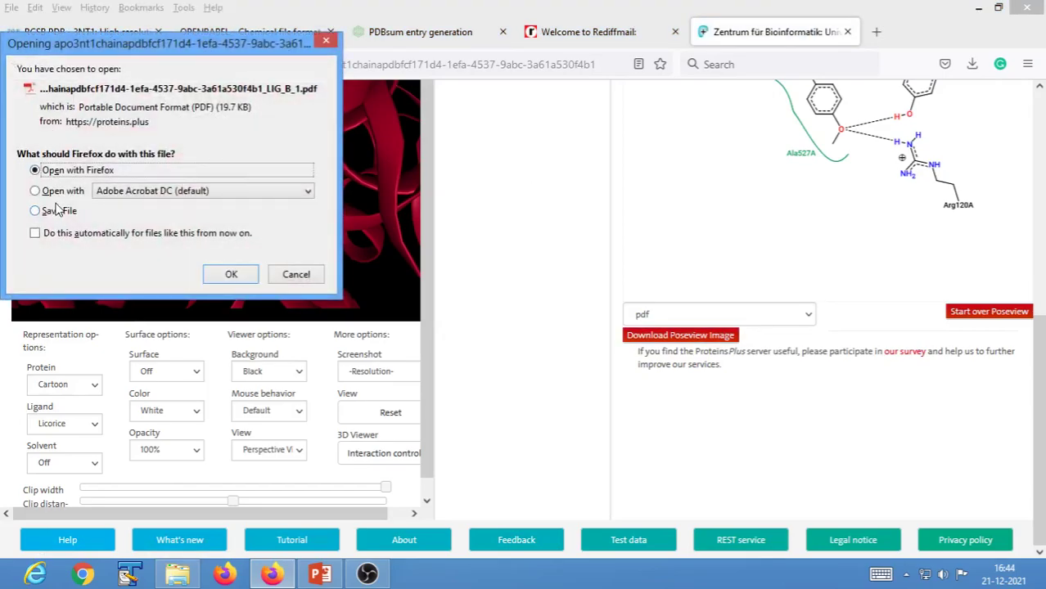
pyautogui.click(55, 211)
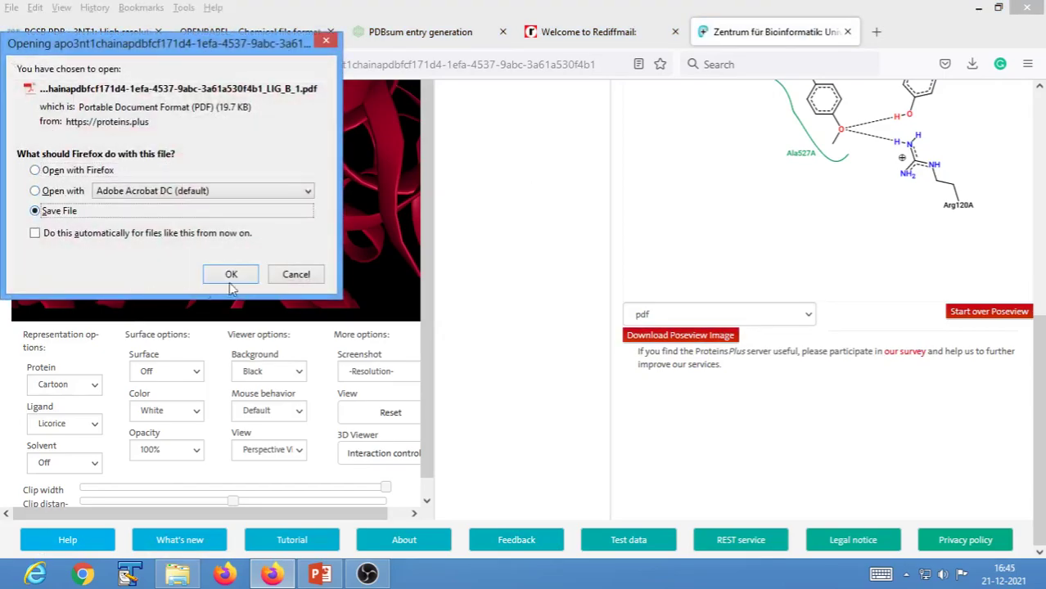
pyautogui.click(231, 275)
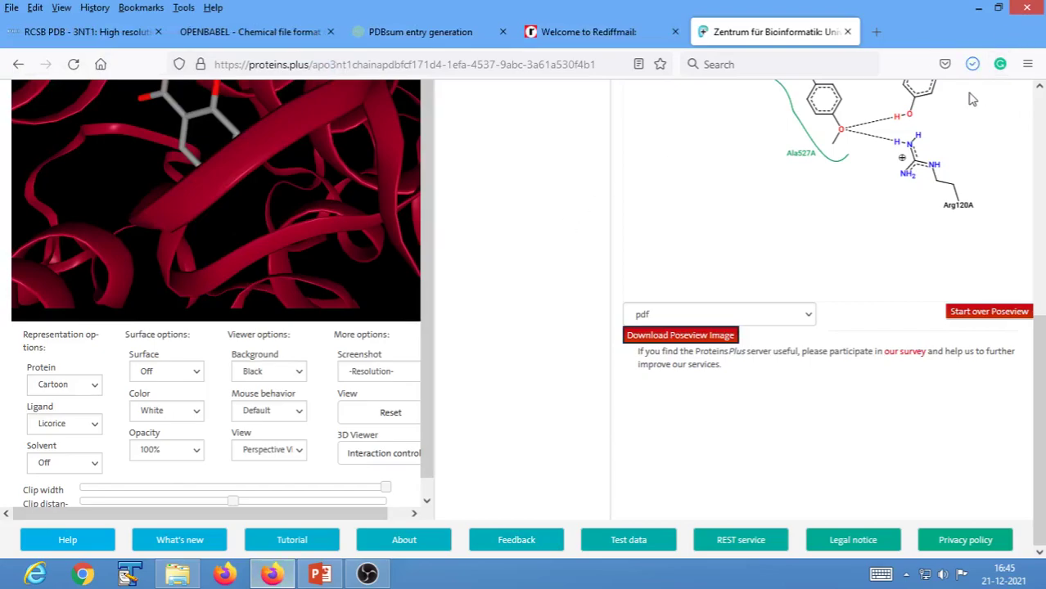
# - Move the downloaded LIG_B_1 PDF from the Downloads folder to the Poseview folder under Failsafe measures
pyautogui.click(972, 65)
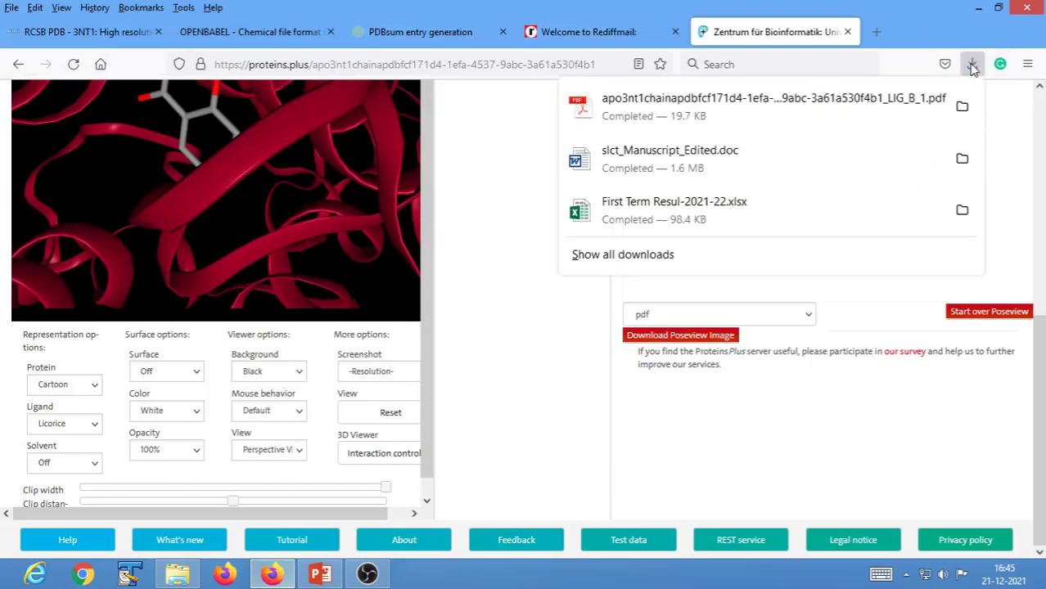
pyautogui.click(961, 106)
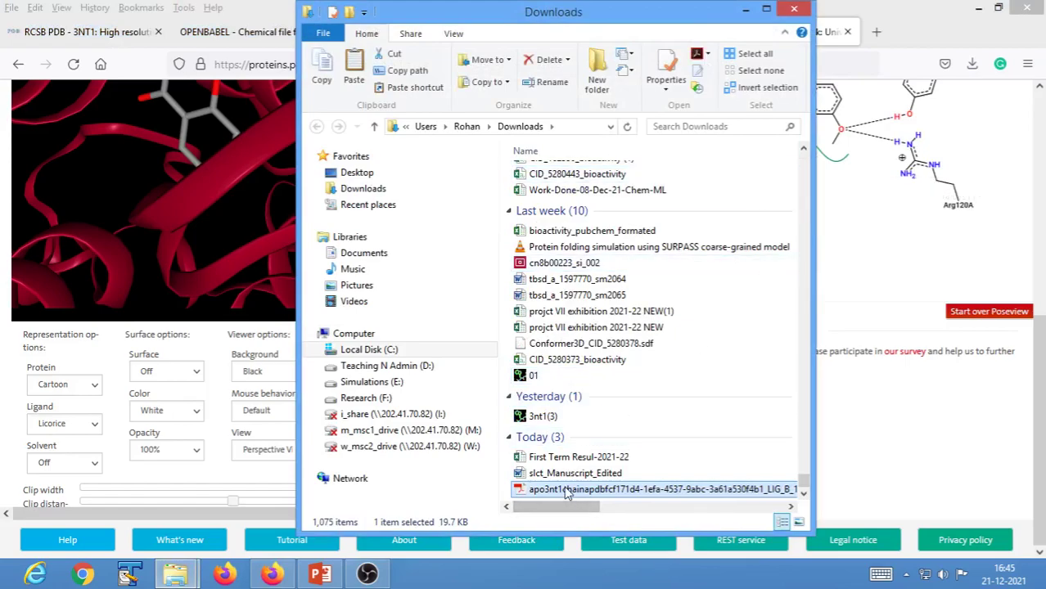
pyautogui.rightClick(565, 491)
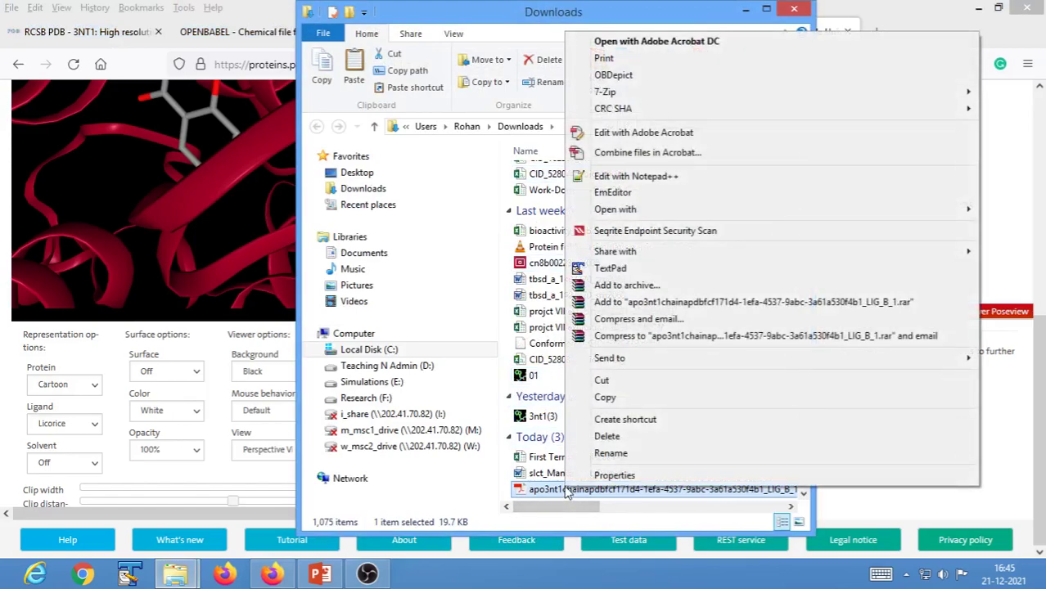
pyautogui.click(607, 398)
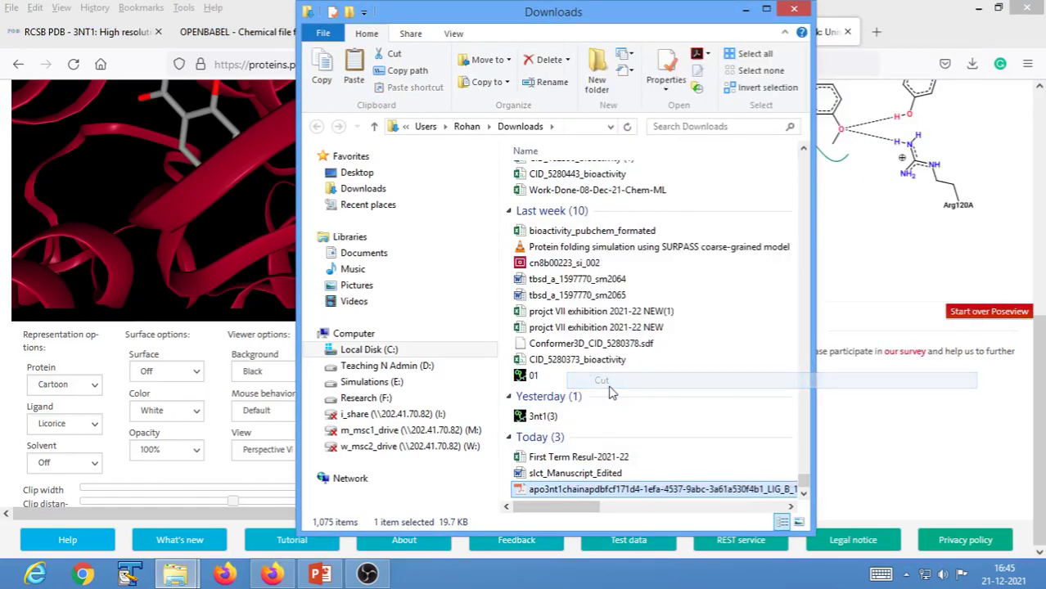
pyautogui.click(792, 10)
pyautogui.click(978, 8)
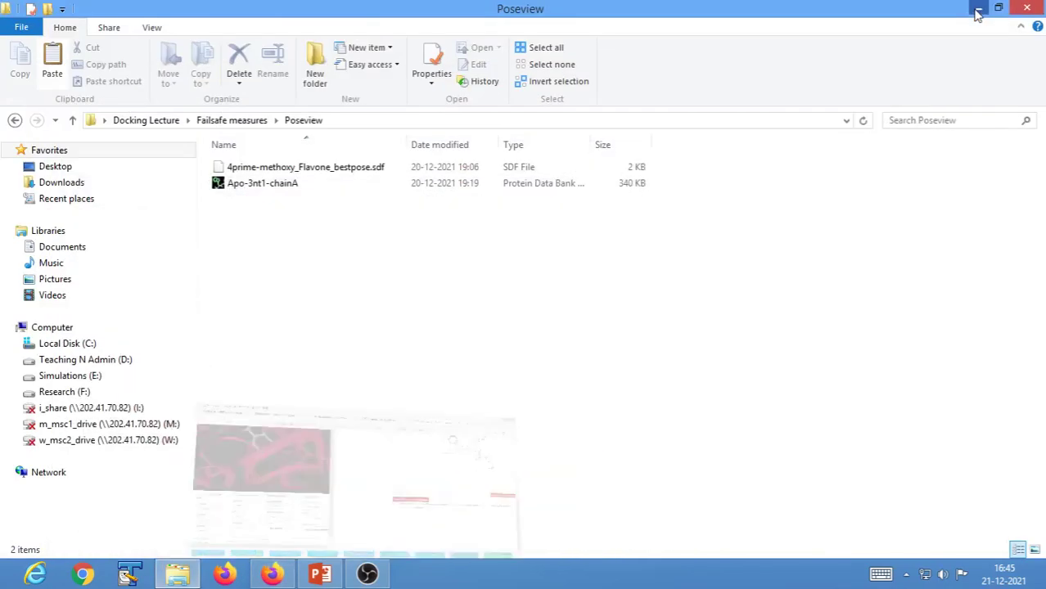
pyautogui.rightClick(278, 252)
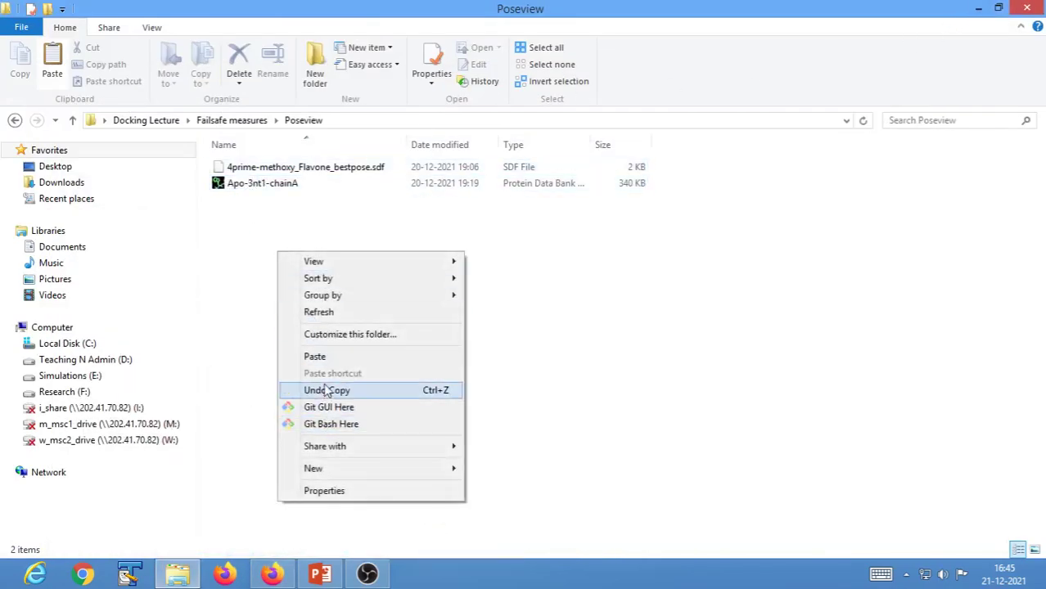
pyautogui.click(315, 357)
pyautogui.click(280, 327)
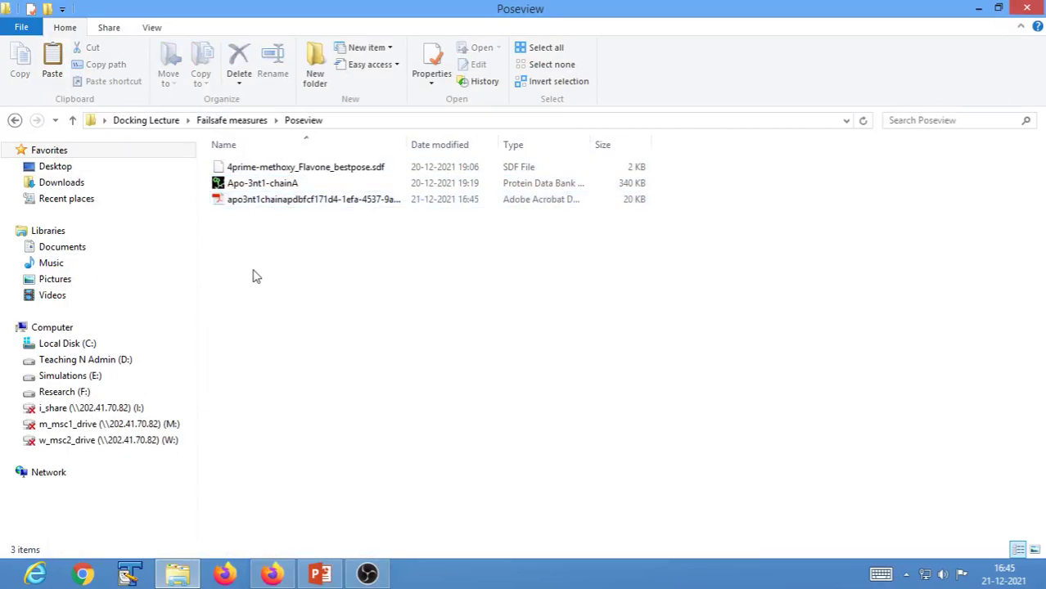
# - Open the saved PoseView PDF in Adobe Acrobat, review the ligand's residue interactions, and close it
pyautogui.doubleClick(265, 201)
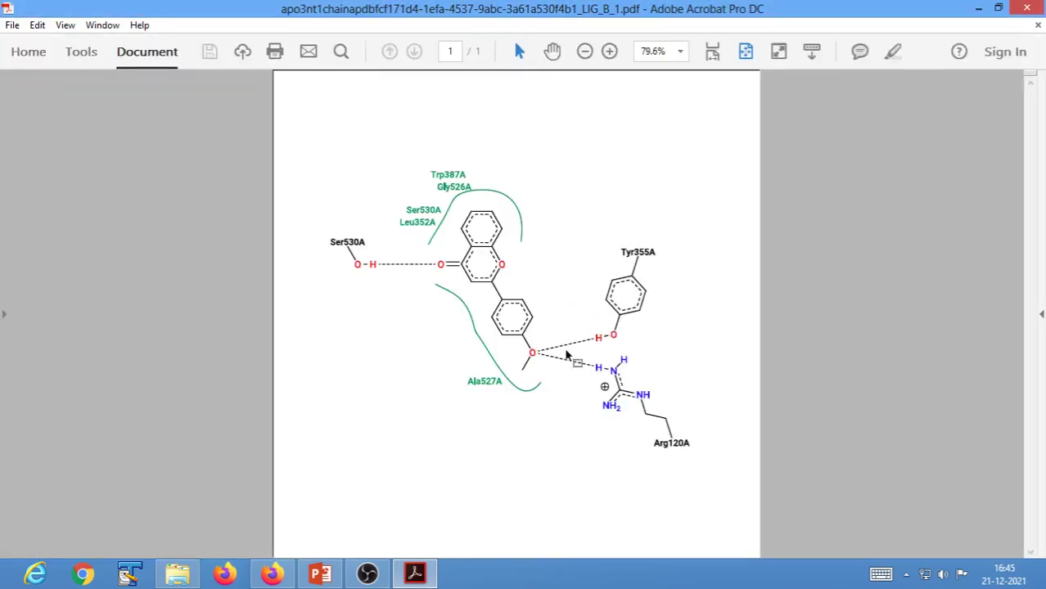
pyautogui.click(419, 216)
pyautogui.click(662, 187)
pyautogui.click(1028, 9)
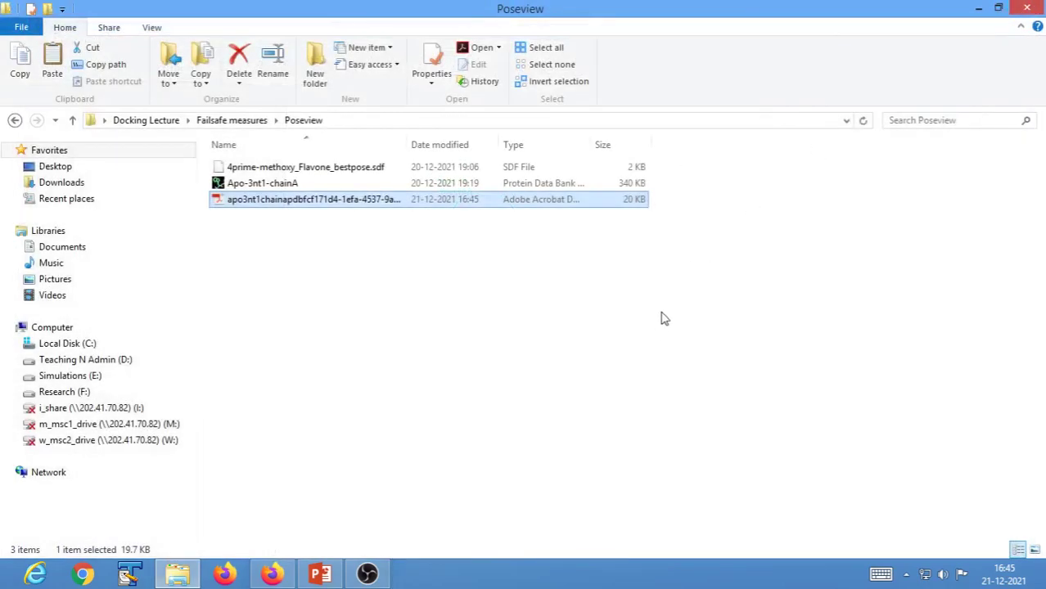
# - Check the docking workflow slide in PowerPoint, and open the example diagram 4b from the 5 Poseview folder within the LigPlot+ interaction analysis folder
pyautogui.click(322, 575)
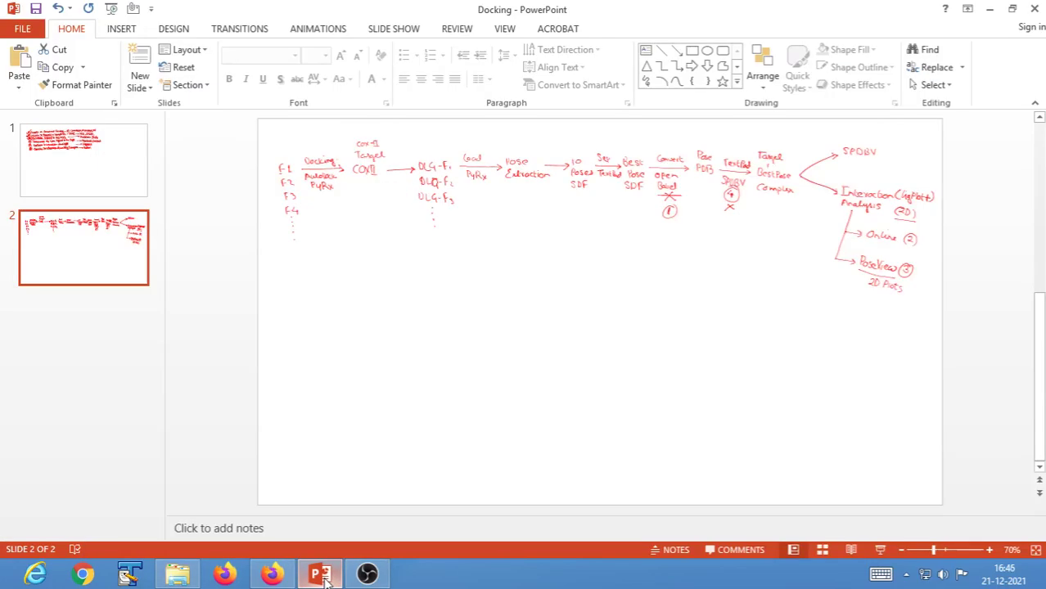
pyautogui.click(321, 576)
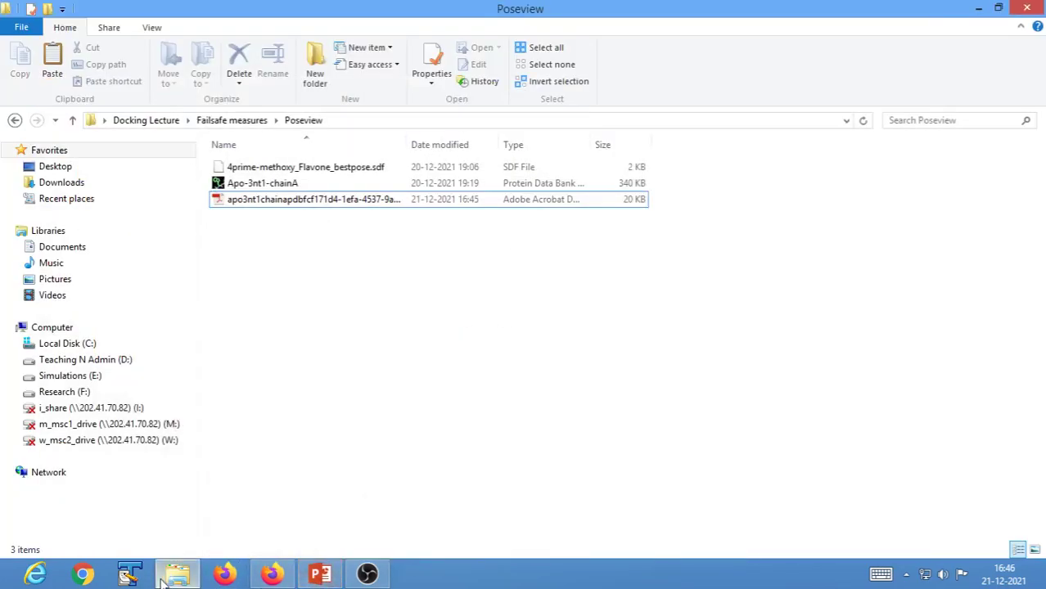
pyautogui.click(237, 124)
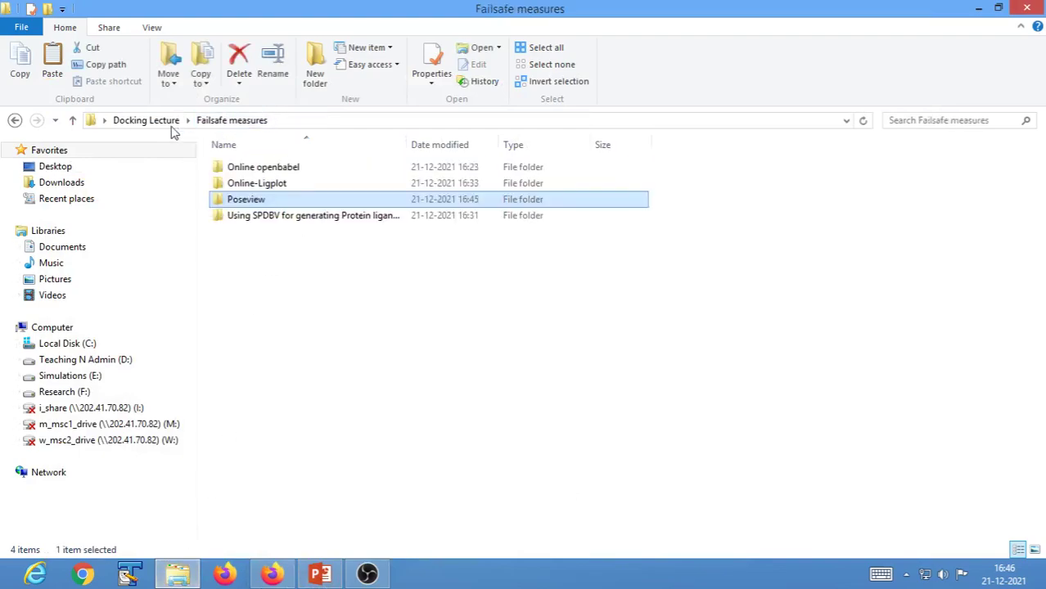
pyautogui.click(156, 124)
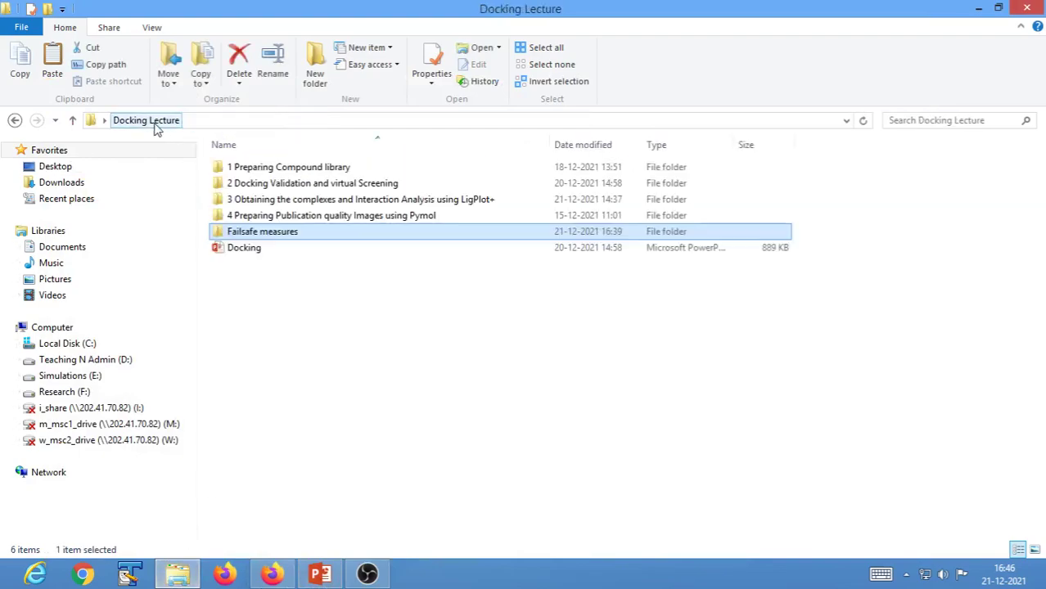
pyautogui.doubleClick(265, 205)
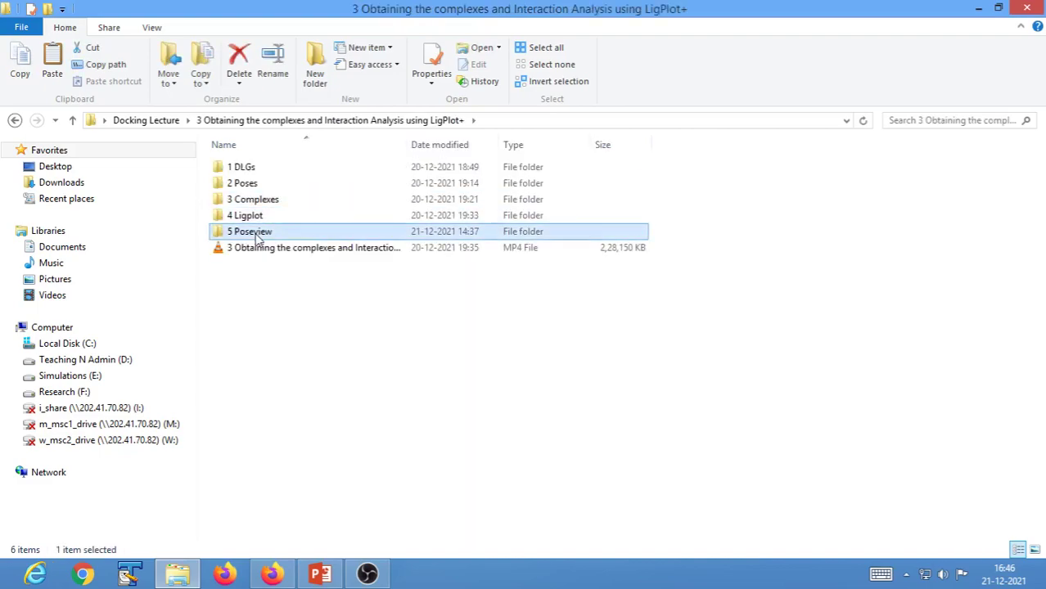
pyautogui.doubleClick(255, 233)
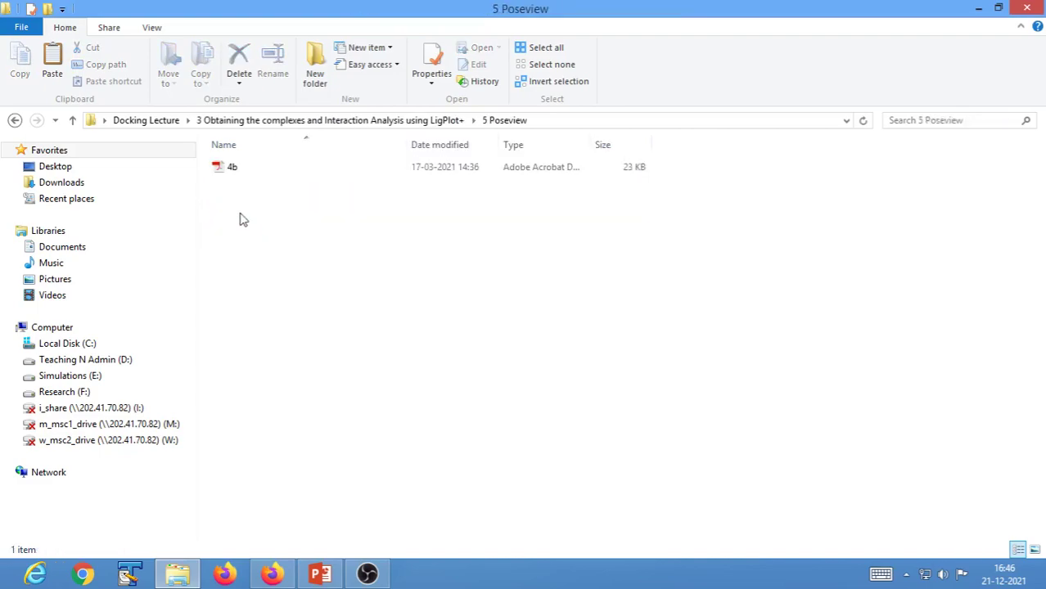
pyautogui.doubleClick(233, 172)
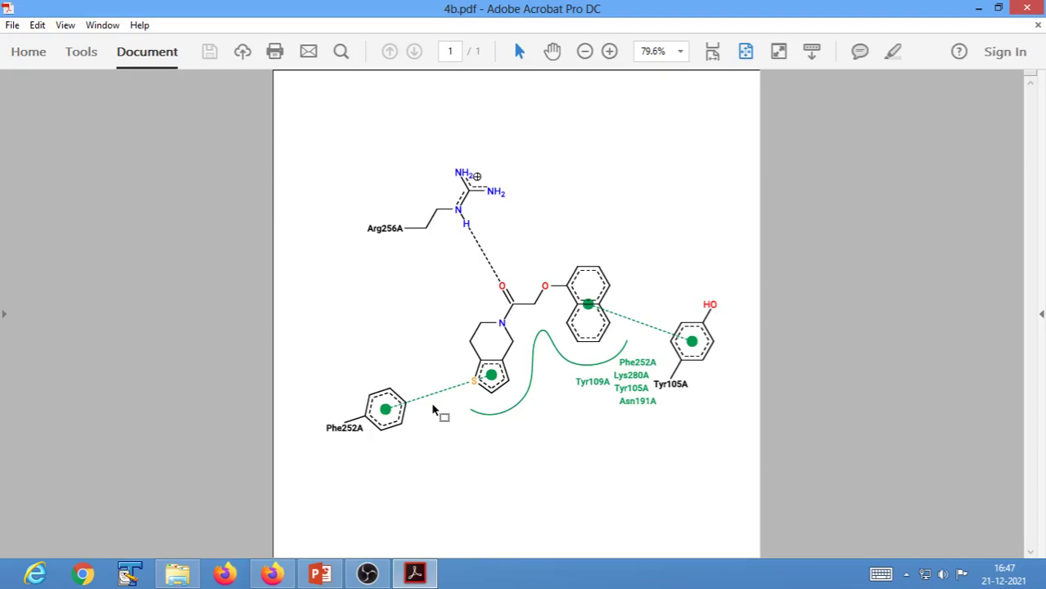
# - Close the 4b example diagram and switch to Firefox to review the PoseView interaction diagram in Proteins Plus
pyautogui.click(1025, 10)
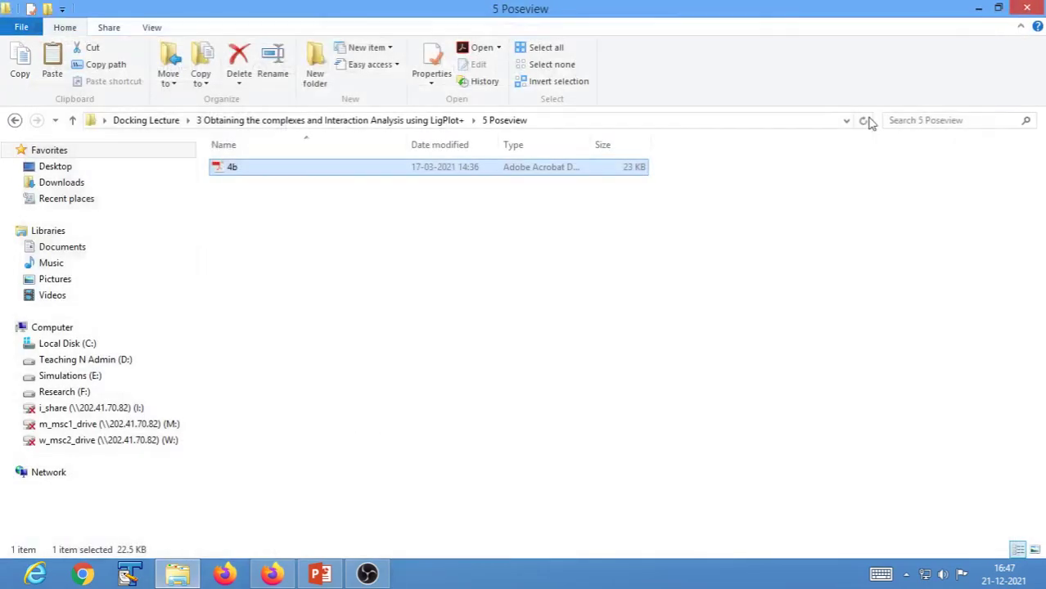
pyautogui.click(272, 573)
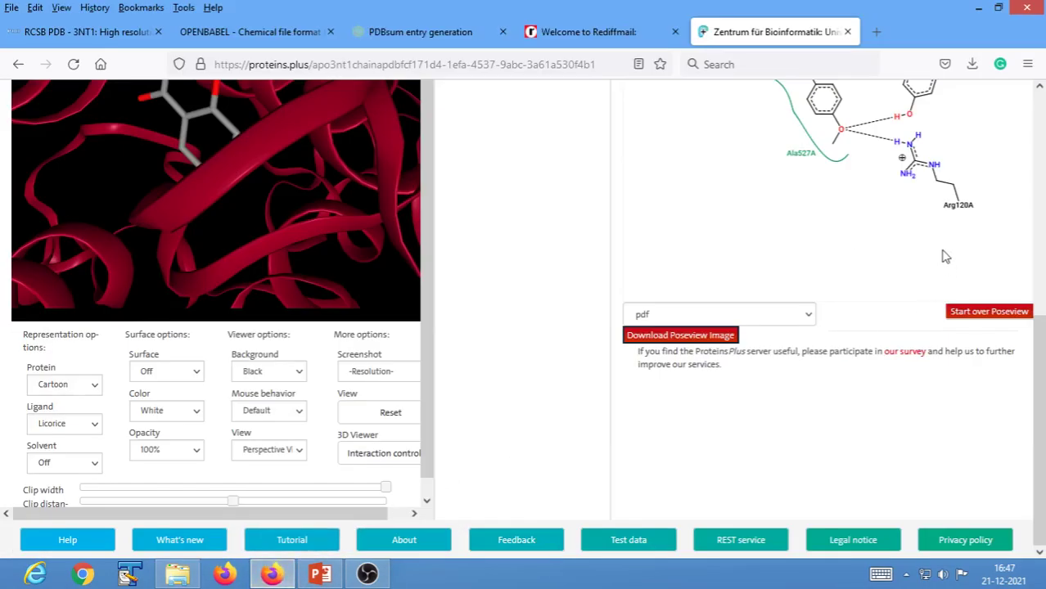
pyautogui.scroll(4, 853, 228)
pyautogui.moveTo(872, 221); pyautogui.dragTo(848, 246)
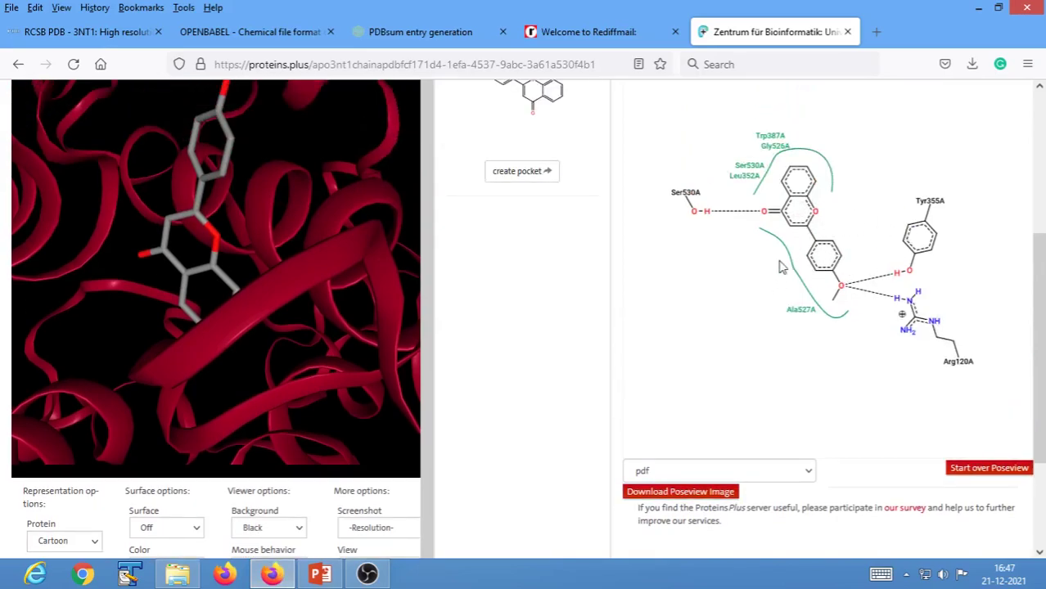
# - Reload the PDBsum entry generation page and resend the structure submission
pyautogui.click(430, 31)
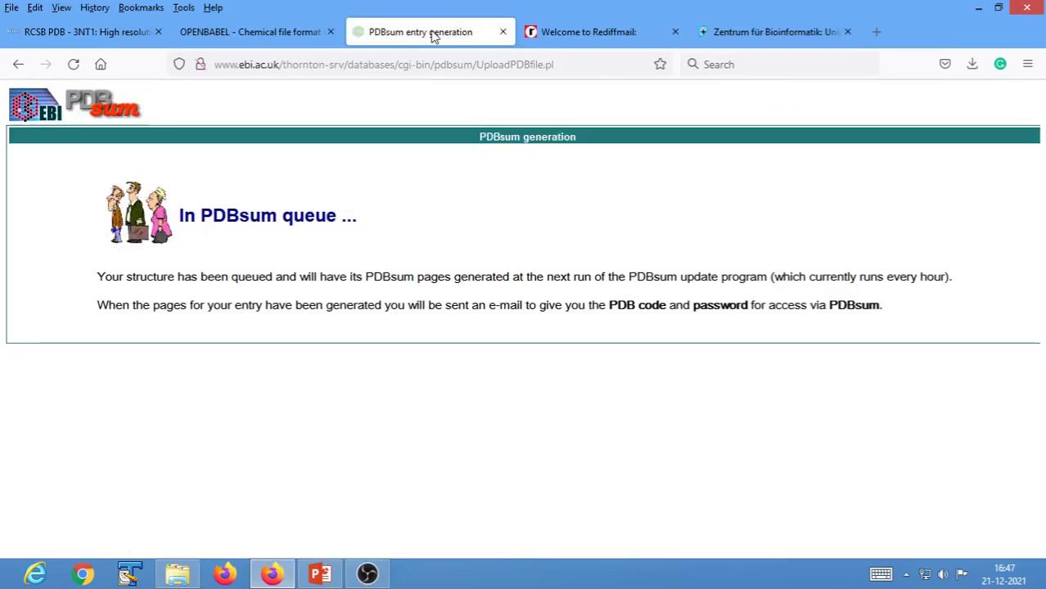
pyautogui.click(72, 66)
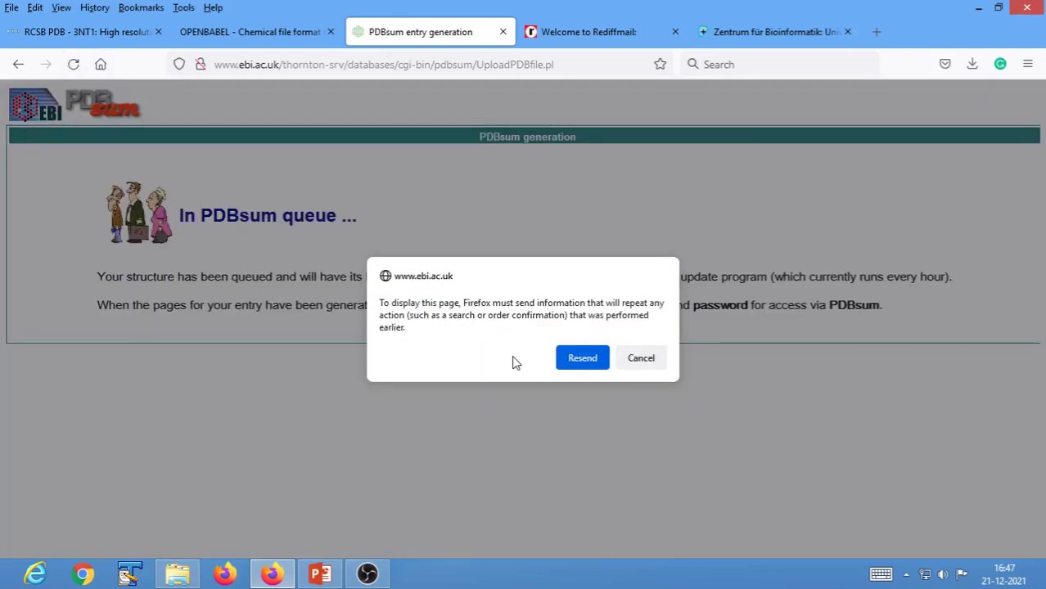
pyautogui.click(588, 364)
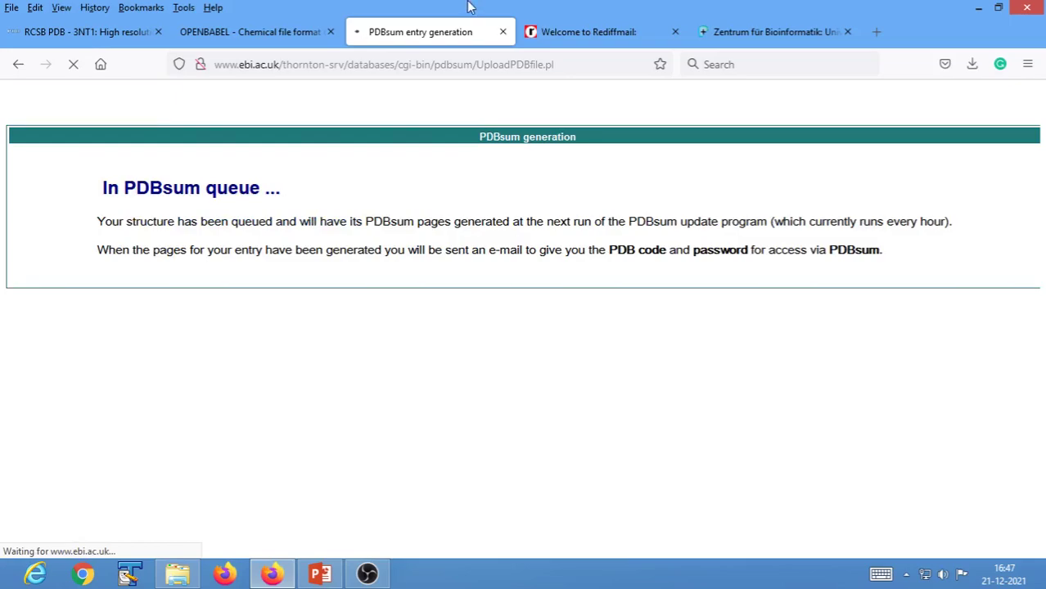
# - Check the Rediffmail inbox for the PDBsum e-mail with the entry's access details
pyautogui.click(584, 33)
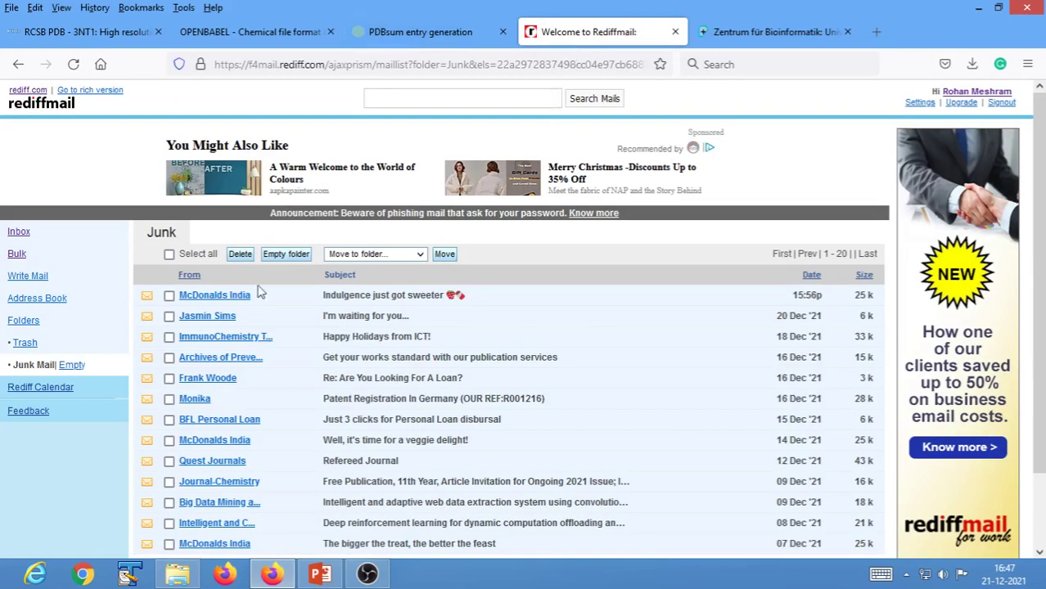
pyautogui.click(18, 231)
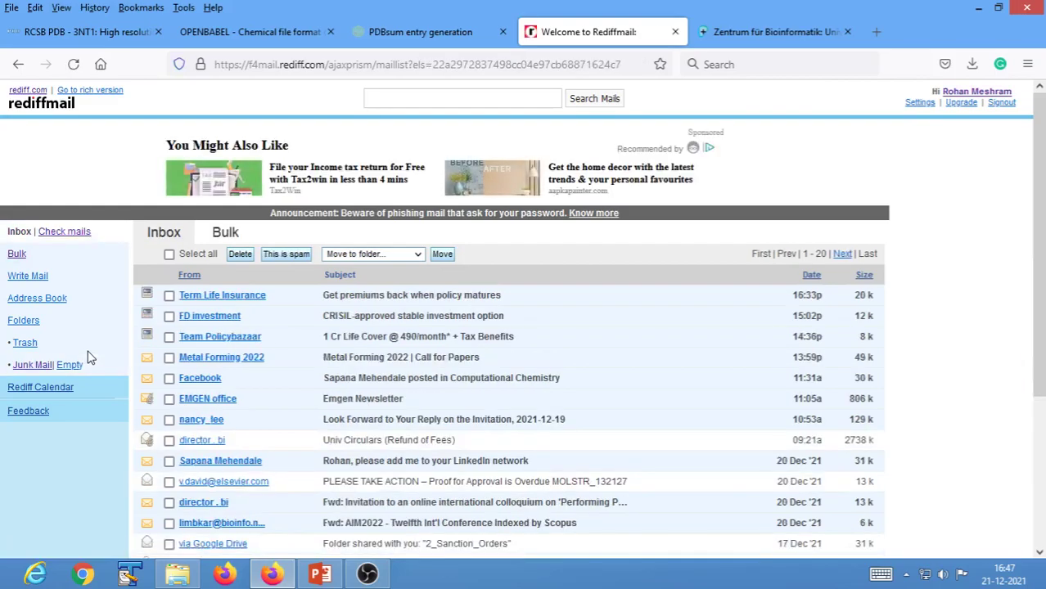
pyautogui.scroll(-2, 189, 431)
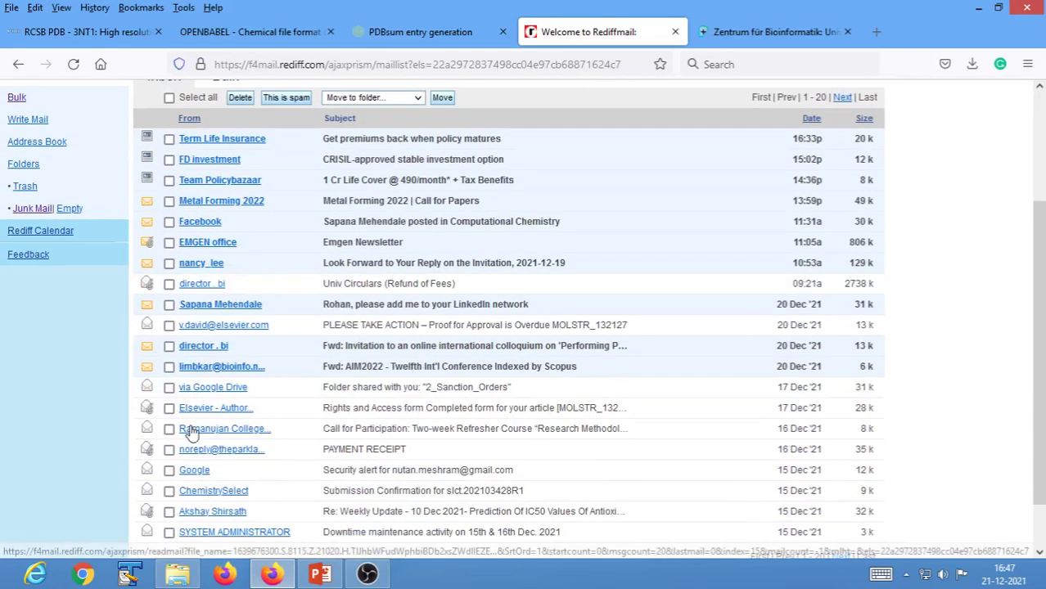
pyautogui.scroll(-1, 190, 432)
pyautogui.scroll(3, 190, 431)
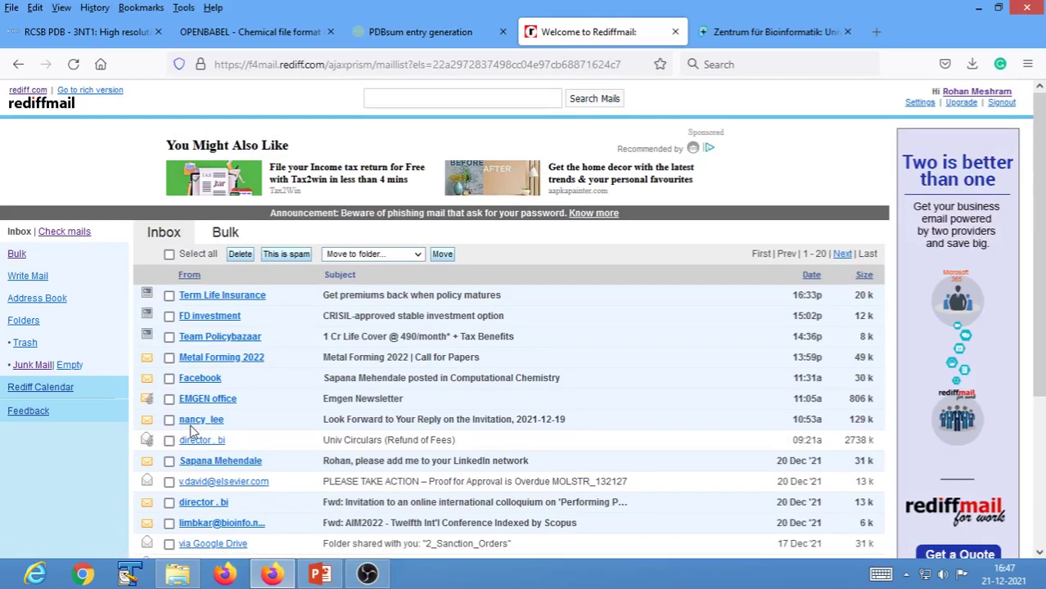
pyautogui.scroll(-3, 187, 434)
pyautogui.scroll(3, 187, 433)
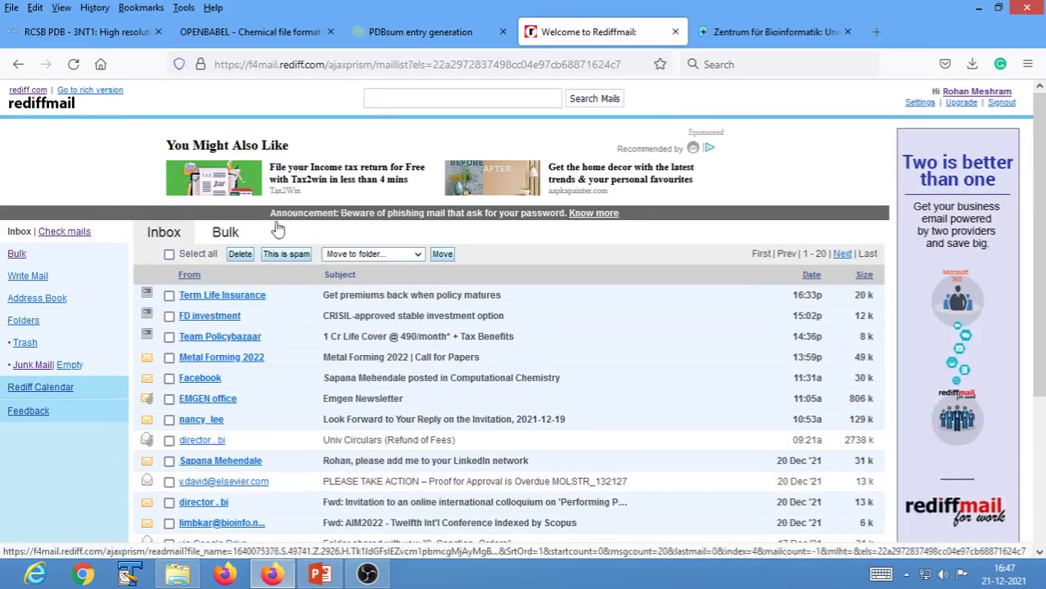
# - Search Google for pdbsum in a new browser tab and open the PDBsum - EMBL-EBI home page
pyautogui.click(438, 33)
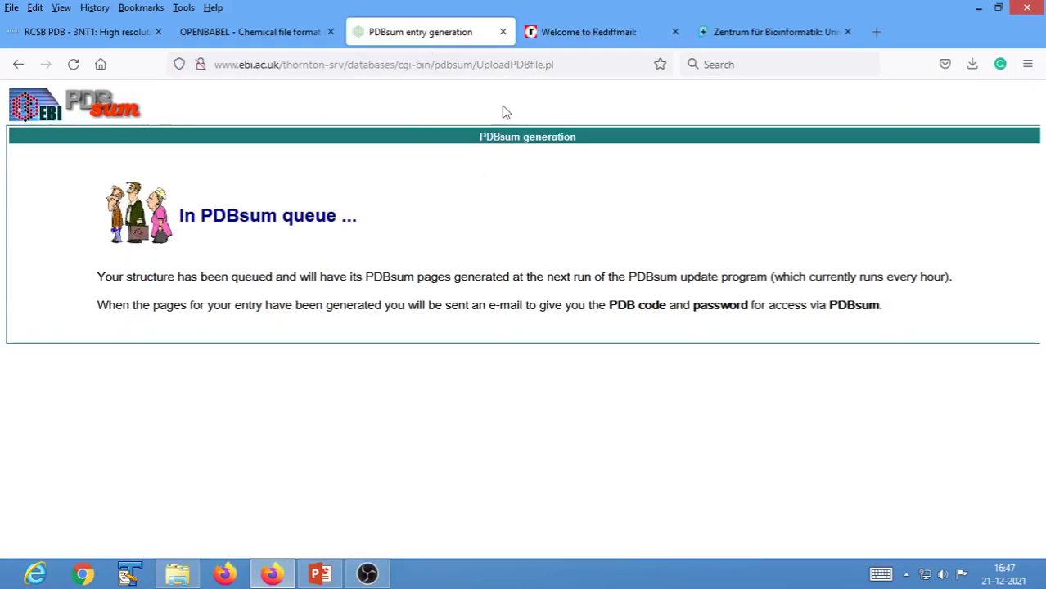
pyautogui.click(876, 33)
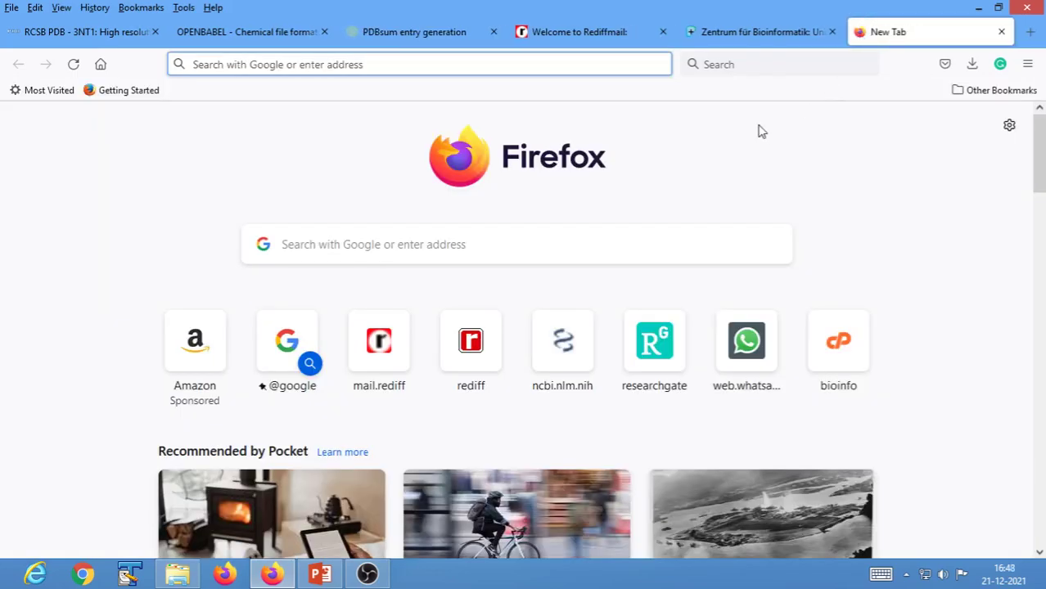
pyautogui.click(391, 31)
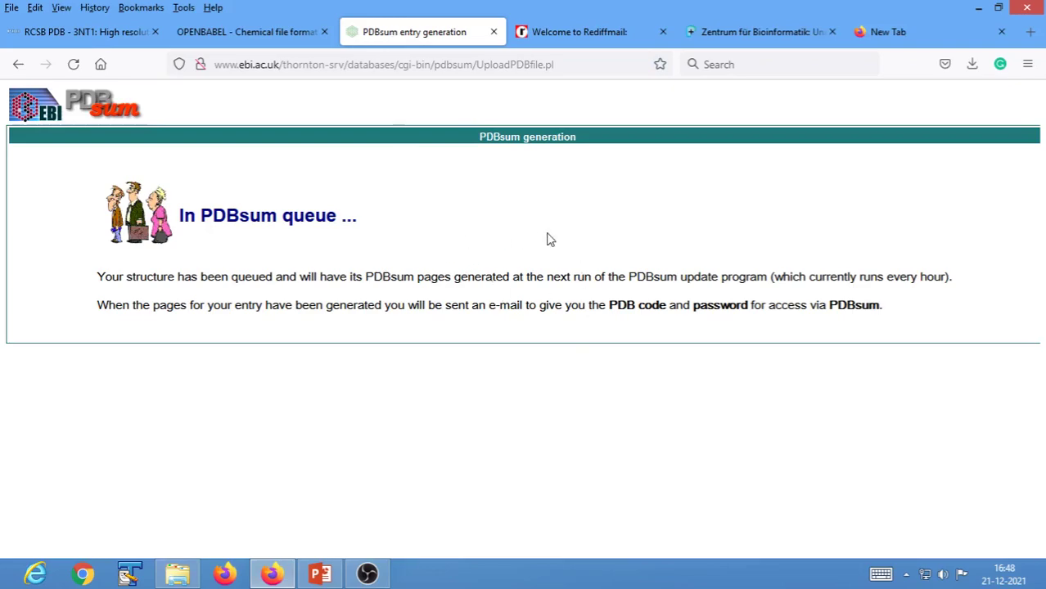
pyautogui.click(886, 35)
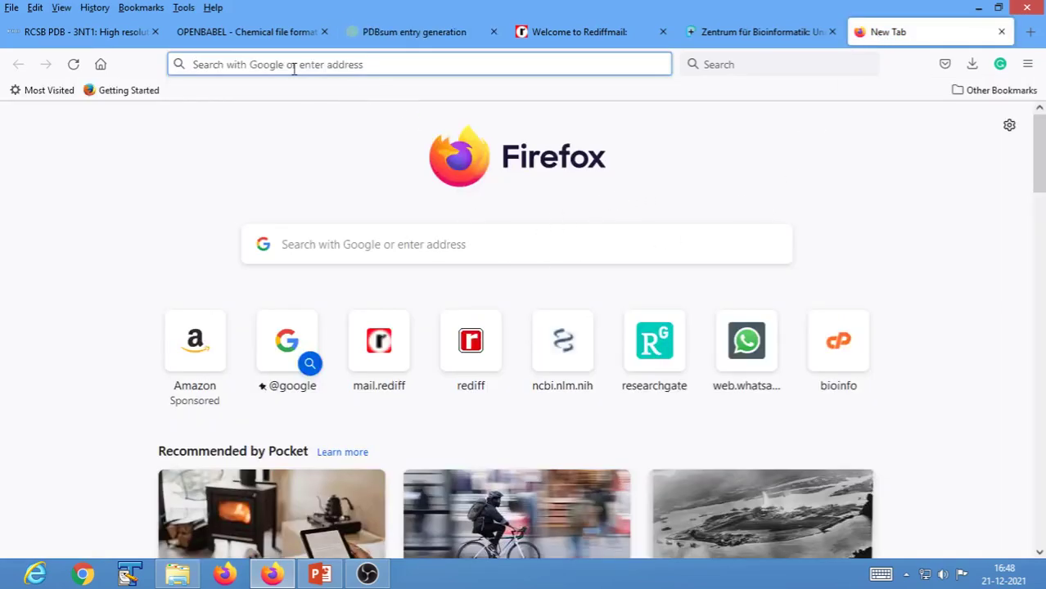
pyautogui.click(409, 32)
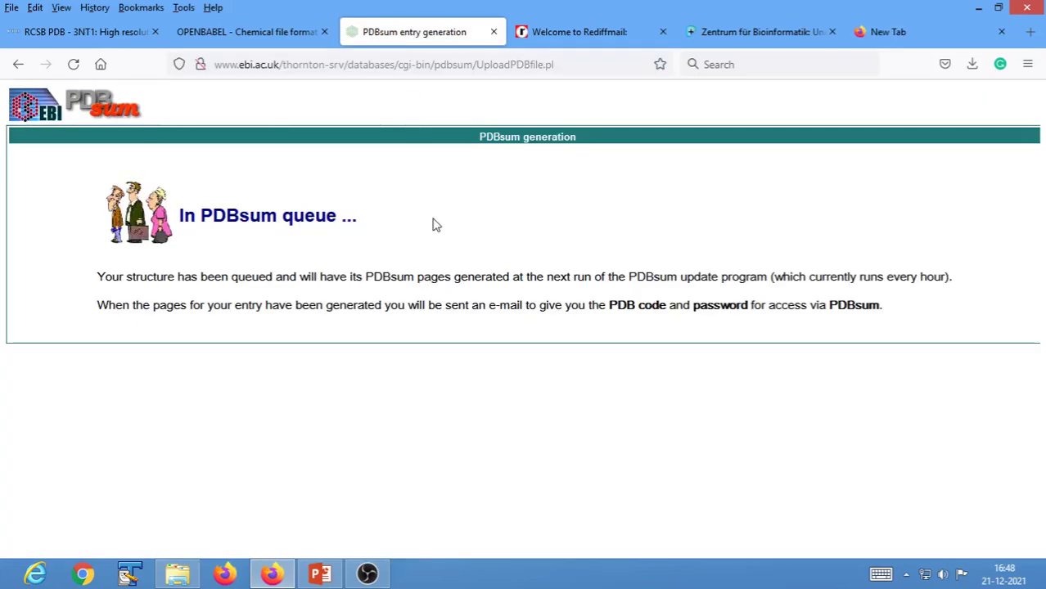
pyautogui.click(888, 33)
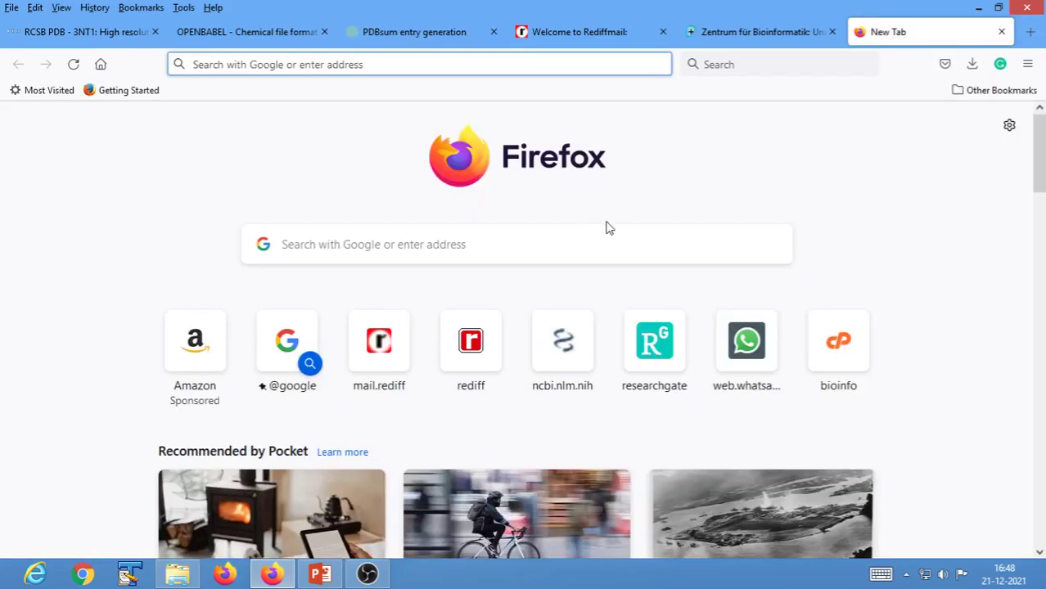
pyautogui.click(347, 64)
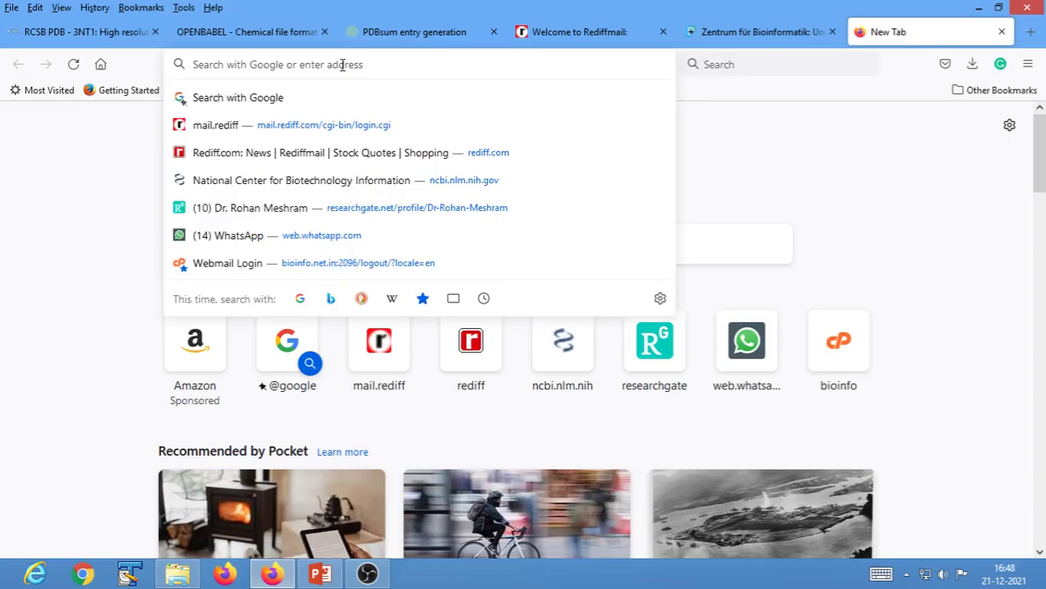
pyautogui.write('pd')
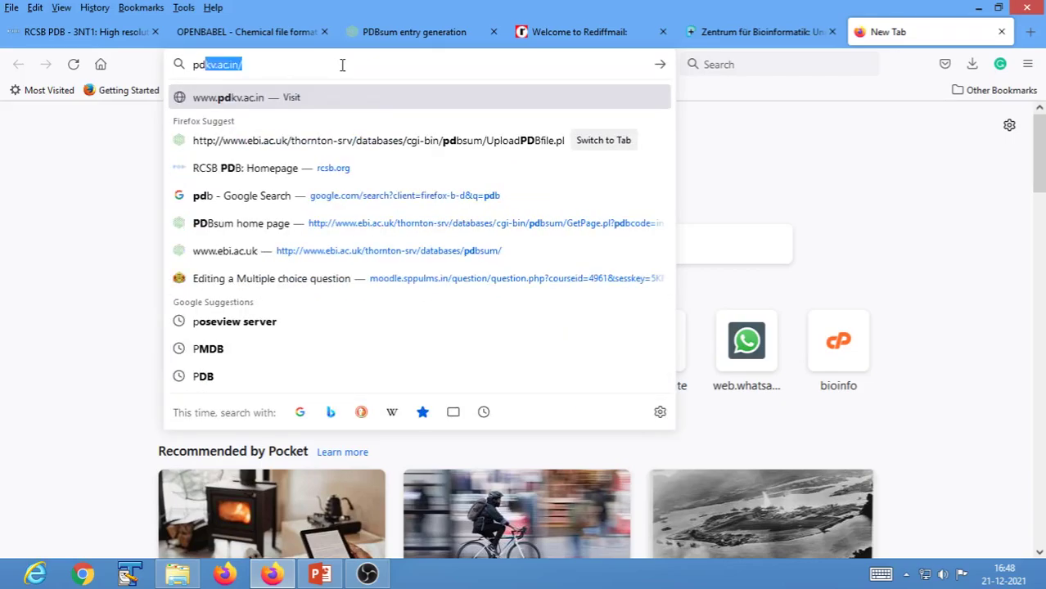
pyautogui.write('bsum')
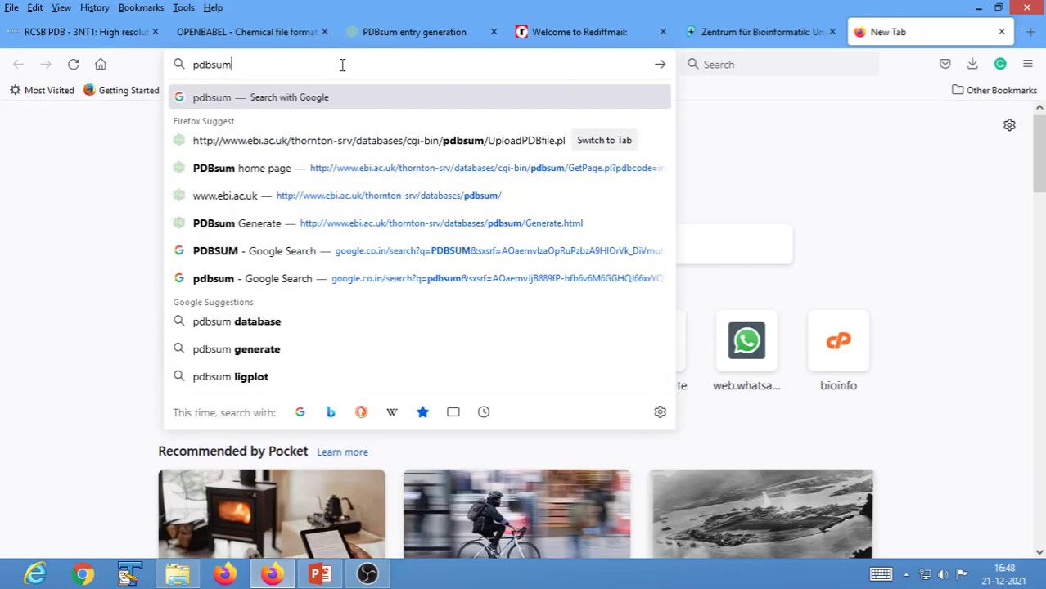
pyautogui.press('Return')
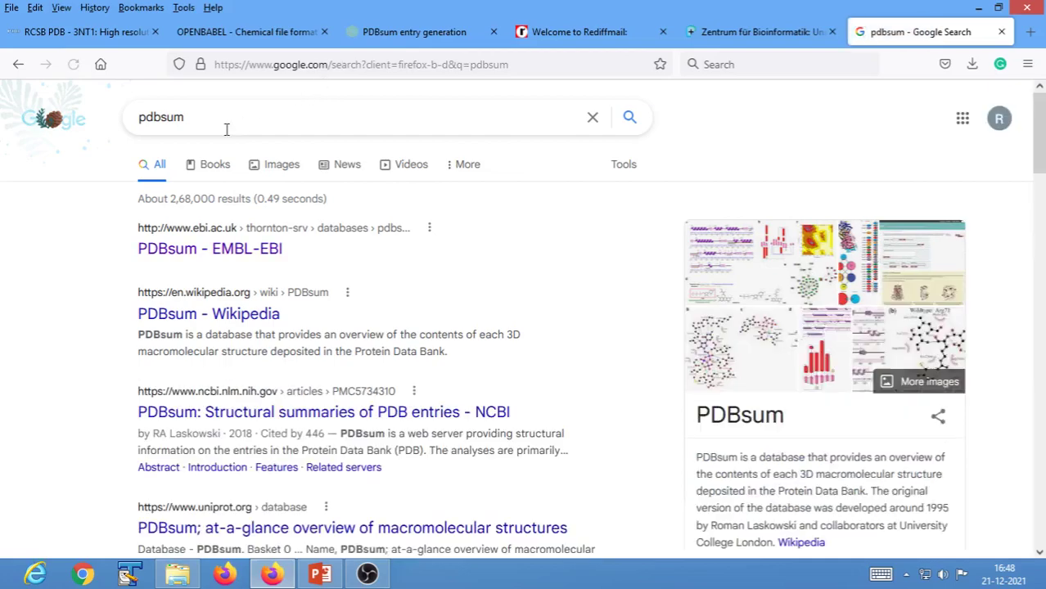
pyautogui.click(228, 256)
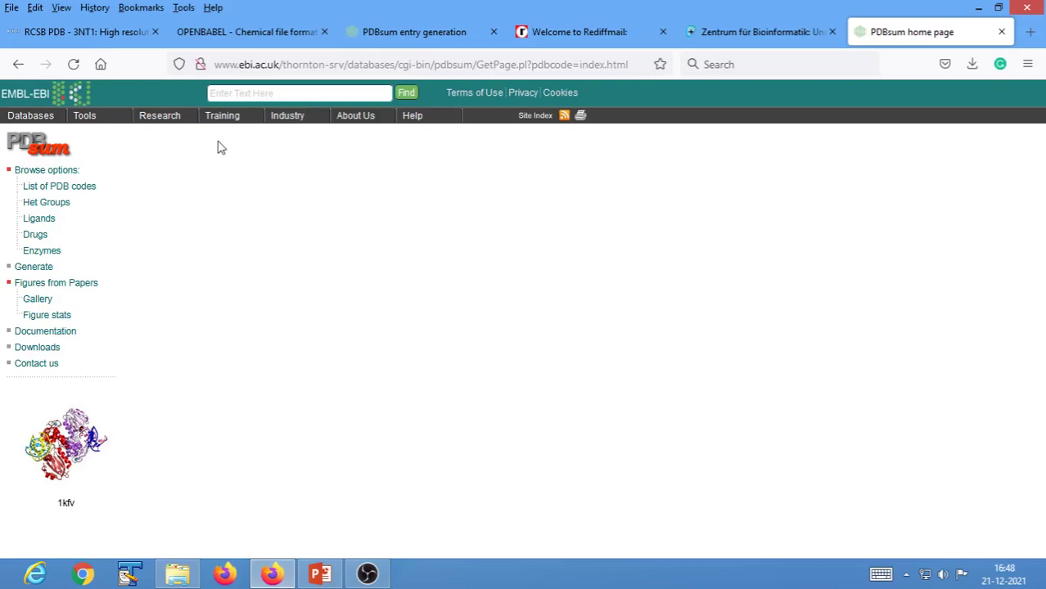
# - Find the PDBsum entry for PDB code 3nt1
pyautogui.click(233, 93)
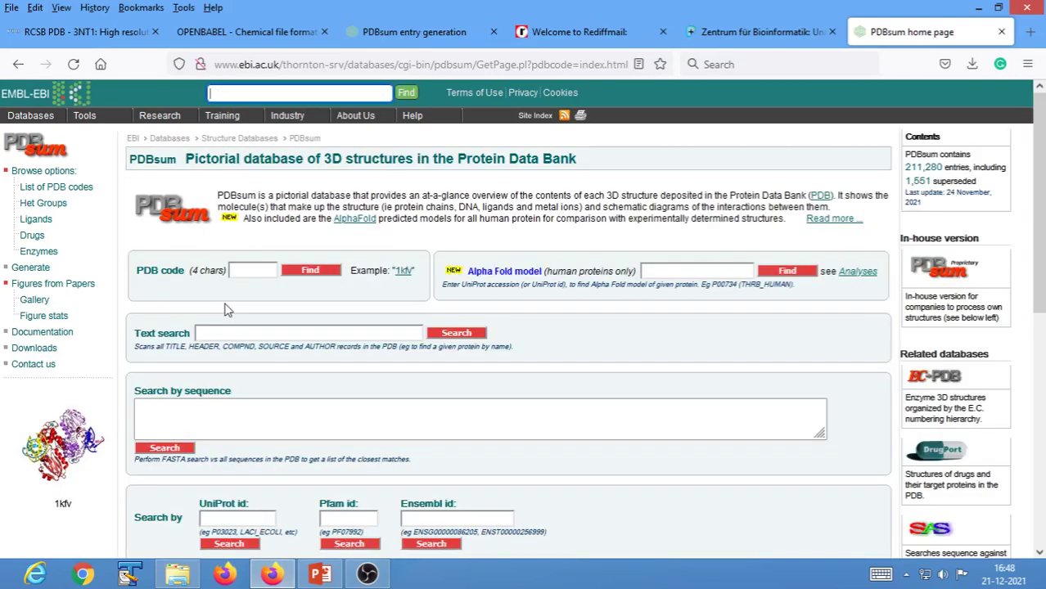
pyautogui.click(237, 270)
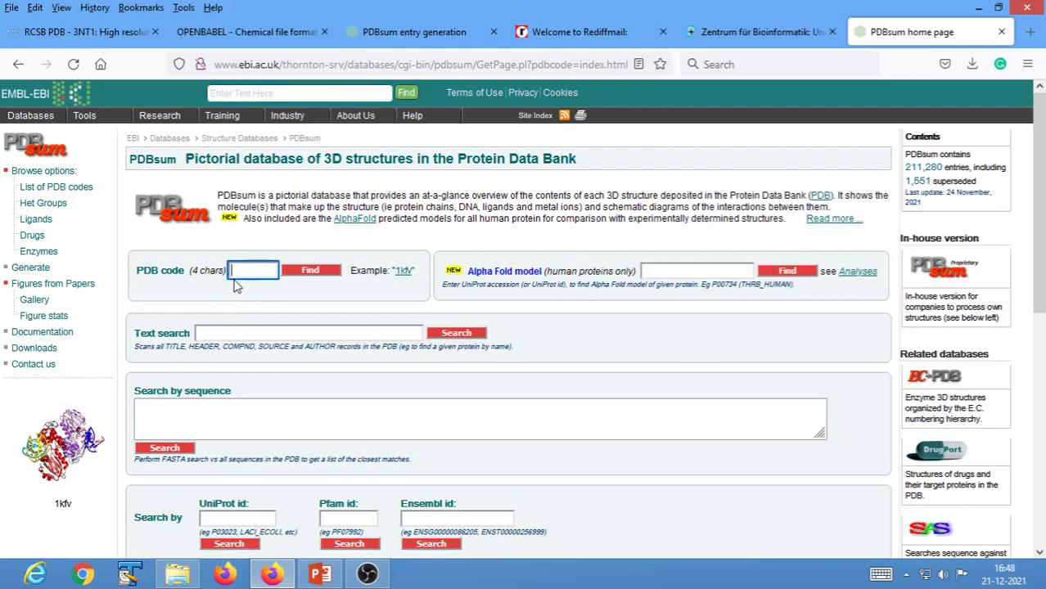
pyautogui.write('3nt1')
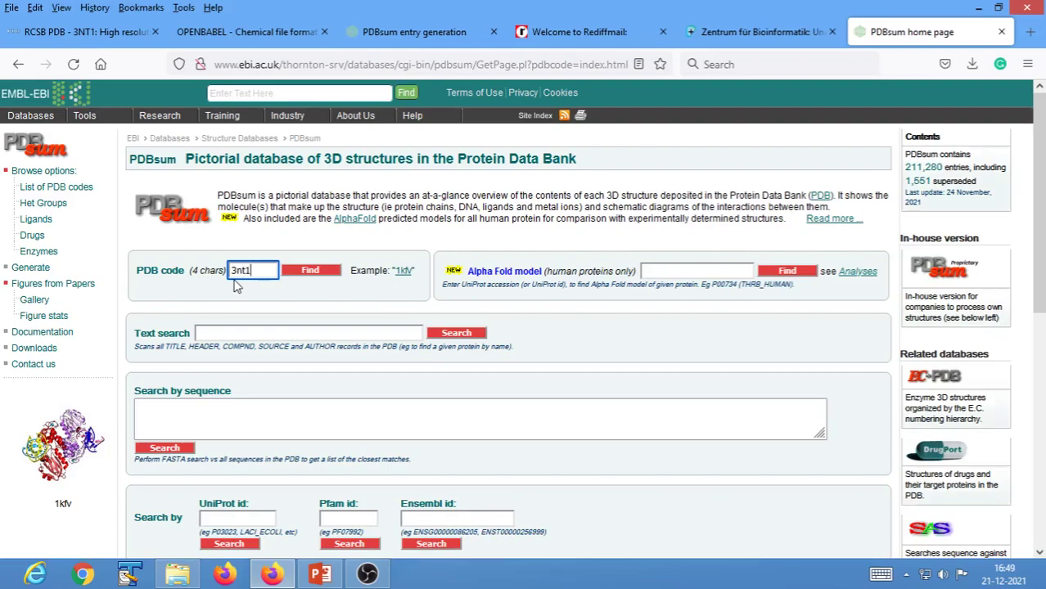
pyautogui.click(310, 274)
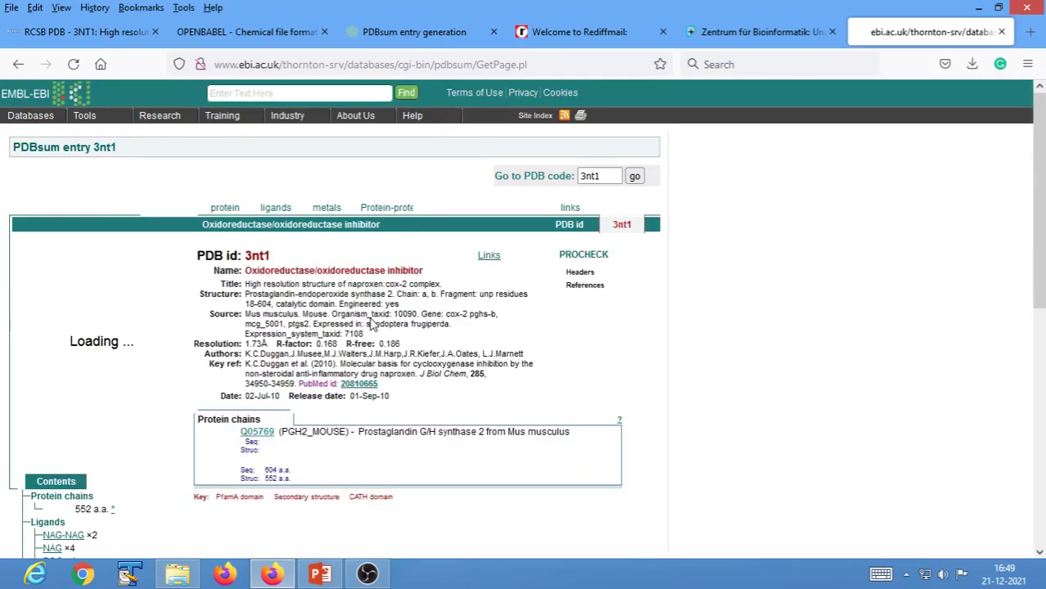
# - Examine the 3nt1 entry's summary, protein chains, ligands list and enzyme reactions, and recheck the status of the queued PDBsum submission
pyautogui.scroll(-3, 373, 325)
pyautogui.scroll(3, 373, 325)
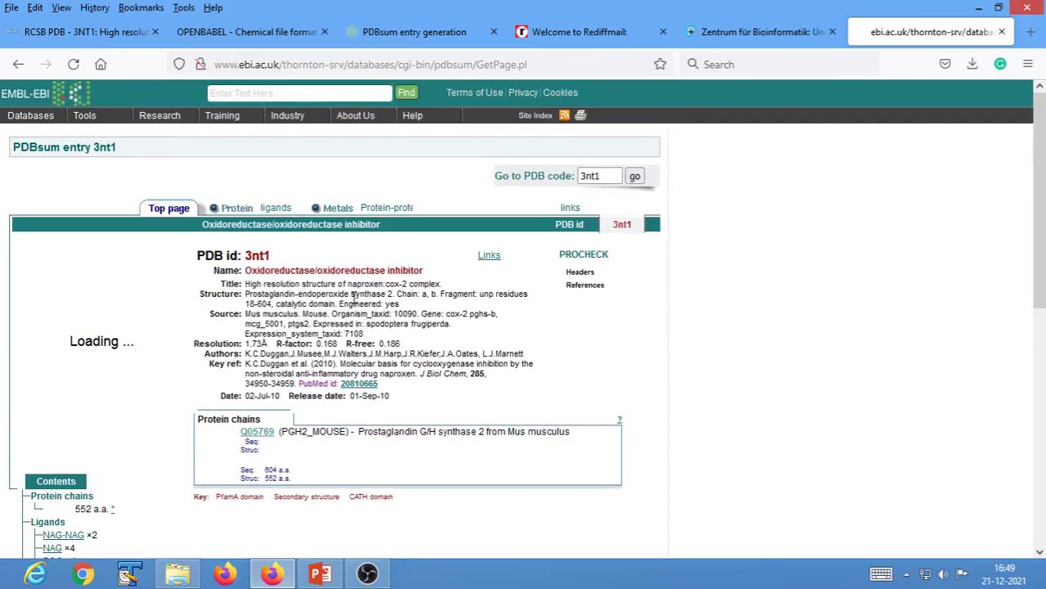
pyautogui.scroll(-3, 354, 299)
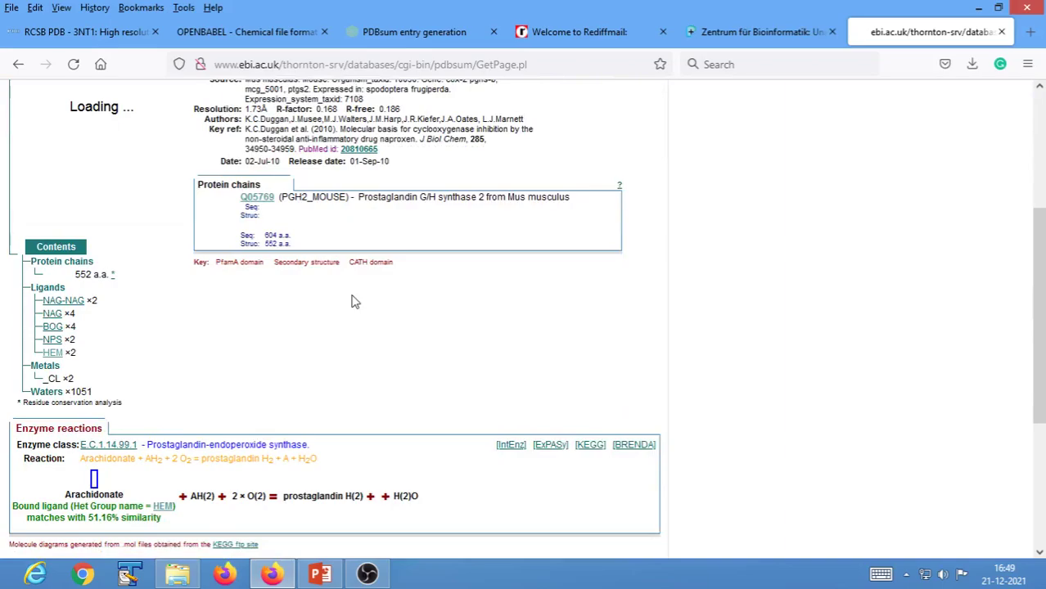
pyautogui.scroll(3, 354, 302)
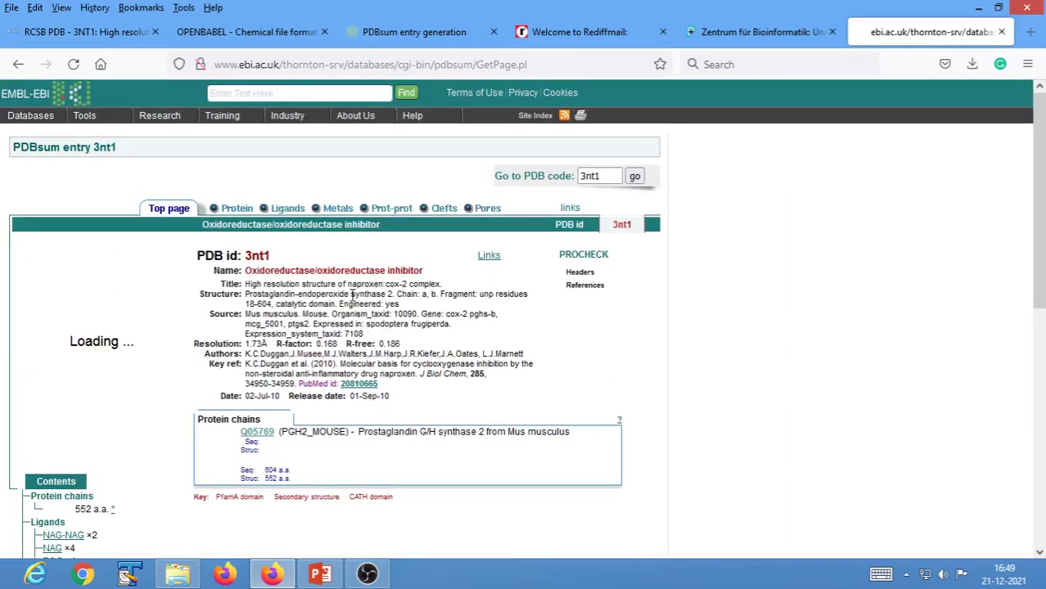
pyautogui.click(420, 37)
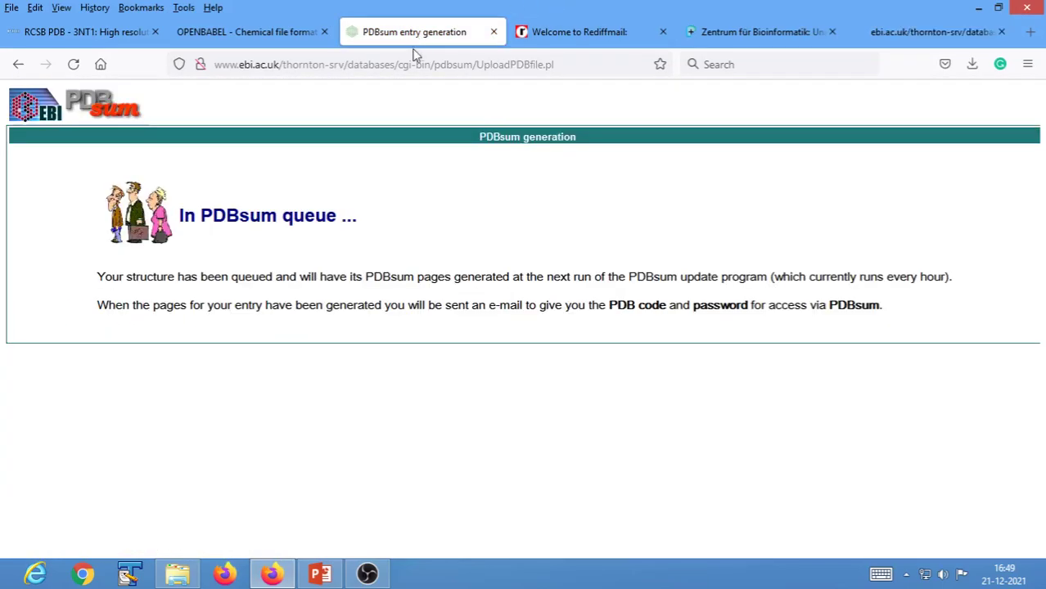
pyautogui.click(925, 41)
pyautogui.scroll(-3, 276, 376)
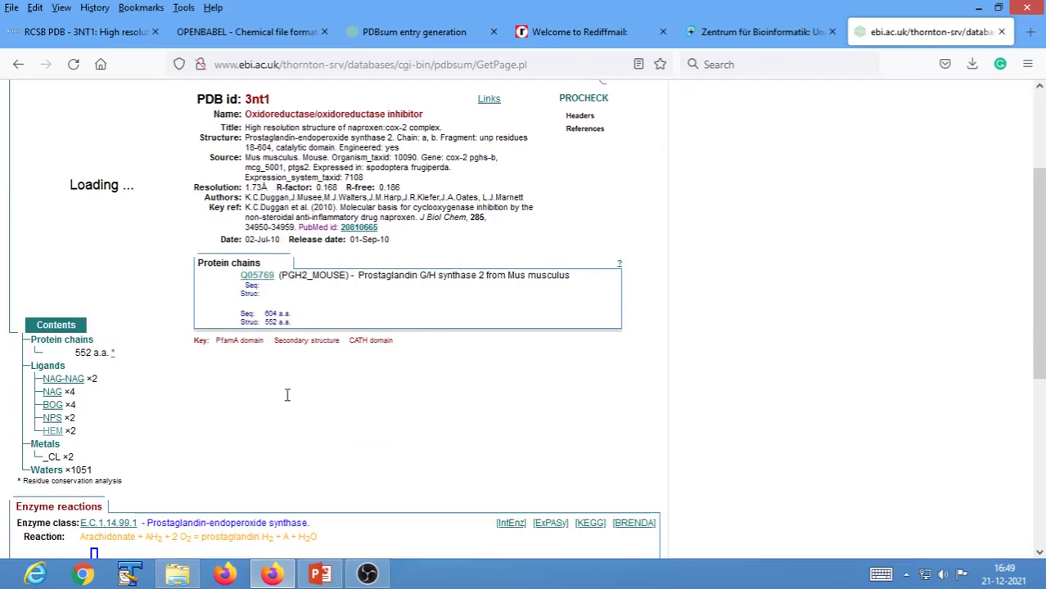
pyautogui.scroll(3, 147, 390)
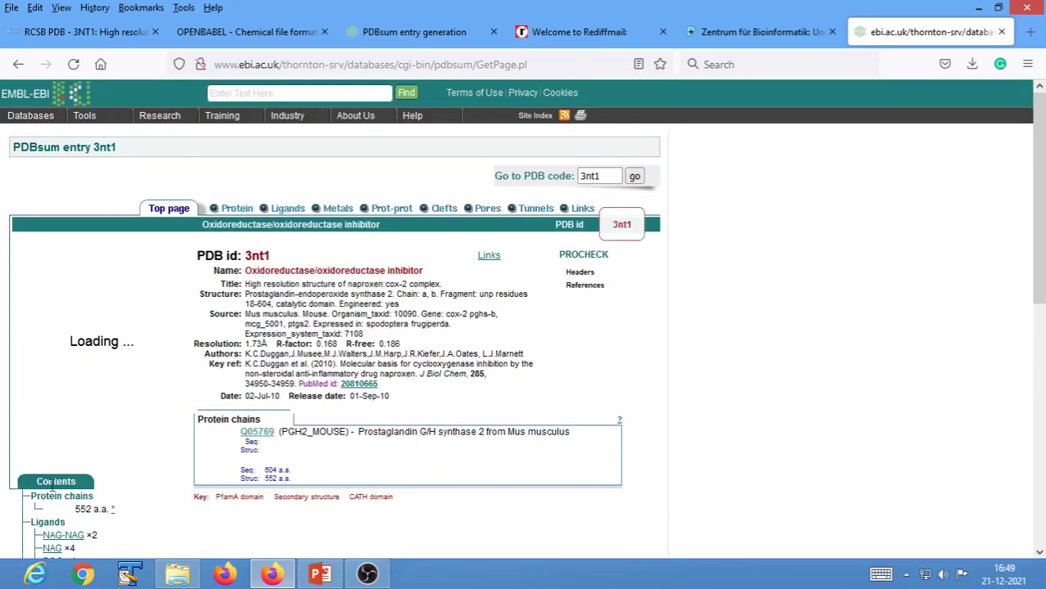
pyautogui.scroll(-3, 53, 484)
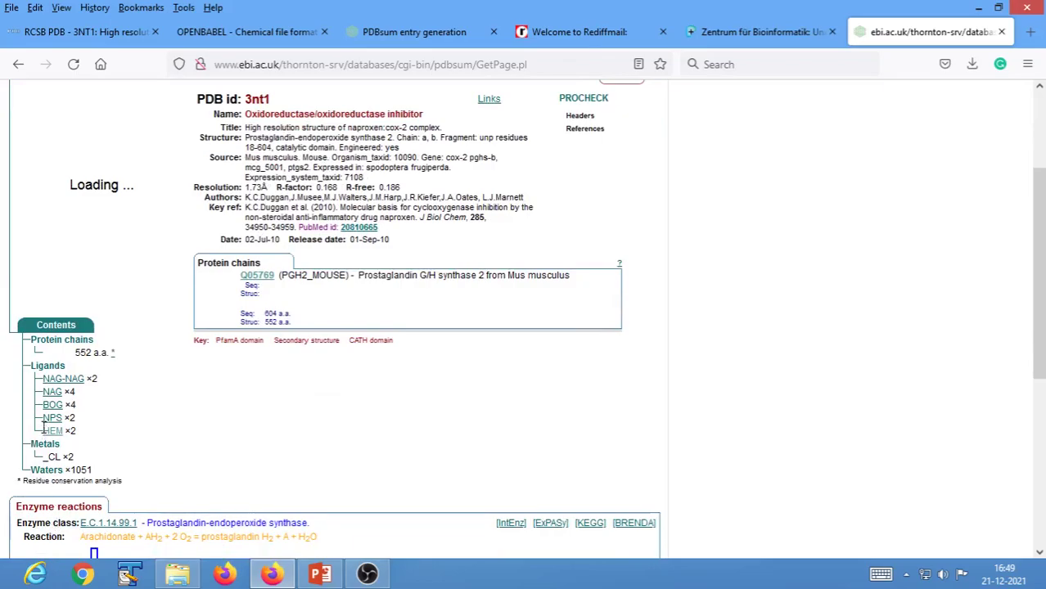
pyautogui.scroll(3, 293, 388)
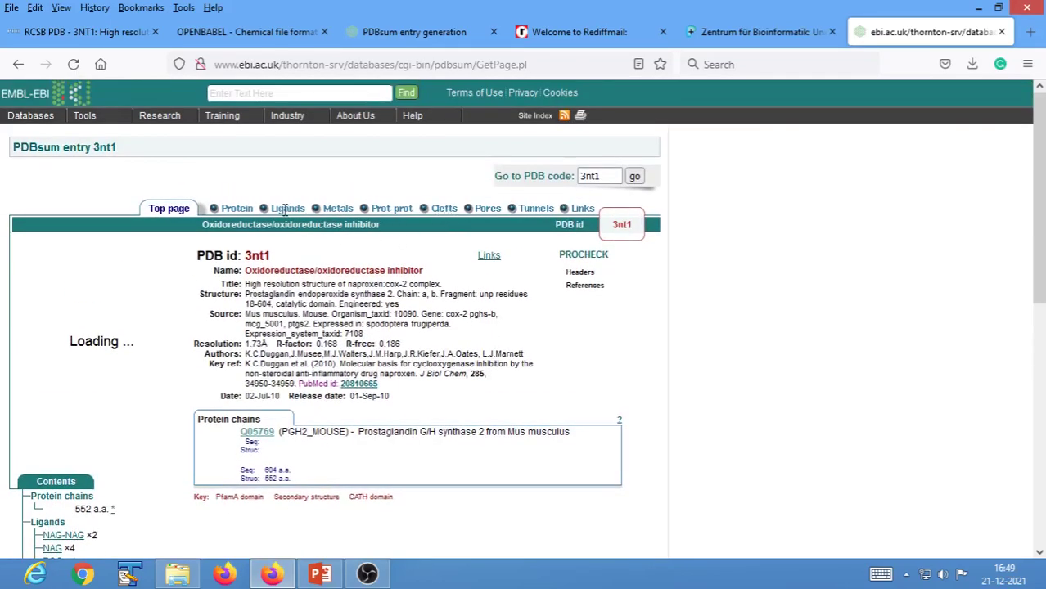
pyautogui.scroll(-7, 271, 336)
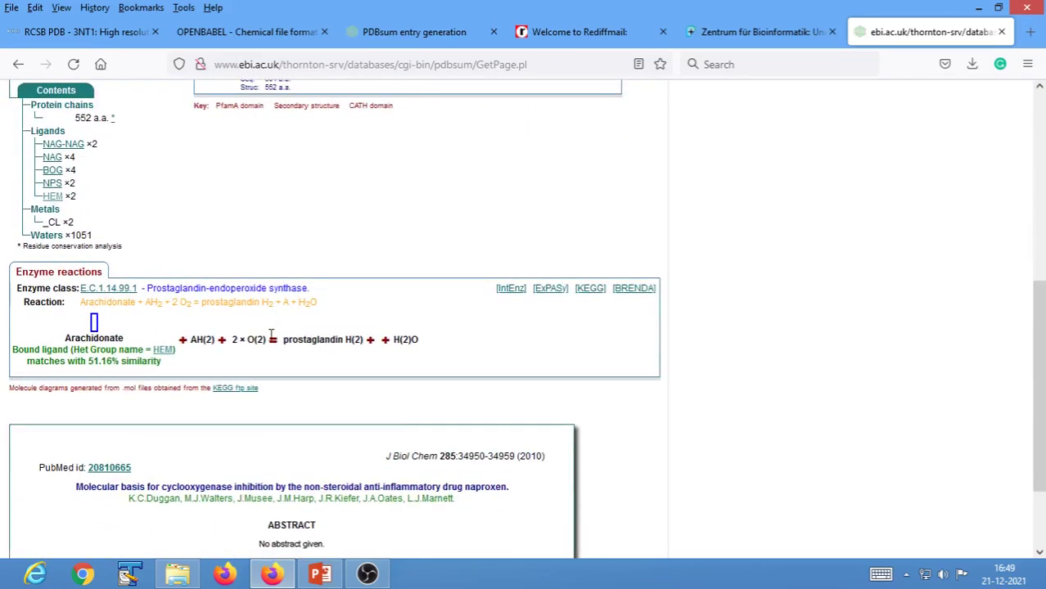
# - Open the NPS ligand page of the 3nt1 entry and examine its ligand list and annotation validation
pyautogui.scroll(4, 270, 335)
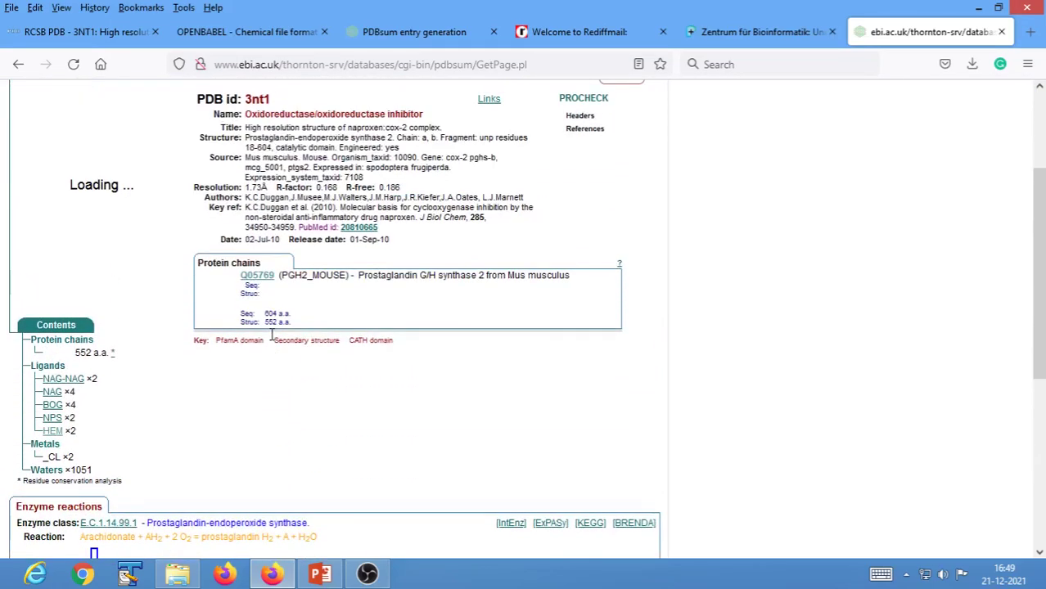
pyautogui.click(49, 418)
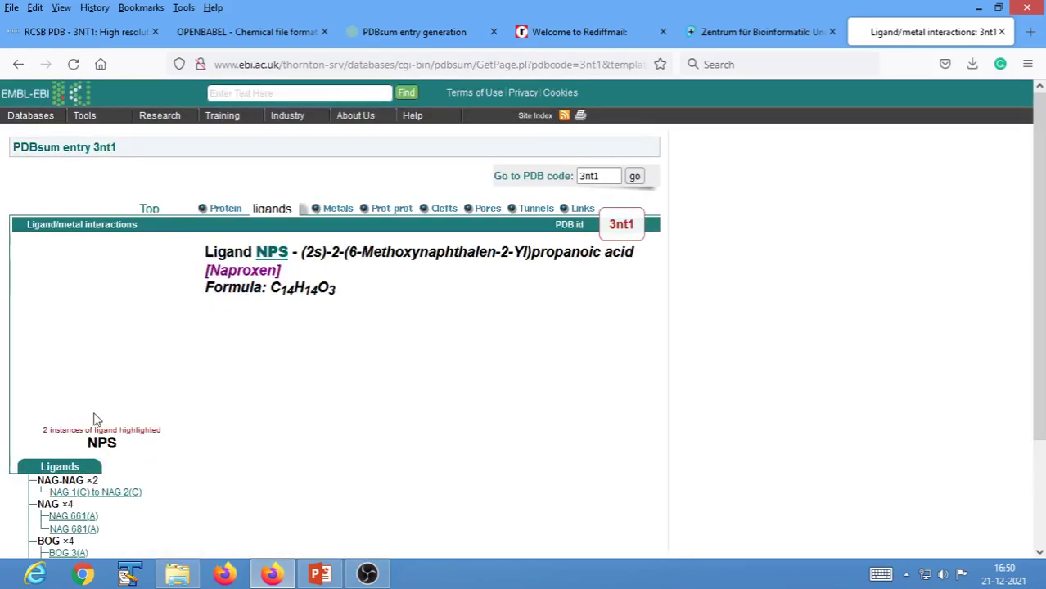
pyautogui.scroll(-3, 350, 409)
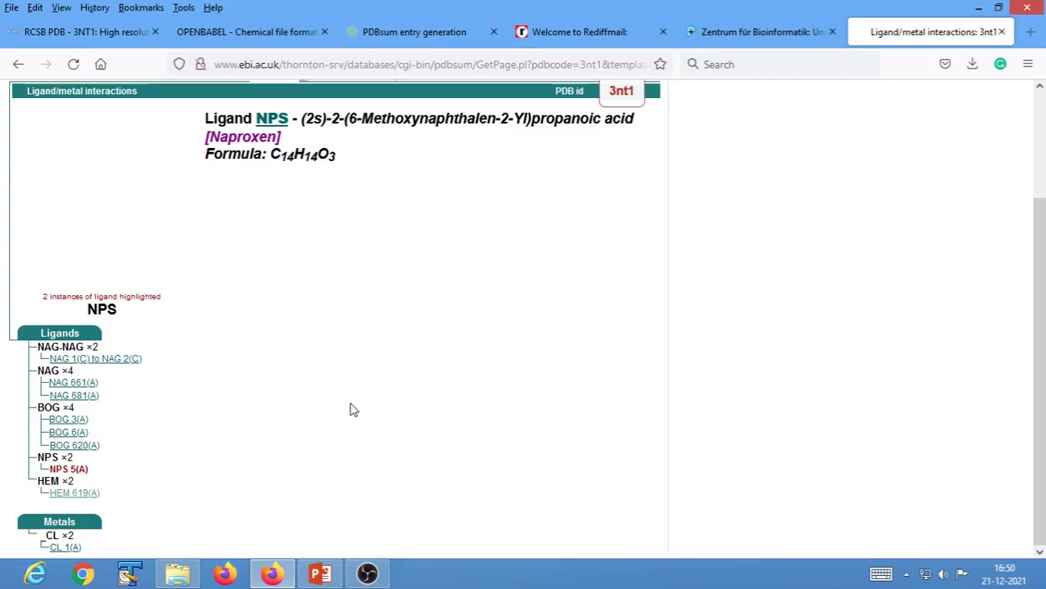
pyautogui.scroll(3, 350, 409)
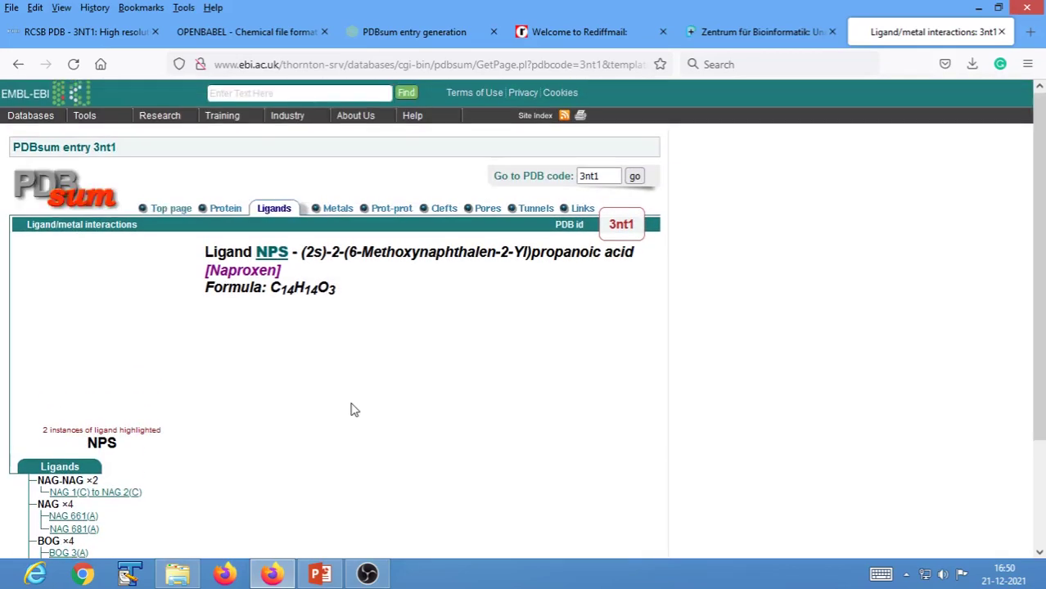
pyautogui.scroll(-3, 351, 409)
pyautogui.scroll(3, 350, 409)
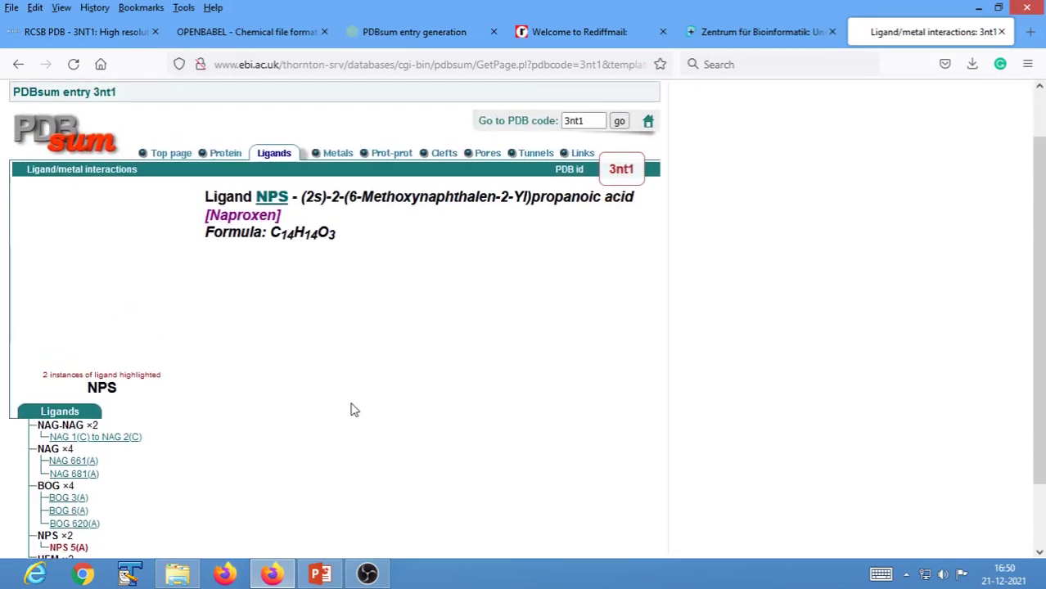
pyautogui.scroll(-3, 350, 409)
pyautogui.scroll(3, 354, 409)
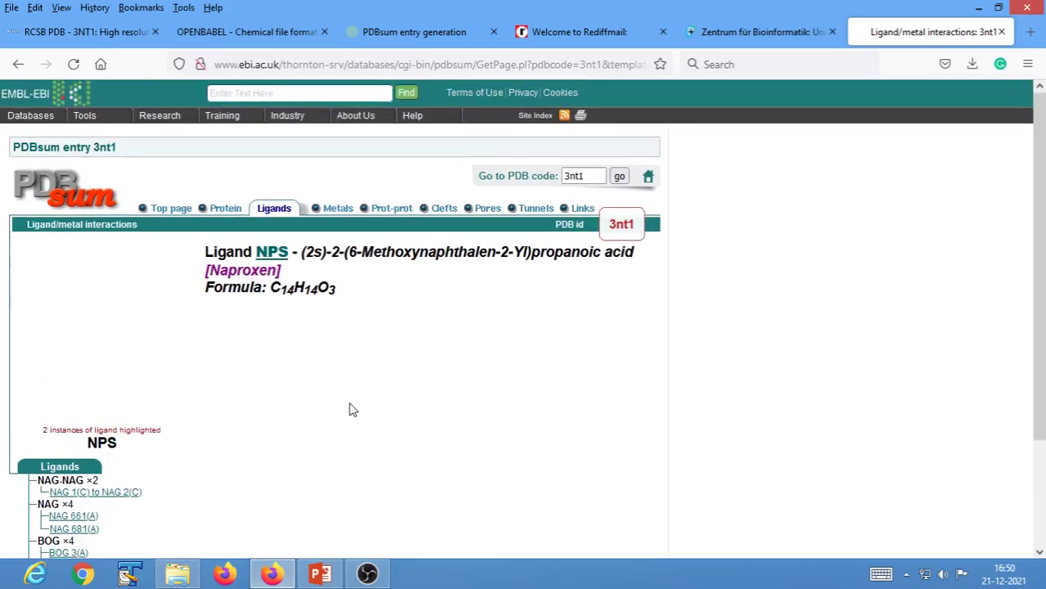
pyautogui.scroll(-3, 354, 409)
pyautogui.scroll(-3, 352, 410)
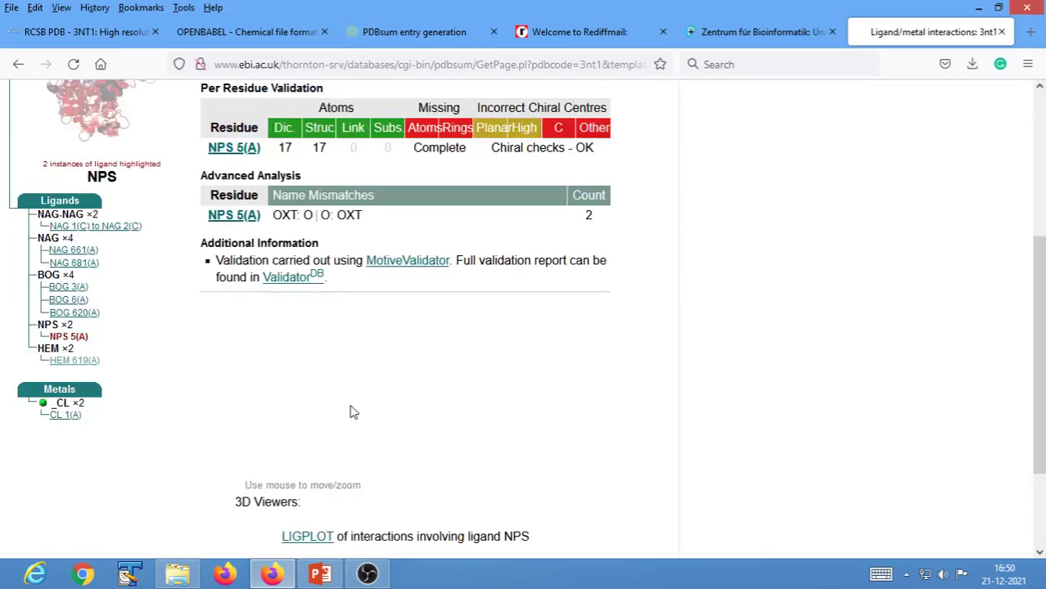
pyautogui.scroll(3, 354, 412)
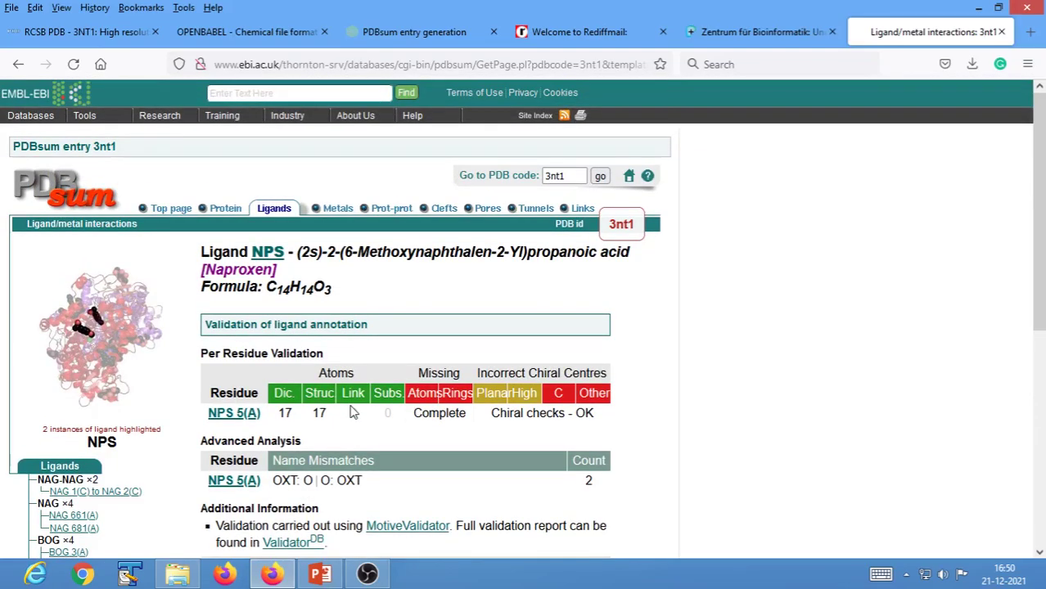
# - Examine the NPS ligand's 2D structure and the LIGPLOT diagram of interactions for NPS 5(A)
pyautogui.scroll(-10, 353, 413)
pyautogui.scroll(1, 350, 405)
pyautogui.scroll(-1, 350, 405)
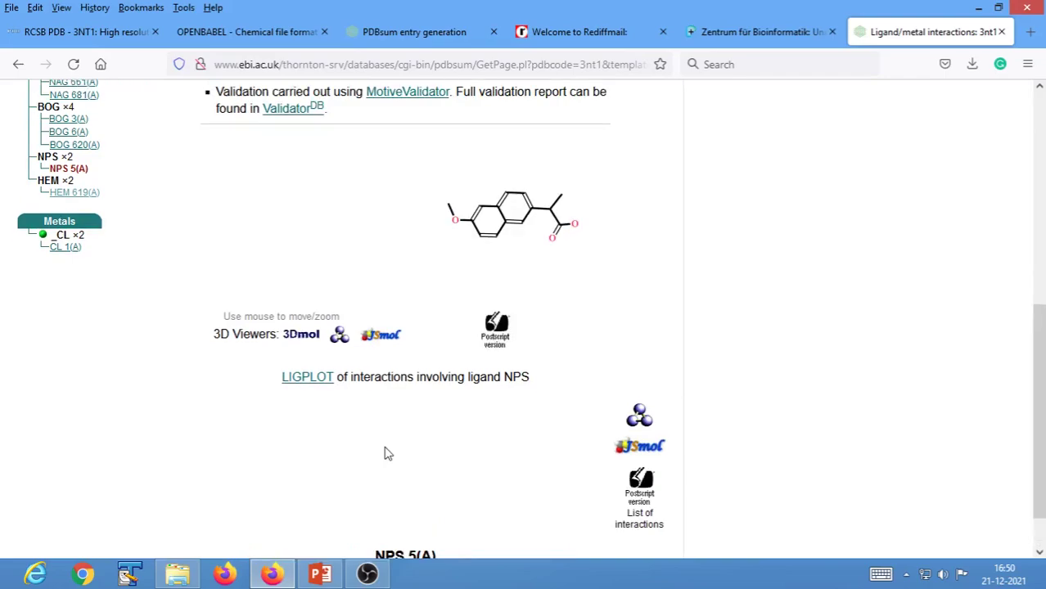
pyautogui.scroll(-2, 388, 453)
pyautogui.scroll(2, 387, 453)
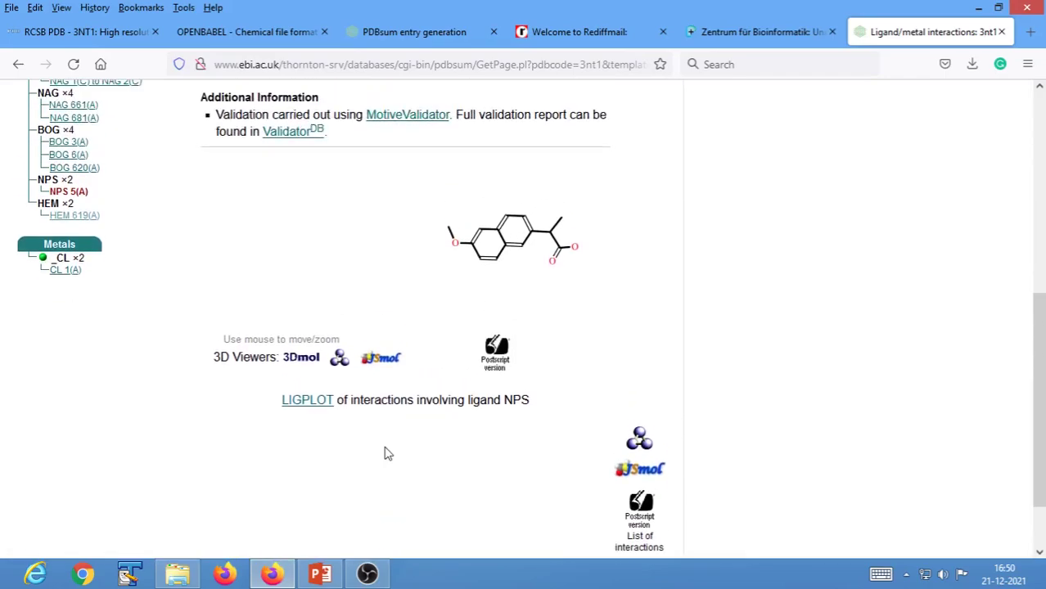
pyautogui.scroll(-2, 388, 454)
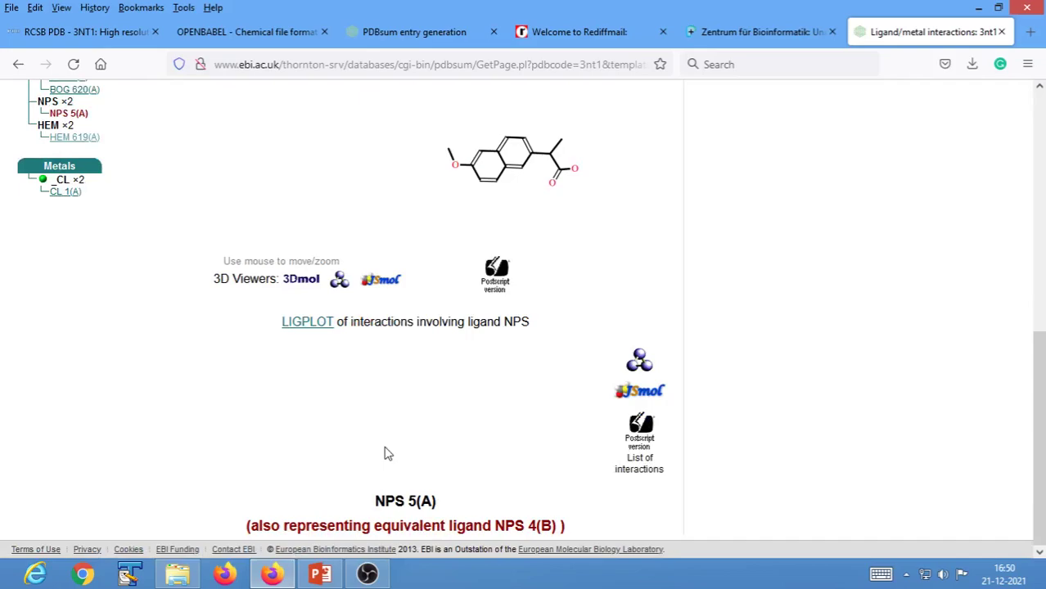
pyautogui.scroll(-3, 387, 454)
pyautogui.scroll(-3, 388, 453)
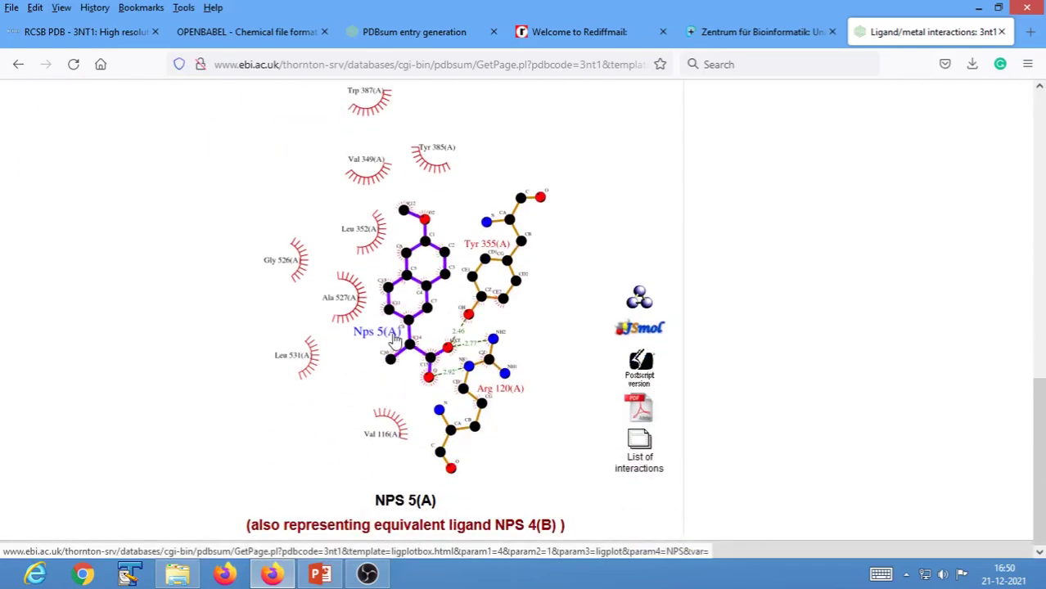
# - Open the PDF version of the NPS 5(A) LIGPLOT diagram and save the file to disk
pyautogui.click(640, 411)
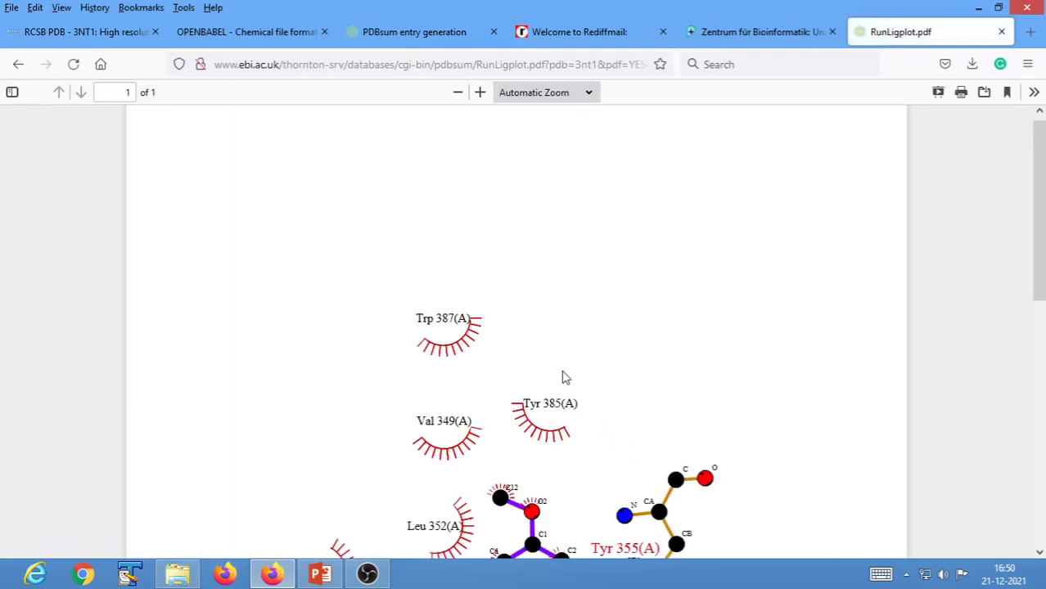
pyautogui.scroll(-7, 563, 376)
pyautogui.scroll(6, 562, 380)
pyautogui.scroll(3, 561, 380)
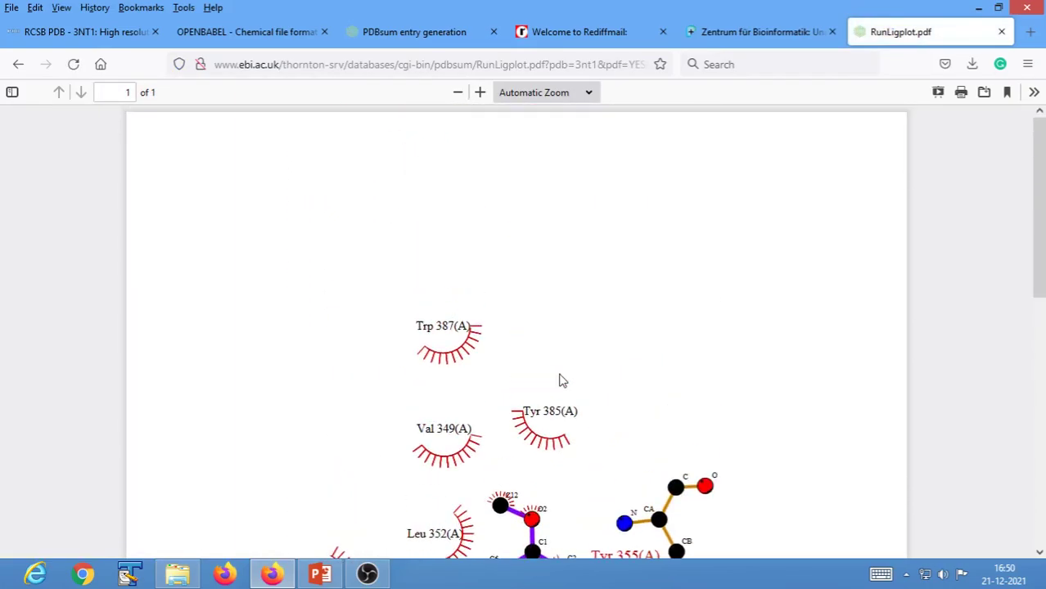
pyautogui.click(984, 93)
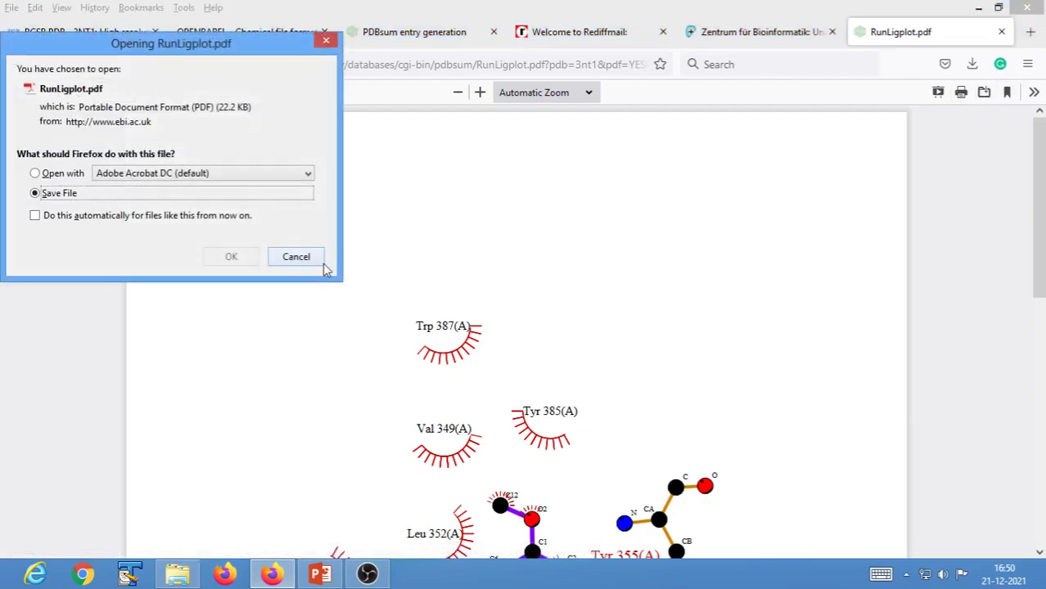
pyautogui.click(239, 260)
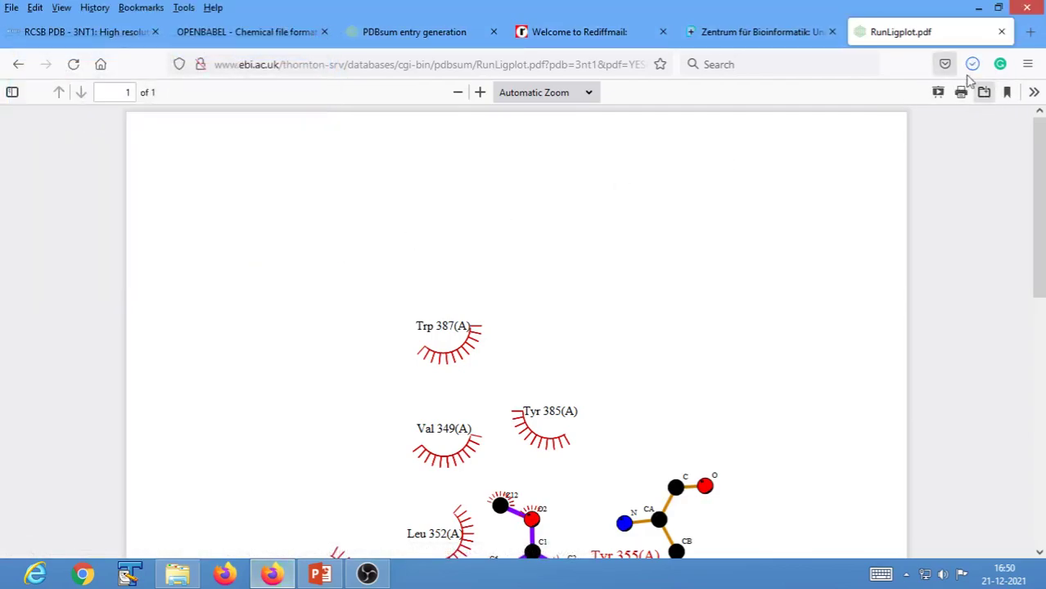
# - Show the downloaded RunLigplot(1) PDF in the Downloads folder and cut it for moving
pyautogui.click(972, 64)
pyautogui.click(963, 107)
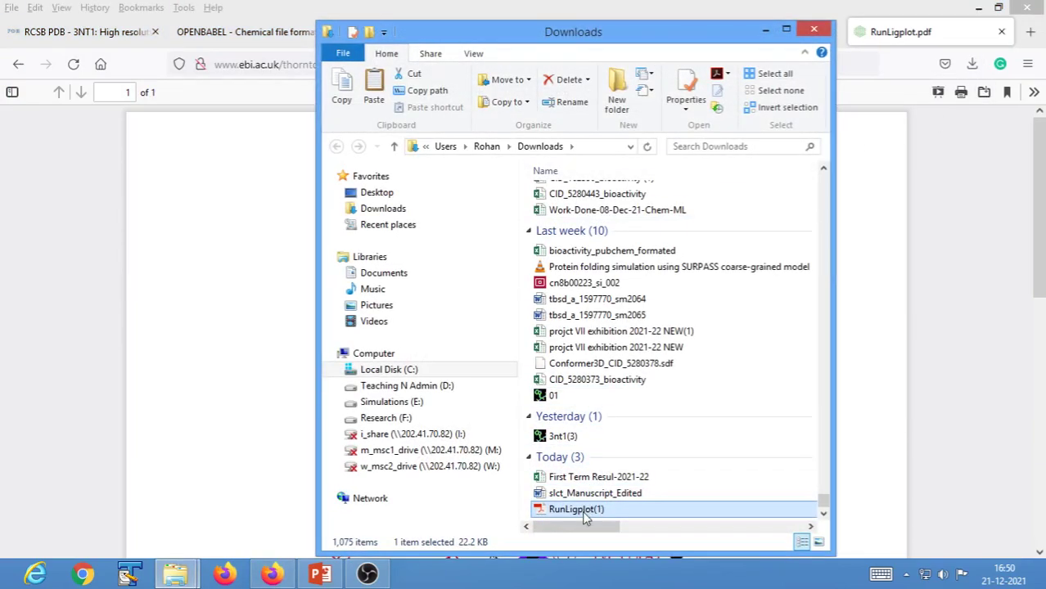
pyautogui.rightClick(582, 510)
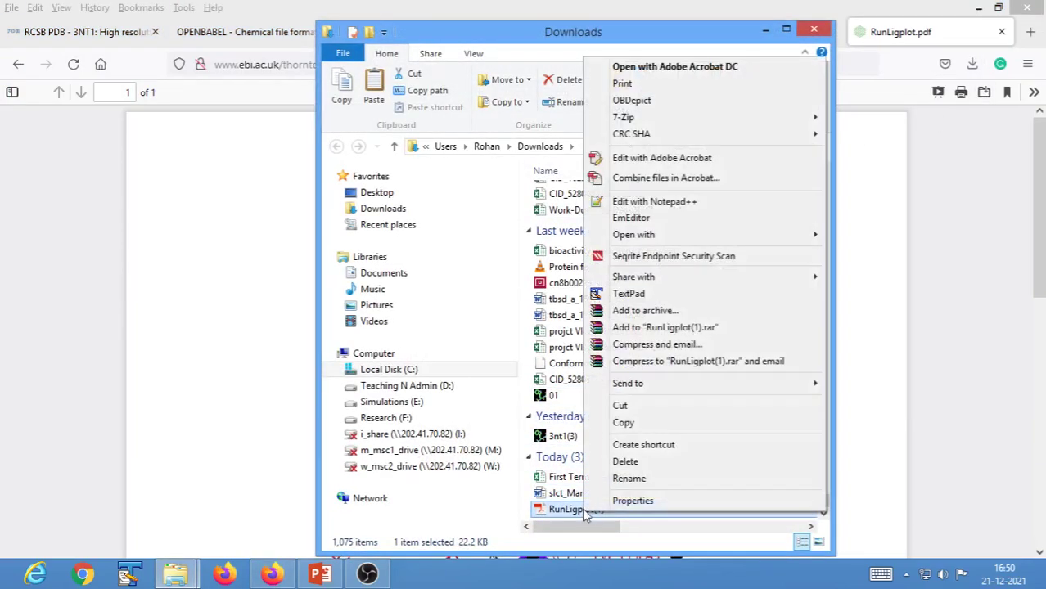
pyautogui.click(621, 405)
pyautogui.click(814, 30)
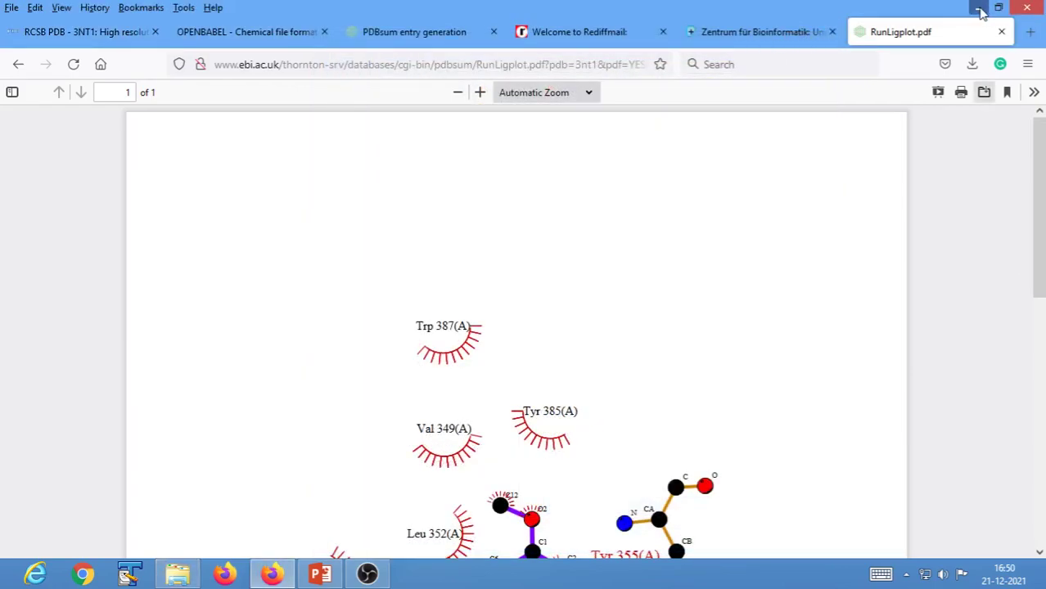
# - Paste the cut PDF into the Online-Ligplot folder under Docking Lecture > Failsafe measures in File Explorer
pyautogui.click(979, 9)
pyautogui.click(319, 121)
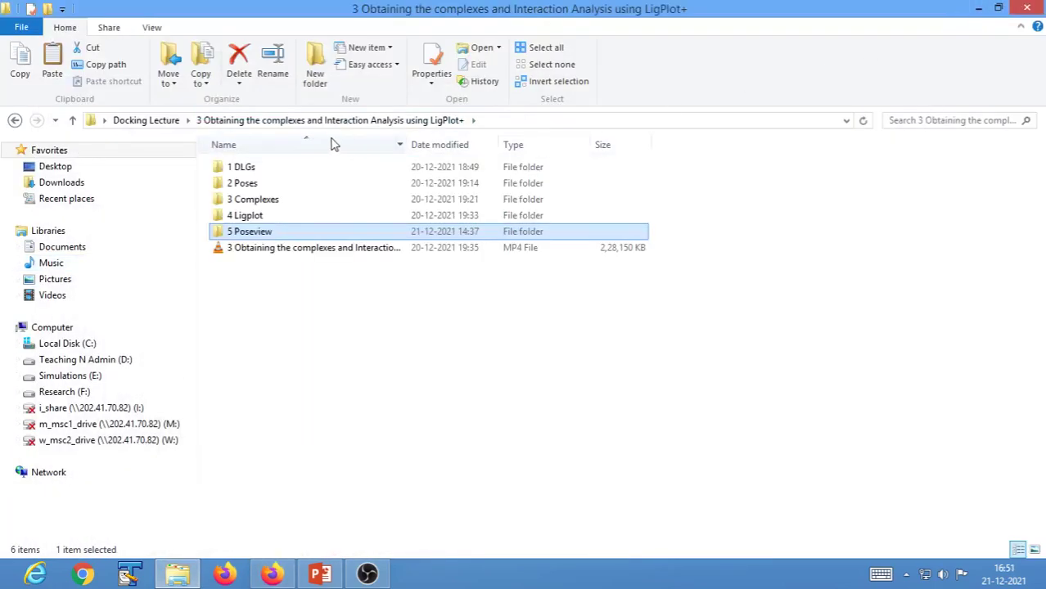
pyautogui.click(143, 122)
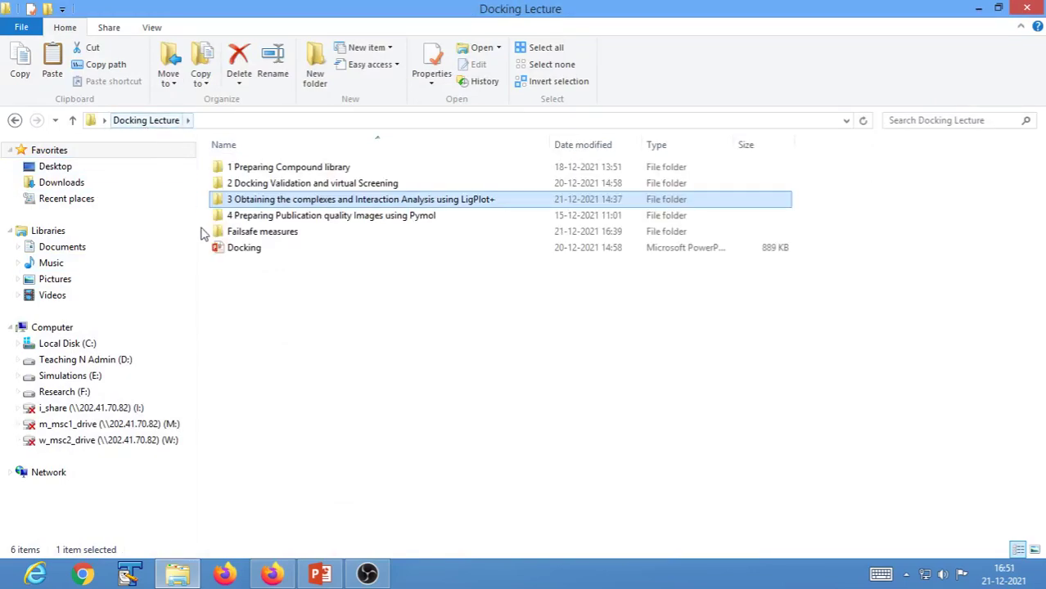
pyautogui.doubleClick(244, 230)
pyautogui.click(252, 189)
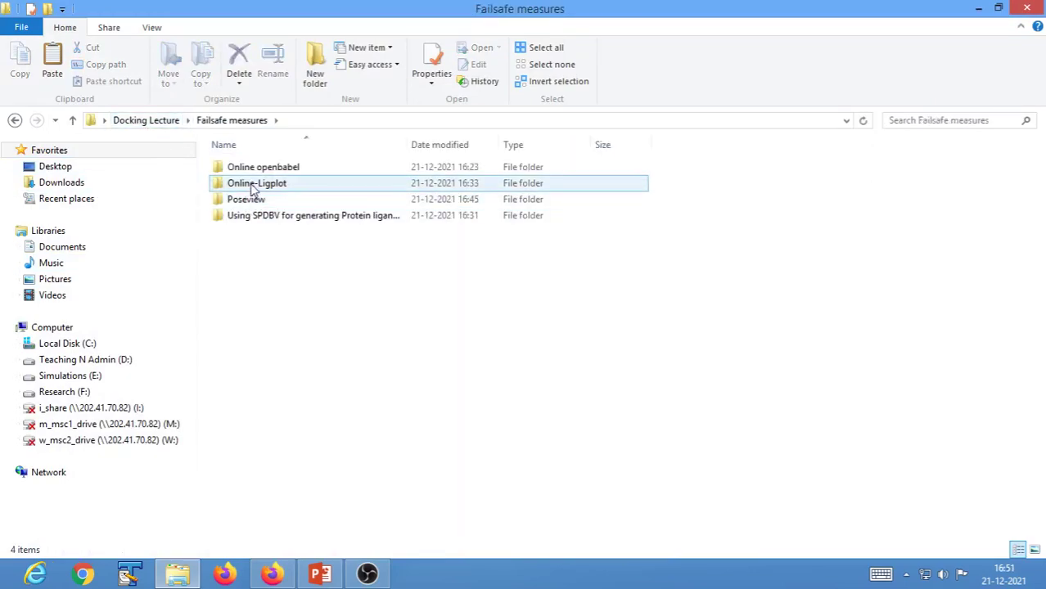
pyautogui.doubleClick(250, 188)
pyautogui.rightClick(252, 227)
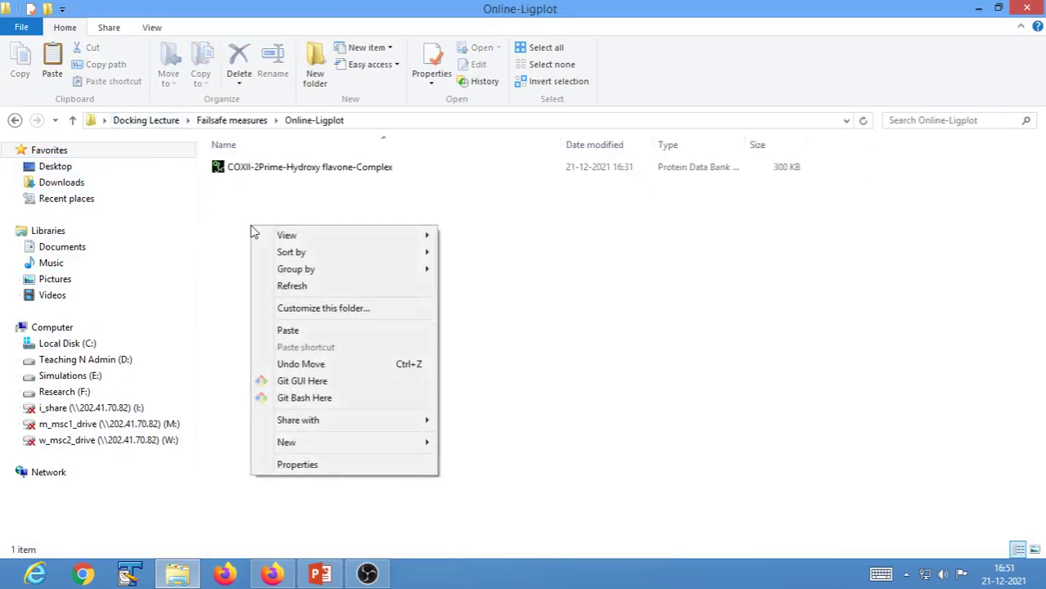
pyautogui.click(295, 331)
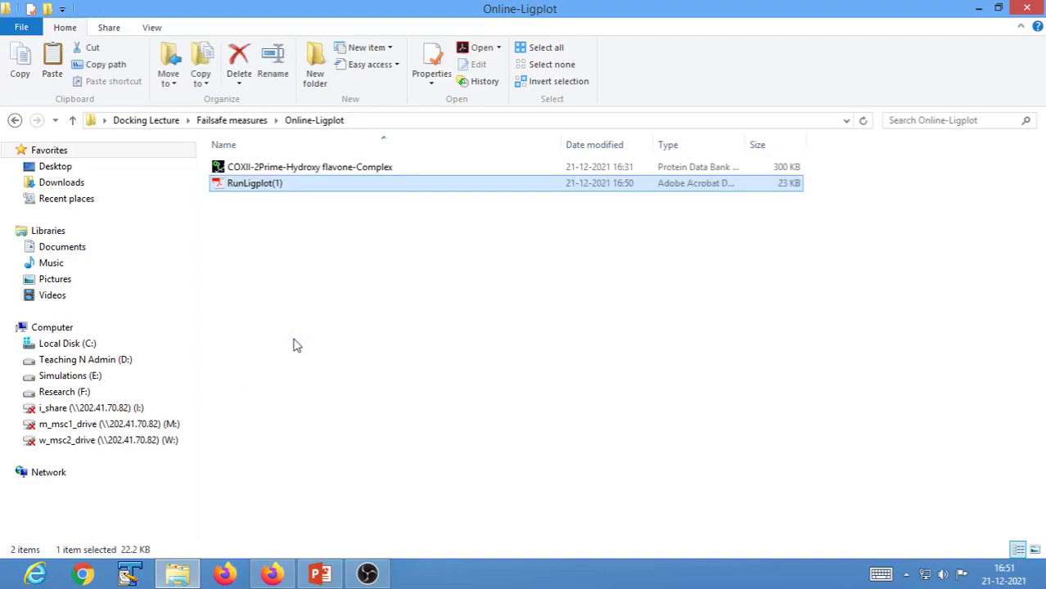
pyautogui.click(293, 344)
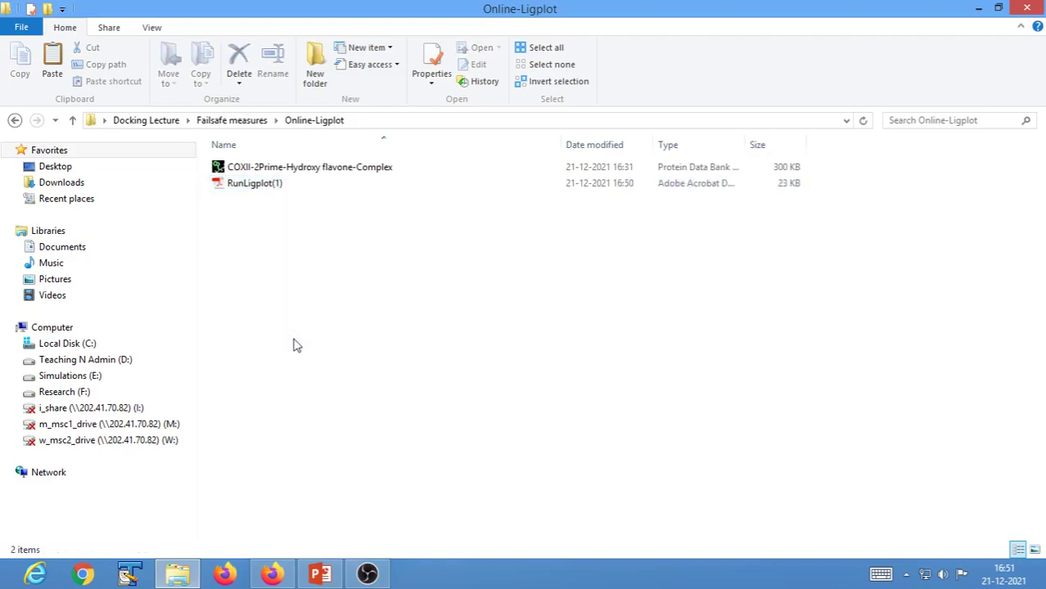
pyautogui.click(237, 186)
pyautogui.click(251, 235)
pyautogui.click(249, 187)
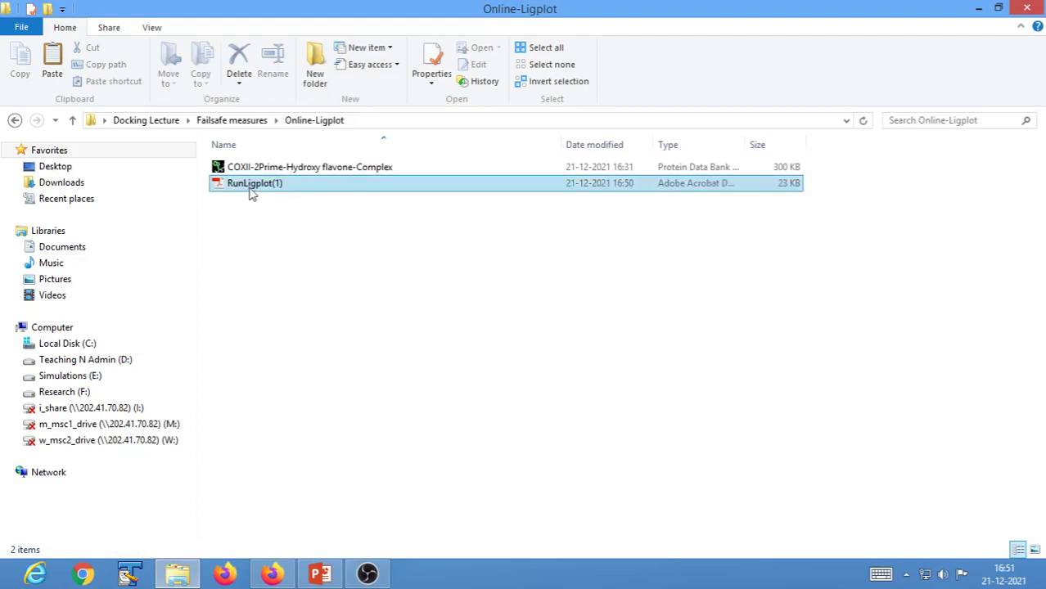
pyautogui.click(253, 200)
# - Switch to the Docking presentation in PowerPoint and close it, saving the changes
pyautogui.click(319, 574)
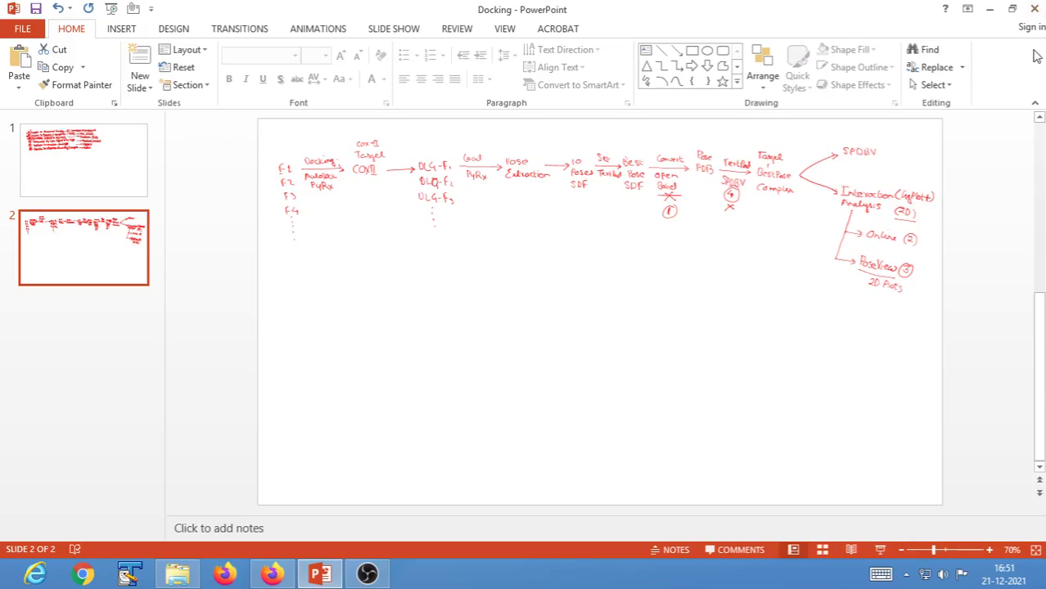
pyautogui.click(1034, 12)
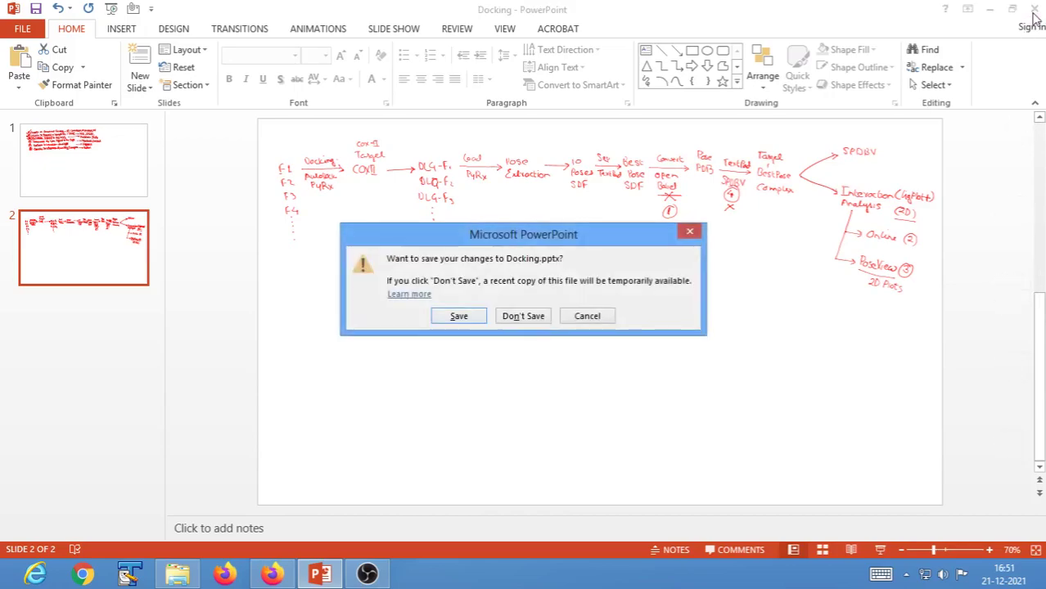
pyautogui.click(471, 316)
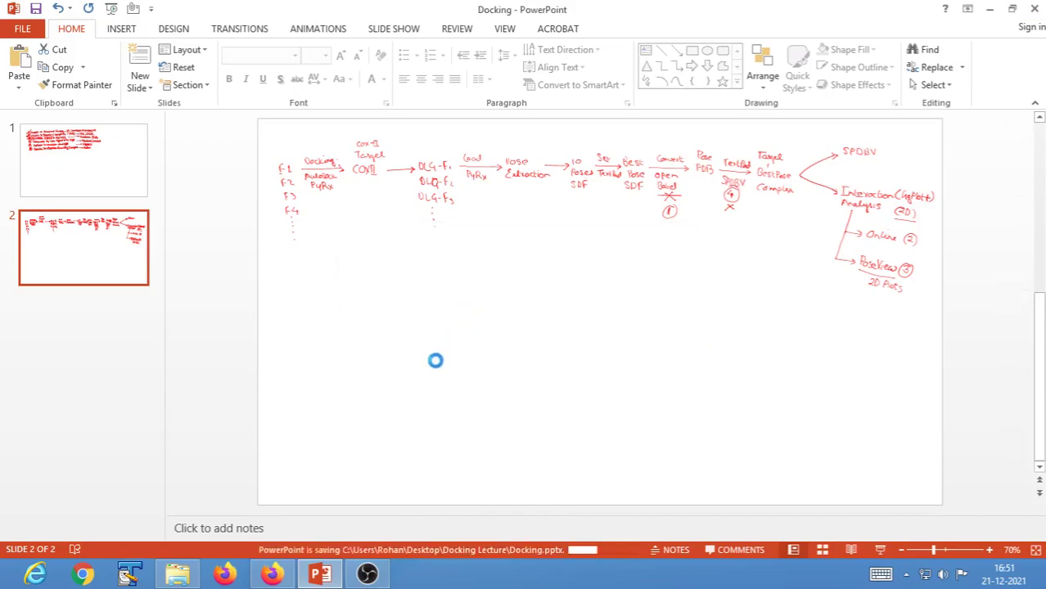
pyautogui.click(320, 578)
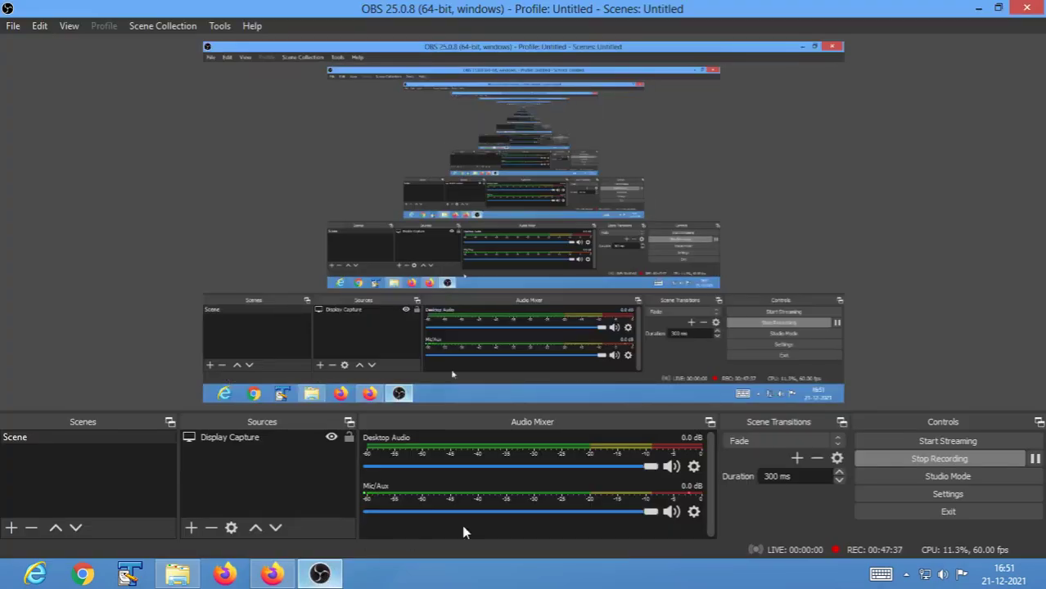